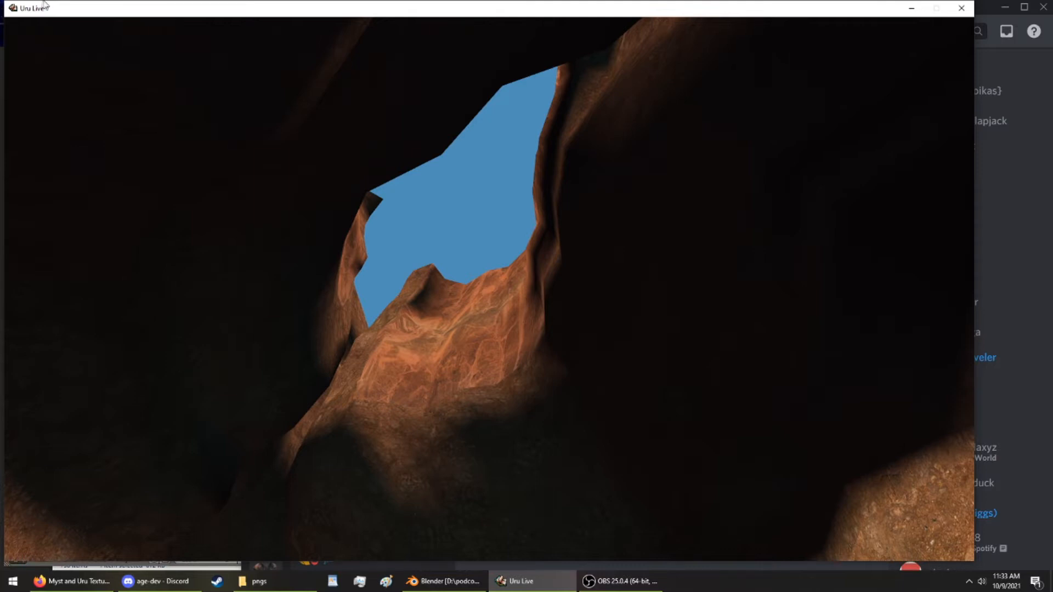
right_click_drag(321, 129, 713, 170)
key("w")
key("w")
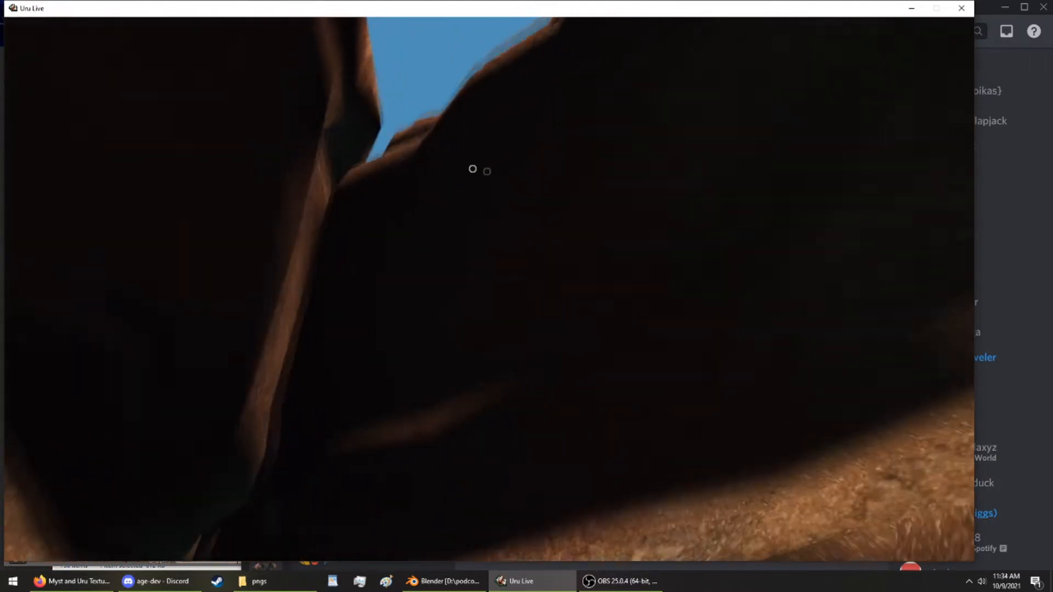
key("w")
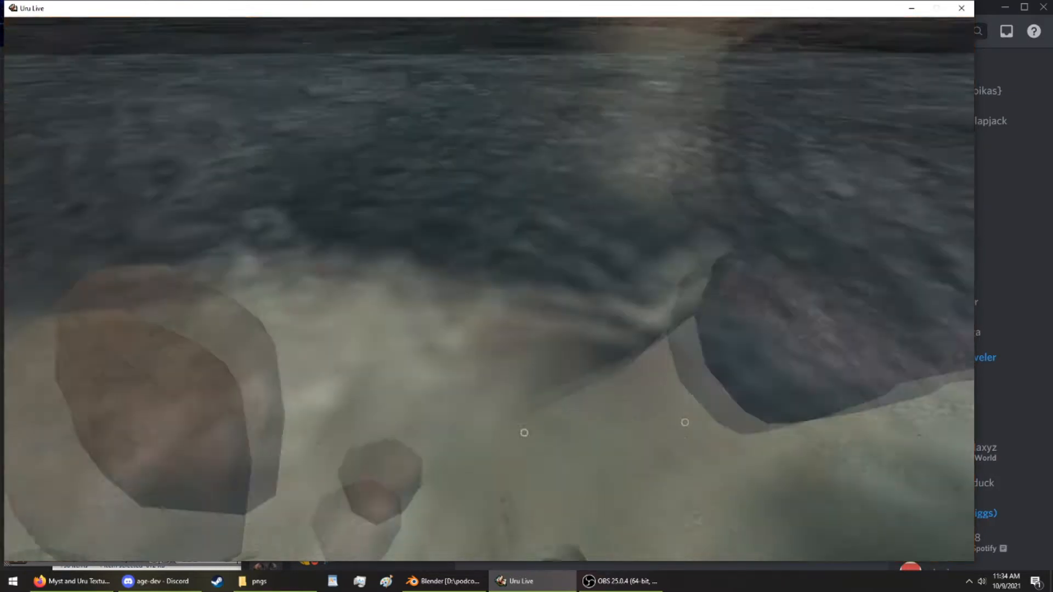
right_click_drag(524, 433, 781, 65)
key("w")
key("w")
key("w")
key("w")
key("w")
key("w")
key("w")
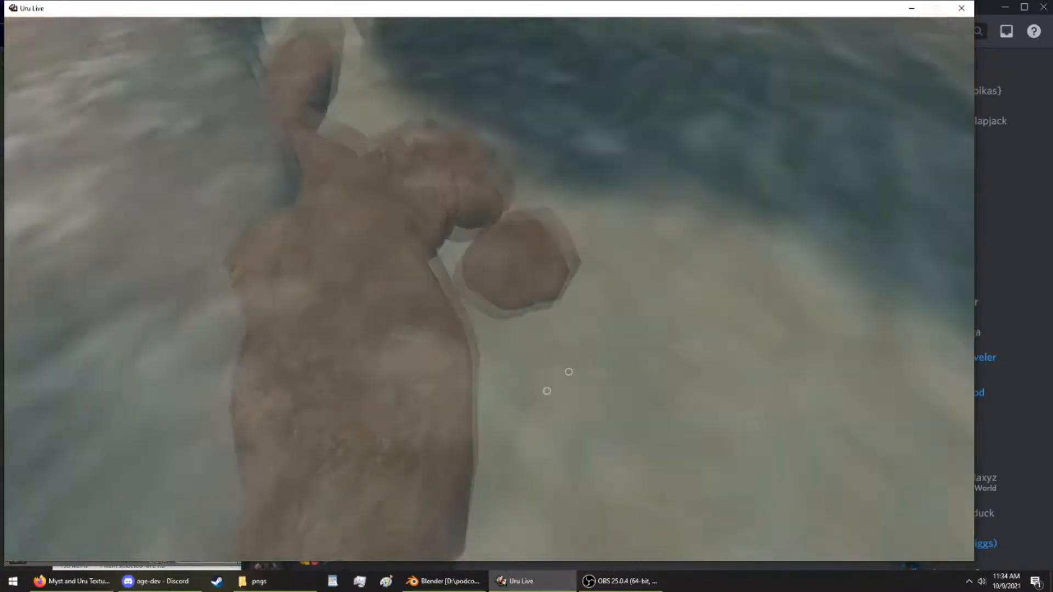
right_click_drag(547, 392, 610, 206)
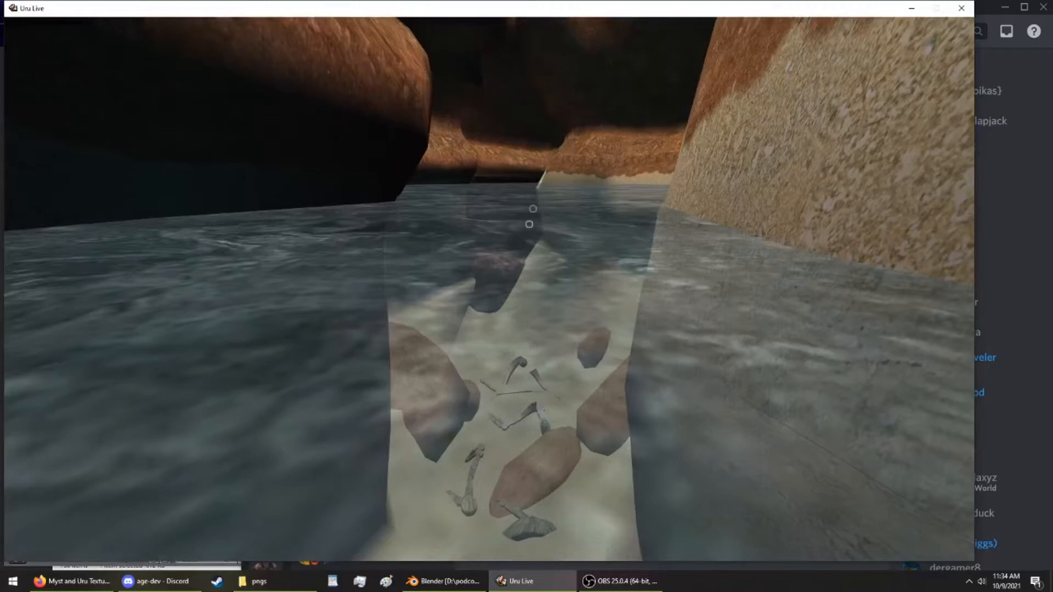
key("Up")
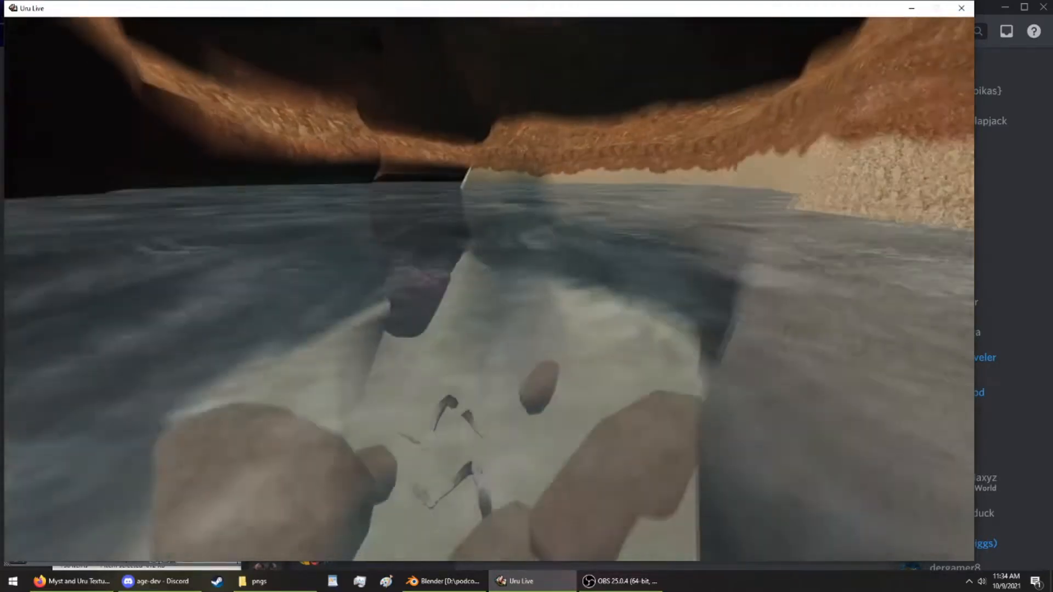
key("Up")
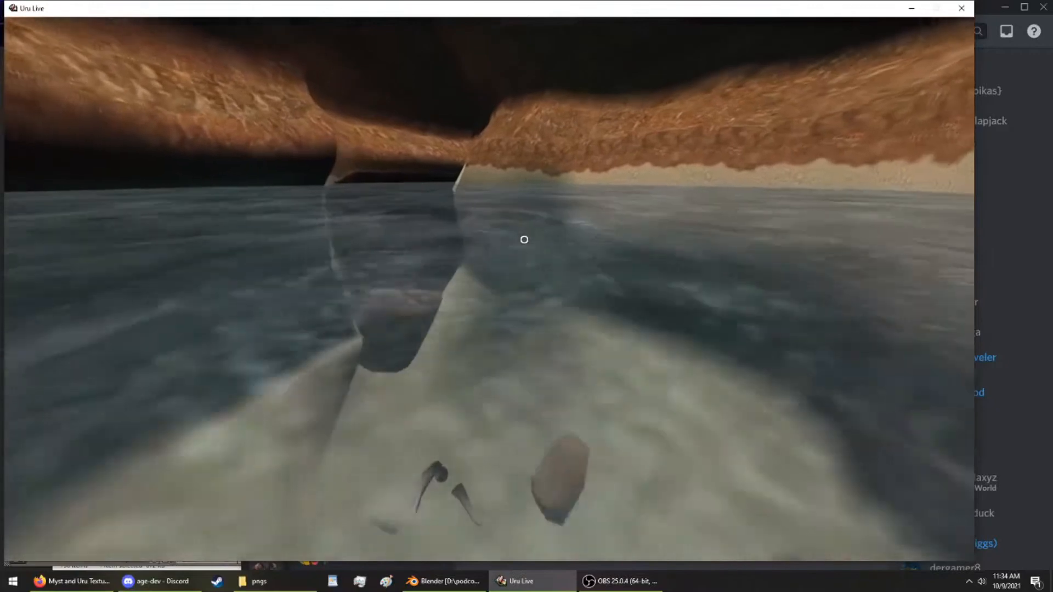
key("Up")
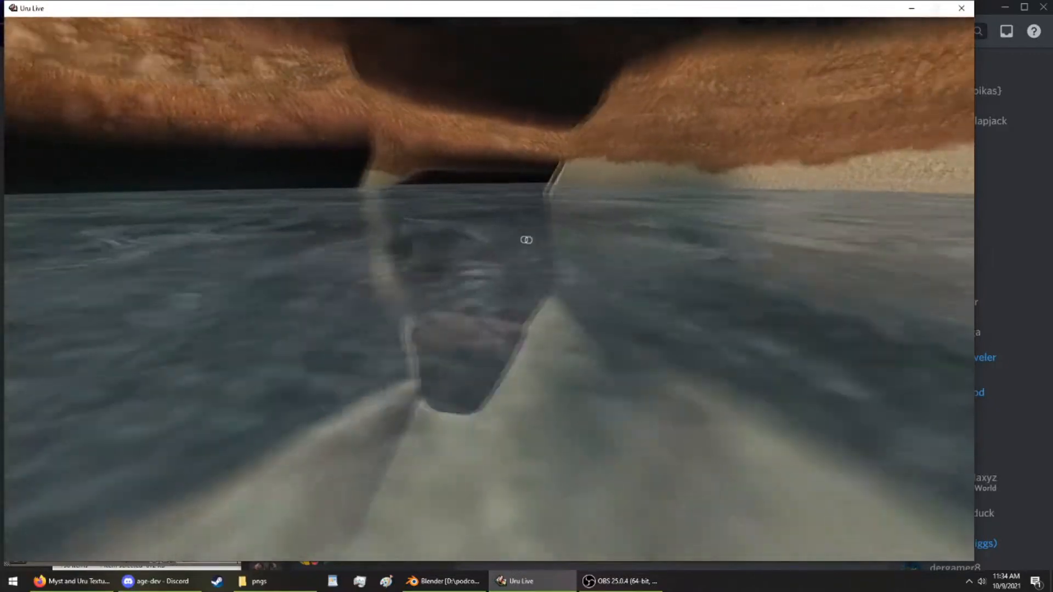
key("Up")
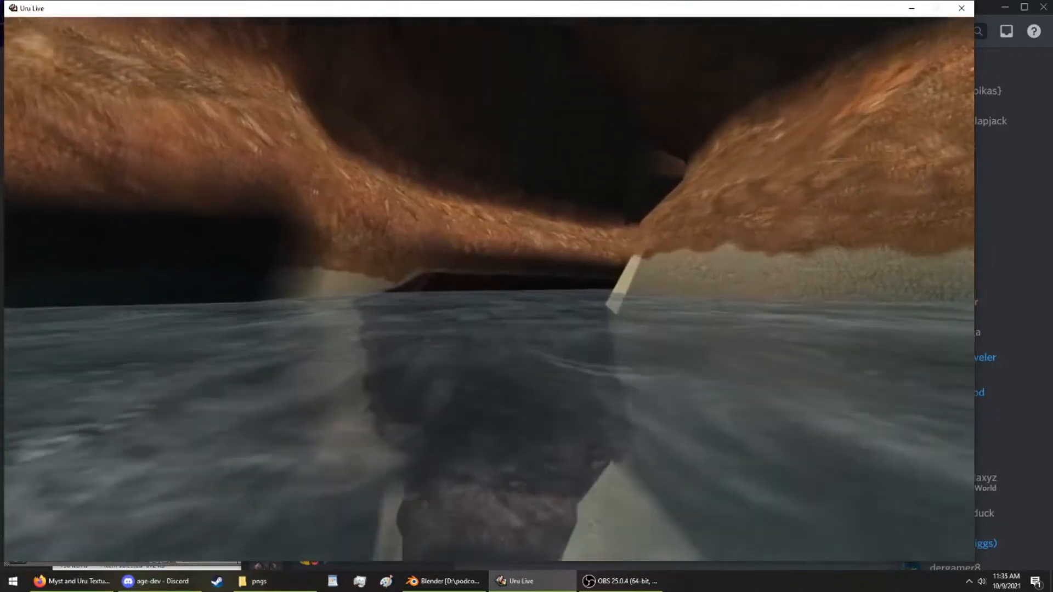
key("Up")
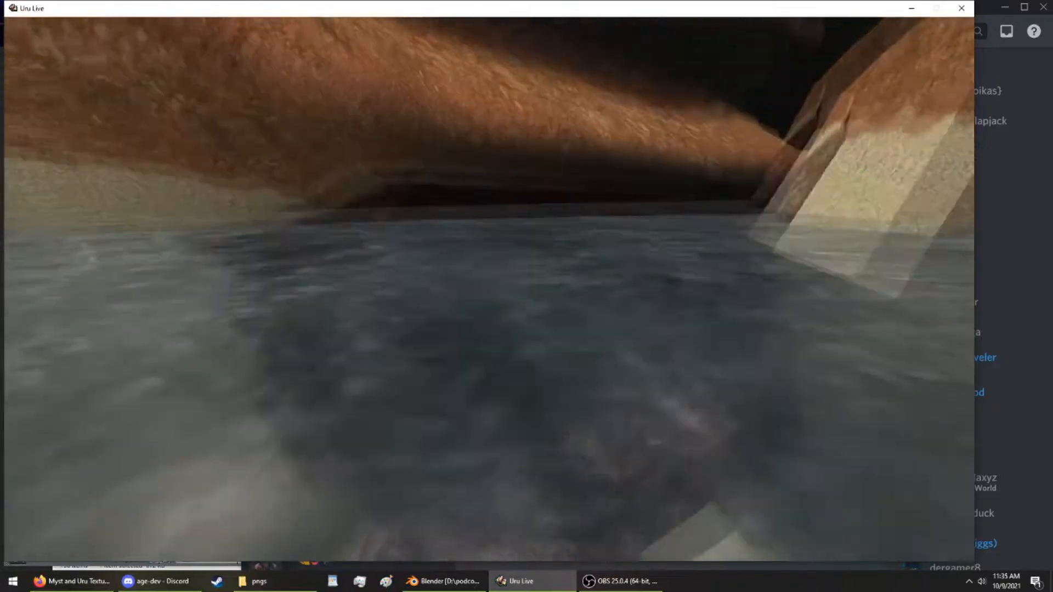
key("Up")
key("Left")
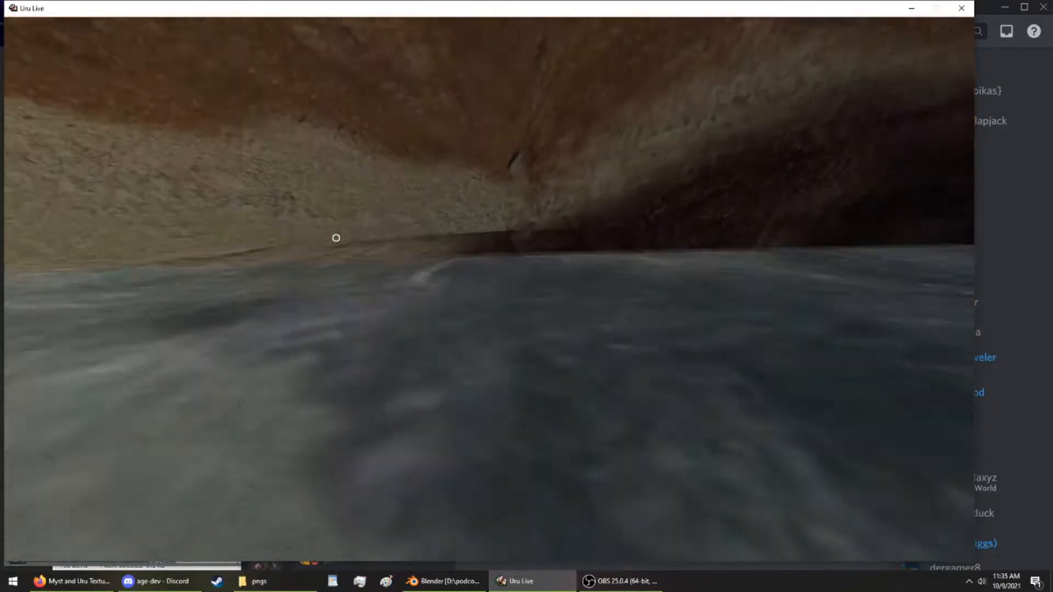
key("Up")
key("Down")
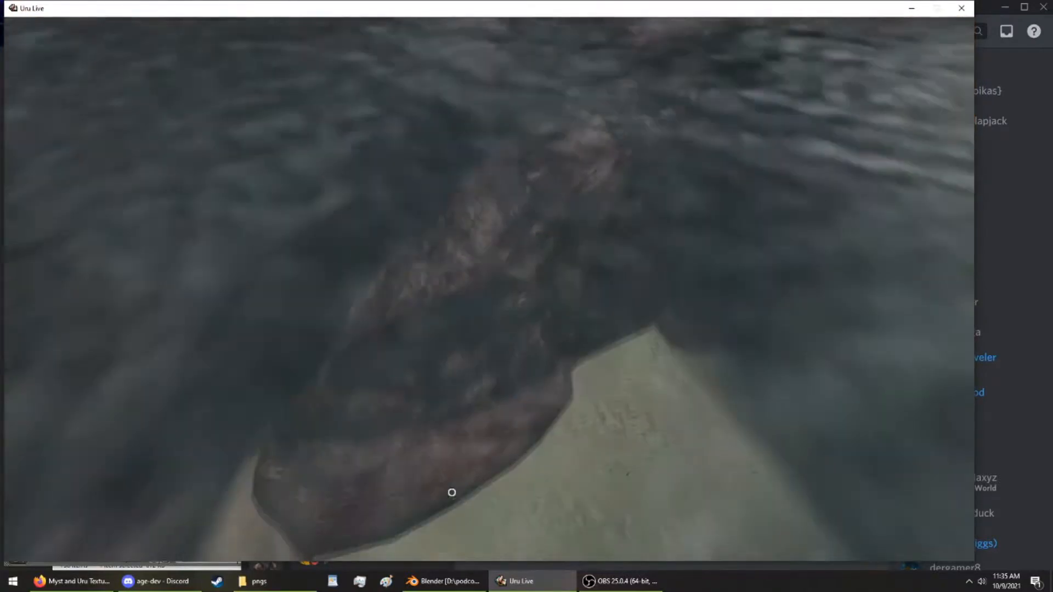
key("Up")
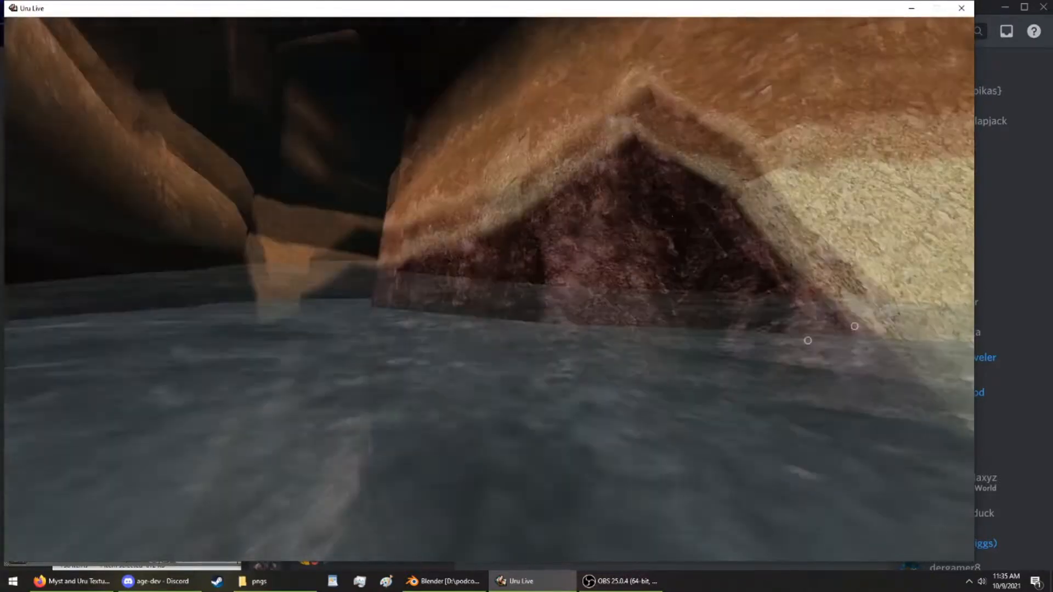
key("Up")
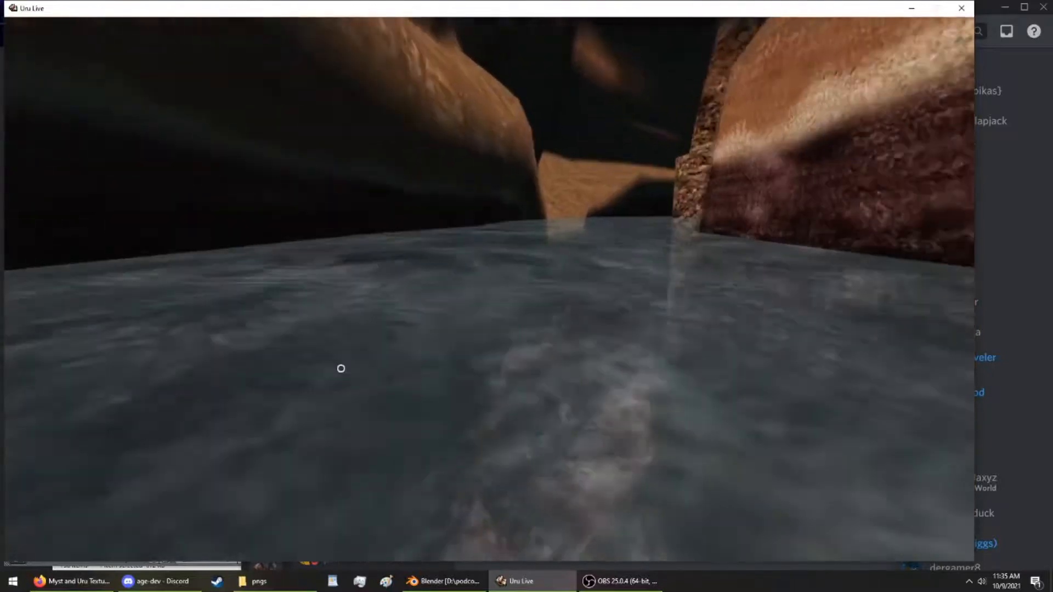
key("Up")
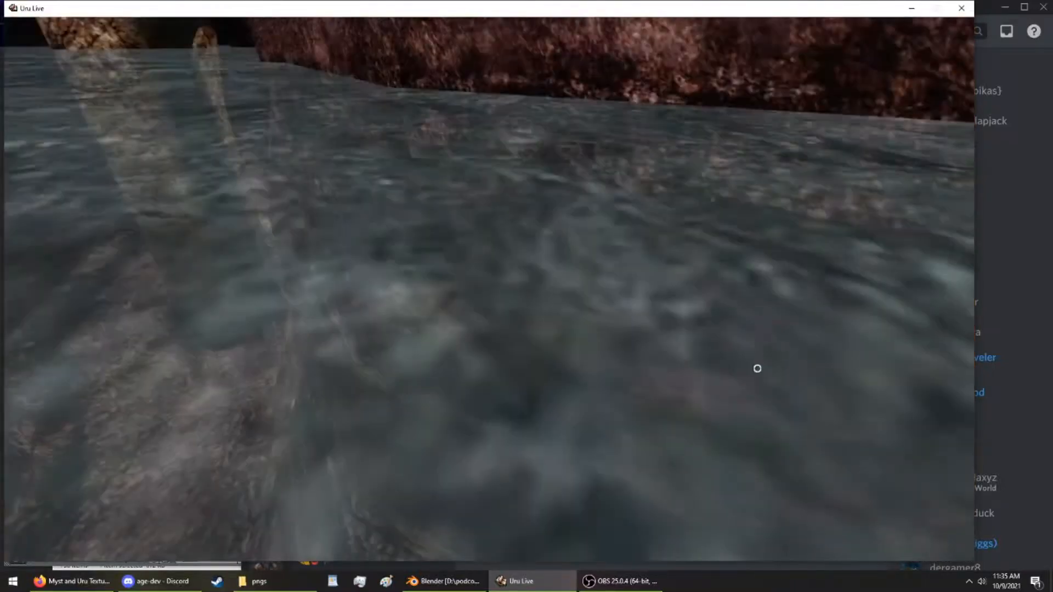
key("Up")
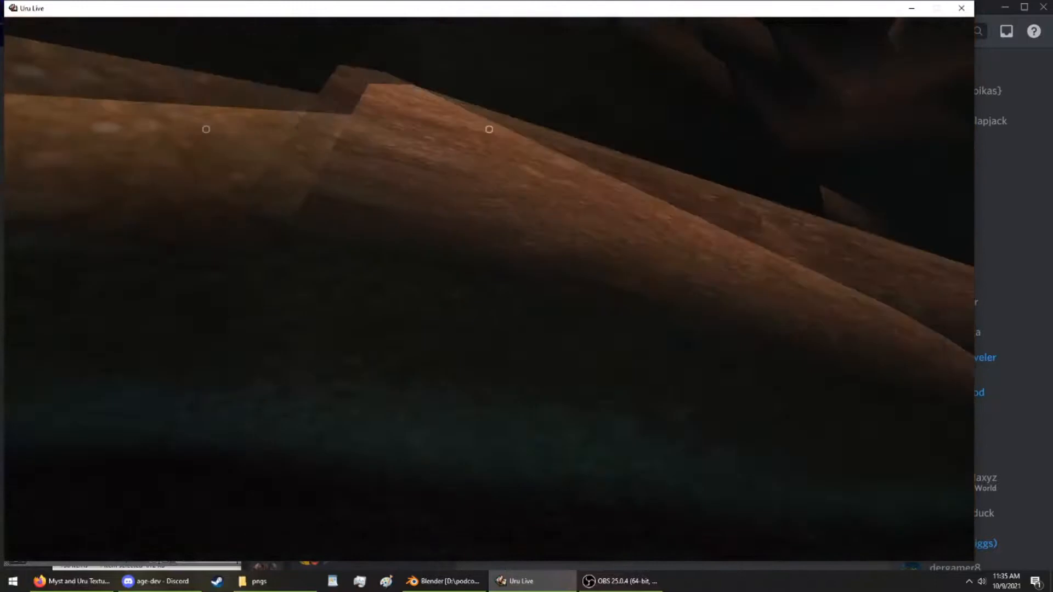
key("Up")
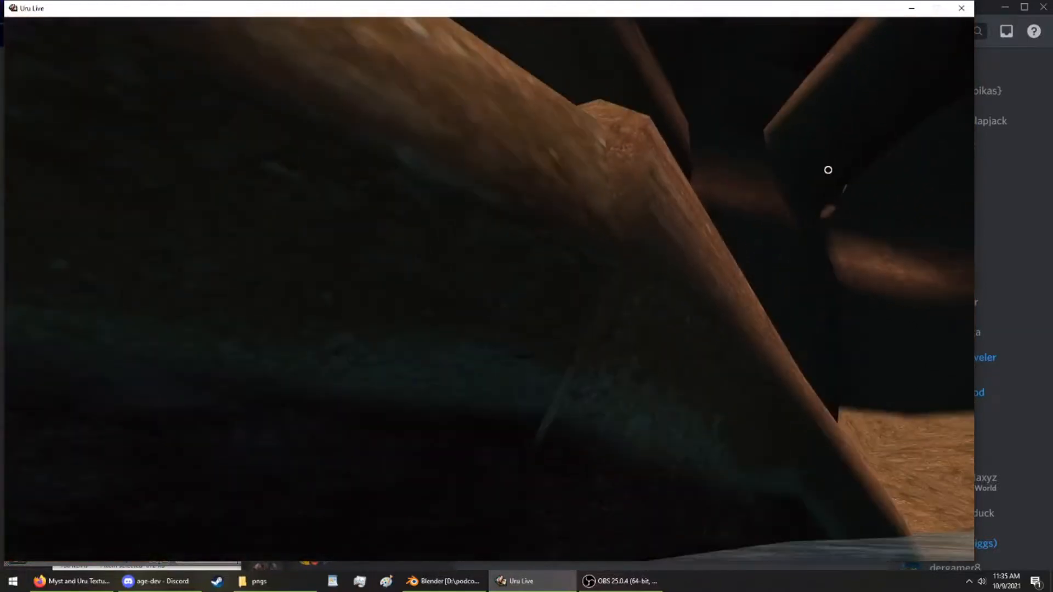
key("Up")
key("Up")
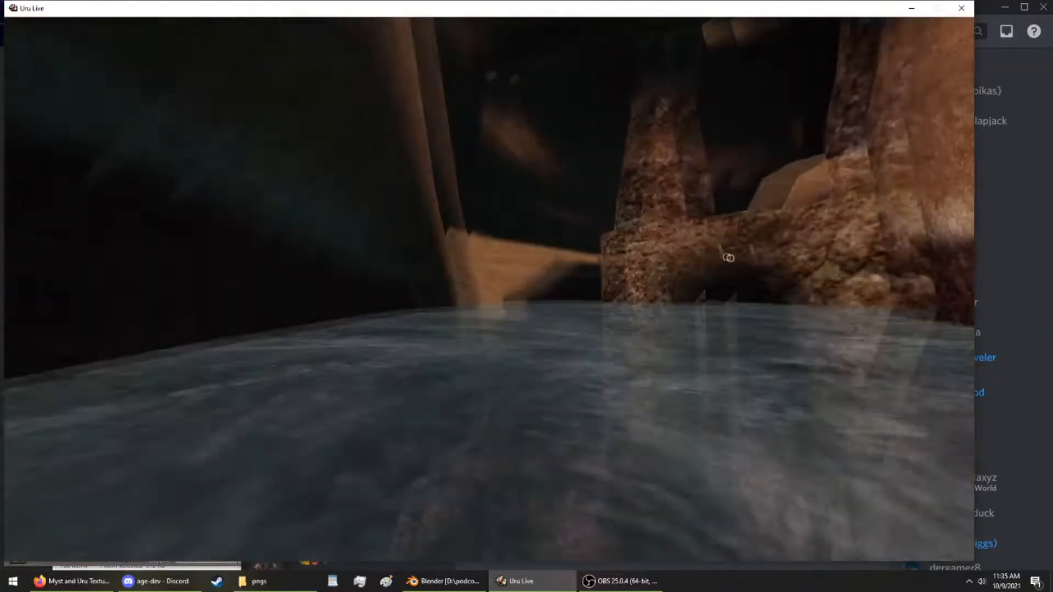
key("Up")
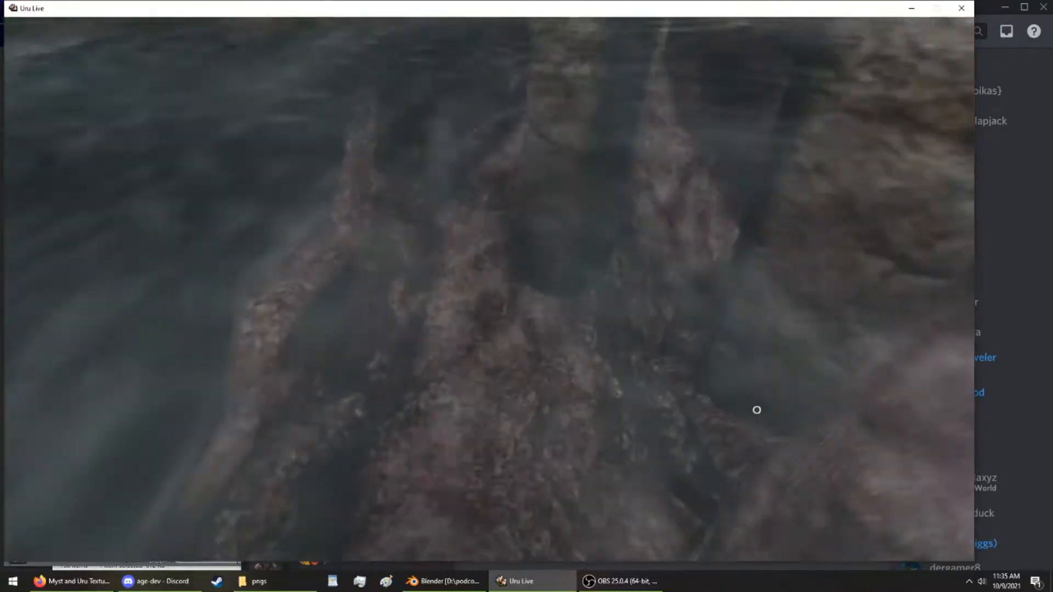
key("Up")
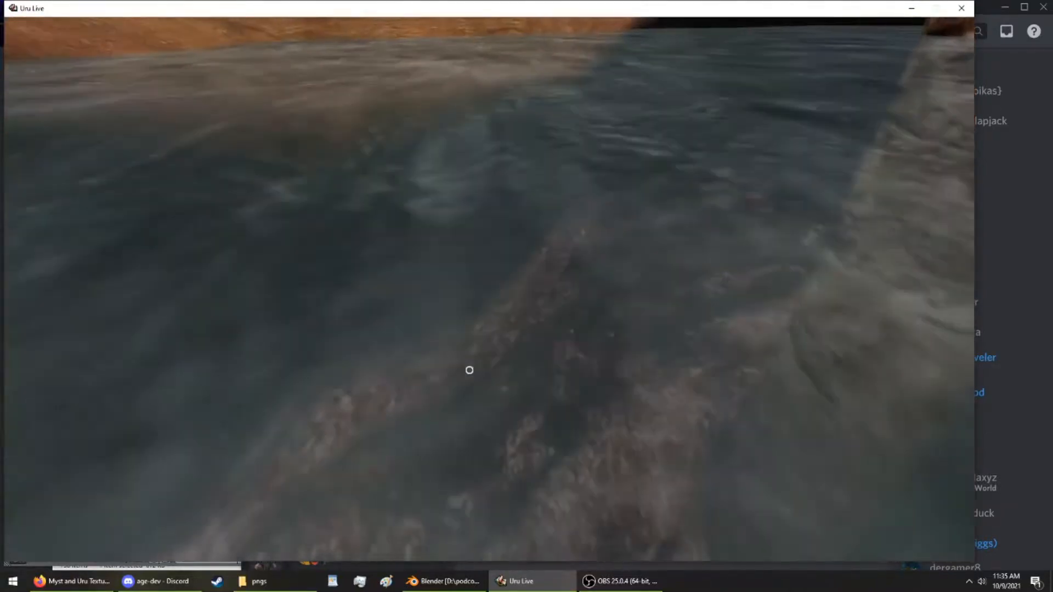
key("Up")
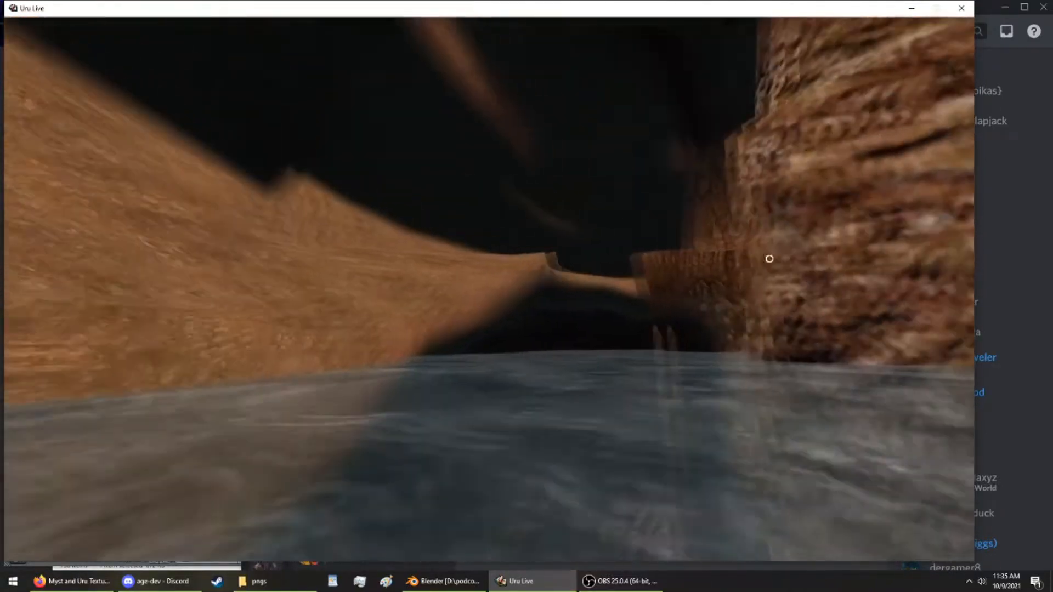
key("Up")
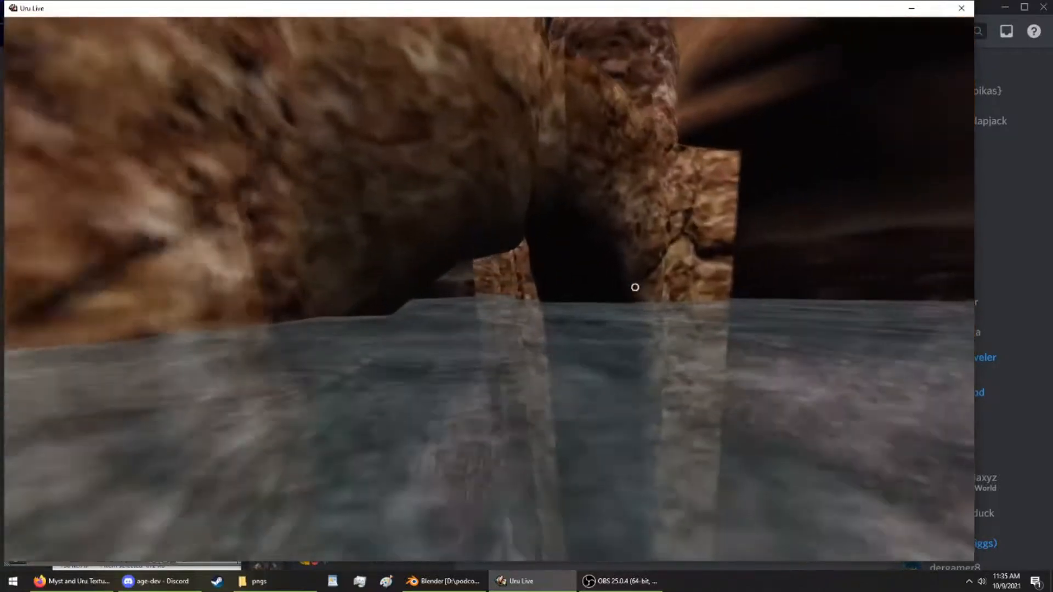
key("Up")
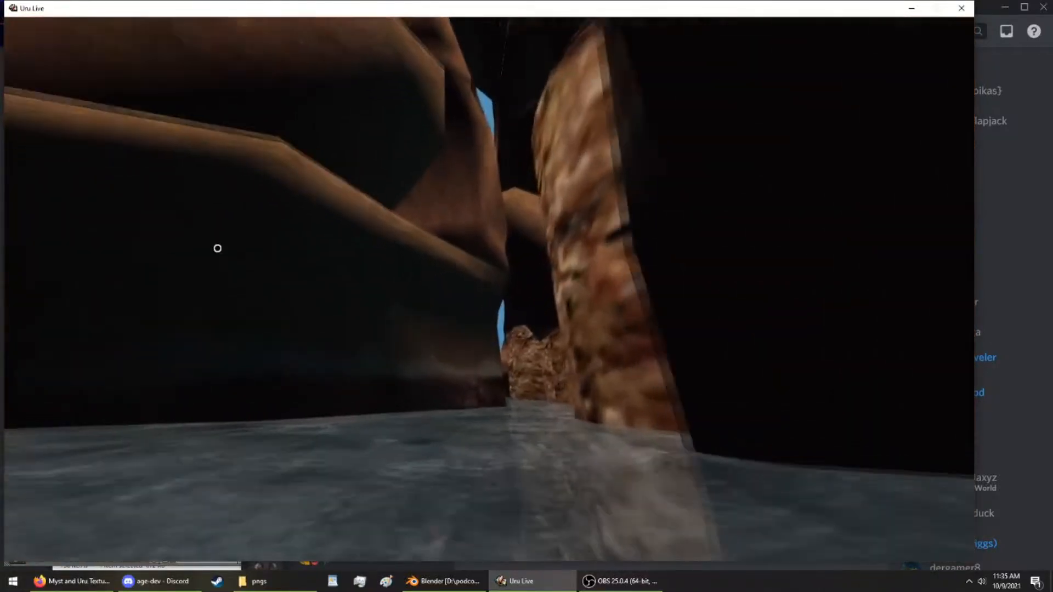
key("Up")
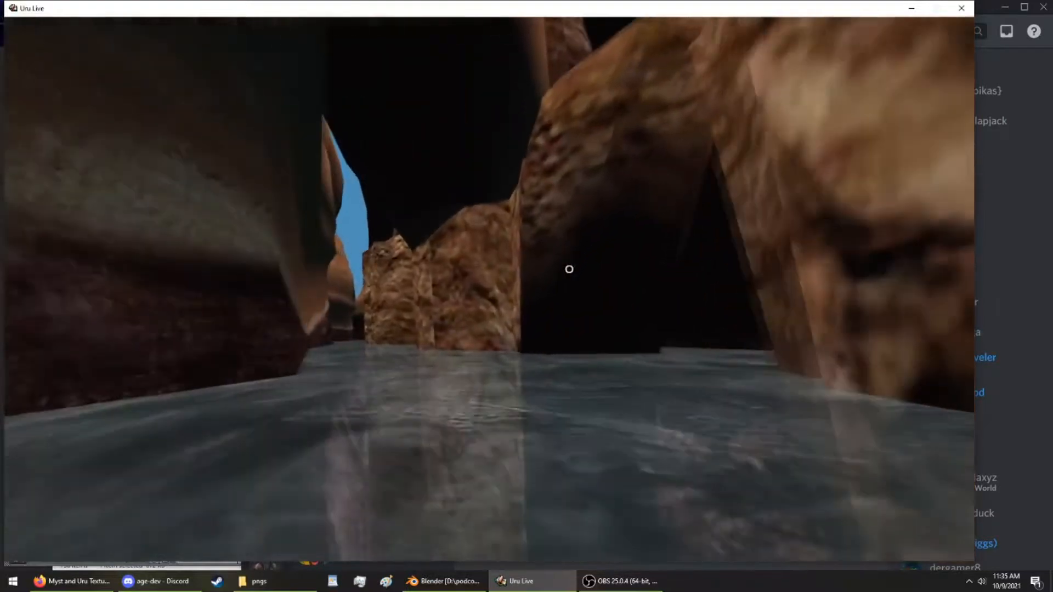
key("Up")
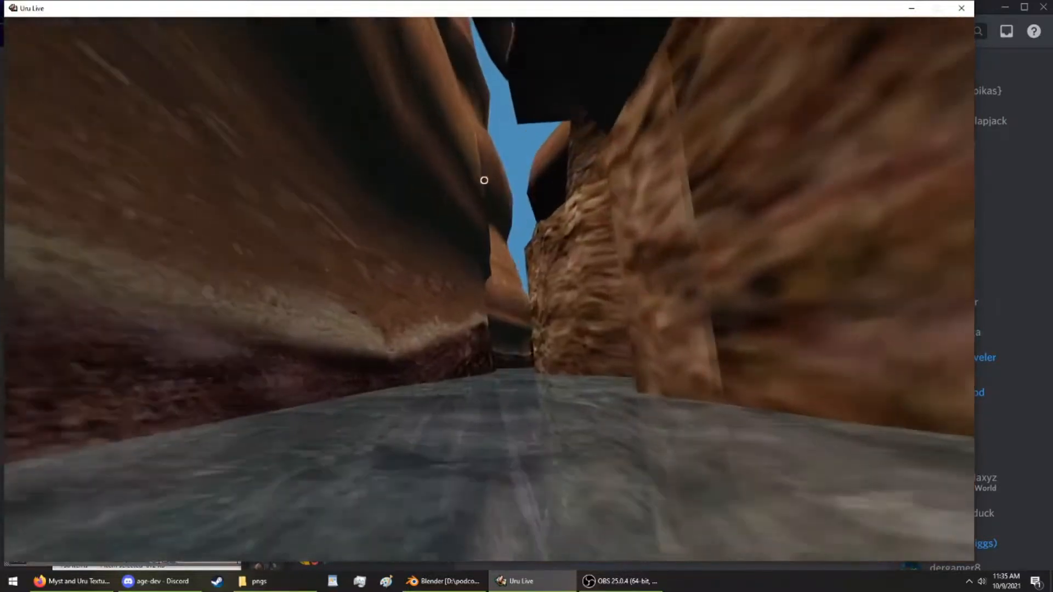
key("Up")
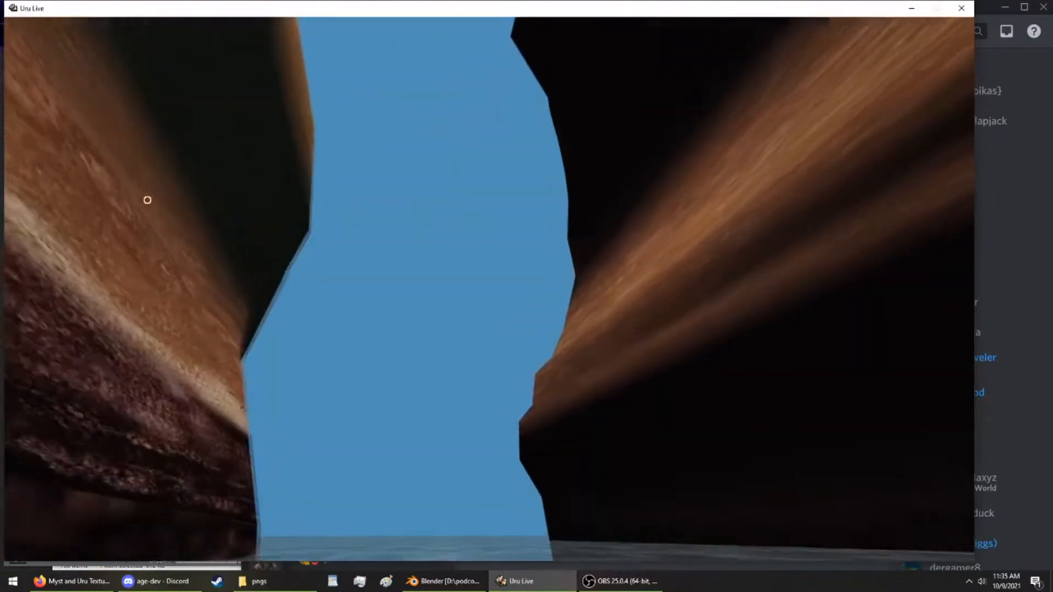
key("Up")
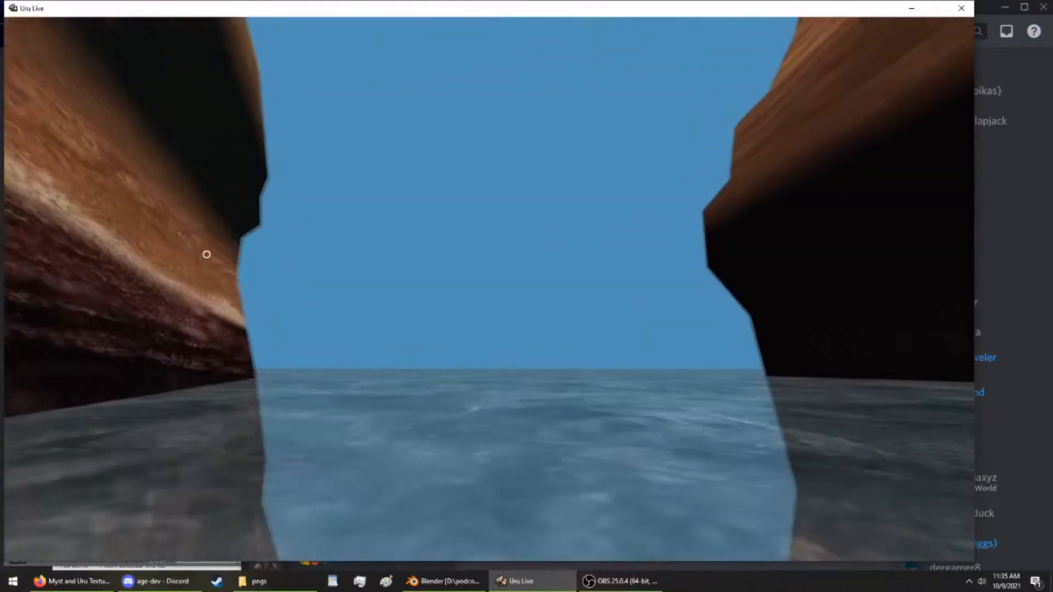
key("Right")
key("Right")
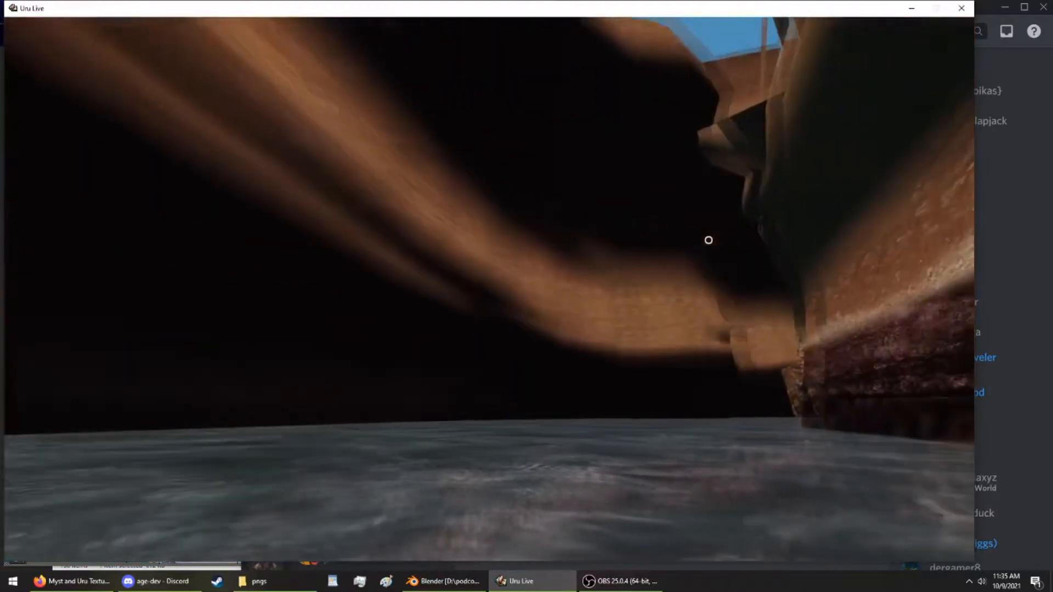
key("Right")
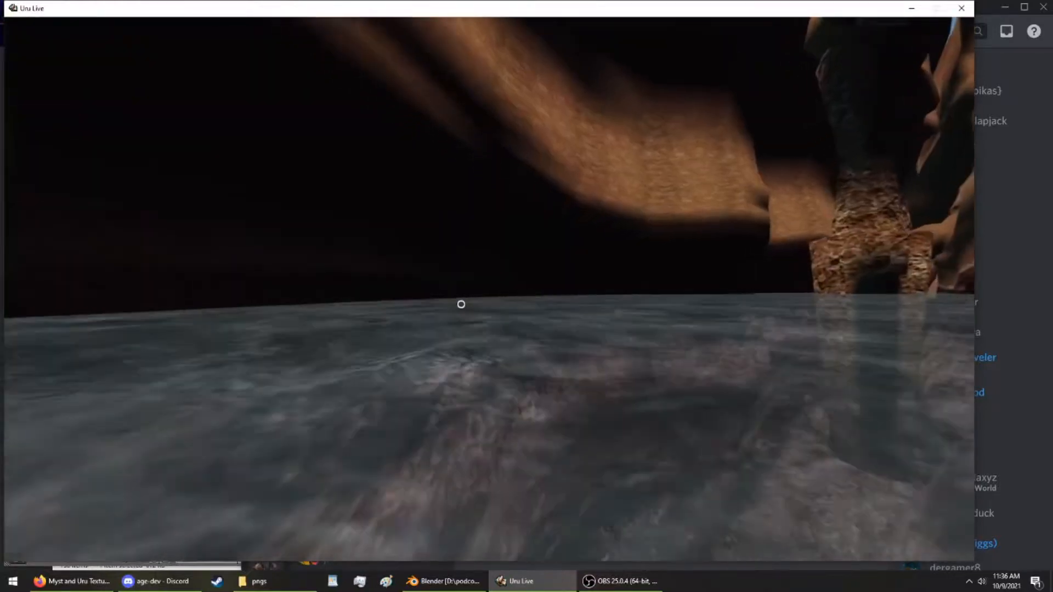
key("Right")
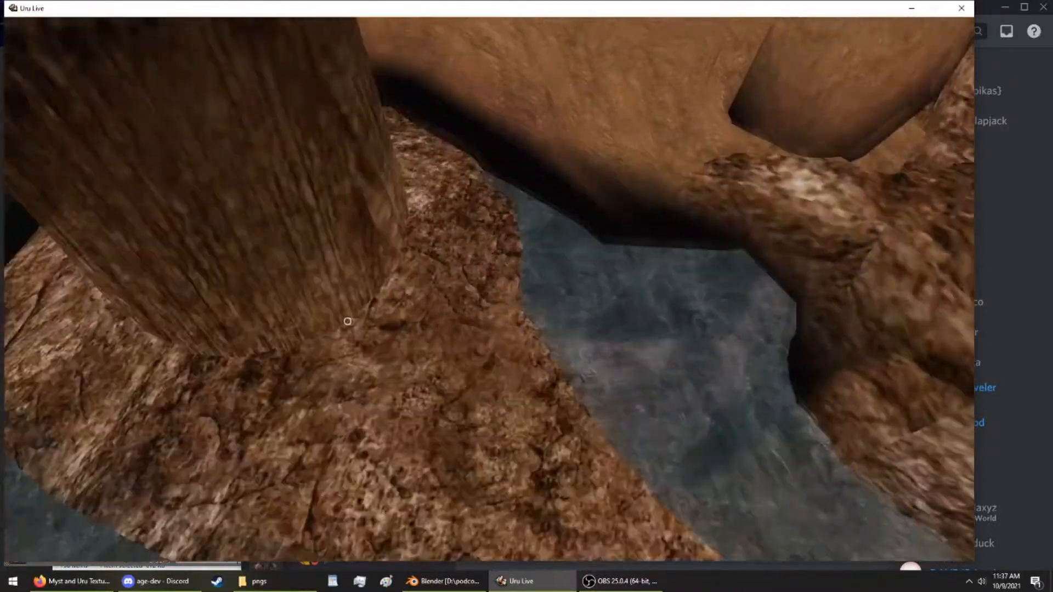
right_click_drag(348, 322, 535, 228)
key("Down")
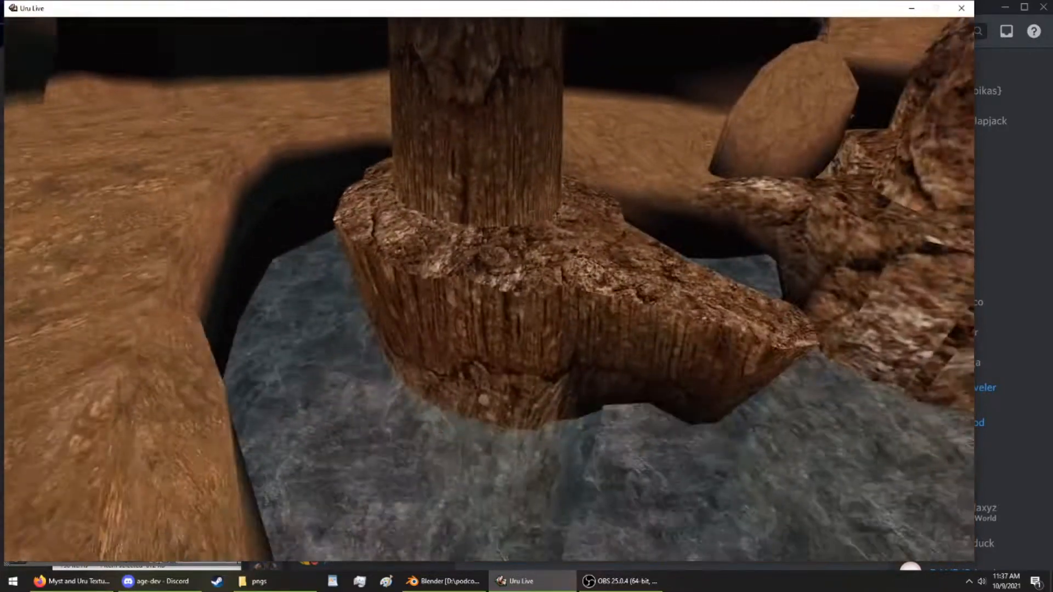
right_click_drag(476, 355, 702, 94)
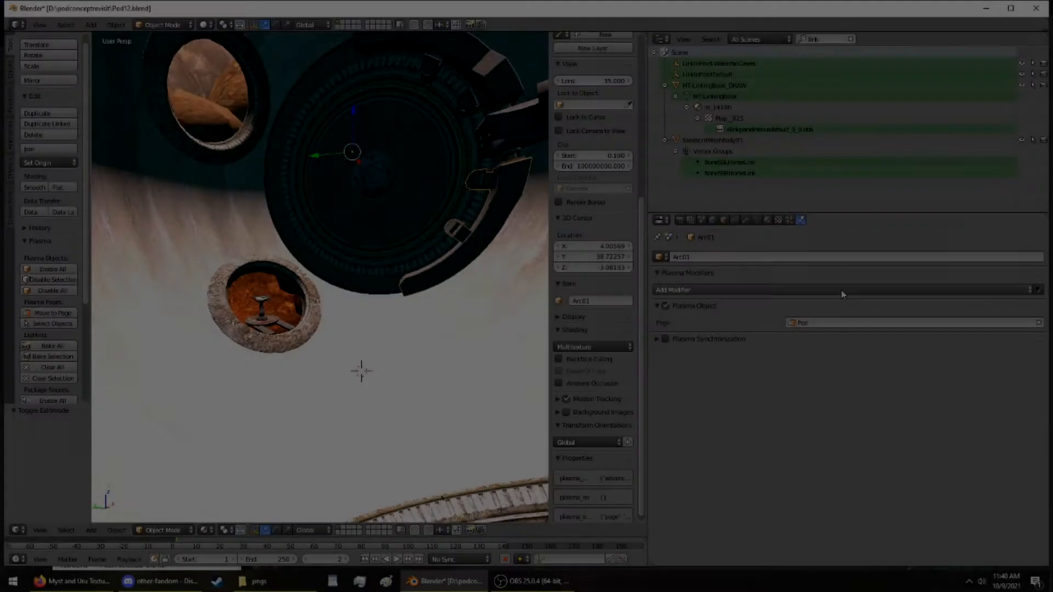
Add a Collision modifier to Arc01 with Triangle Mesh bounds and enable its Terrain option
left_click(761, 289)
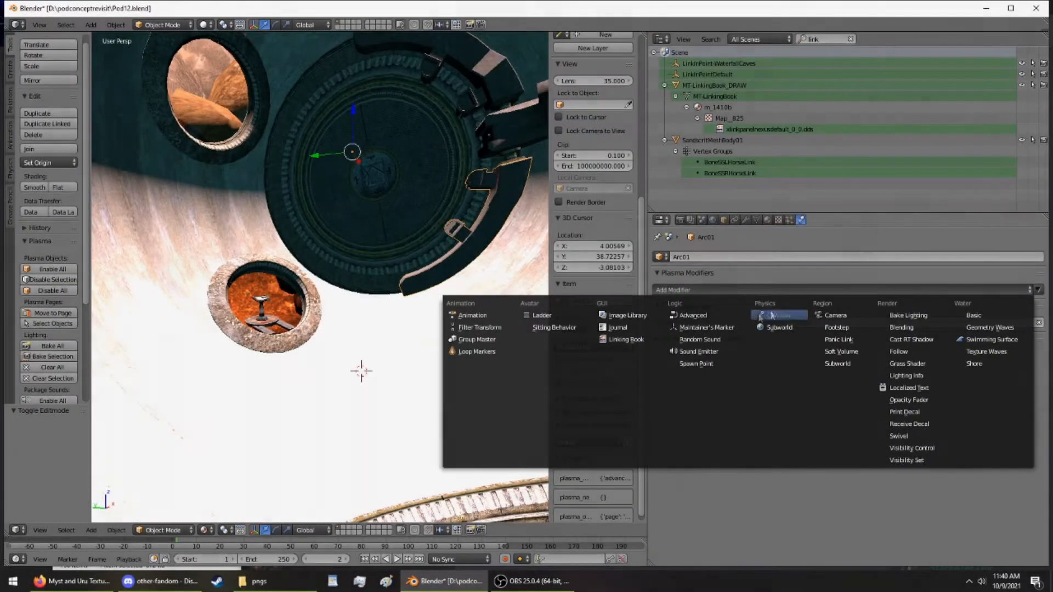
left_click(766, 317)
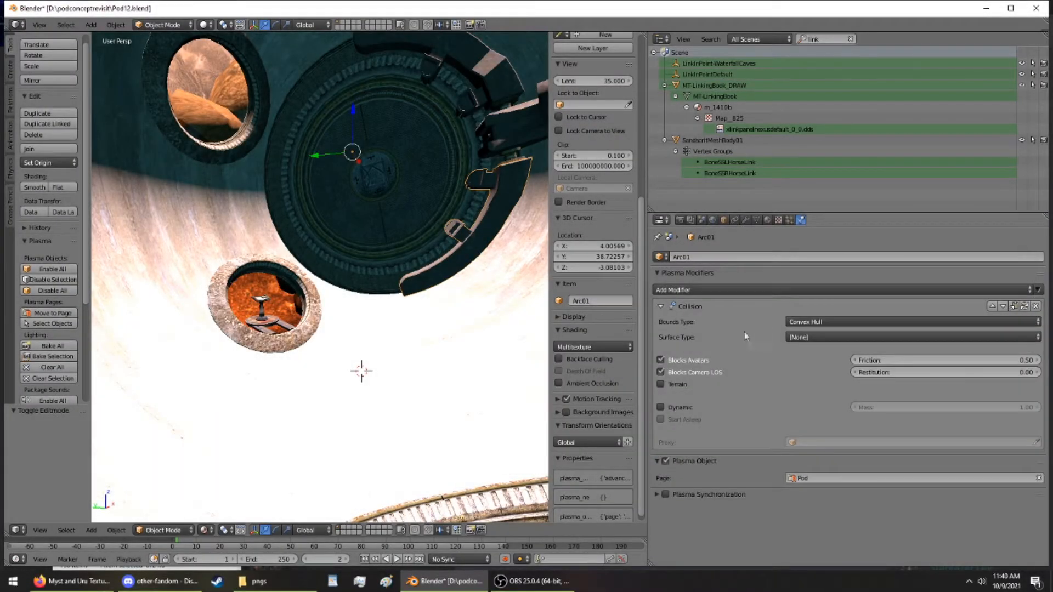
left_click(801, 323)
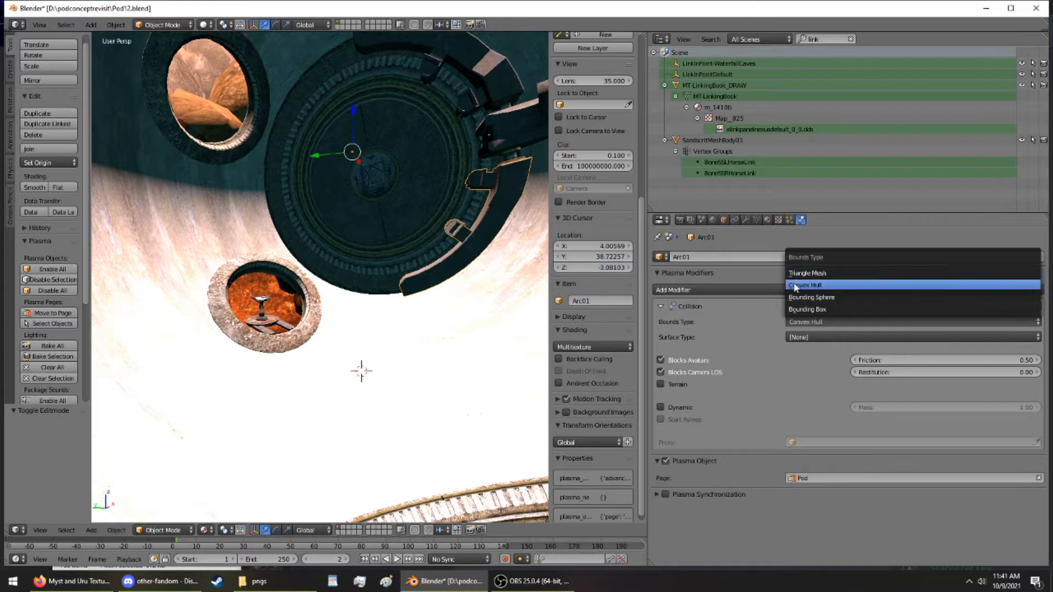
left_click(806, 274)
left_click(660, 384)
Add a Collision modifier to MainPlatformBase01 with Triangle Mesh bounds and the Terrain option enabled
key("KP_Decimal")
middle_click_drag(410, 360, 386, 386)
right_click(451, 294)
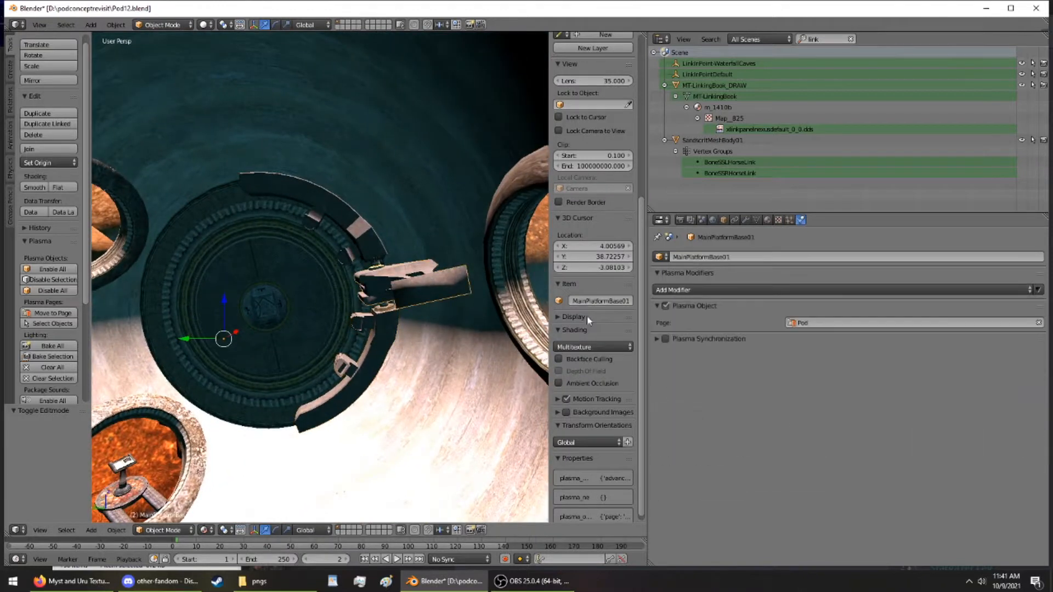
left_click(798, 337)
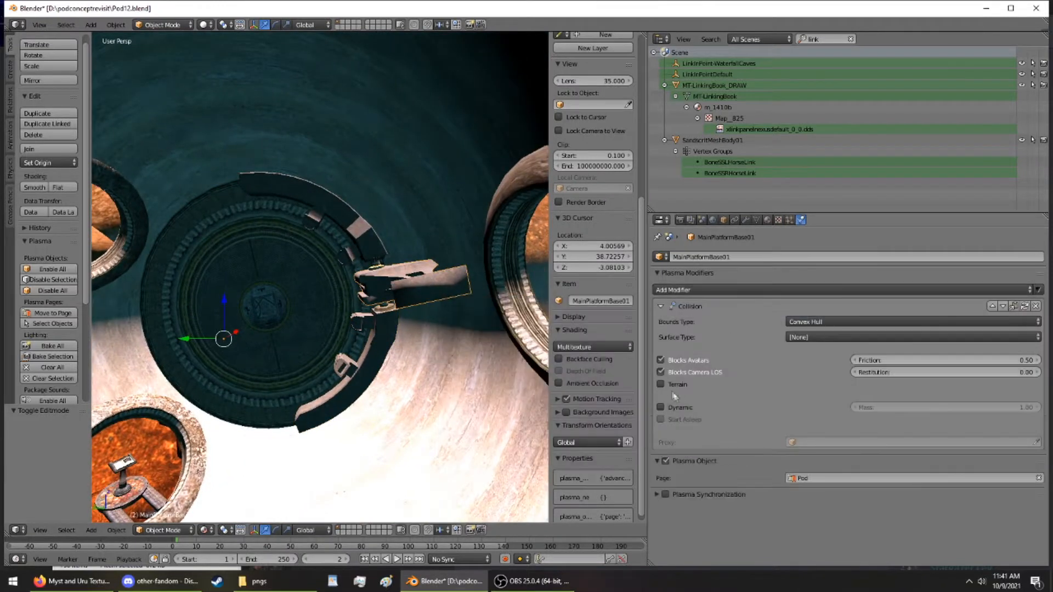
left_click(801, 323)
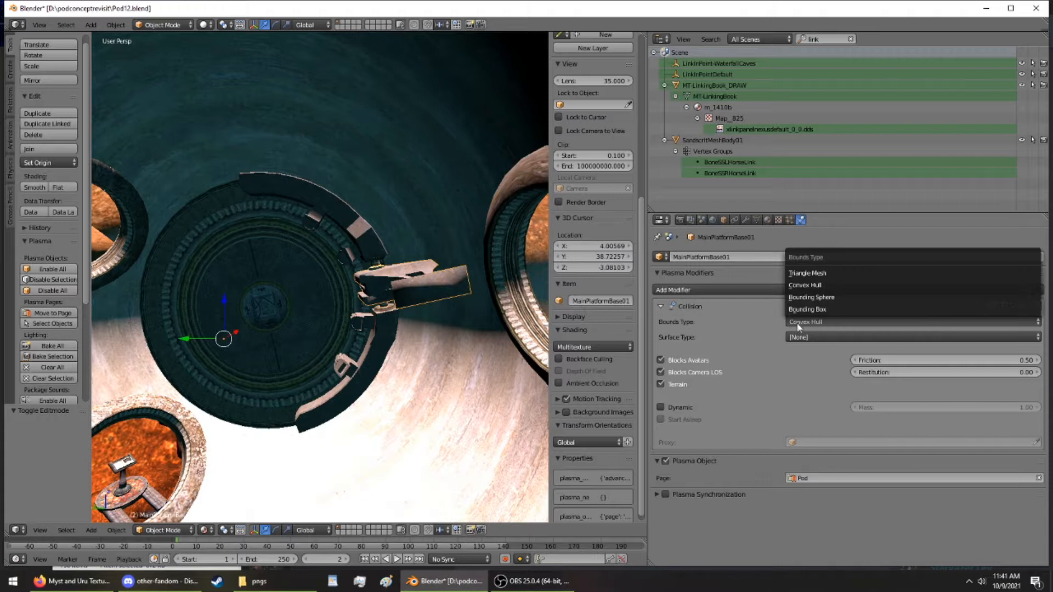
left_click(803, 277)
Add a Collision modifier to Arc02, enable Terrain and set its bounds type to Triangle Mesh
right_click(329, 225)
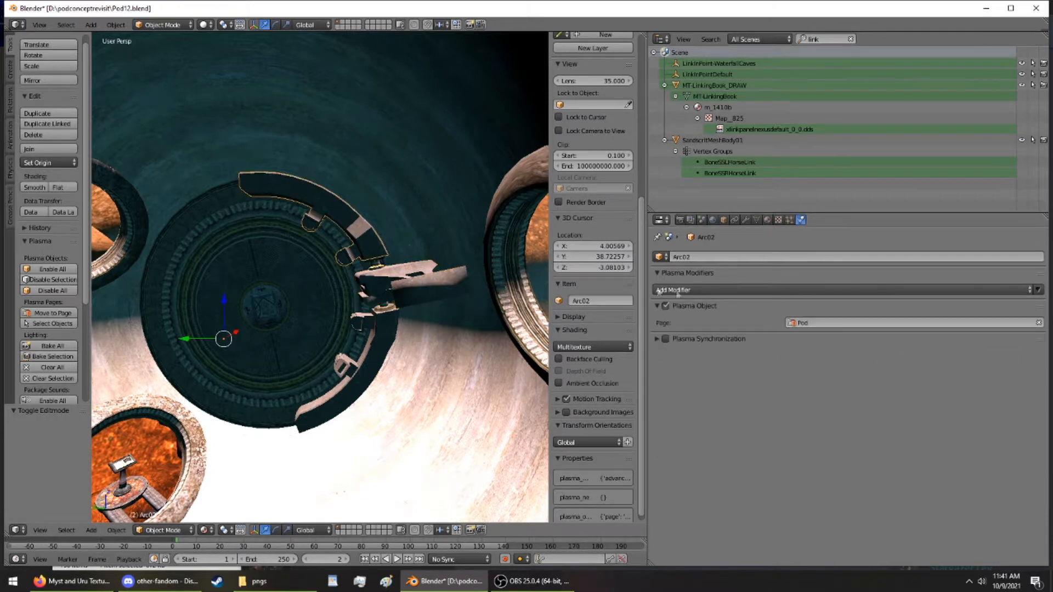
left_click(708, 291)
left_click(779, 314)
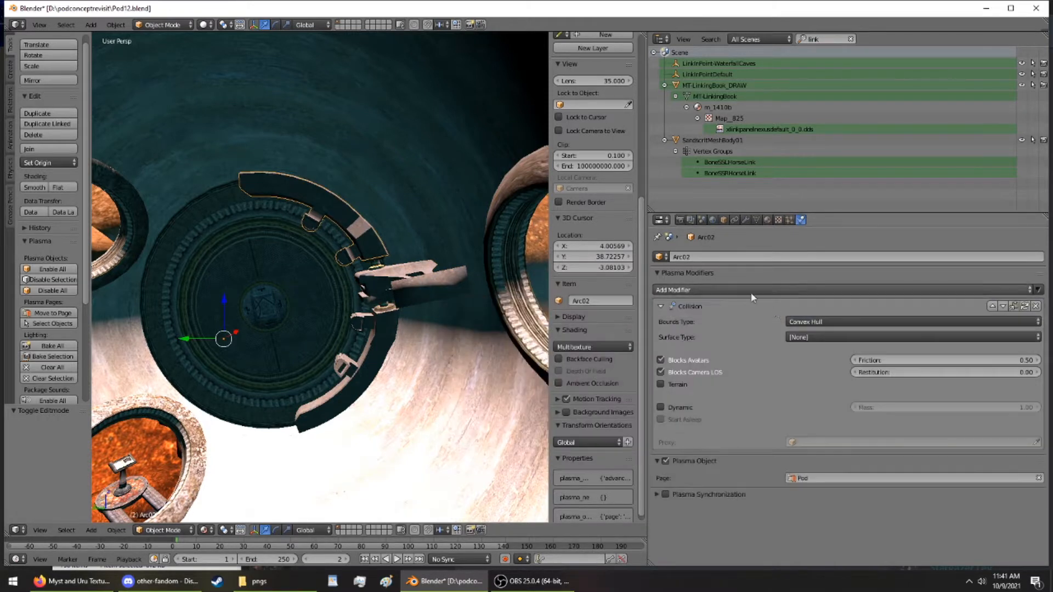
left_click(678, 385)
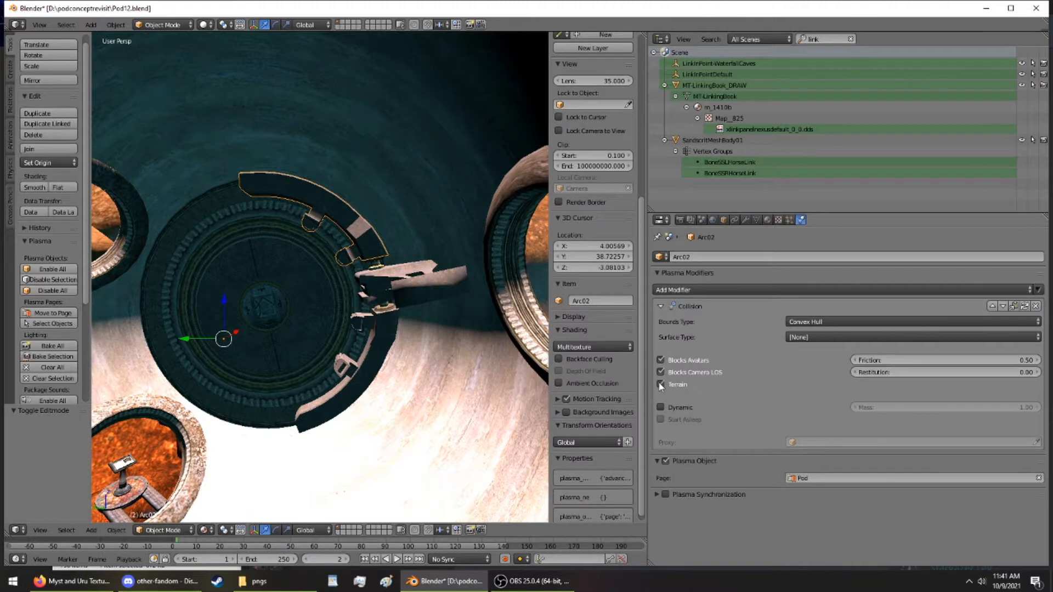
left_click(805, 321)
left_click(805, 273)
Inspect the joints between the platform arcs and the base up close, selecting BaseBolt04
middle_click_drag(450, 244, 350, 264)
scroll(349, 261, "up", 6)
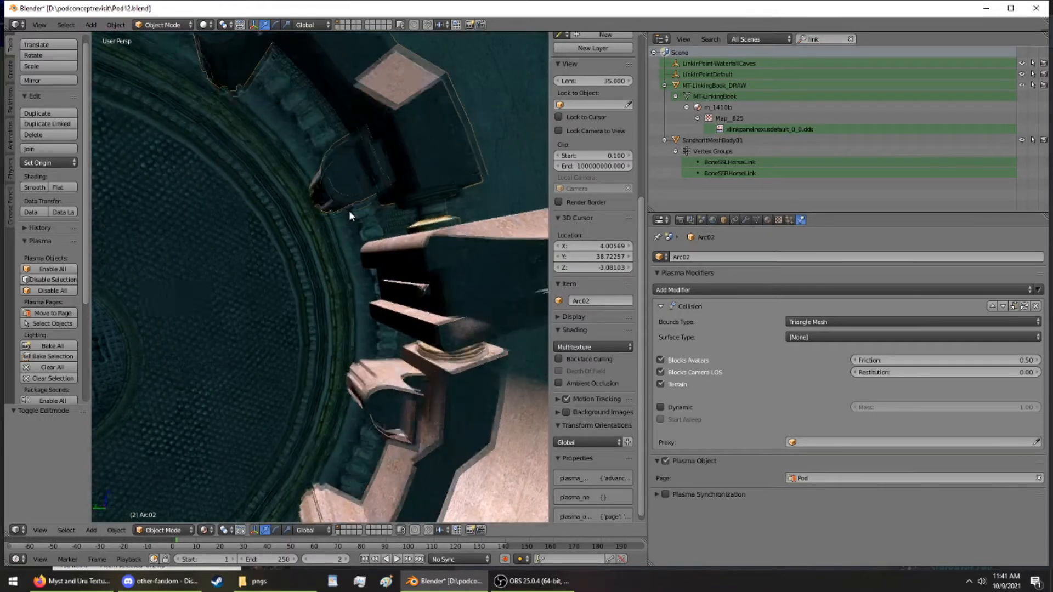
scroll(345, 227, "down", 2)
right_click(337, 227)
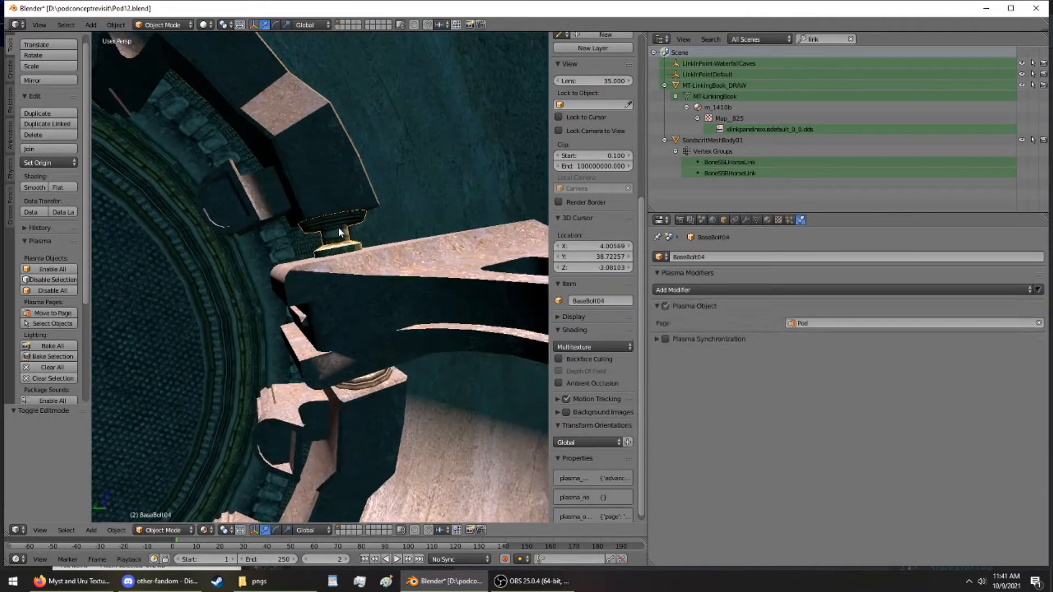
scroll(364, 333, "up", 2)
middle_click_drag(364, 333, 277, 114)
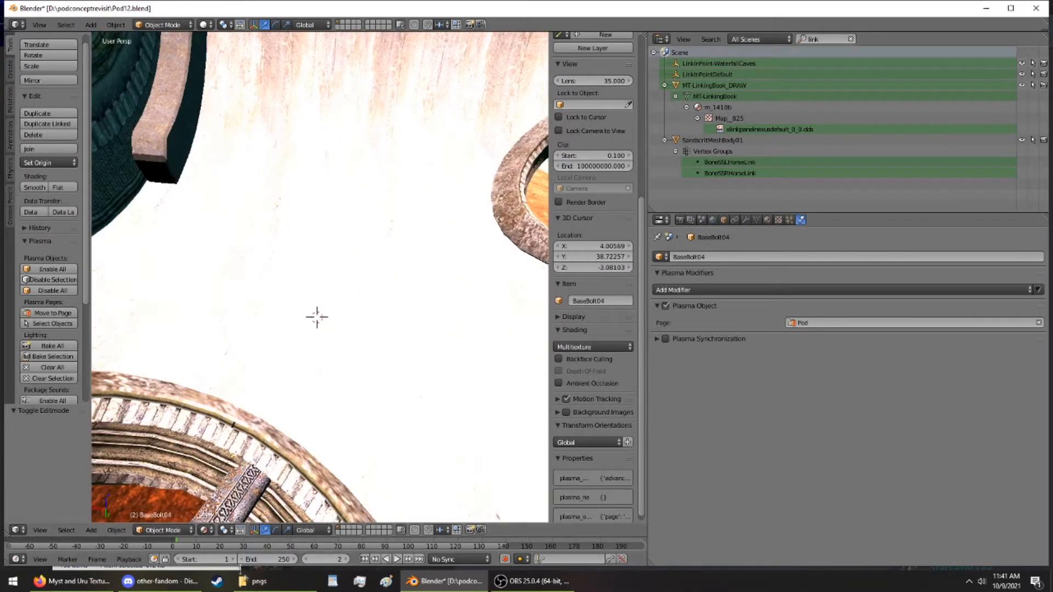
View the pod12Mystfloor.png texture from the pngs folder, then return to Blender
left_click(250, 581)
double_click(307, 469)
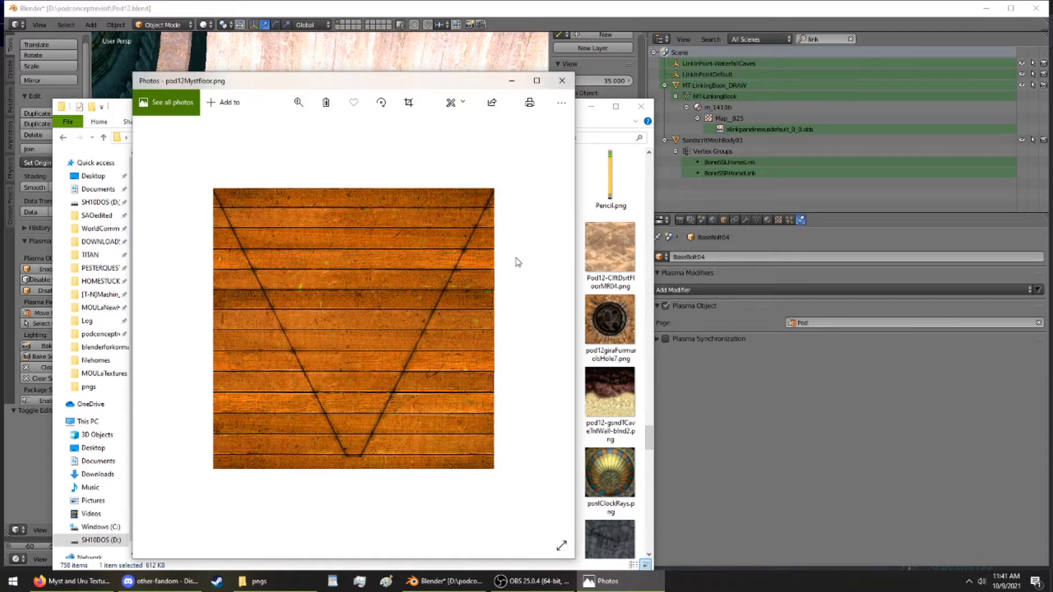
left_click(750, 509)
Add a mesh circle at the 3D cursor and move it about 4.85 along Y and 5.68 along Z
mouse_move(178, 290)
middle_mouse_down()
mouse_move(192, 325)
mouse_move(162, 291)
middle_mouse_up()
left_click(10, 69)
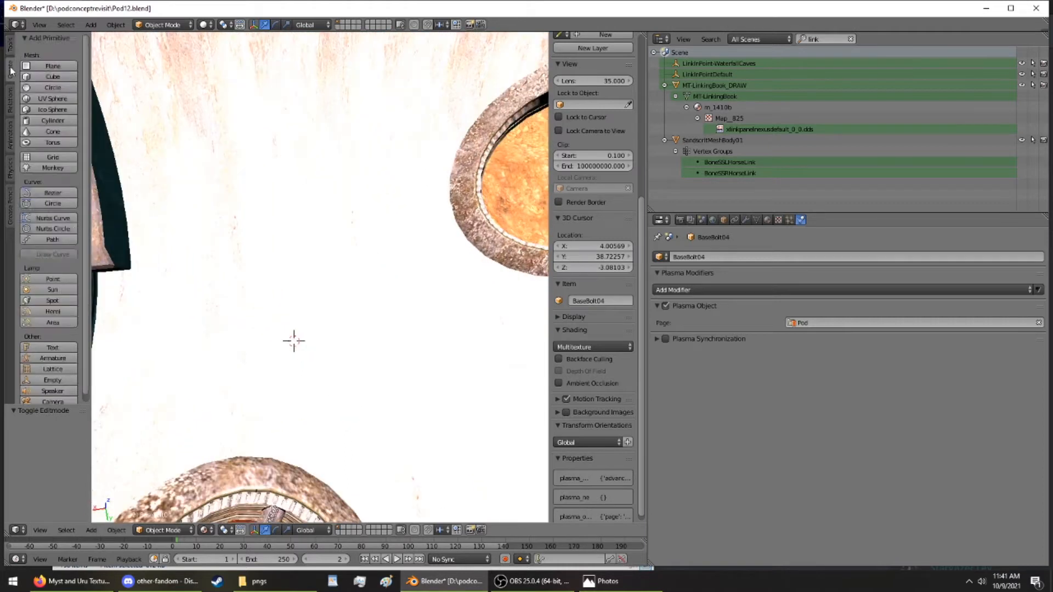
left_click(42, 89)
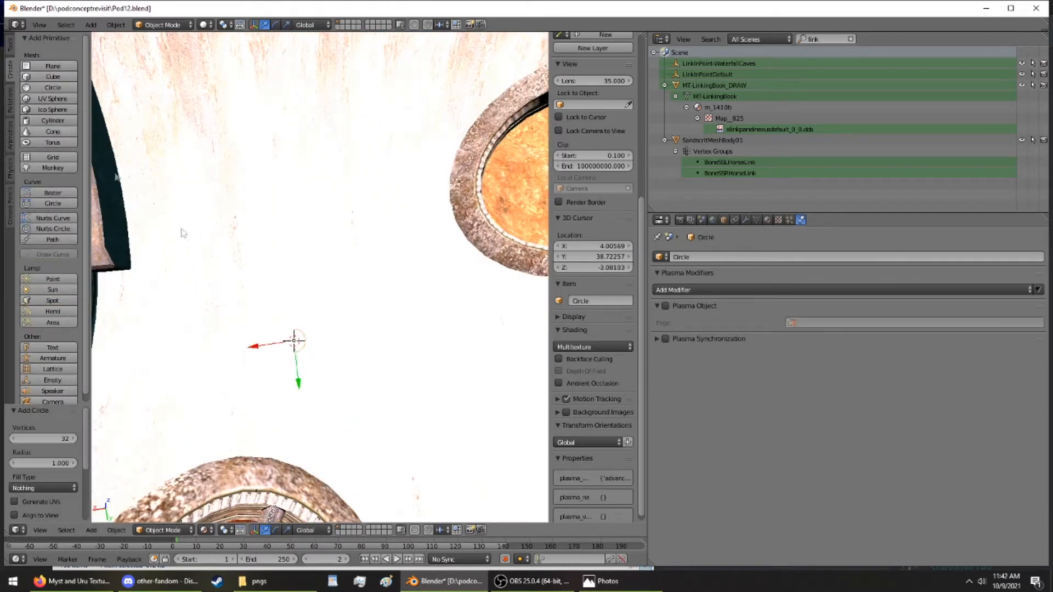
left_click_drag(299, 384, 344, 439)
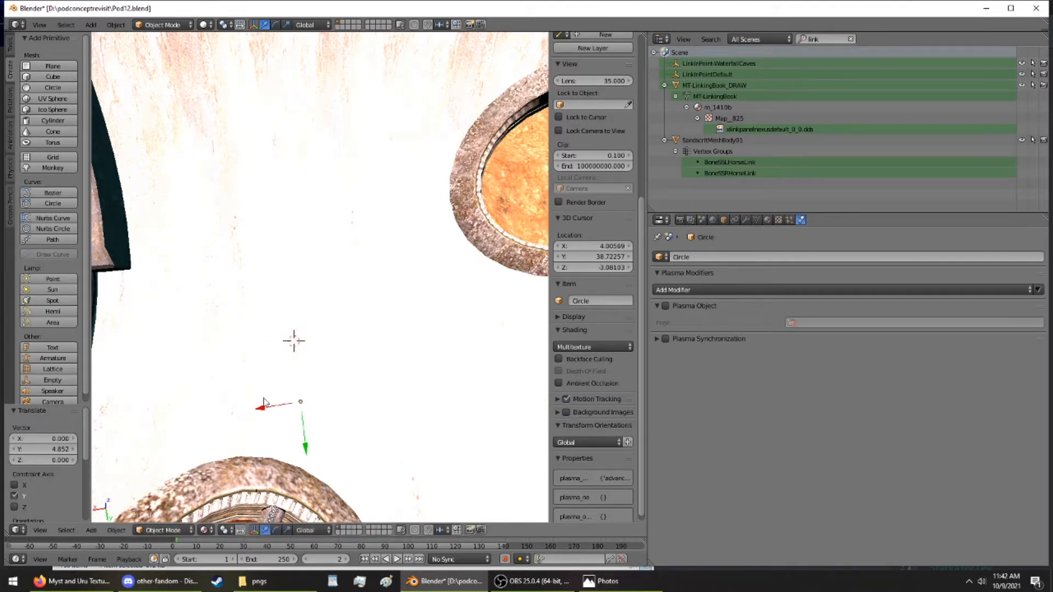
middle_click_drag(289, 400, 289, 356)
left_click_drag(298, 266, 293, 194)
middle_click_drag(291, 193, 284, 188)
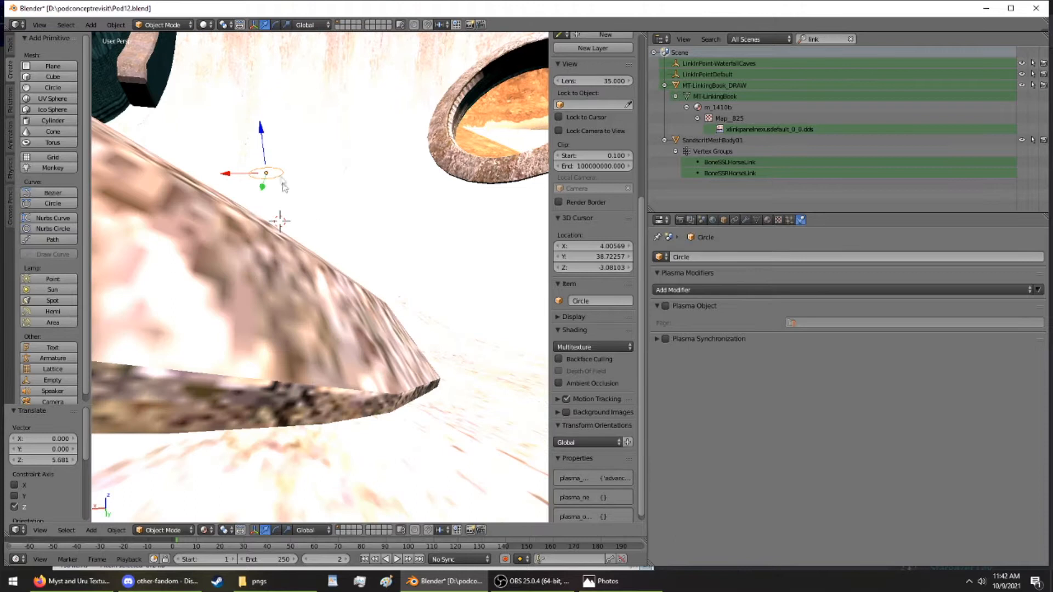
Fill the circle with a face in Edit Mode using Make Edge/Face
middle_click_drag(268, 148, 281, 226)
scroll(282, 167, "up", 6)
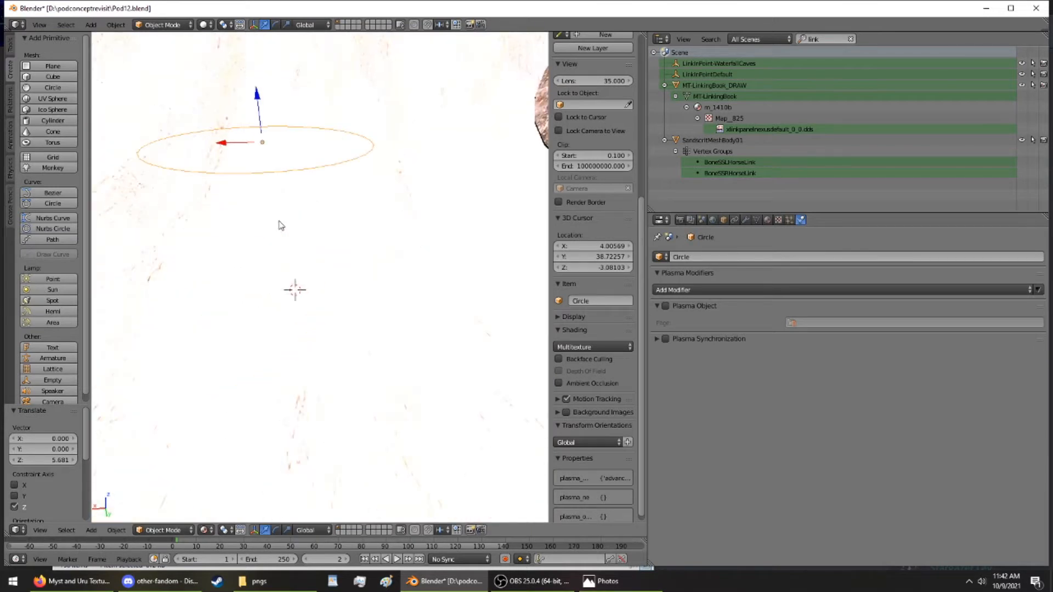
left_click(162, 25)
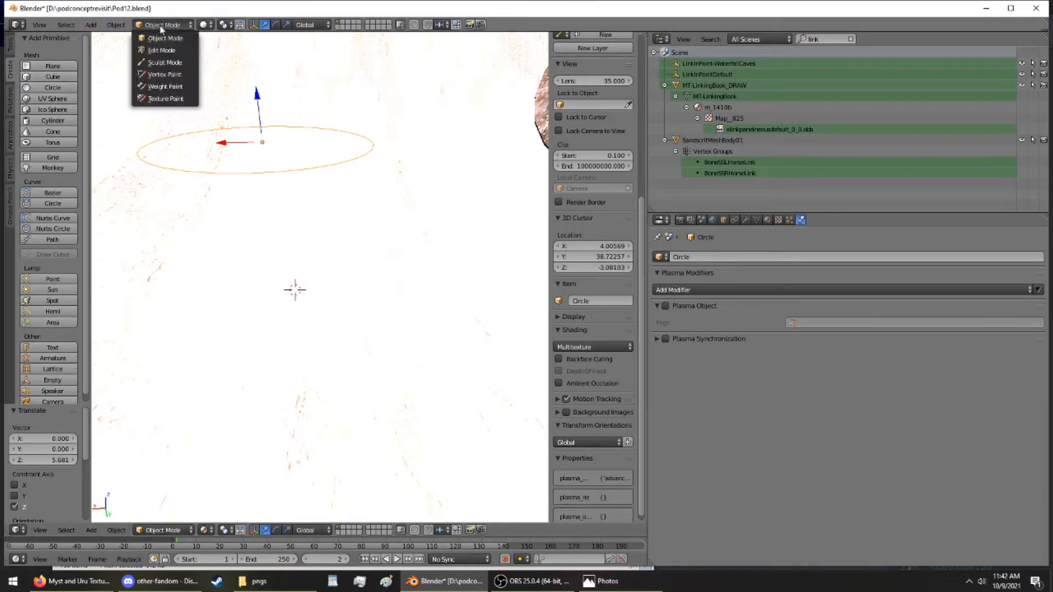
left_click(159, 40)
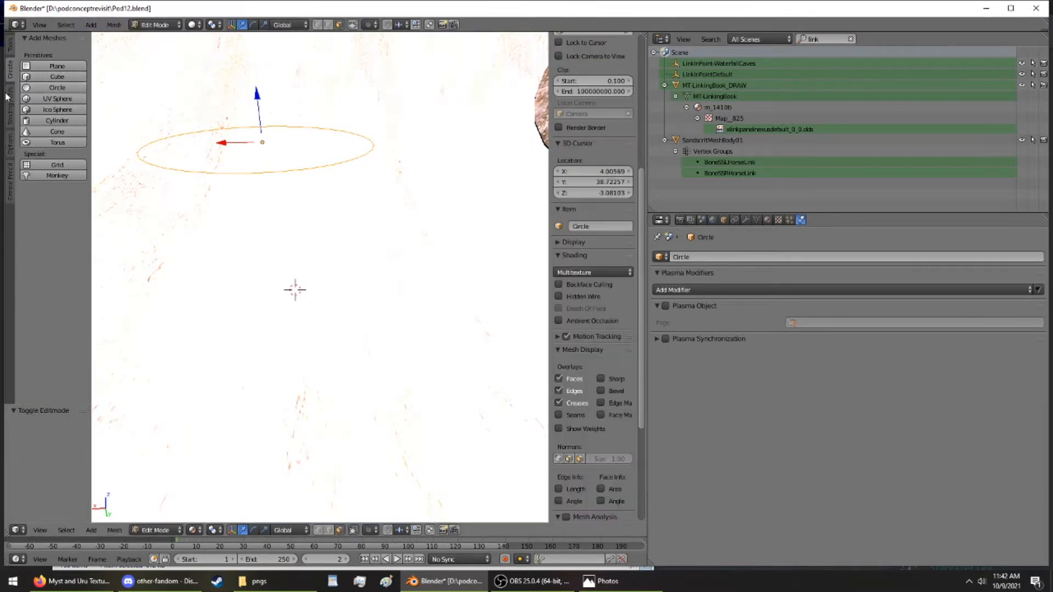
left_click(9, 49)
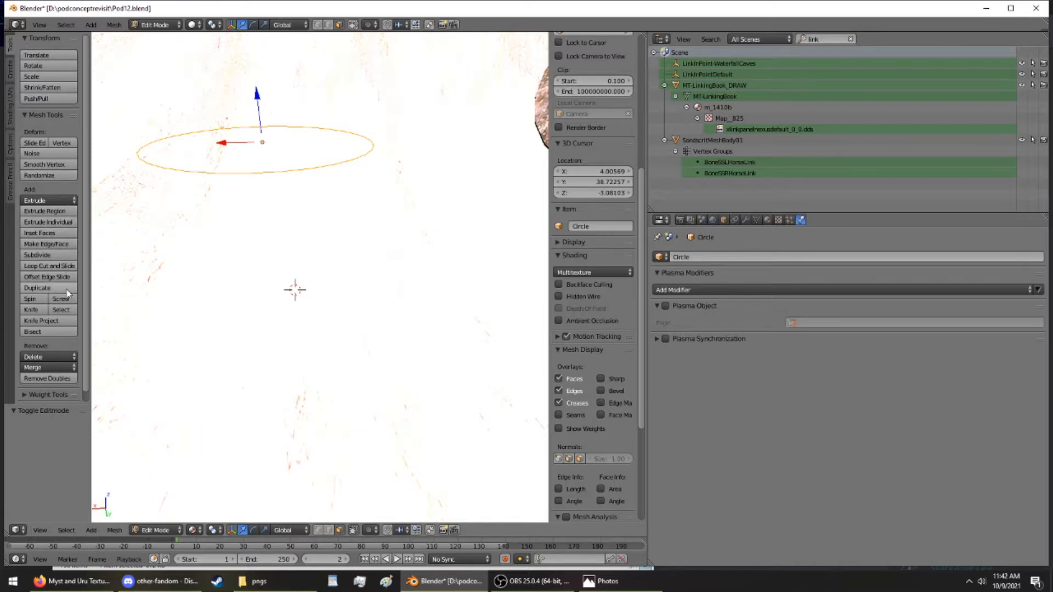
left_click(64, 242)
Display the circle's face and vertex normals to check which way they point
middle_click_drag(233, 172, 222, 131, "shift")
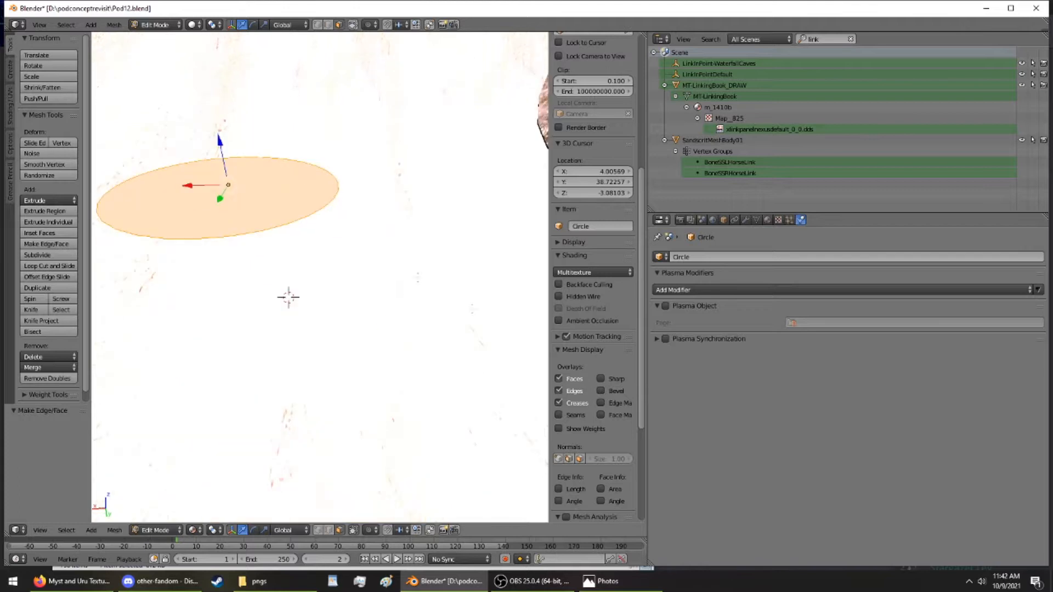
left_click(579, 459)
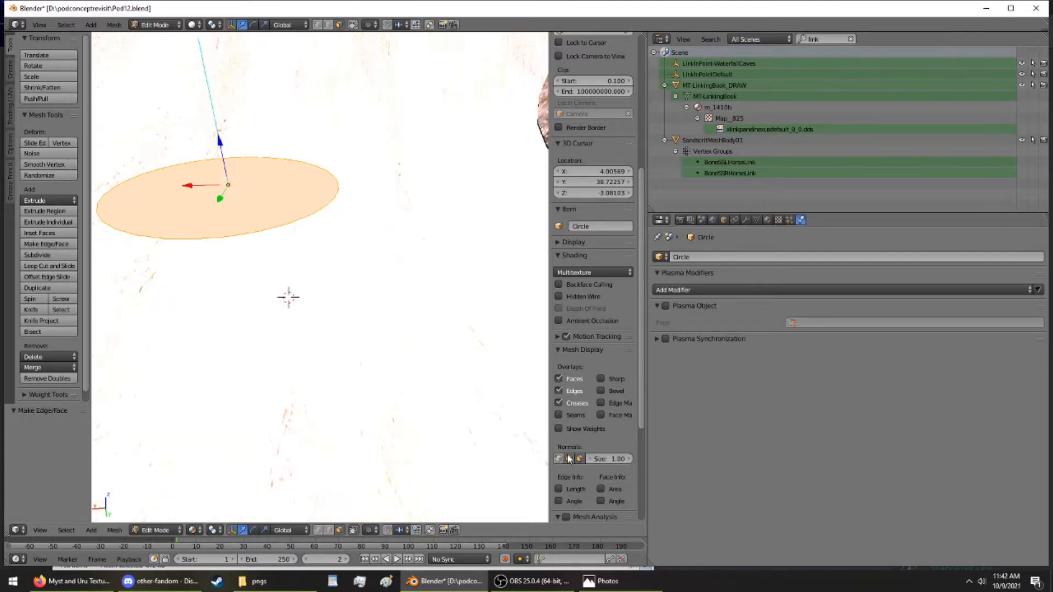
left_click(558, 459)
middle_click_drag(340, 212, 348, 221)
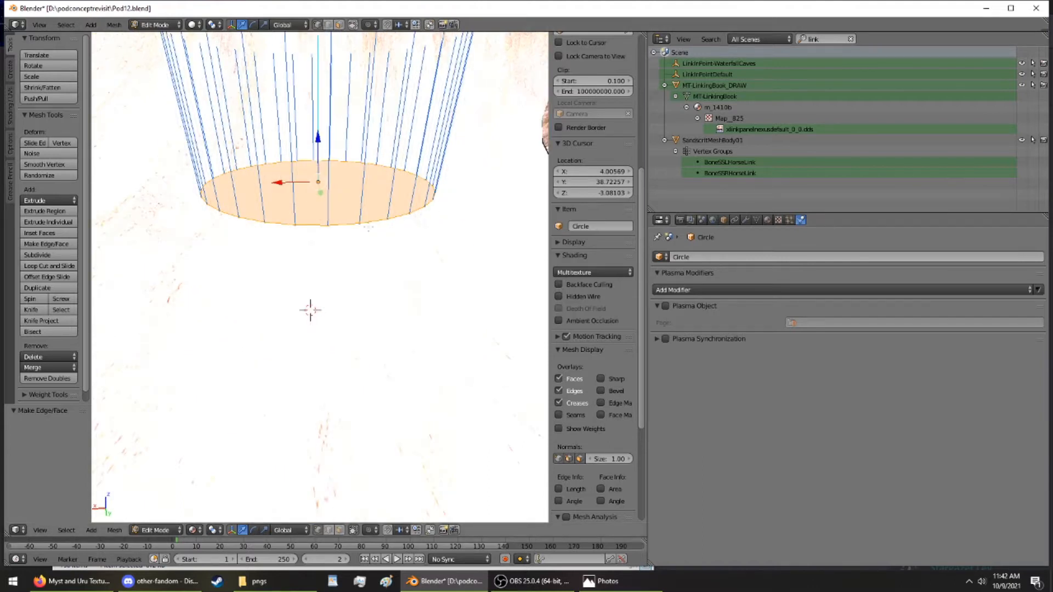
middle_click_drag(310, 310, 300, 286)
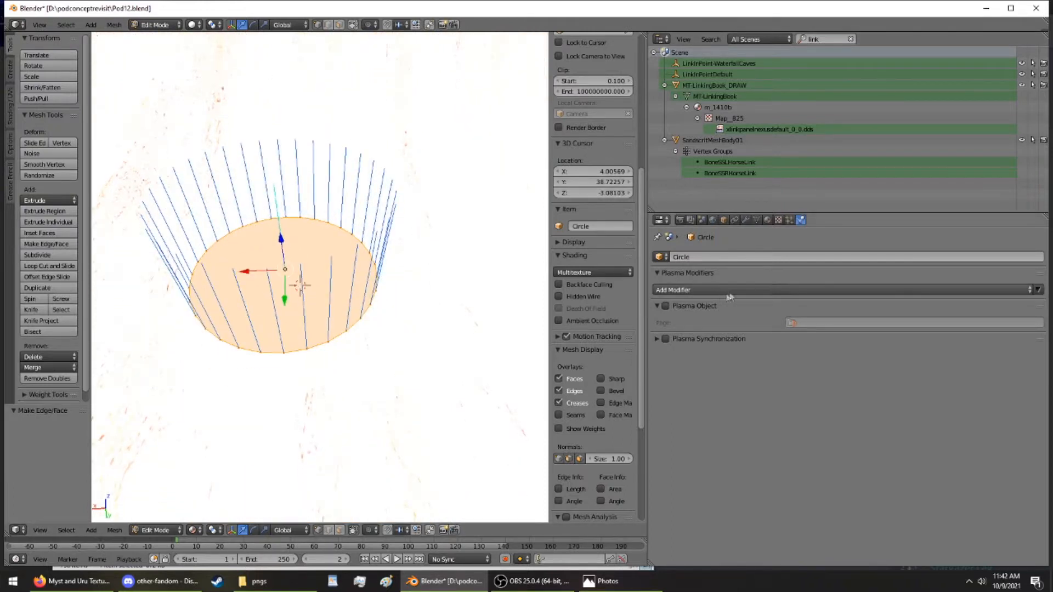
Enable the circle as a Plasma Object and assign it to the Pod page
left_click(805, 326)
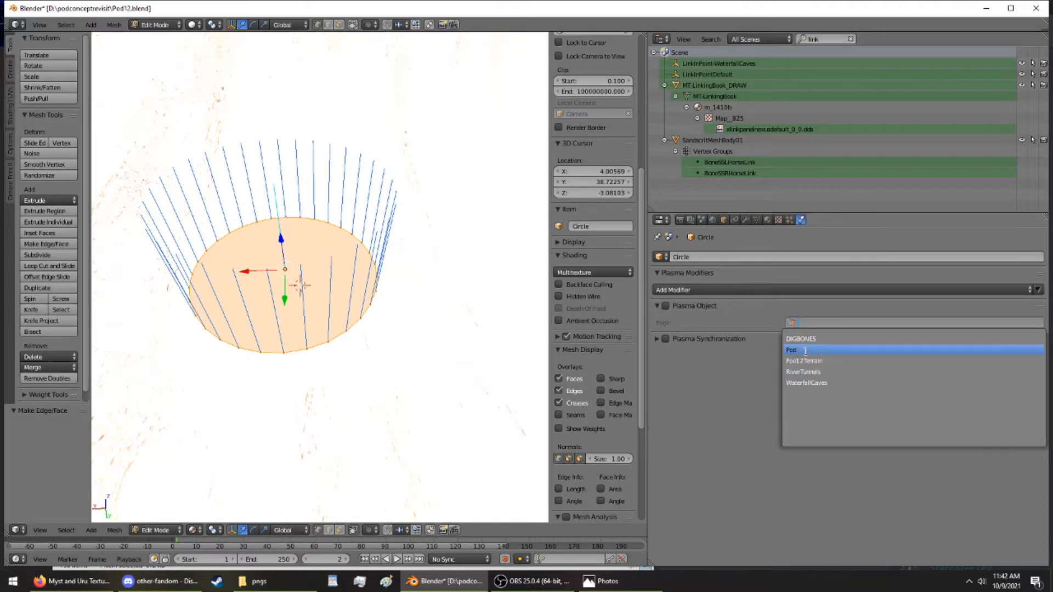
left_click(806, 351)
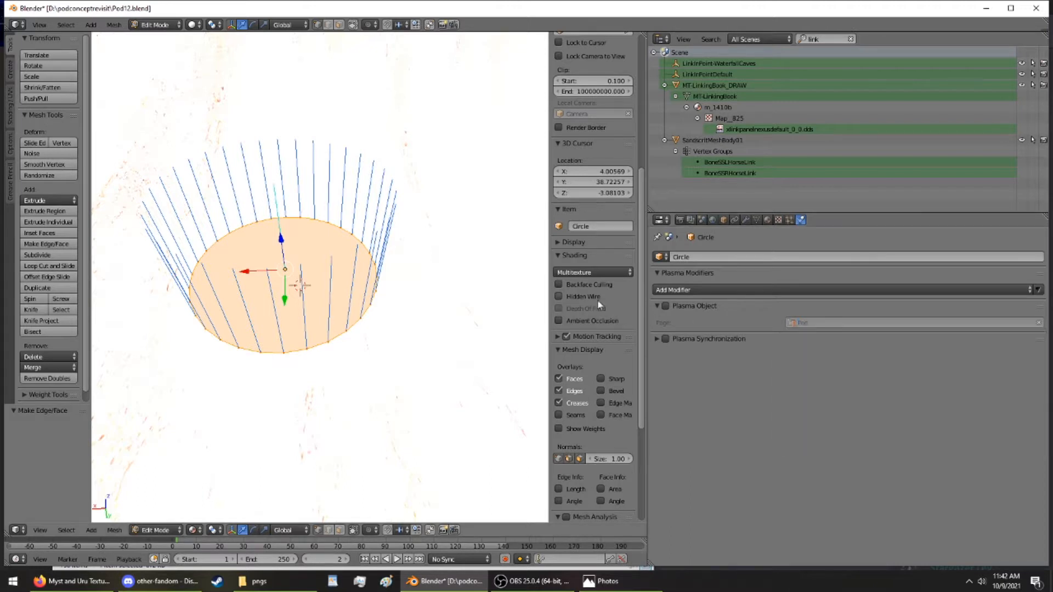
left_click(664, 306)
Rename the circle object to FLOOR1
left_click(746, 255)
type("FLOOR")
key("Return")
left_click(748, 253)
type("1")
key("Return")
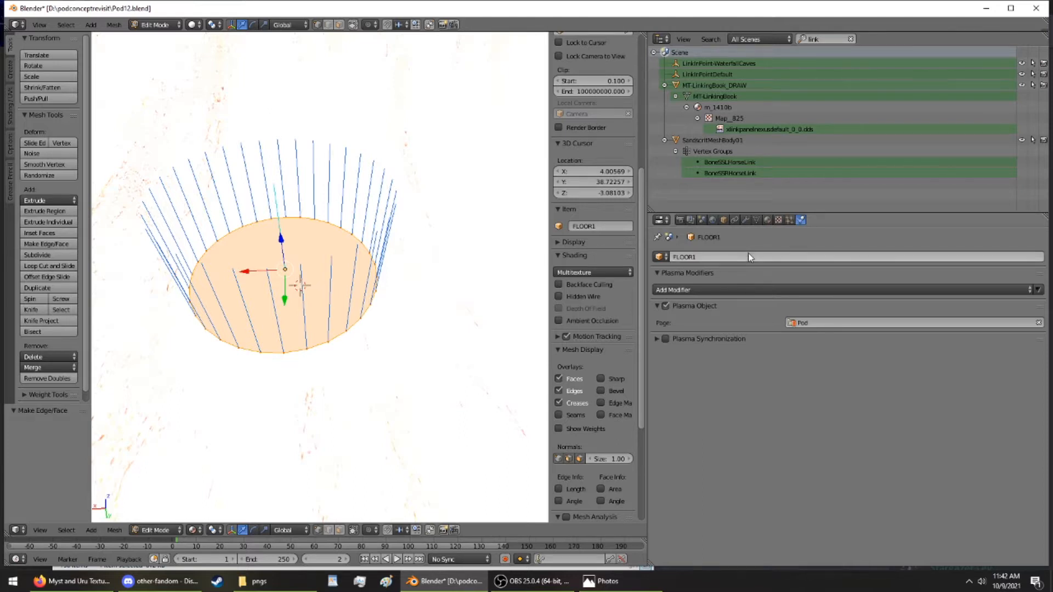
Extrude only the edges of FLOOR1 in place and scale the new outer ring by about 6.92
middle_click_drag(463, 168, 410, 84)
middle_click_drag(371, 155, 380, 218)
scroll(382, 200, "down", 6)
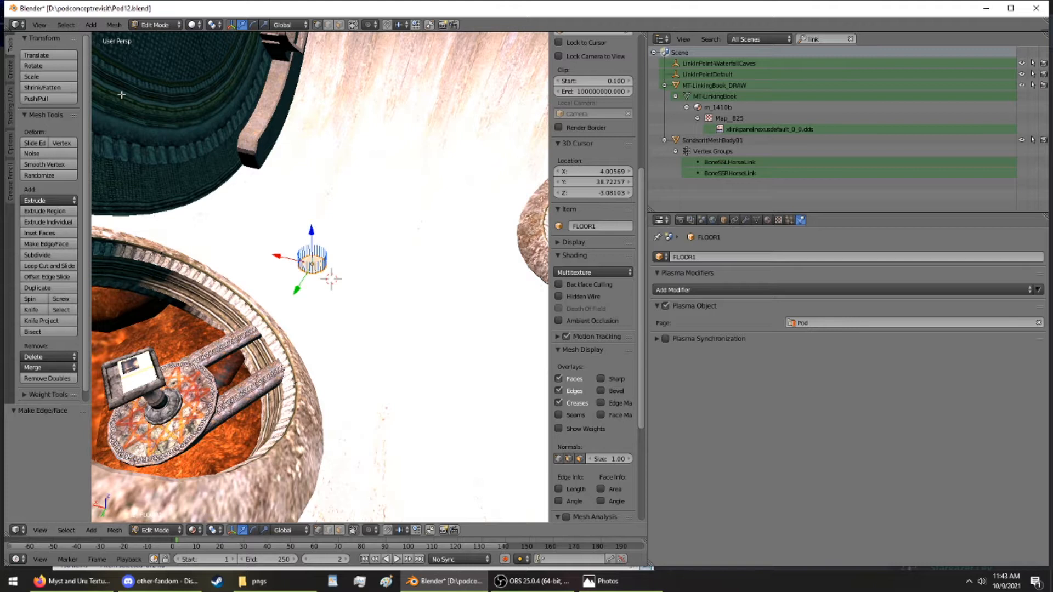
left_click(62, 201)
left_click(69, 248)
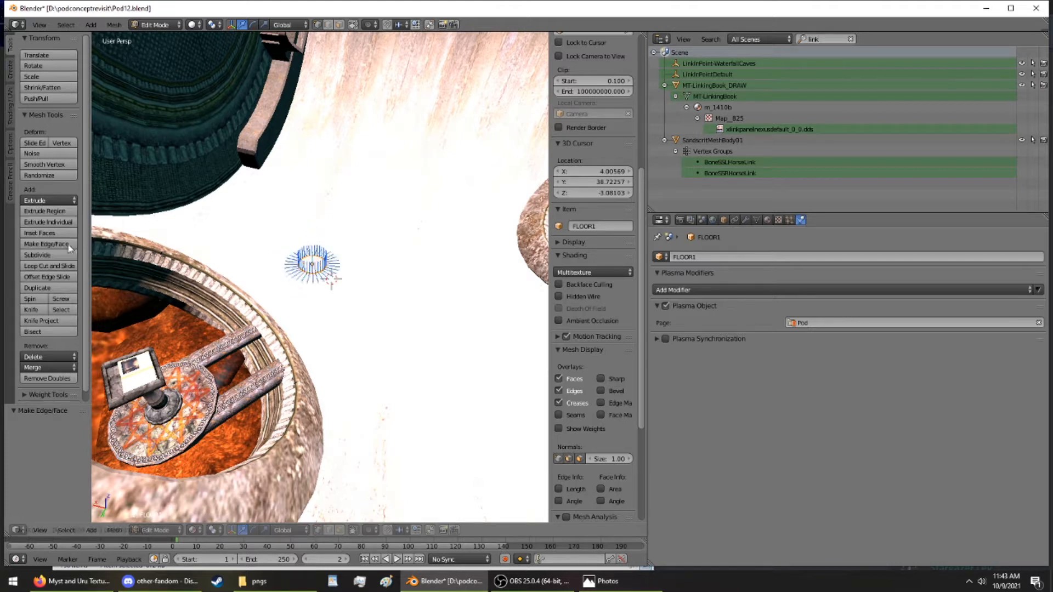
right_click(101, 252)
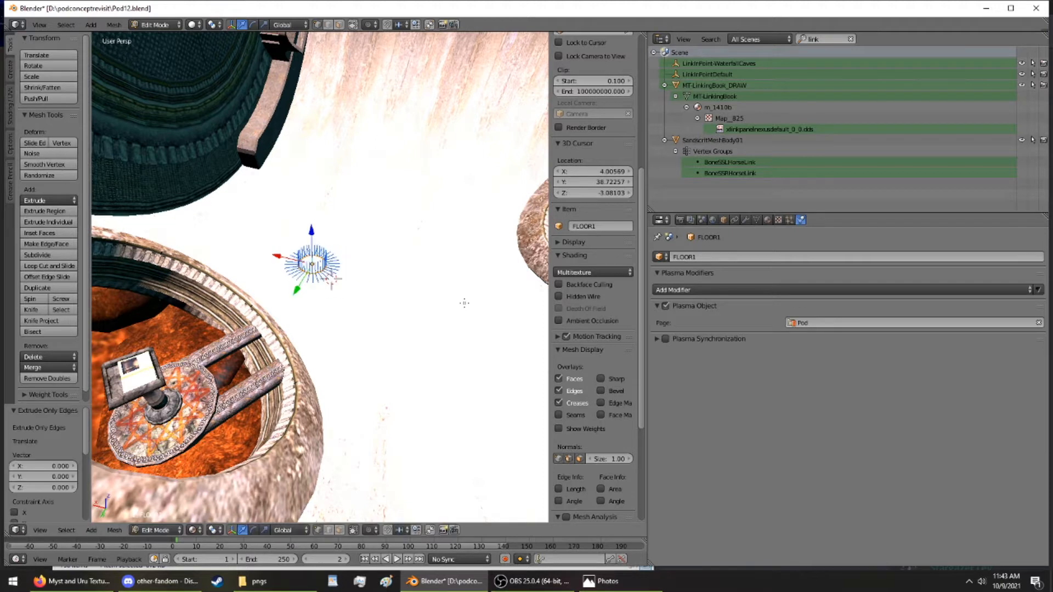
key("s")
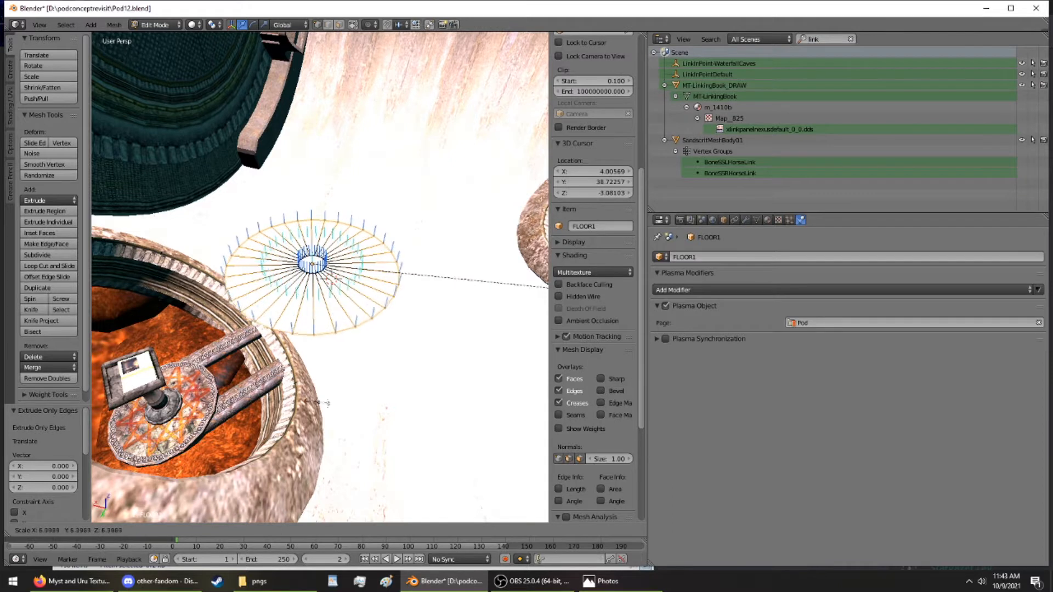
left_click(495, 419)
Return to Object Mode, reposition the FLOOR1 disc horizontally and lower it by about 0.25 along Z
scroll(402, 279, "up", 8)
middle_click_drag(403, 279, 396, 208)
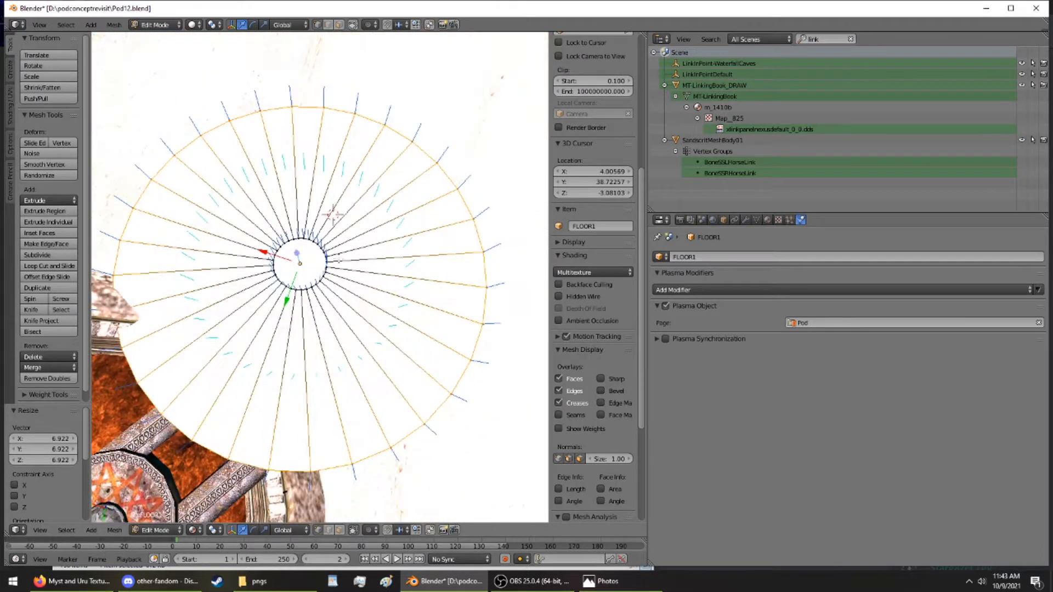
scroll(294, 270, "down", 3)
middle_click_drag(296, 268, 294, 278, "shift")
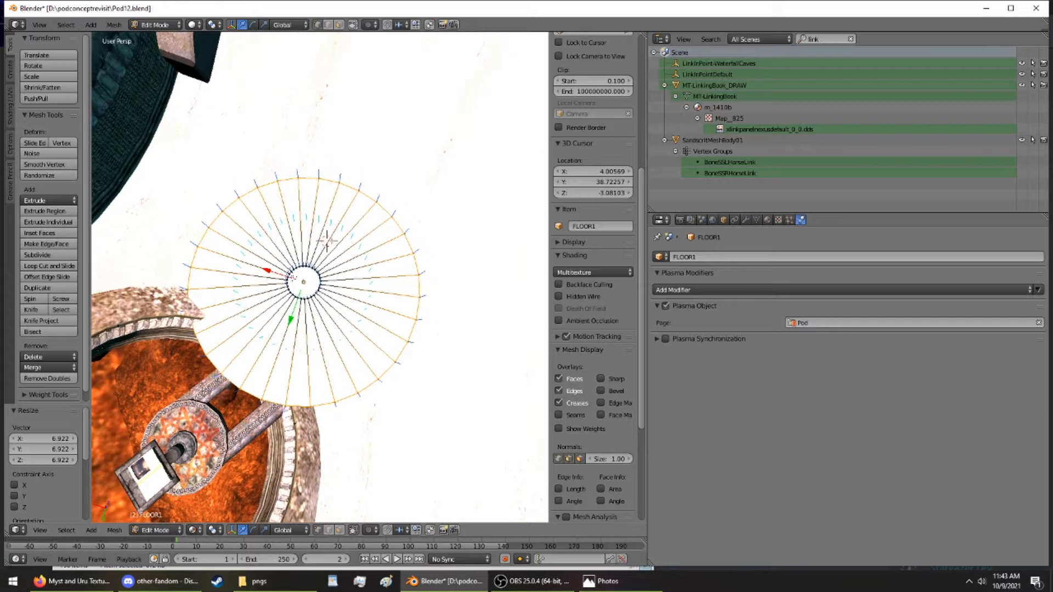
left_click(141, 25)
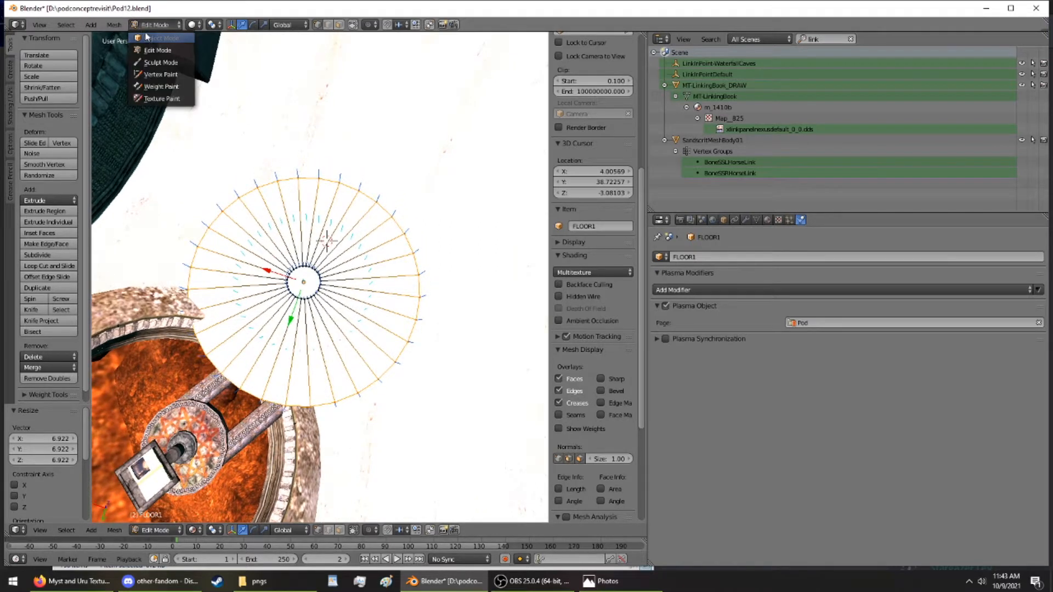
left_click(159, 38)
scroll(281, 225, "down", 4)
left_click_drag(309, 279, 393, 304)
middle_click_drag(383, 289, 369, 164)
left_click_drag(378, 134, 378, 141)
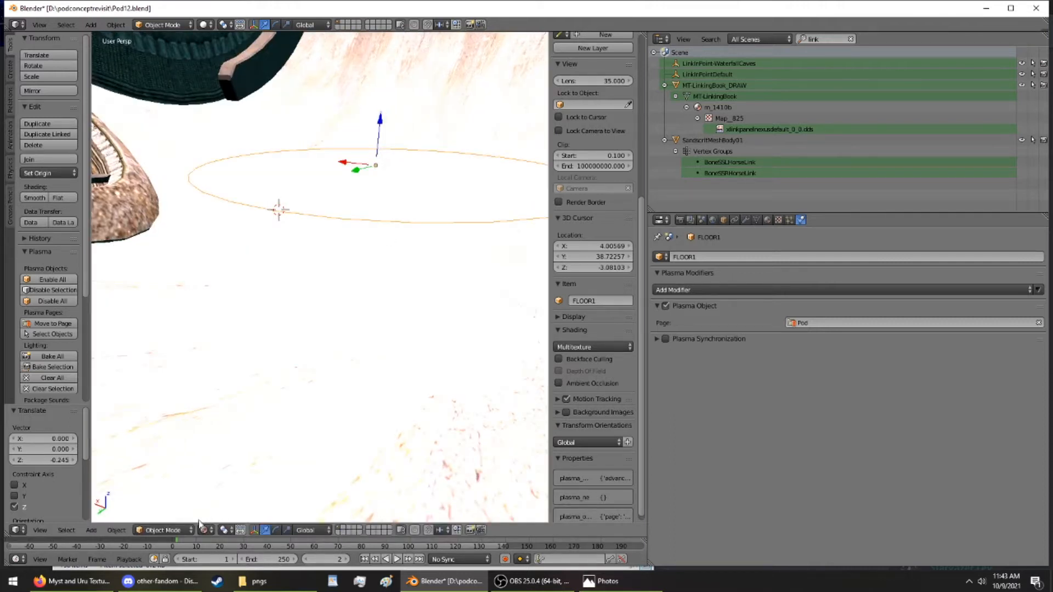
Show the viewport in solid shading, enter Edit Mode on FLOOR1 and extrude its outer ring region in place
left_click(205, 530)
left_click(207, 493)
mouse_move(181, 312)
middle_mouse_down()
mouse_move(192, 355)
mouse_move(142, 223)
middle_mouse_up()
left_click(177, 24)
left_click(165, 50)
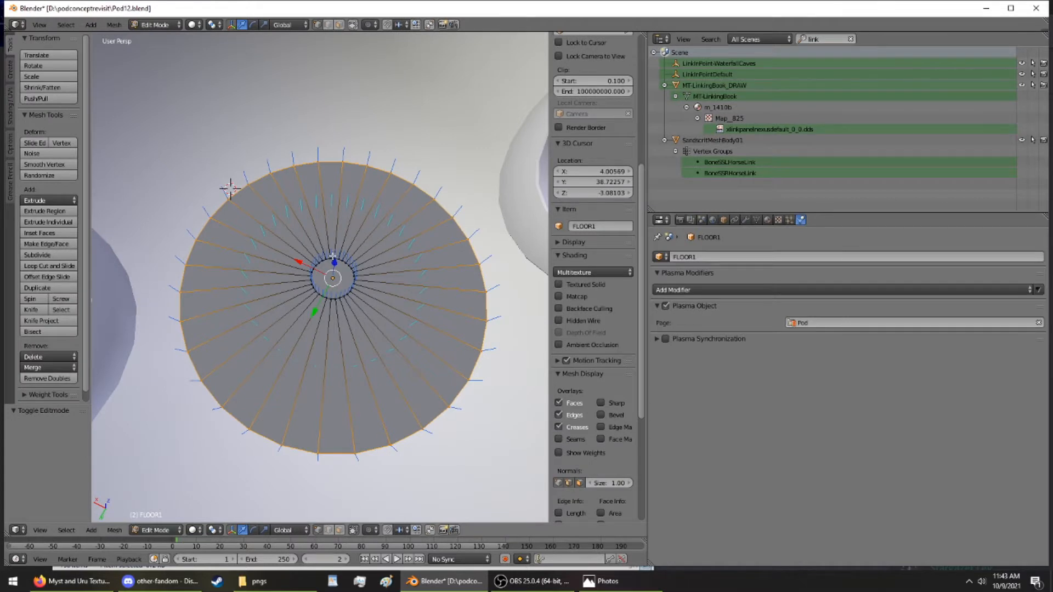
left_click(36, 212)
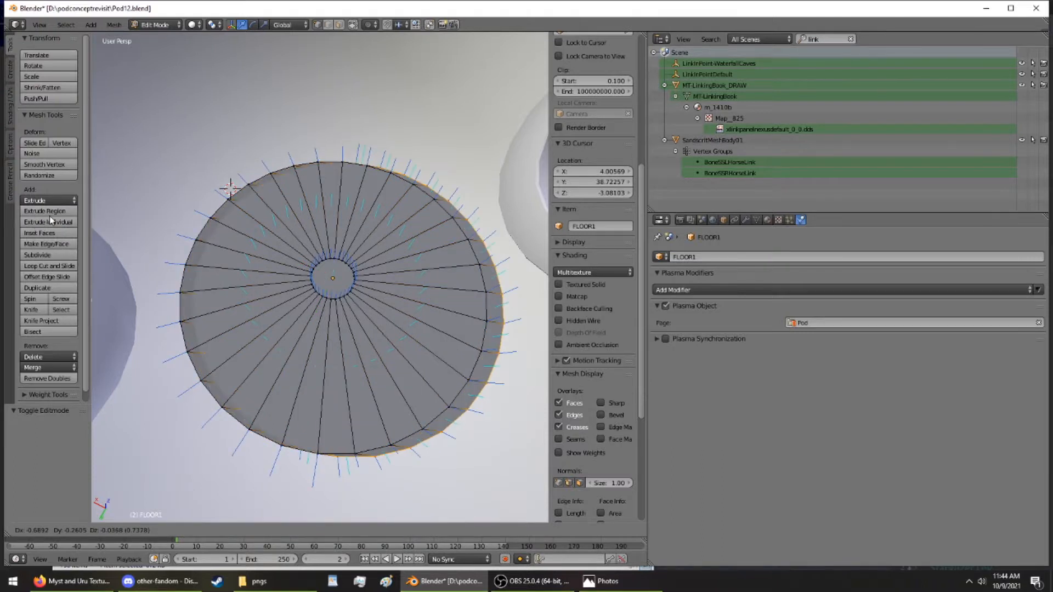
key("Escape")
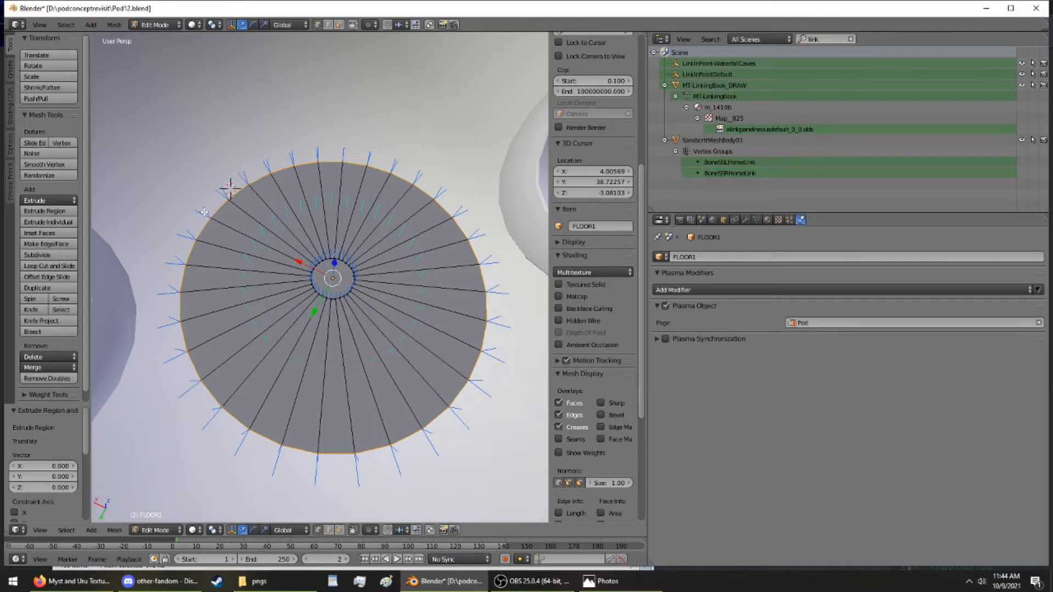
key("g")
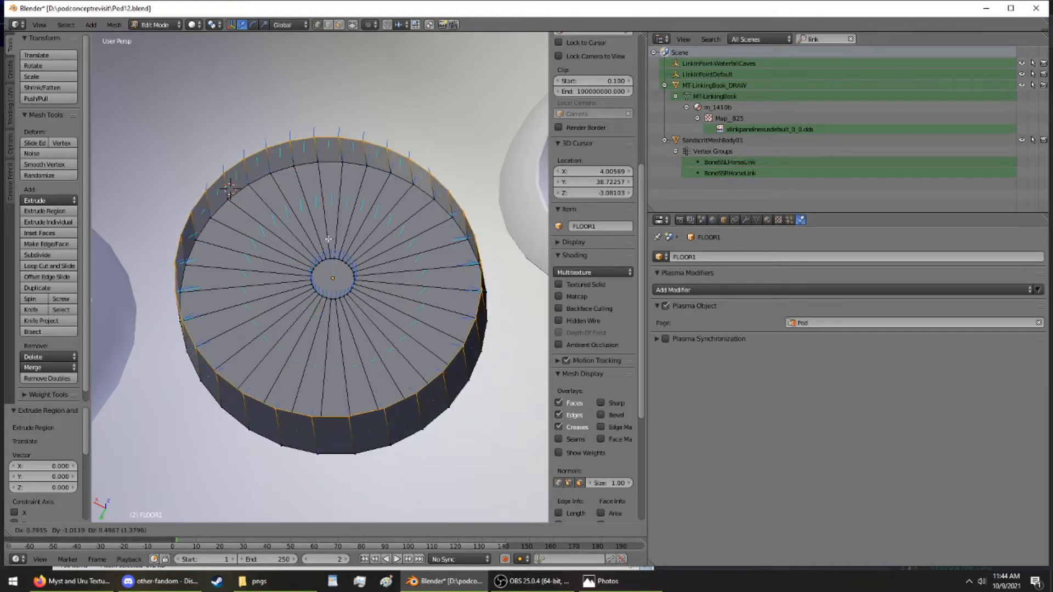
left_click(331, 225)
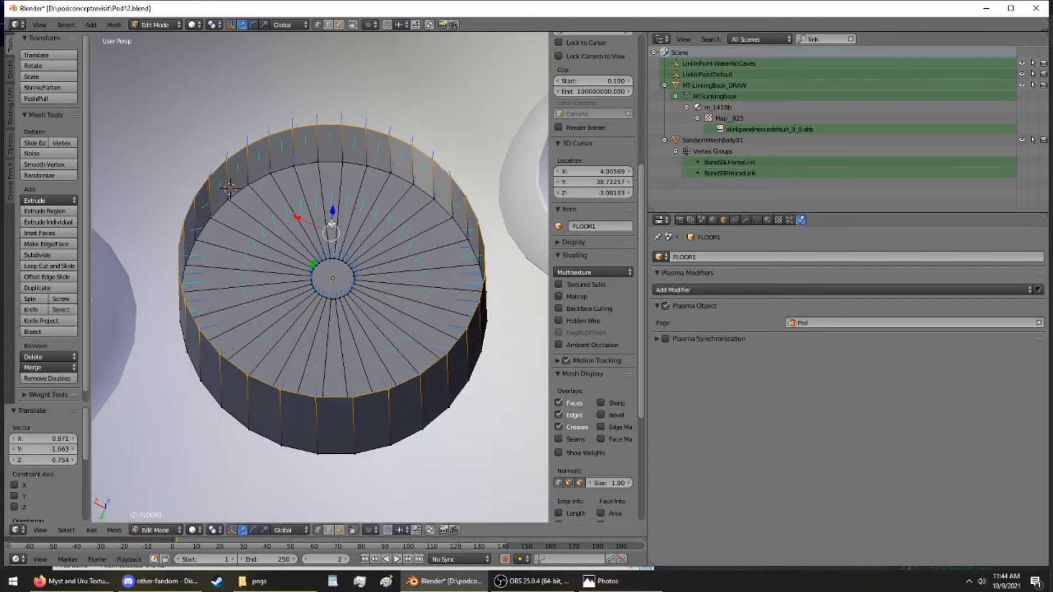
key("ctrl+z")
key("ctrl+z")
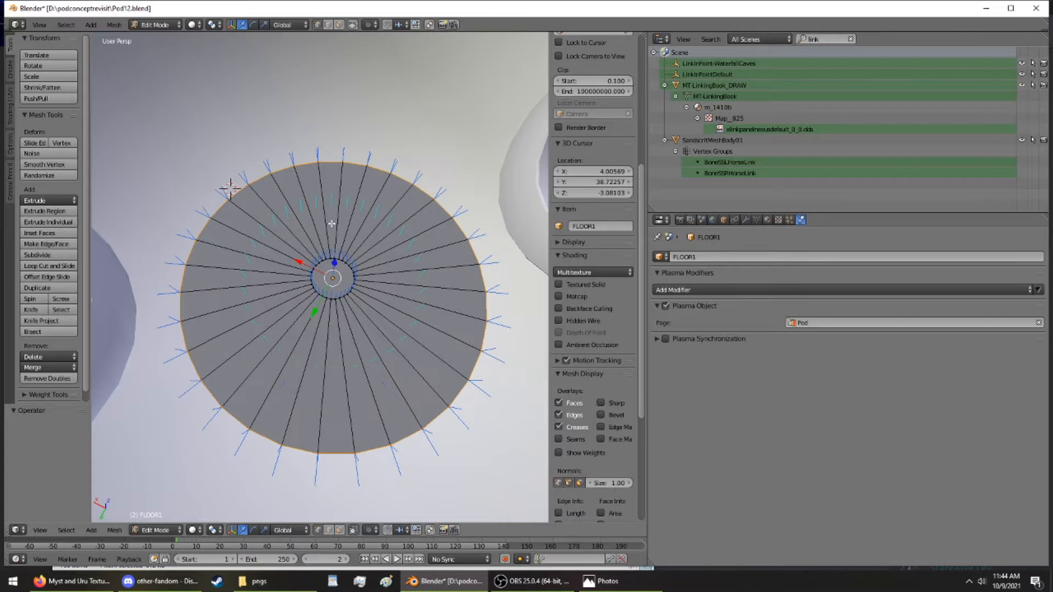
Scale FLOOR1's extruded outer ring up by about 1.62 and again by about 1.09
key("s")
left_click(393, 213)
middle_click_drag(393, 214, 386, 194)
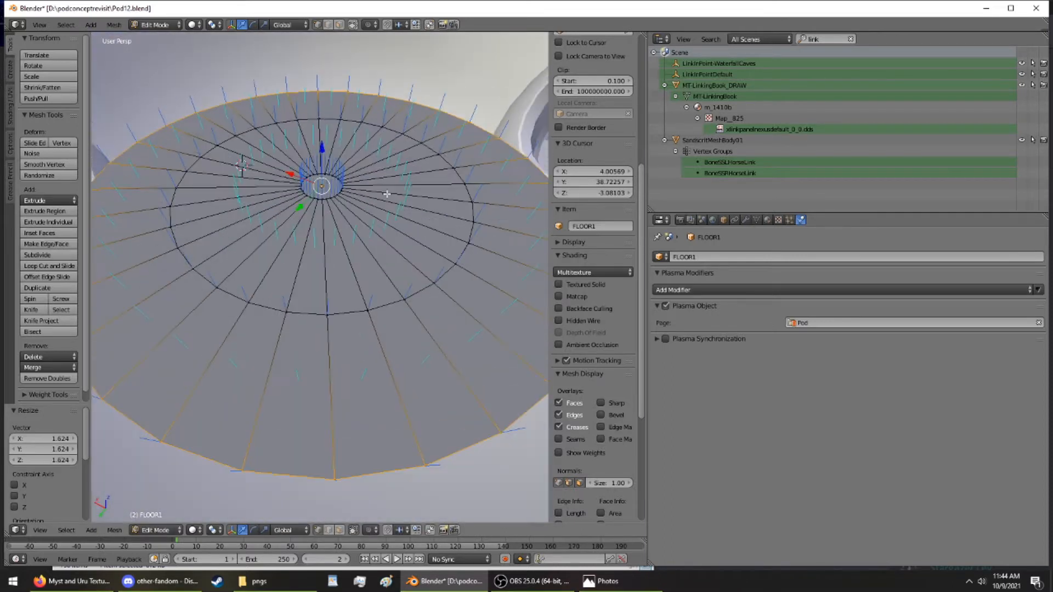
key("s")
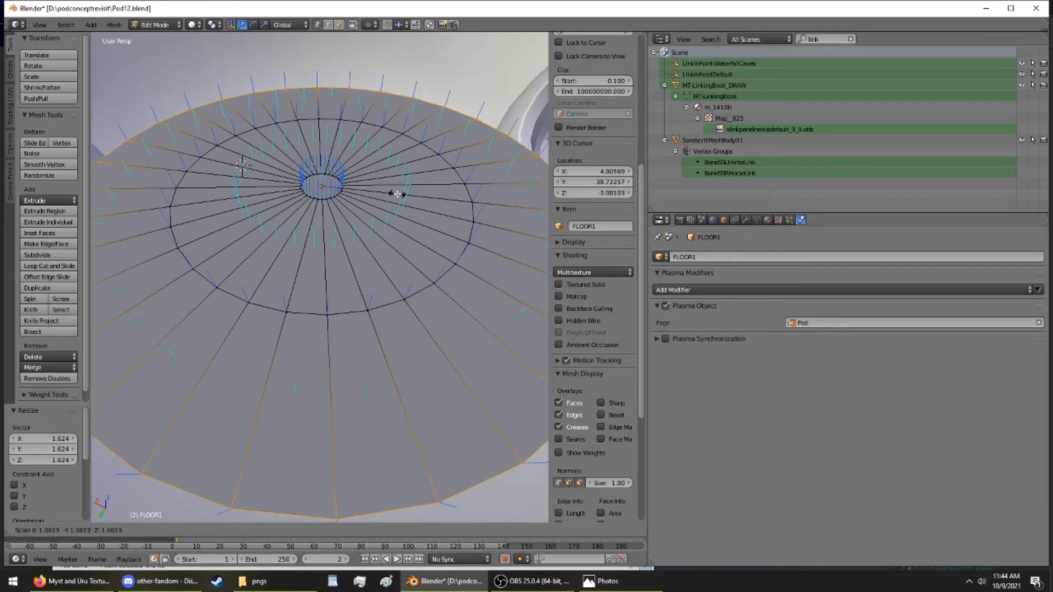
left_click(396, 201)
middle_click_drag(396, 201, 439, 243)
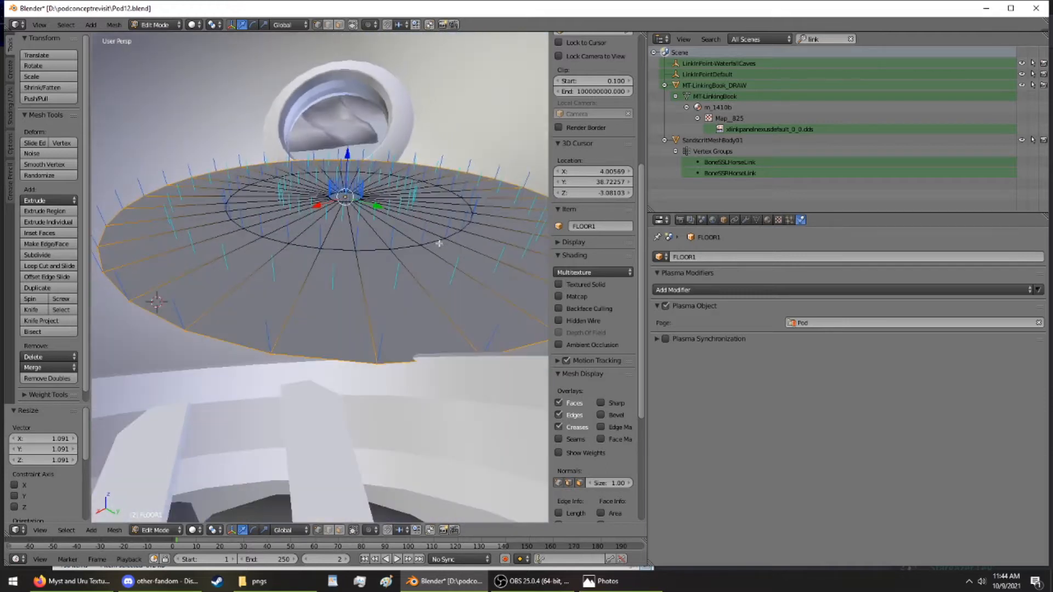
Return to Object Mode and reposition the FLOOR1 disc, lowering it by about 0.15 along Z
left_click(164, 25)
left_click(162, 37)
left_click_drag(335, 200, 304, 192)
middle_click_drag(304, 192, 317, 221)
mouse_move(311, 239)
left_mouse_down()
mouse_move(325, 272)
mouse_move(308, 271)
mouse_move(291, 236)
left_mouse_up()
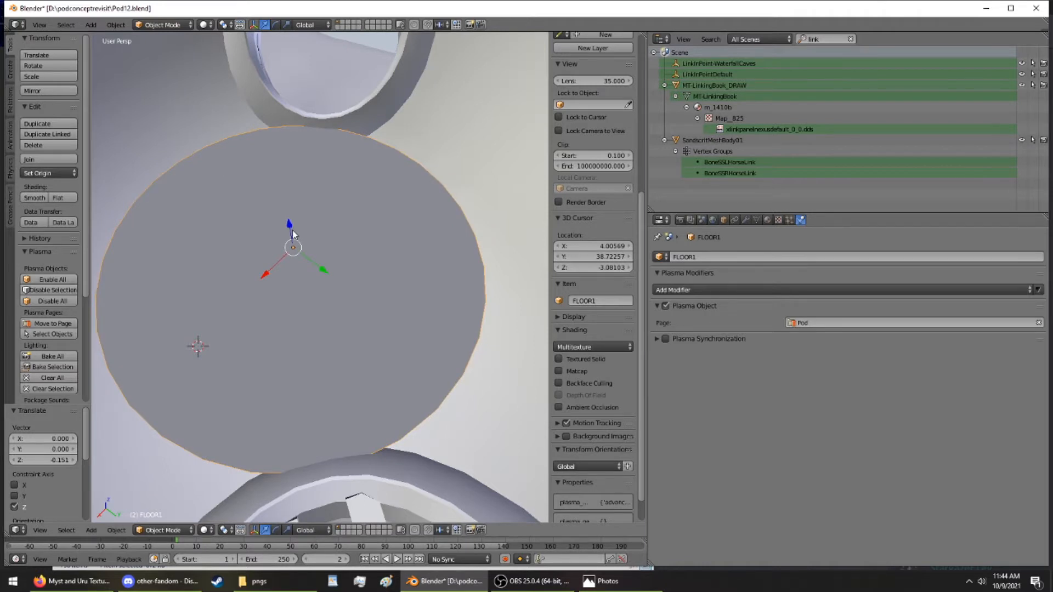
Enter Edit Mode, extrude FLOOR1's outer ring region in place again and scale the new ring by about 1.43
left_click(159, 25)
left_click(161, 53)
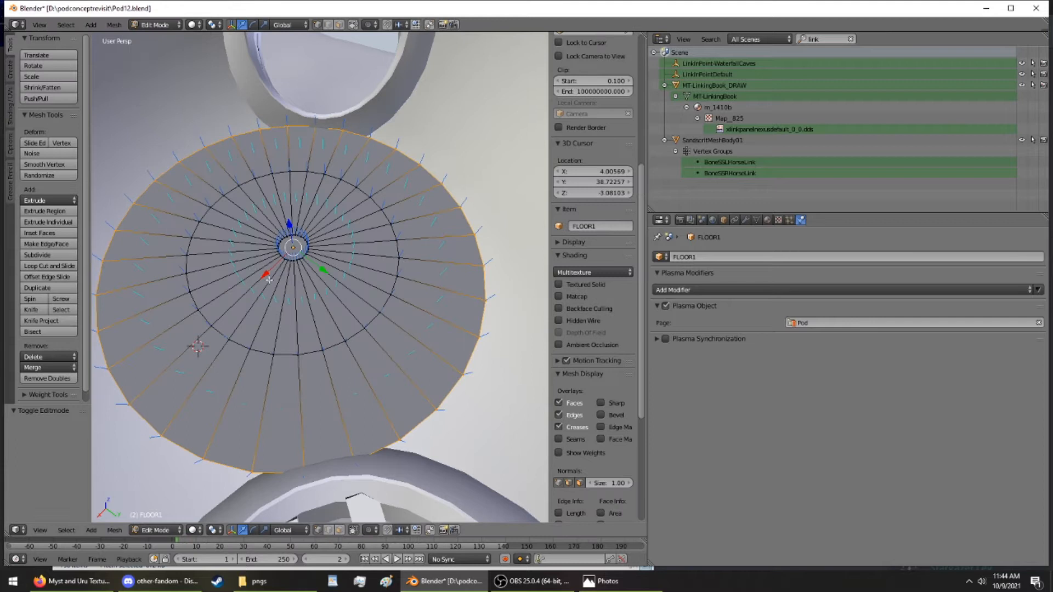
left_click(71, 211)
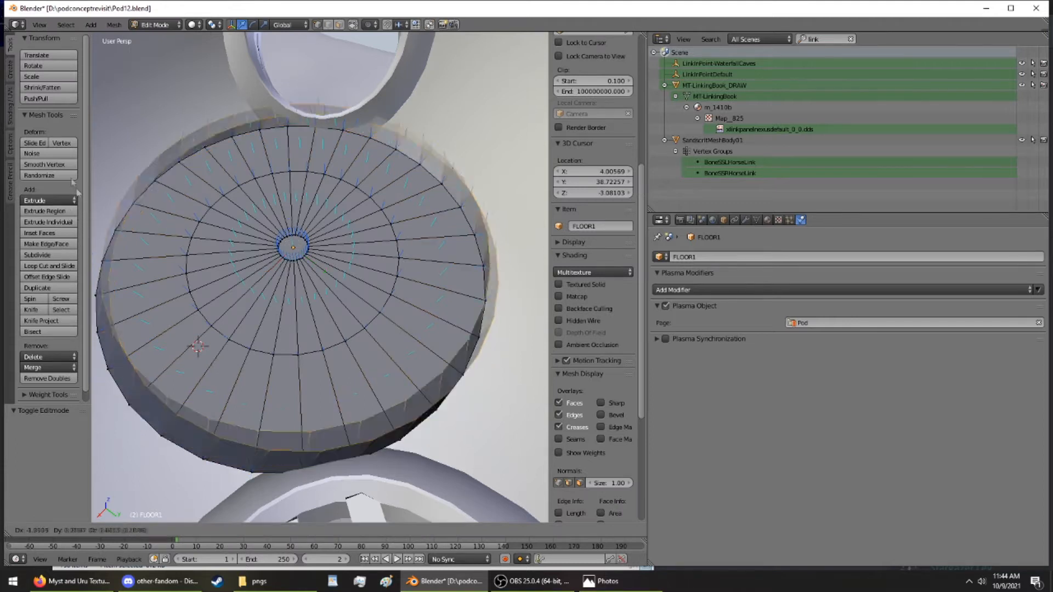
key("Escape")
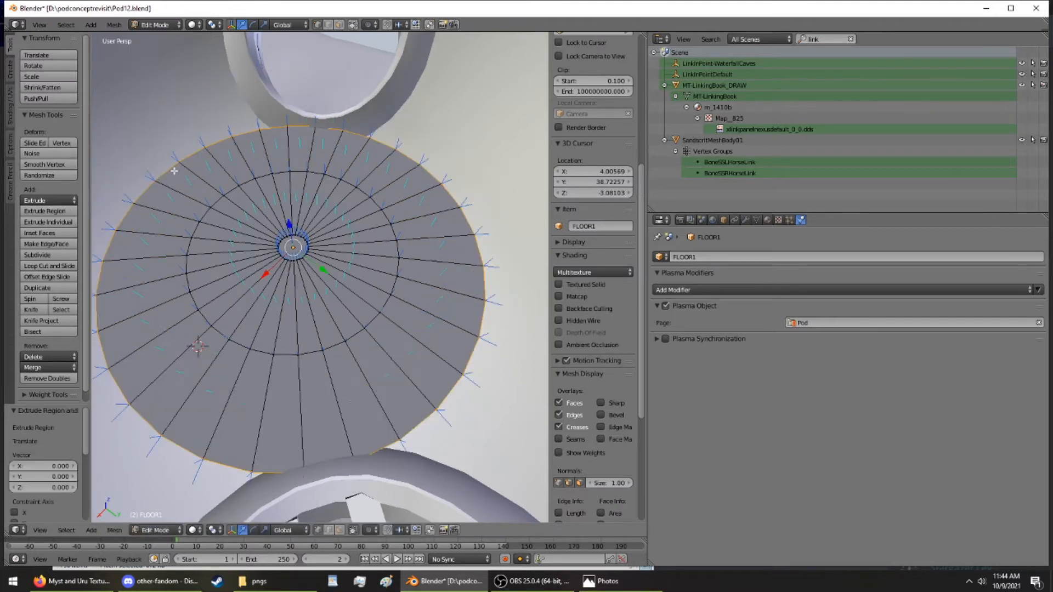
key("s")
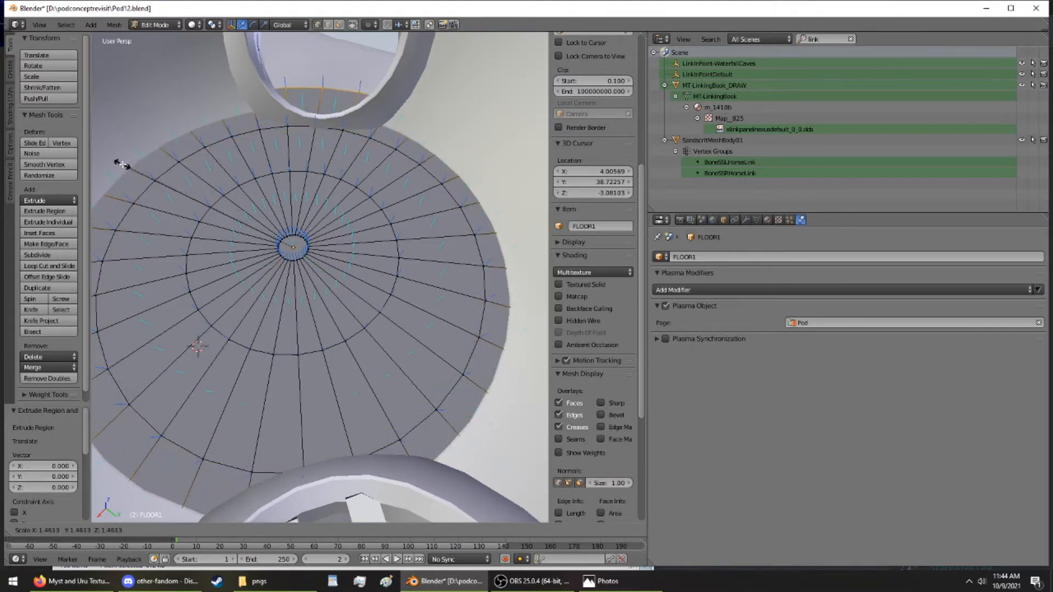
left_click(126, 167)
Scale FLOOR1's outermost ring down by about 0.88 to fit between the surrounding openings
middle_click_drag(273, 280, 477, 169)
scroll(265, 186, "up", 3)
scroll(524, 184, "down", 3)
middle_click_drag(334, 247, 468, 205)
key("s")
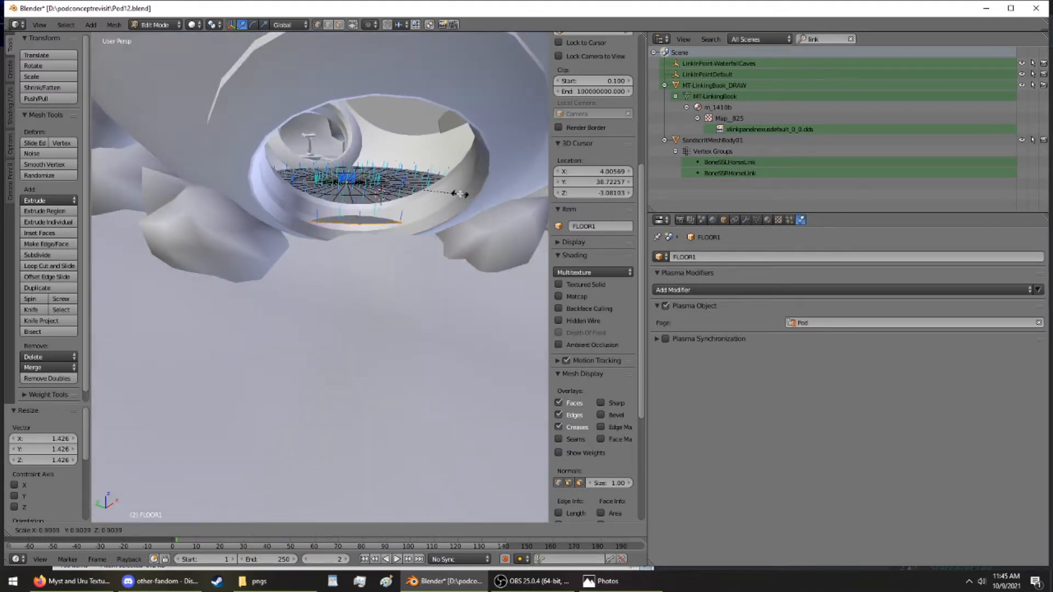
left_click(457, 192)
Switch to face selection and select all faces of FLOOR1
scroll(439, 164, "up", 3)
middle_click_drag(437, 129, 325, 296, "shift")
scroll(389, 218, "up", 3)
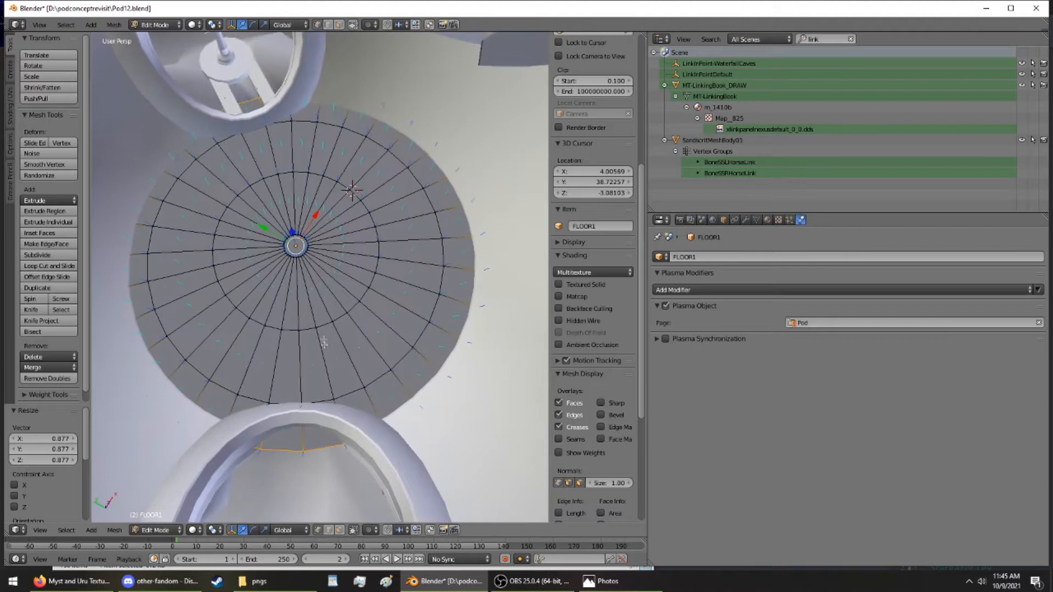
middle_click_drag(324, 342, 316, 294)
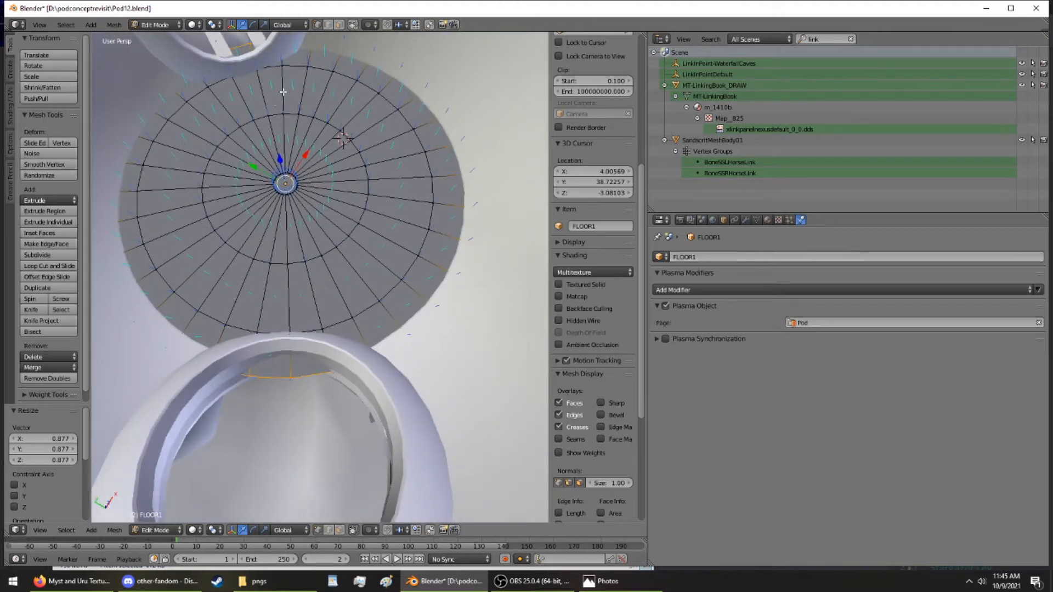
left_click(339, 25)
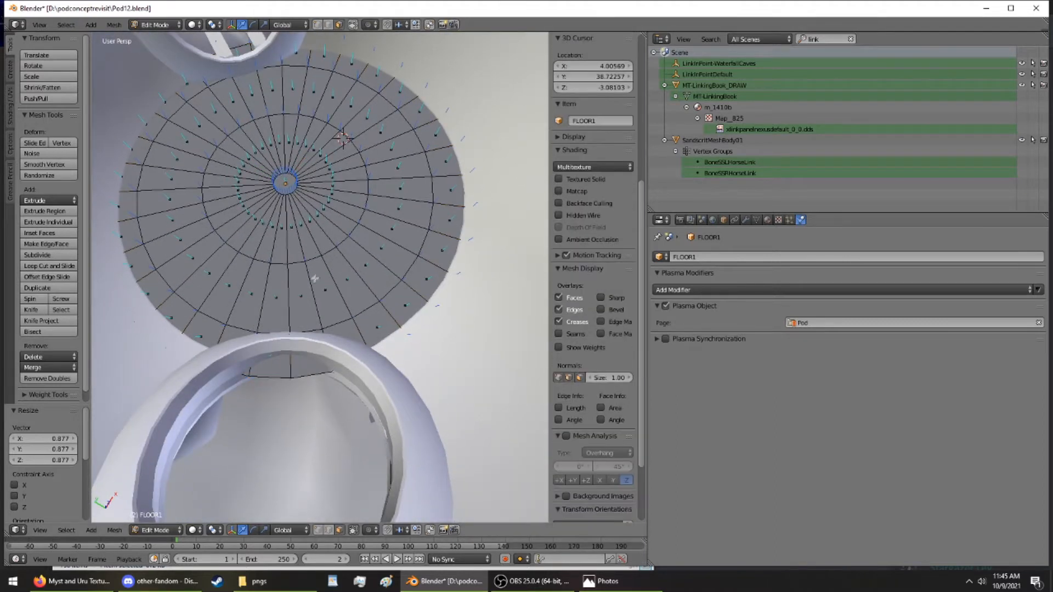
right_click(263, 376)
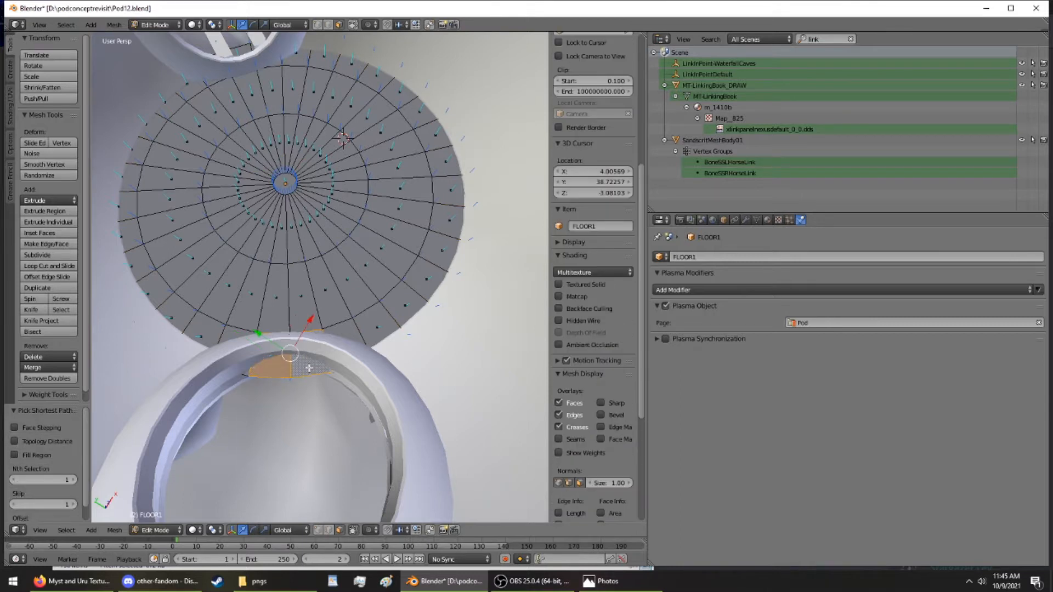
key("x")
key("a")
key("a")
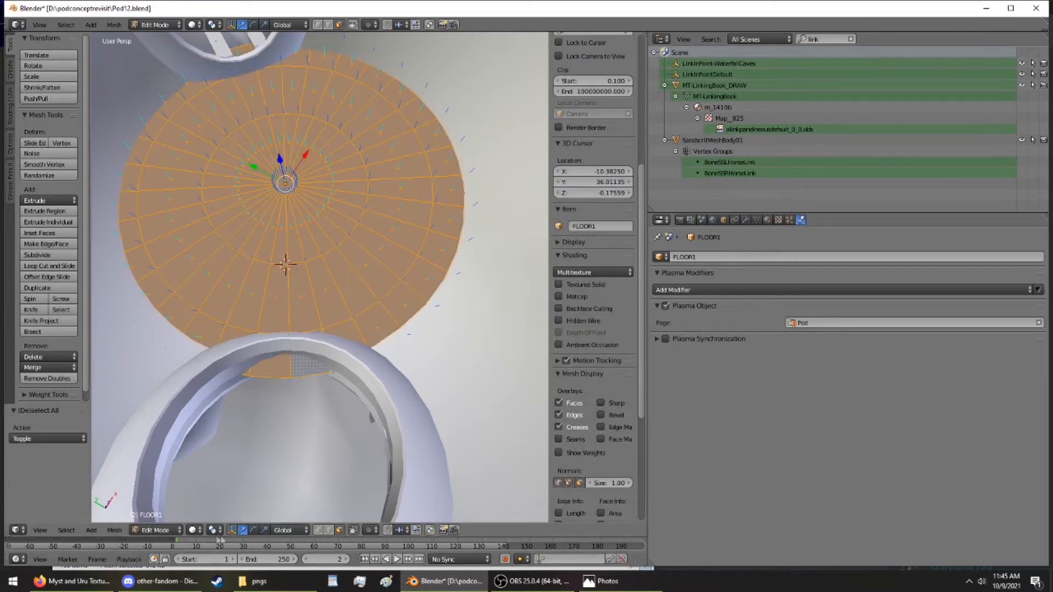
Display the viewport with material shading and create a new material named WOODFLOORING for FLOOR1
left_click(193, 534)
left_click(200, 491)
left_click(193, 529)
left_click(201, 473)
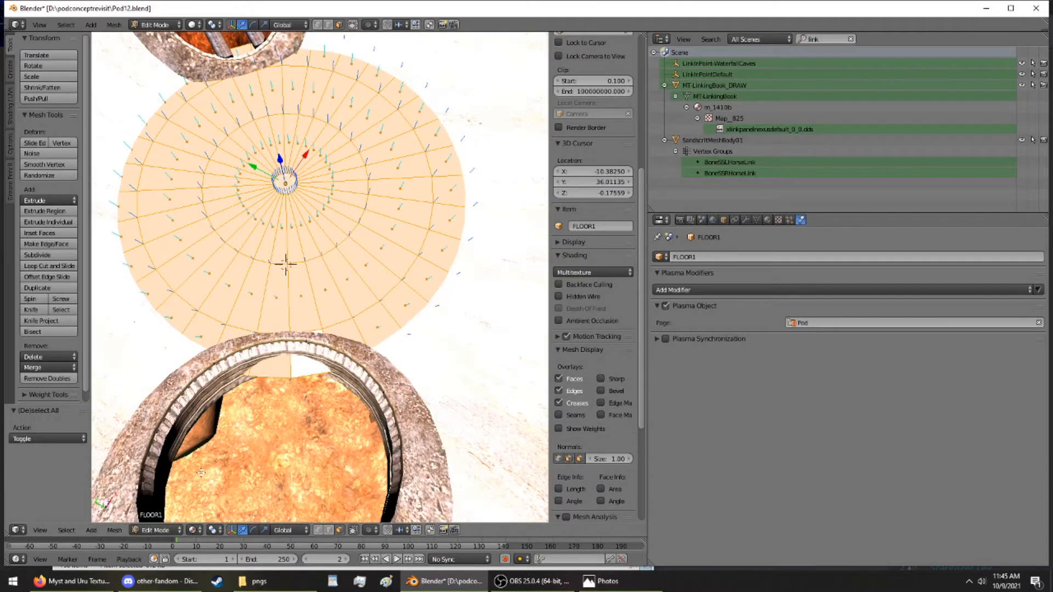
left_click(768, 220)
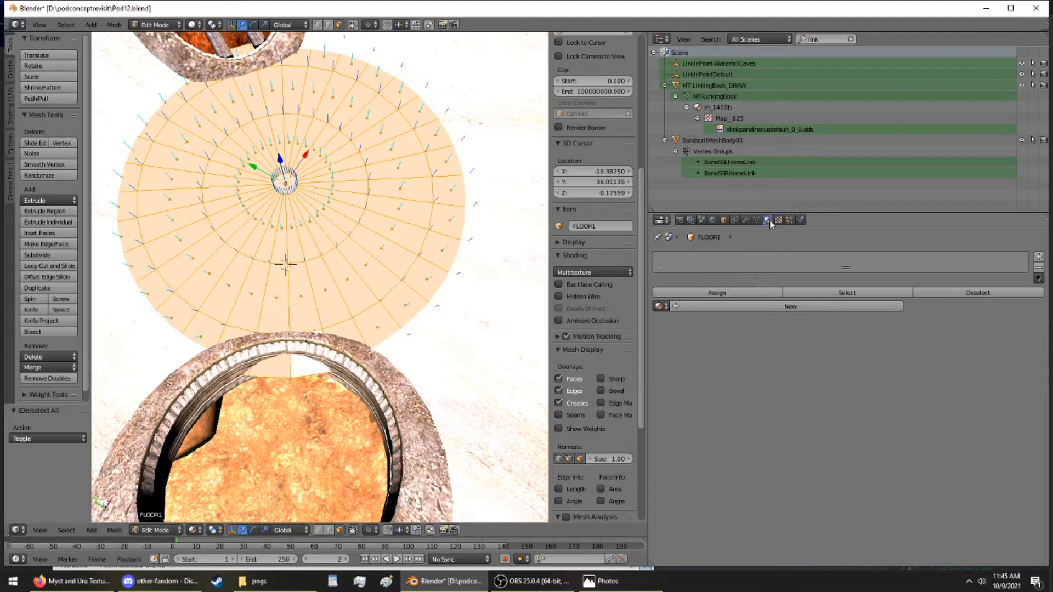
left_click(749, 307)
left_click(741, 307)
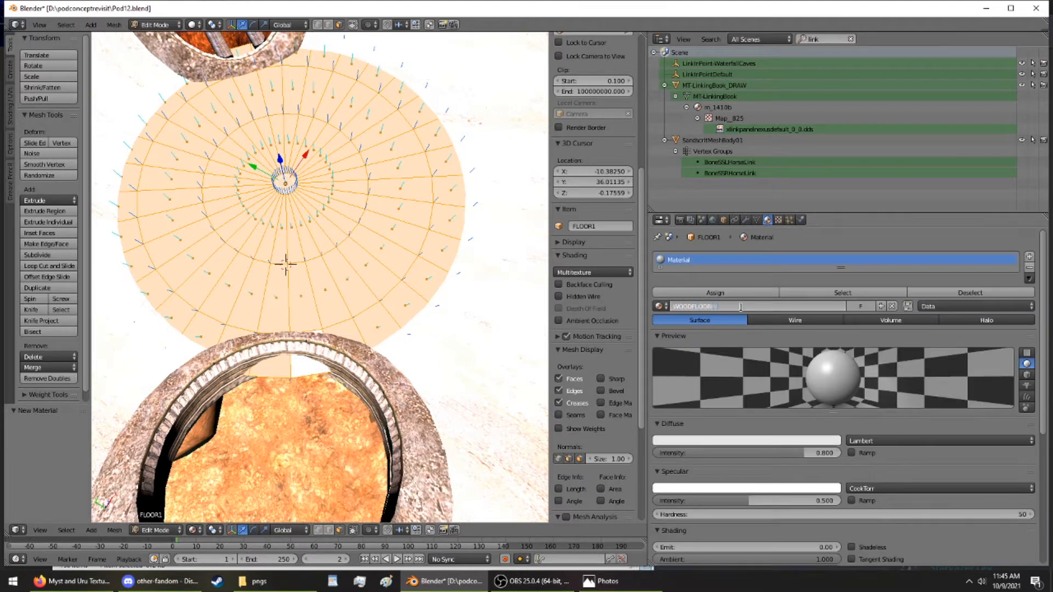
key("Return")
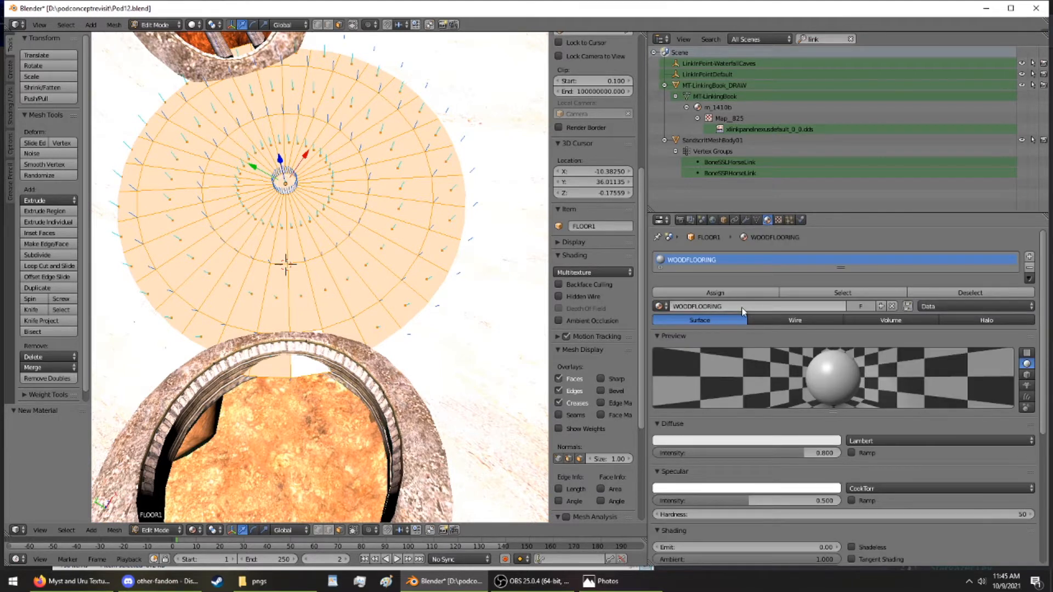
Add a new texture to WOODFLOORING and load the image pod12Mystfloor.png from the pngs folder
left_click(778, 220)
left_click(887, 341)
left_click(934, 513)
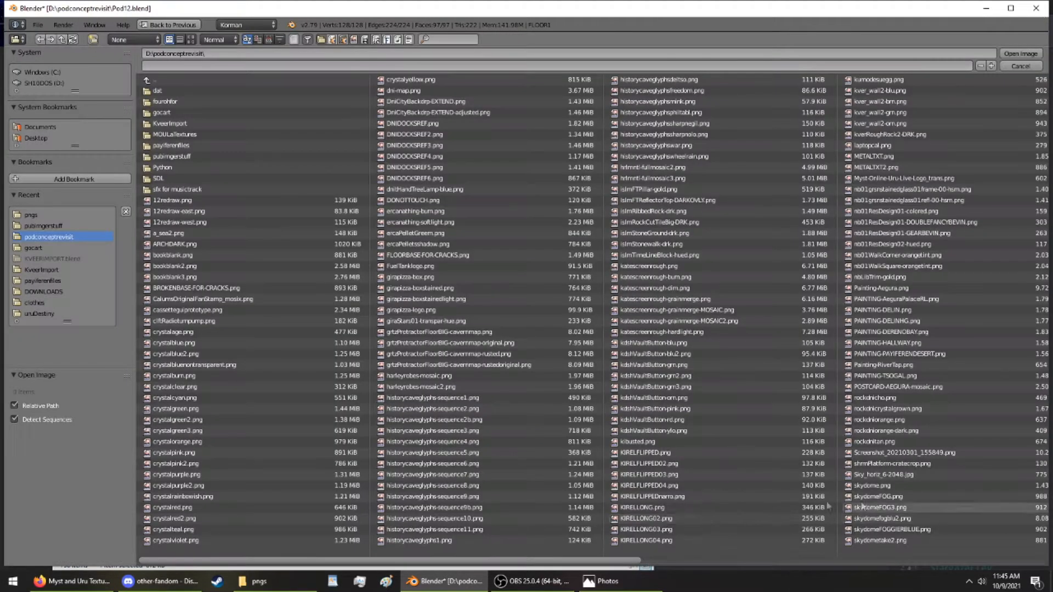
left_click(25, 215)
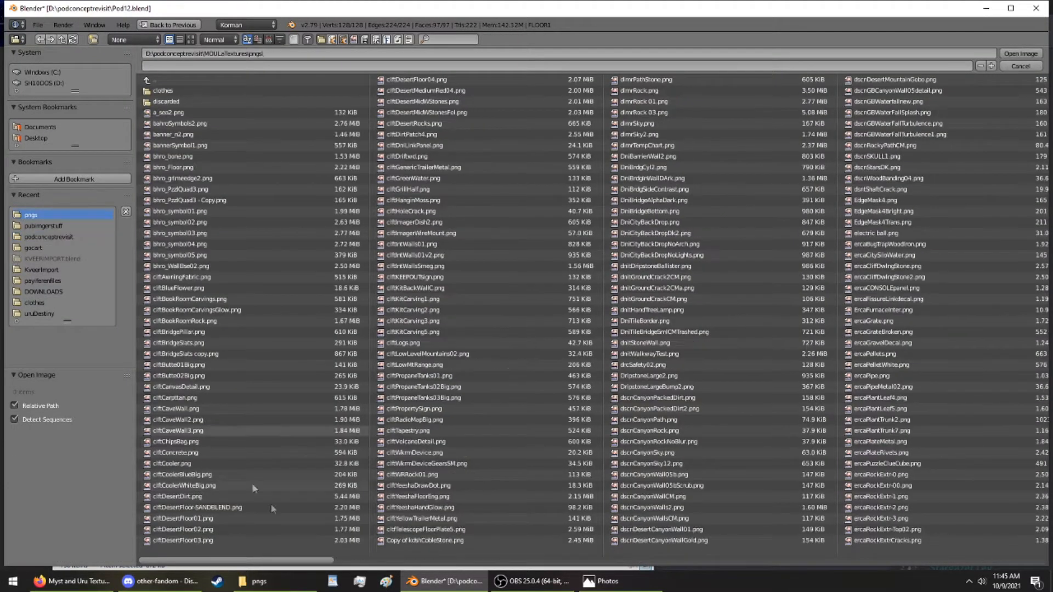
scroll(814, 529, "down", 10)
scroll(814, 530, "down", 2)
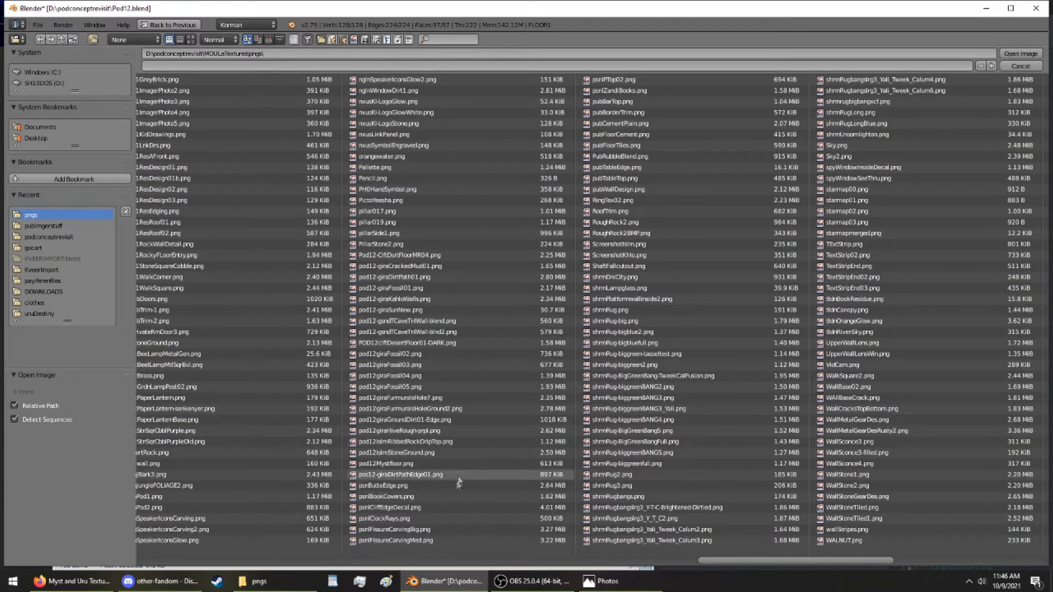
double_click(439, 462)
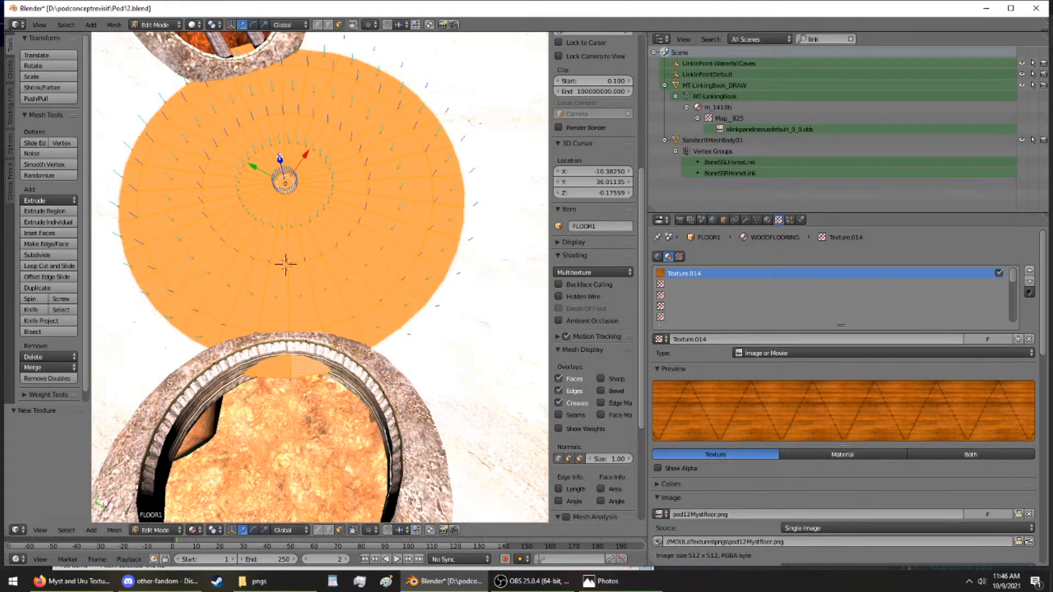
Isolate FLOOR1 in local view and try a Cylinder Projection UV mapping on all its faces
key("KP_Divide")
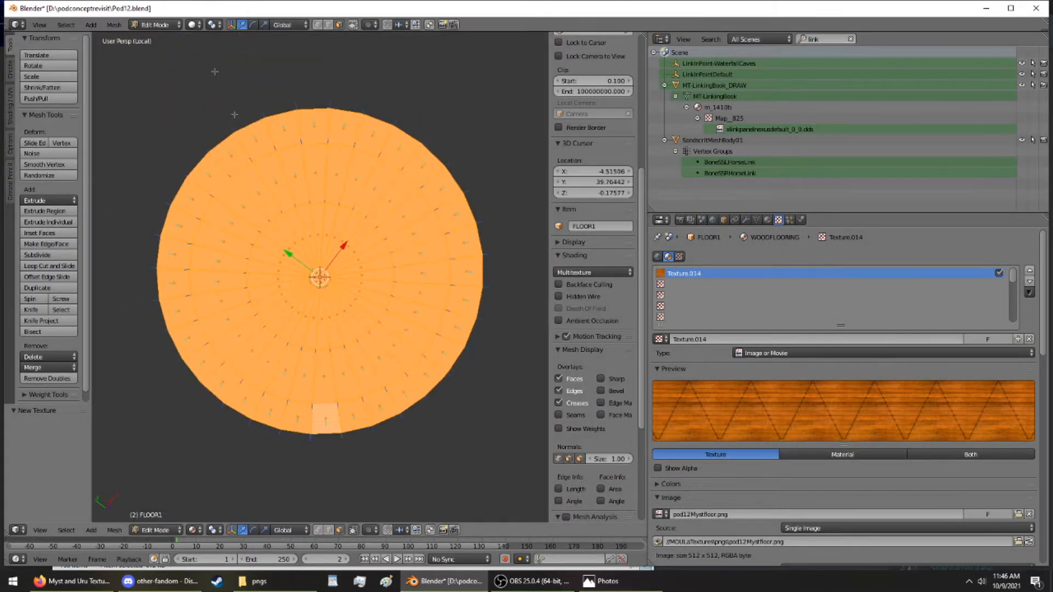
left_click(160, 26)
key("u")
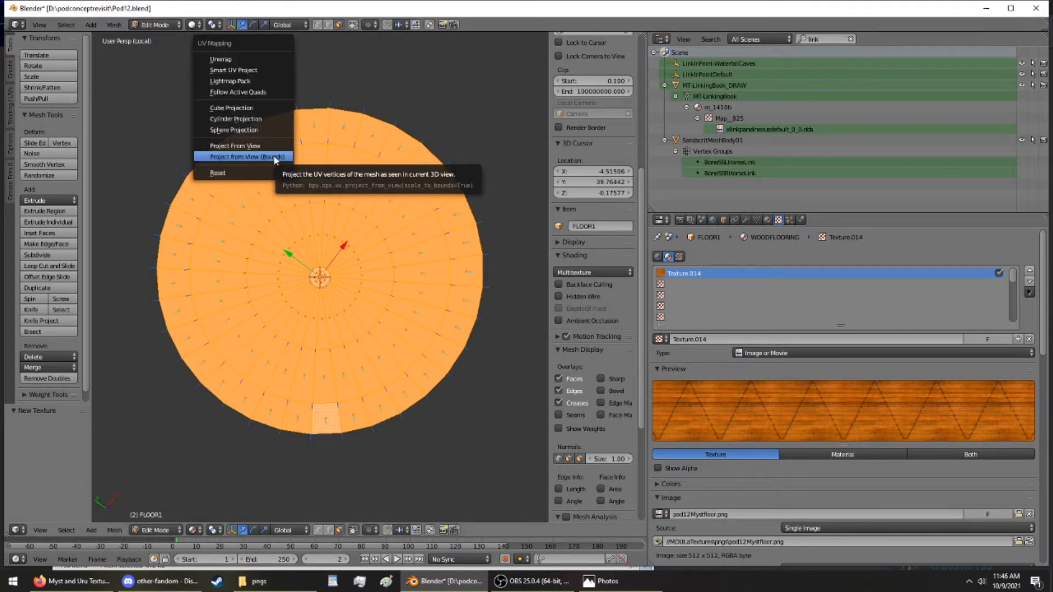
left_click(258, 119)
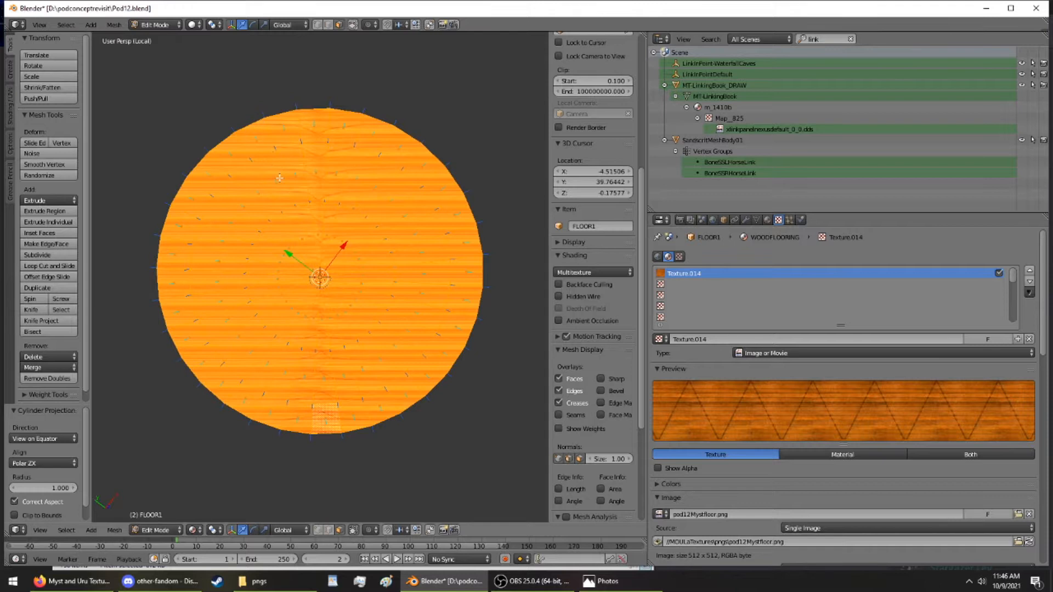
Reset the UV mapping of all FLOOR1 faces and inspect the wood pattern around the disc's centre
key("u")
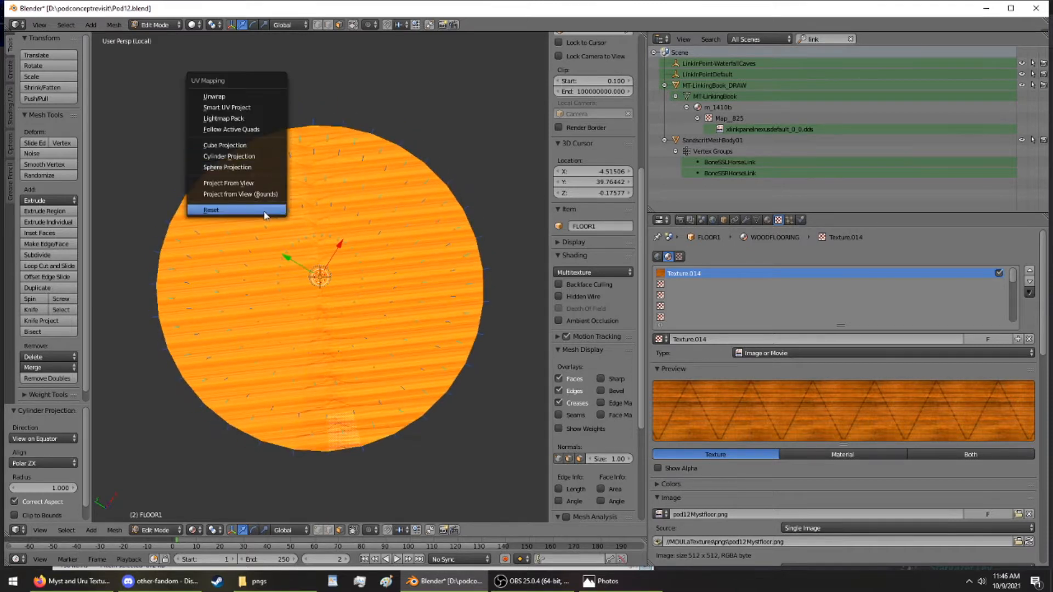
left_click(265, 212)
scroll(278, 238, "up", 5)
middle_click_drag(278, 237, 252, 244)
scroll(224, 245, "down", 5)
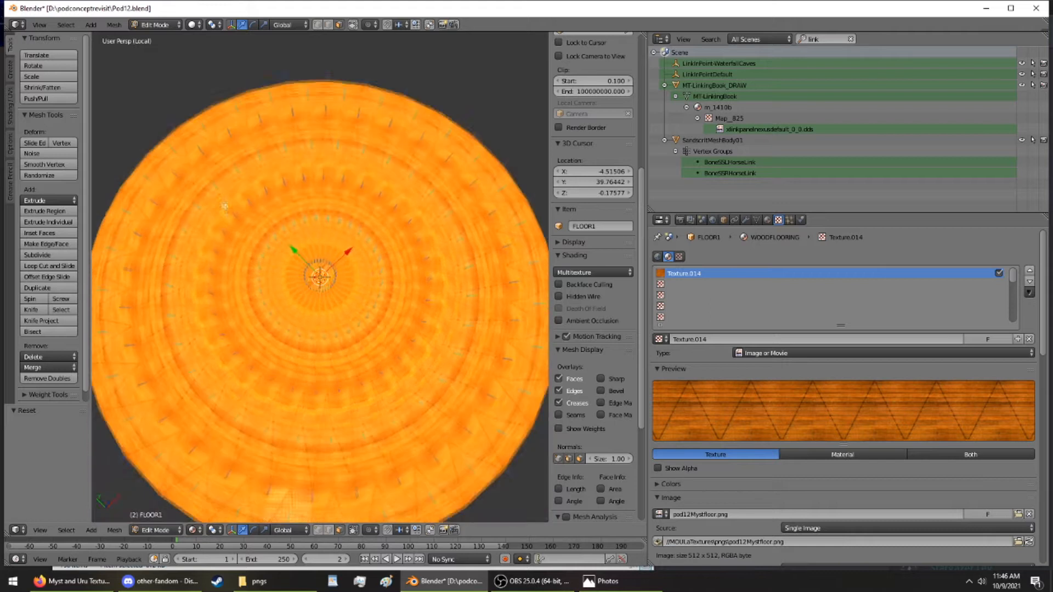
scroll(252, 244, "up", 5)
scroll(253, 247, "up", 2)
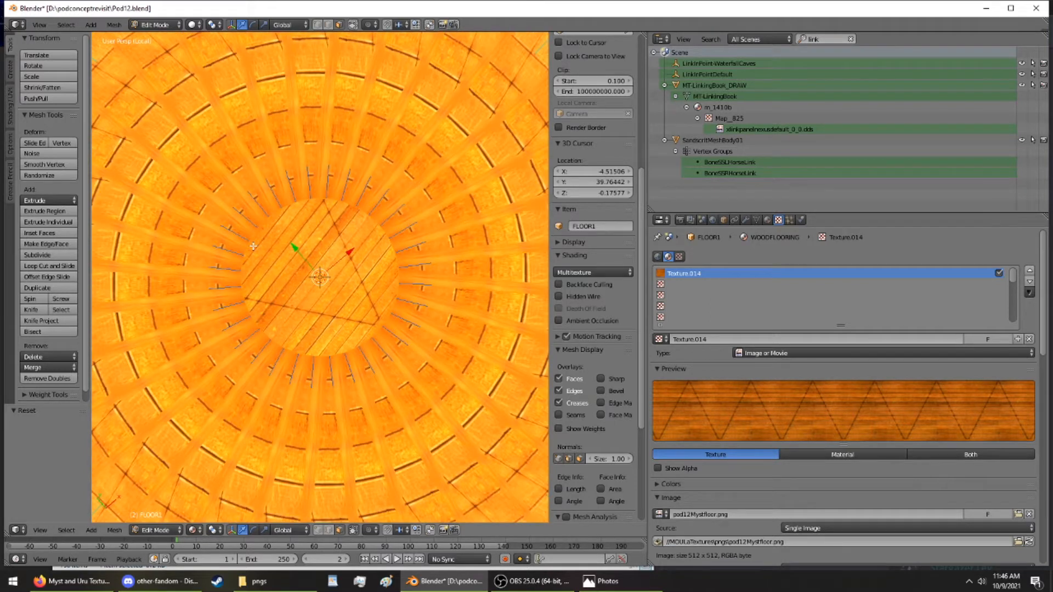
Return to Object Mode and leave local view to show FLOOR1 within the full scene
left_click(155, 25)
left_click(156, 36)
middle_click_drag(247, 165, 258, 48)
key("KP_Divide")
middle_click_drag(257, 91, 100, 133)
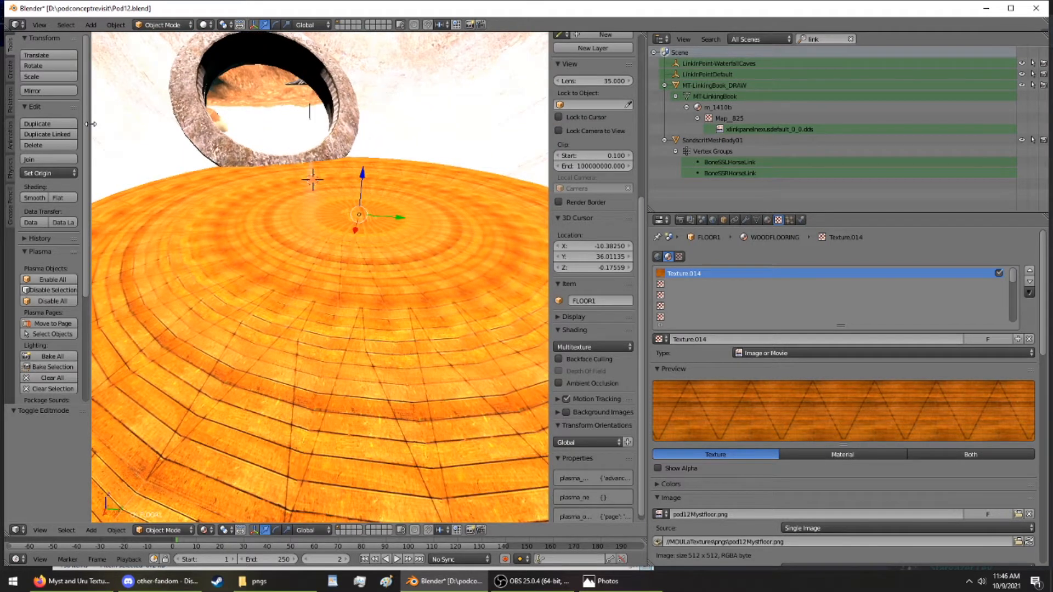
Examine how the wood texture repeats and lines up across FLOOR1's rings, from close up and from further away
middle_click_drag(152, 98, 437, 320)
scroll(436, 246, "up", 5)
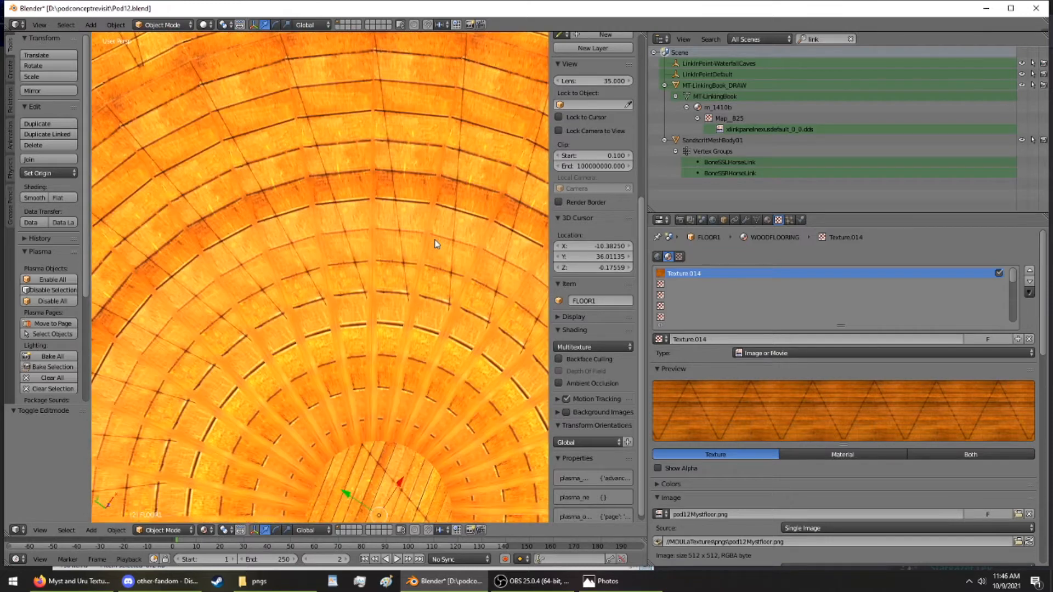
scroll(433, 244, "up", 3)
scroll(421, 239, "down", 4)
scroll(407, 211, "up", 4)
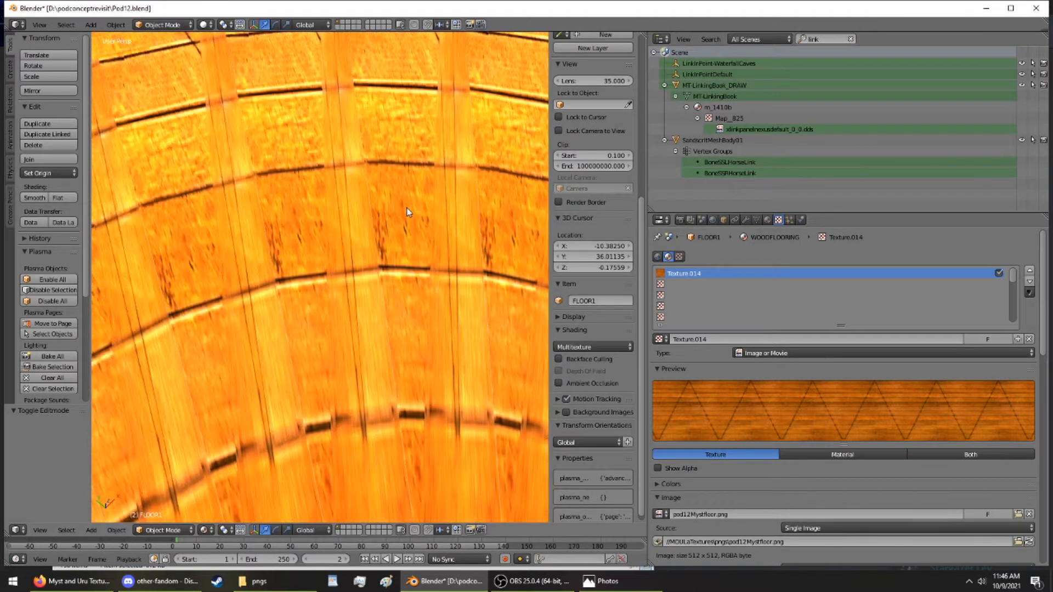
scroll(406, 212, "down", 4)
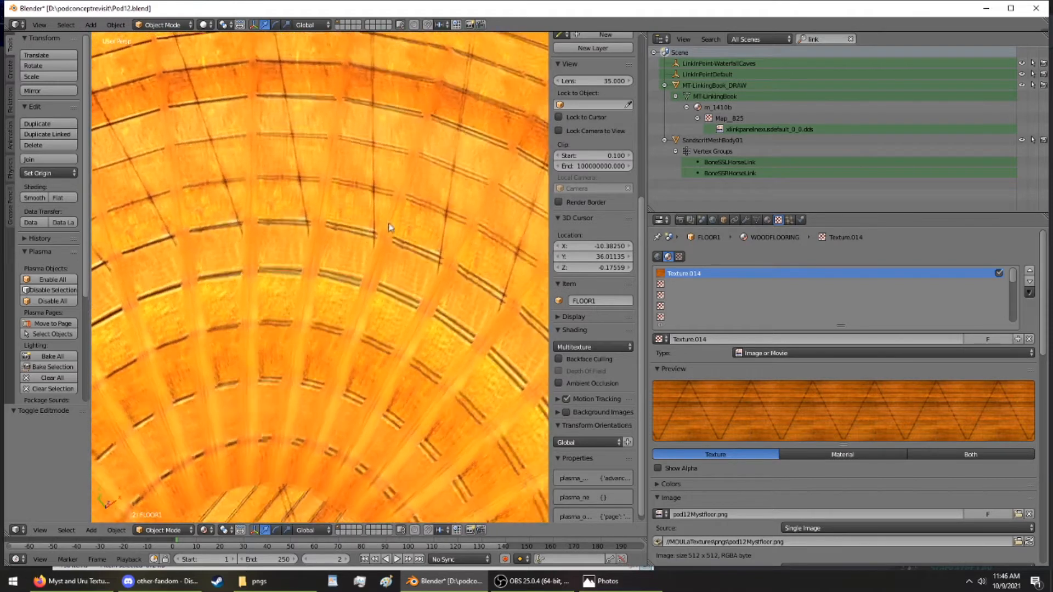
scroll(387, 228, "down", 4)
scroll(389, 228, "up", 5)
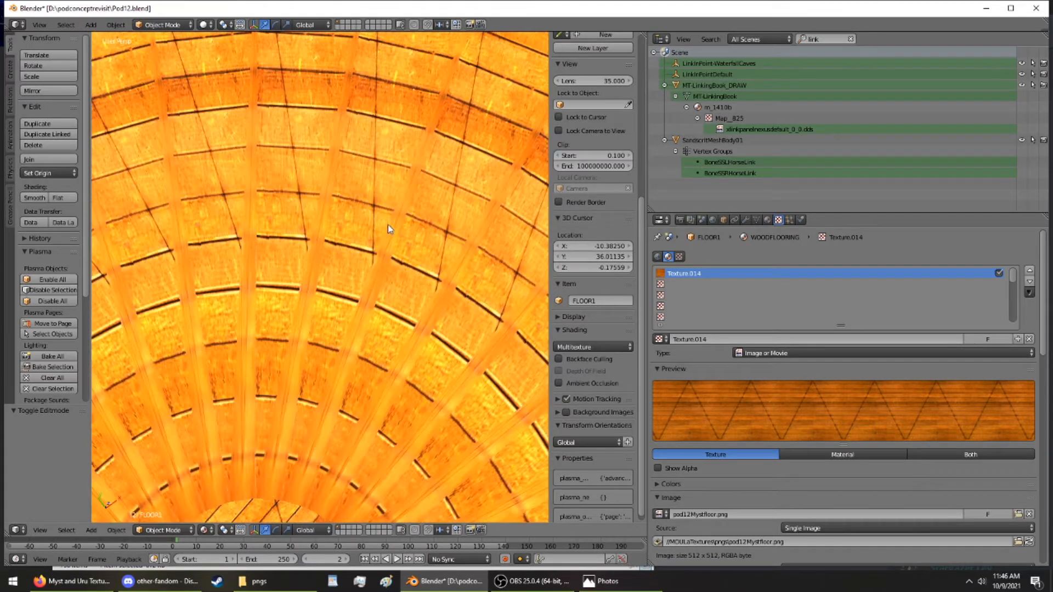
scroll(389, 229, "up", 5)
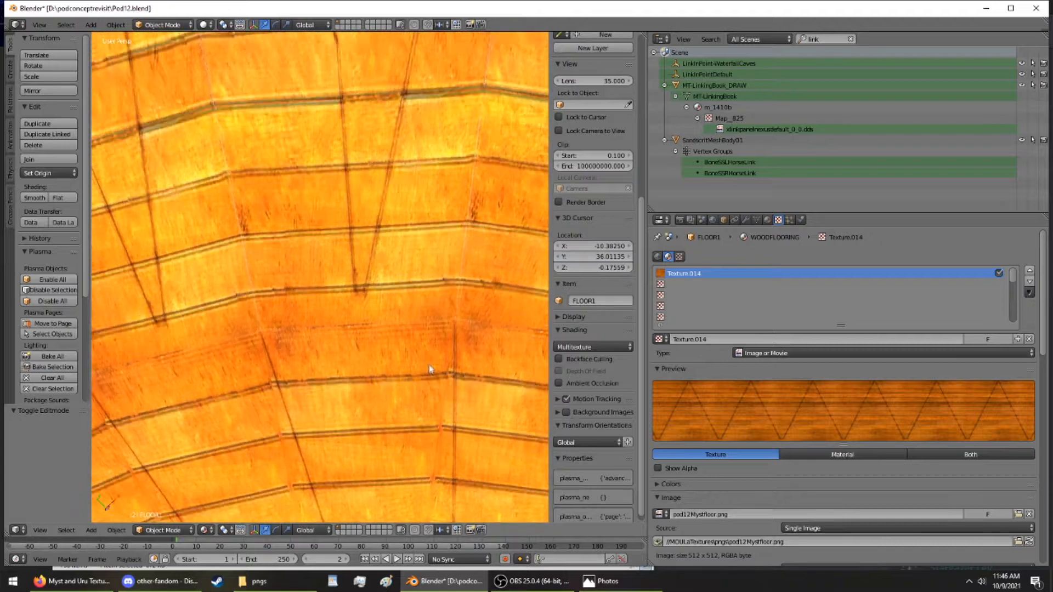
scroll(432, 414, "down", 5)
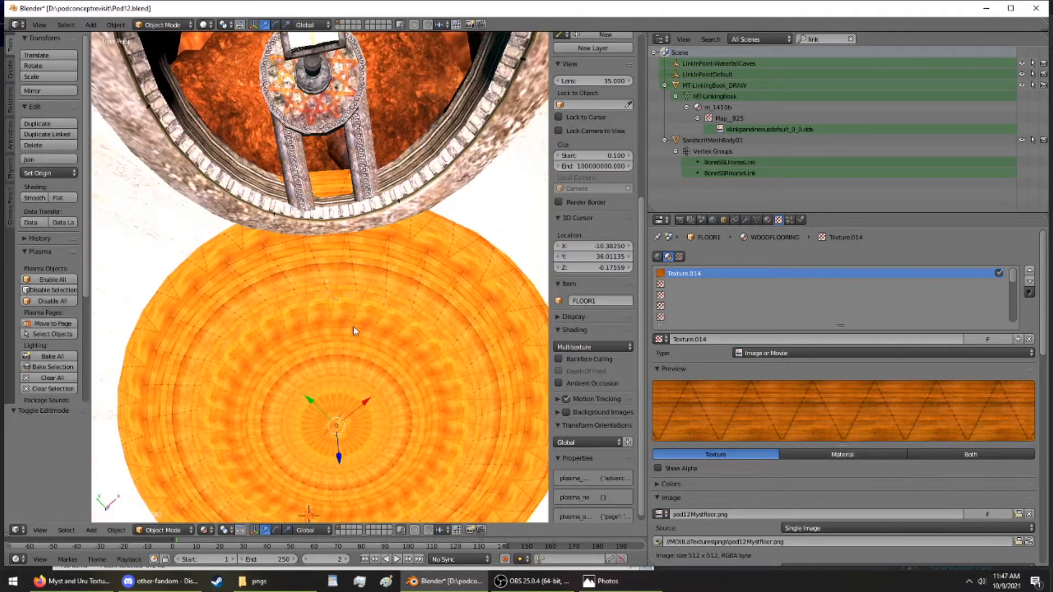
middle_click_drag(316, 264, 296, 187)
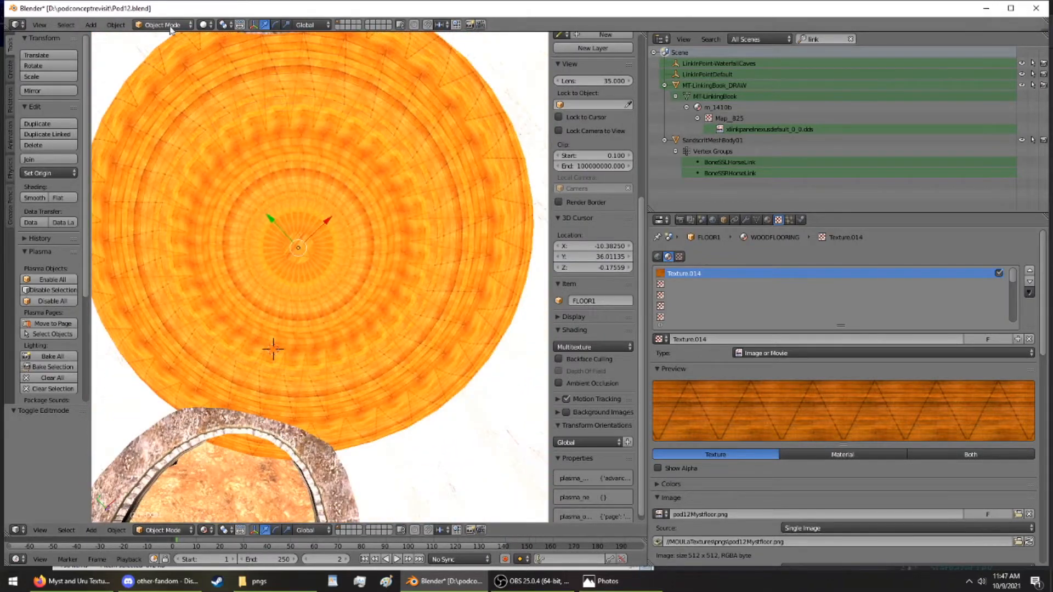
Enter Edit Mode on FLOOR1 and try a Cube Projection UV mapping on all its faces
left_click(160, 49)
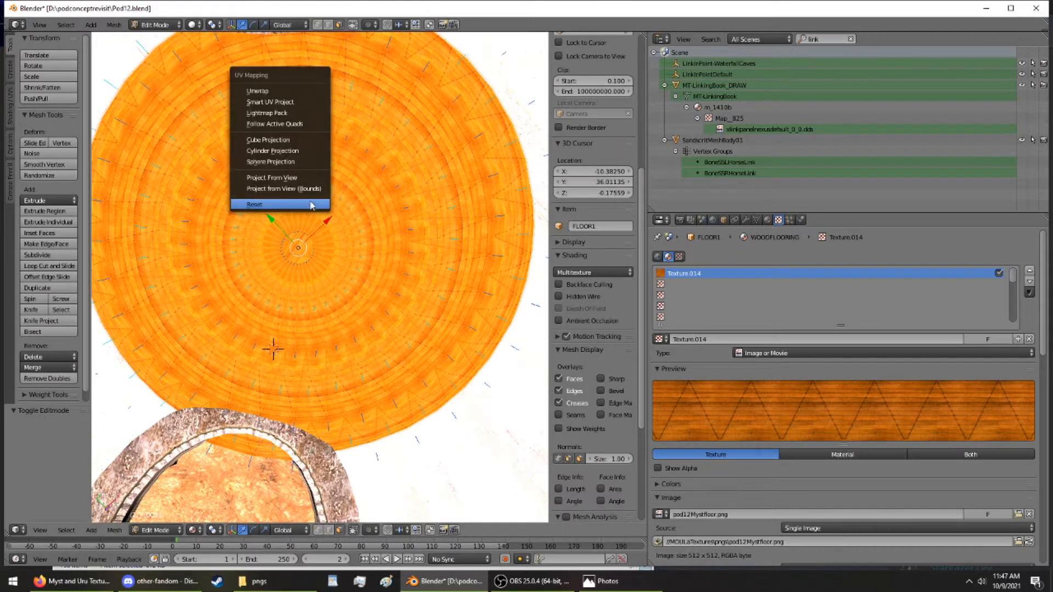
left_click(294, 140)
middle_click_drag(296, 145, 373, 340)
middle_click_drag(338, 88, 139, 135)
scroll(139, 135, "up", 6)
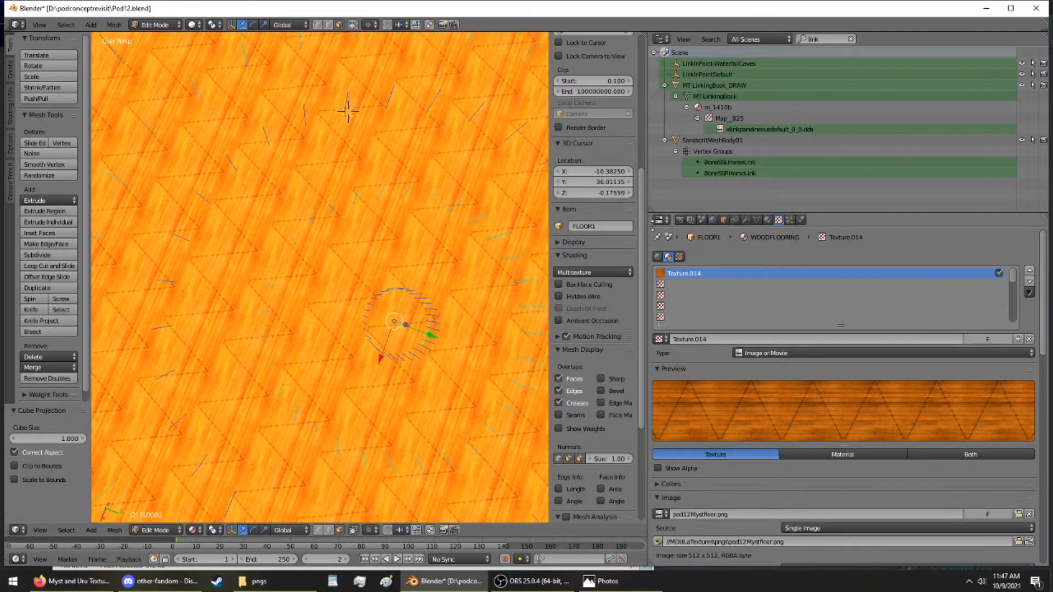
Replace the properties area with the UV/Image Editor and try shrinking FLOOR1's cube-projected UVs
left_click(661, 220)
left_click(685, 306)
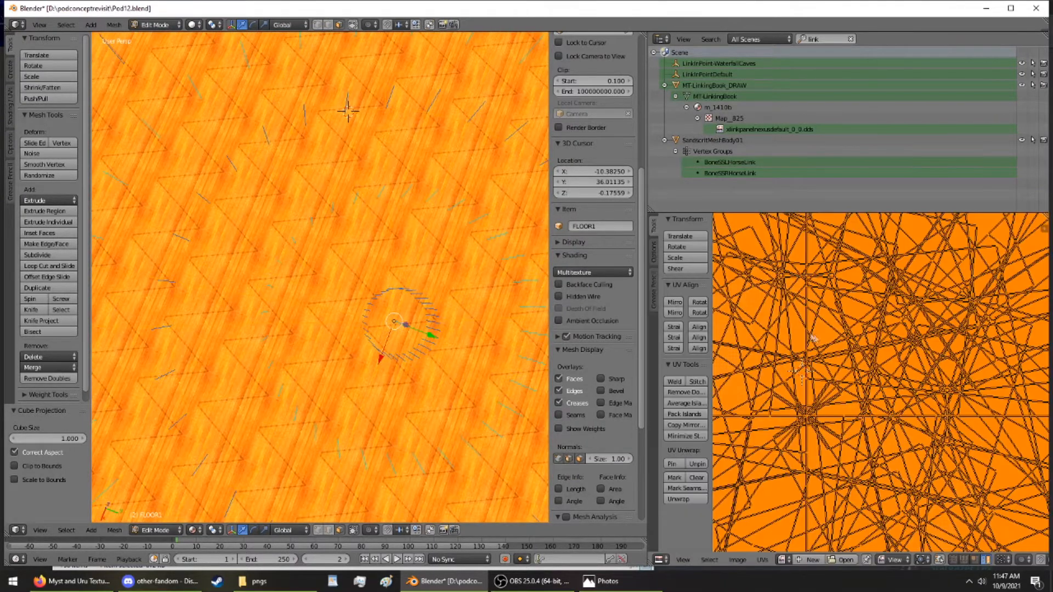
scroll(773, 318, "down", 6)
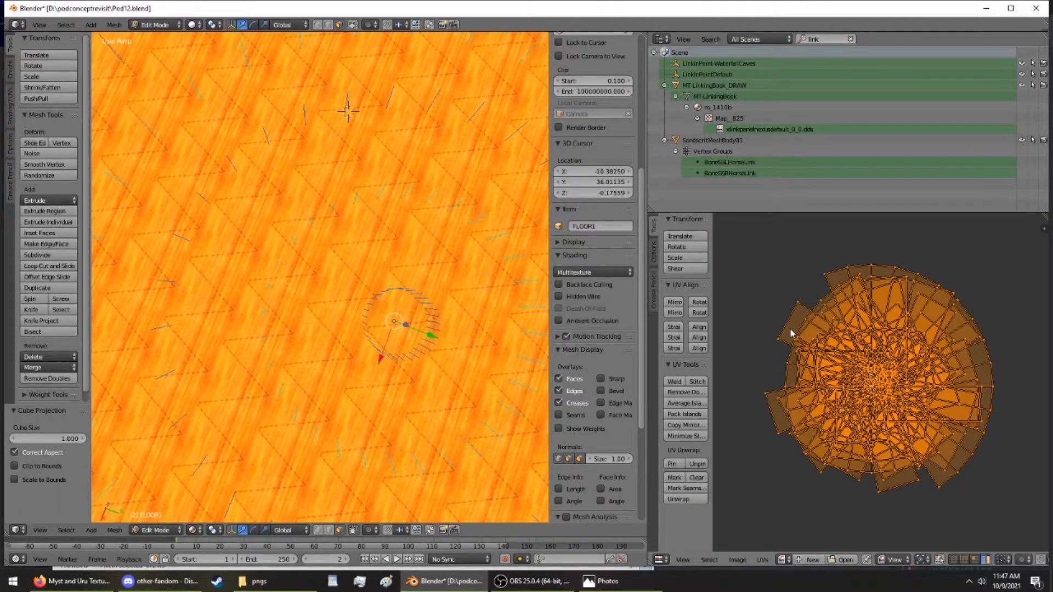
key("s")
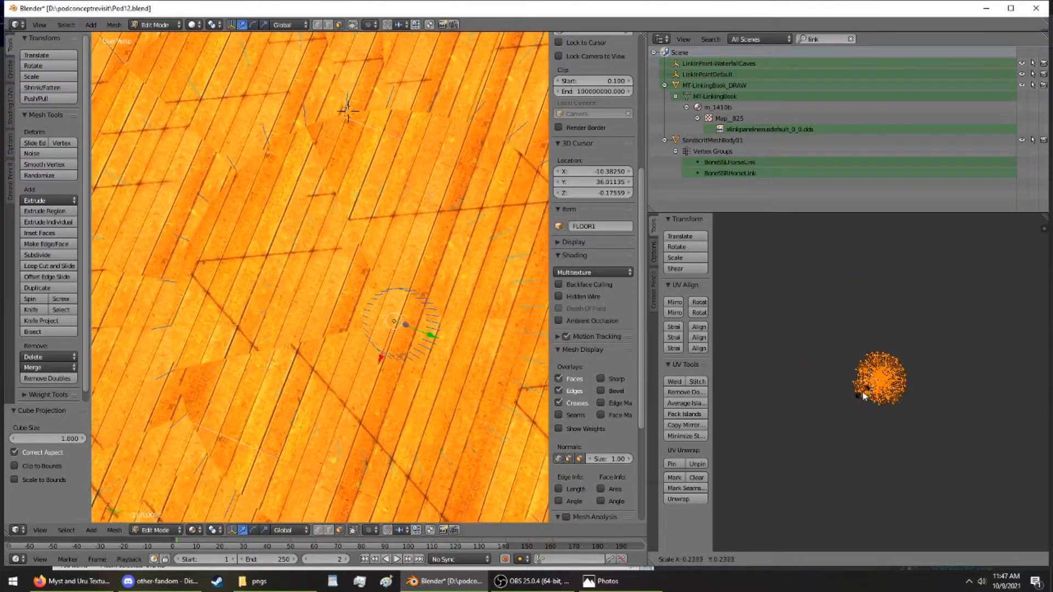
right_click(854, 364)
Try a Smart UV Project with an angle limit of 66 on all FLOOR1 faces, and undo it
middle_click_drag(347, 111, 373, 431)
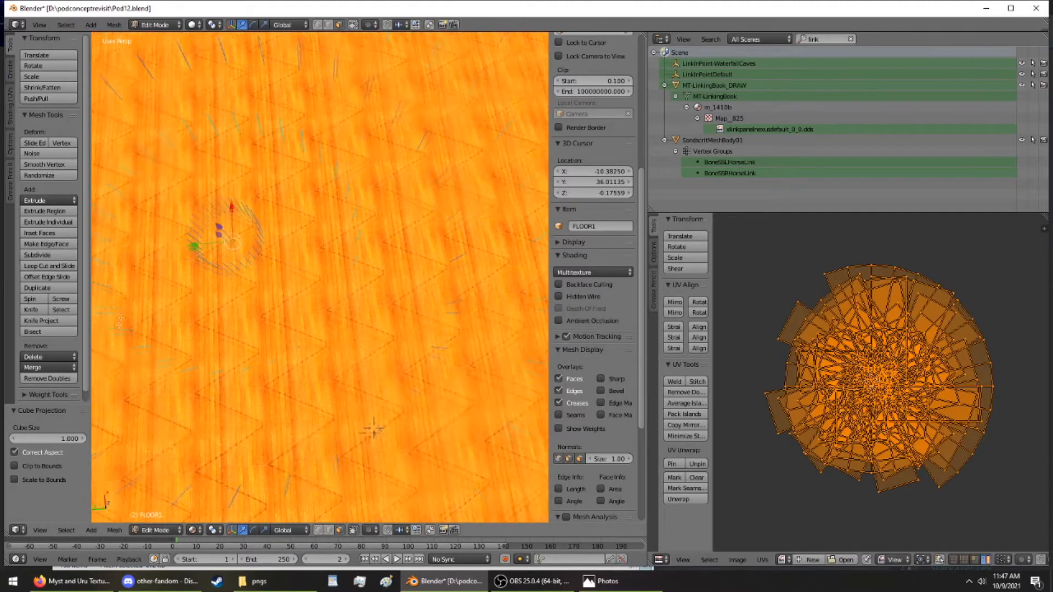
middle_click_drag(121, 321, 131, 343)
scroll(274, 229, "down", 5)
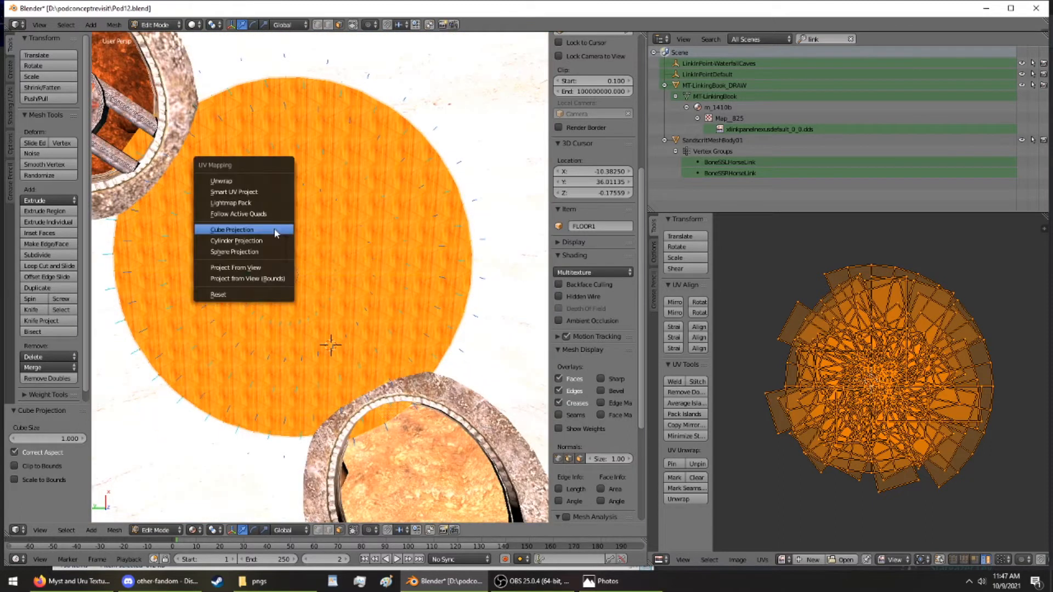
left_click(256, 191)
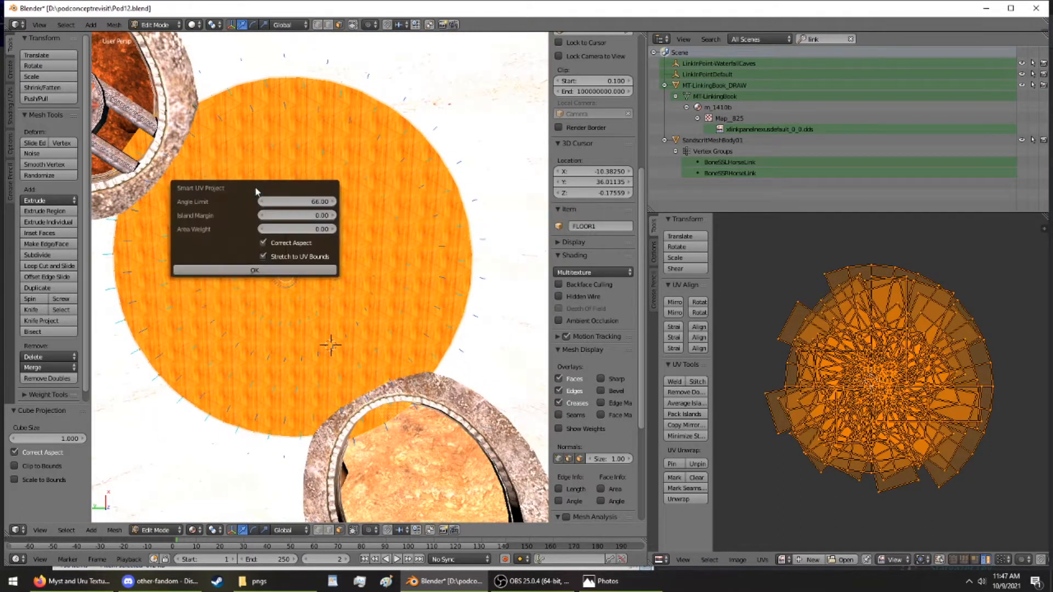
left_click(286, 271)
middle_click_drag(286, 270, 284, 224)
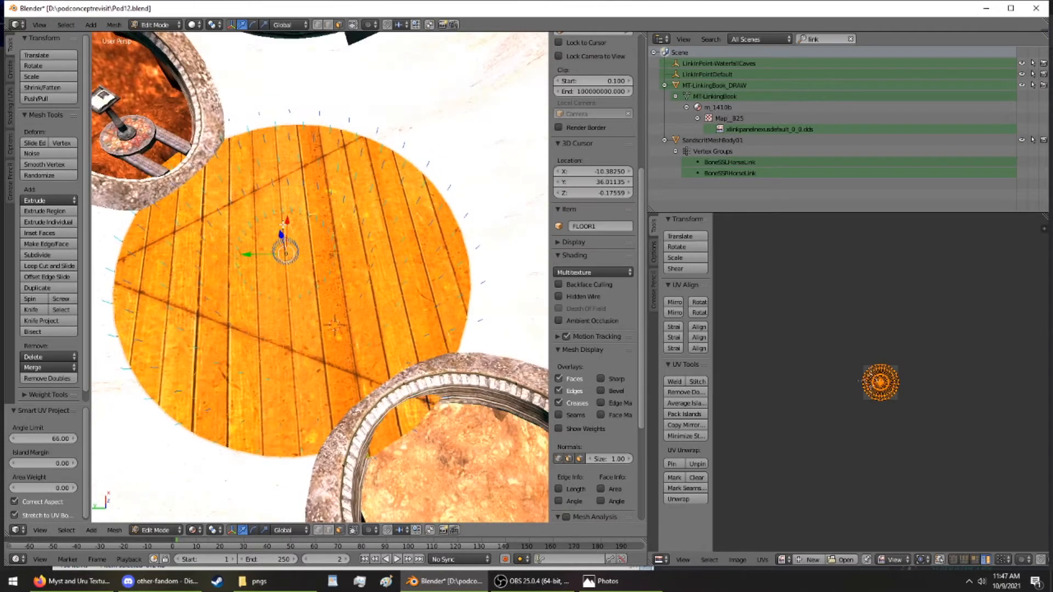
key("ctrl+z")
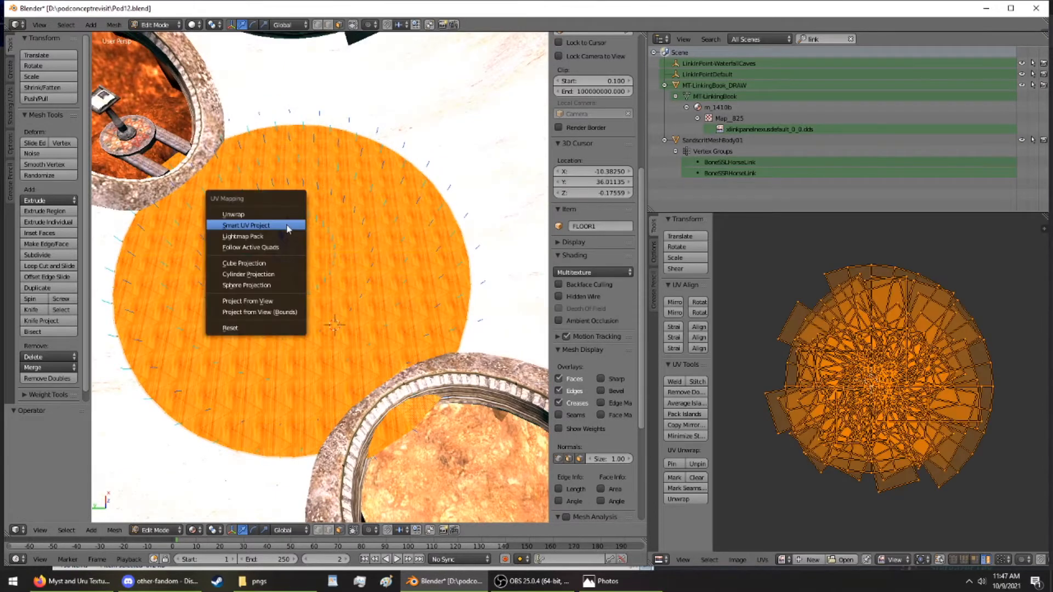
Try the Cube, Cylinder and Sphere Projection UV mappings in turn on all FLOOR1 faces
left_click(289, 264)
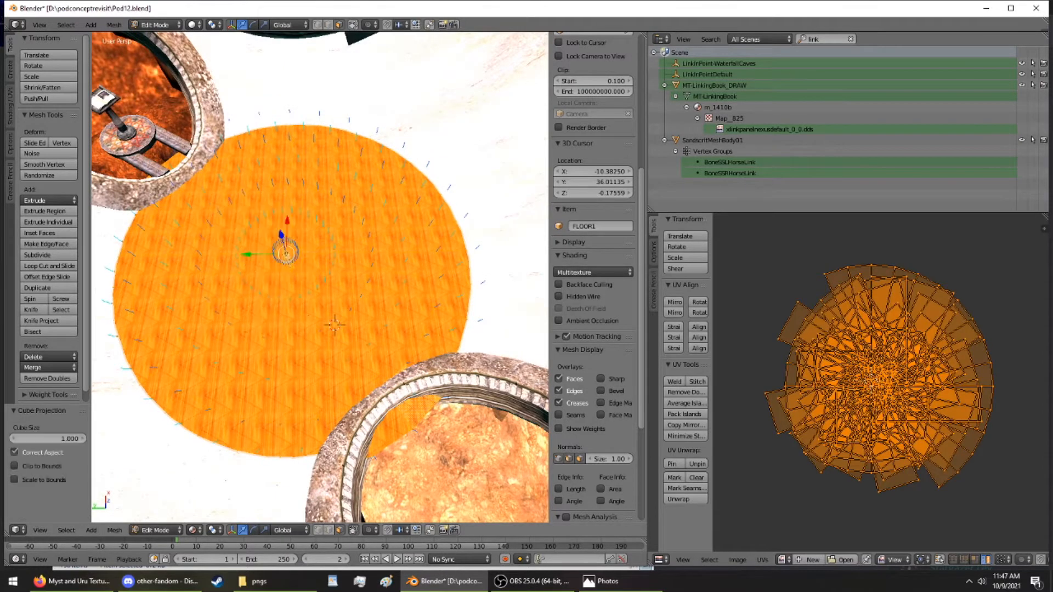
left_click(285, 263)
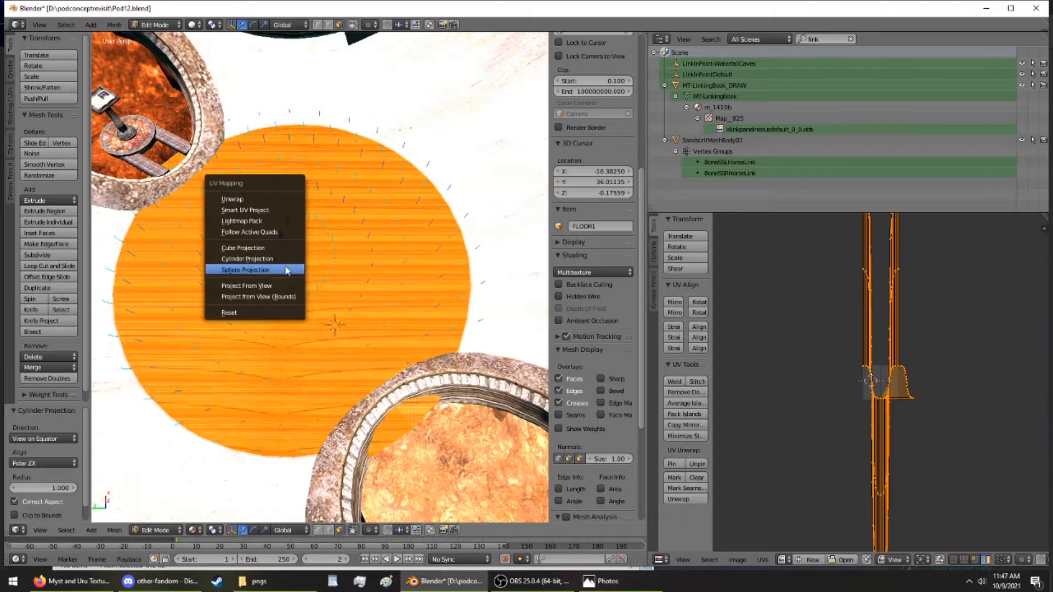
left_click(286, 269)
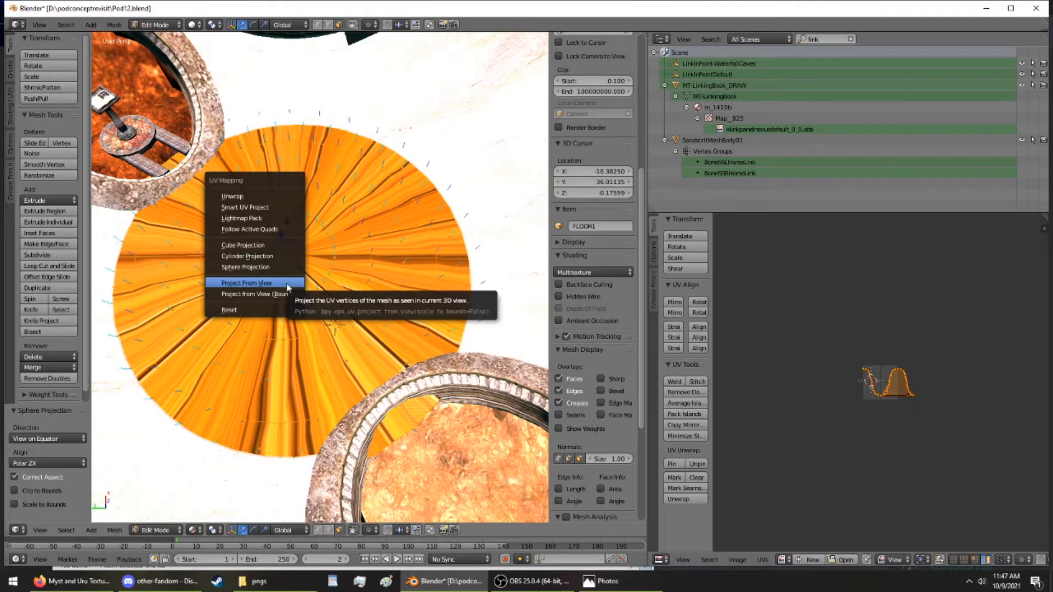
Reset the UV mapping of all FLOOR1 faces and scale all the UVs by -0.5
left_click(283, 310)
scroll(294, 318, "up", 5)
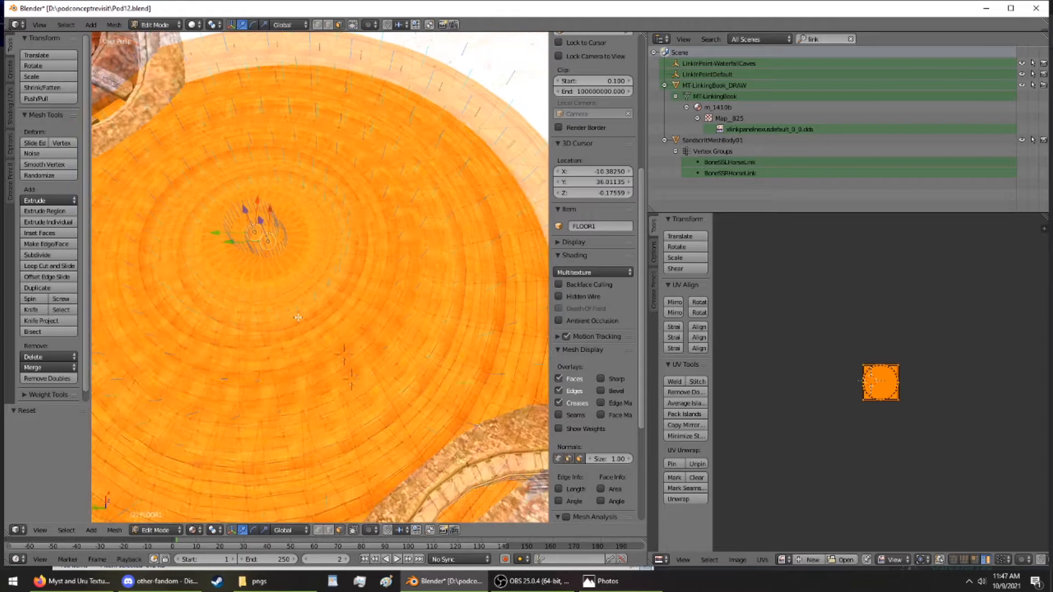
key("a")
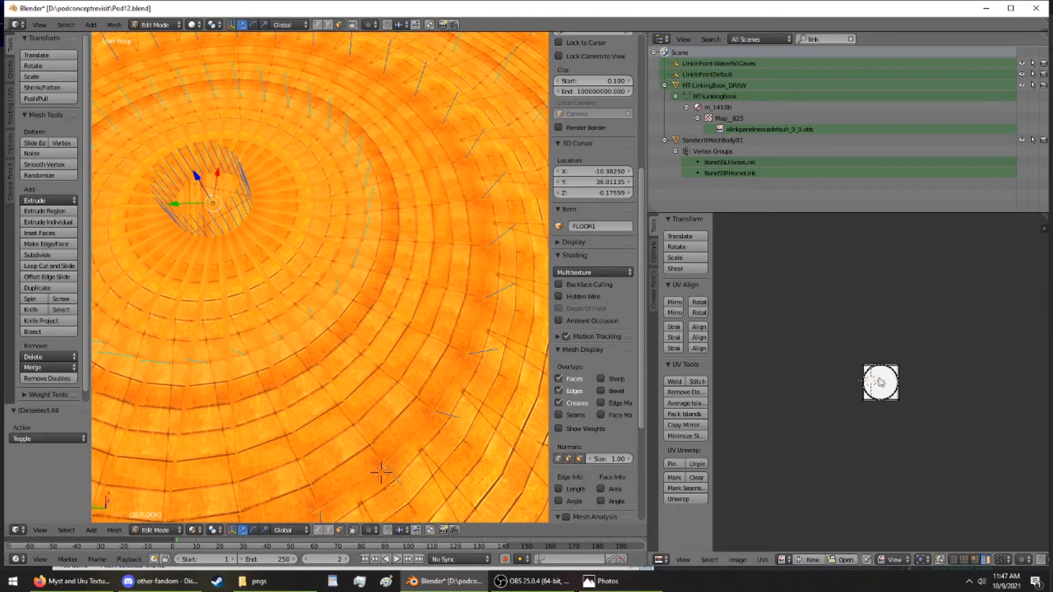
key("a")
key("s")
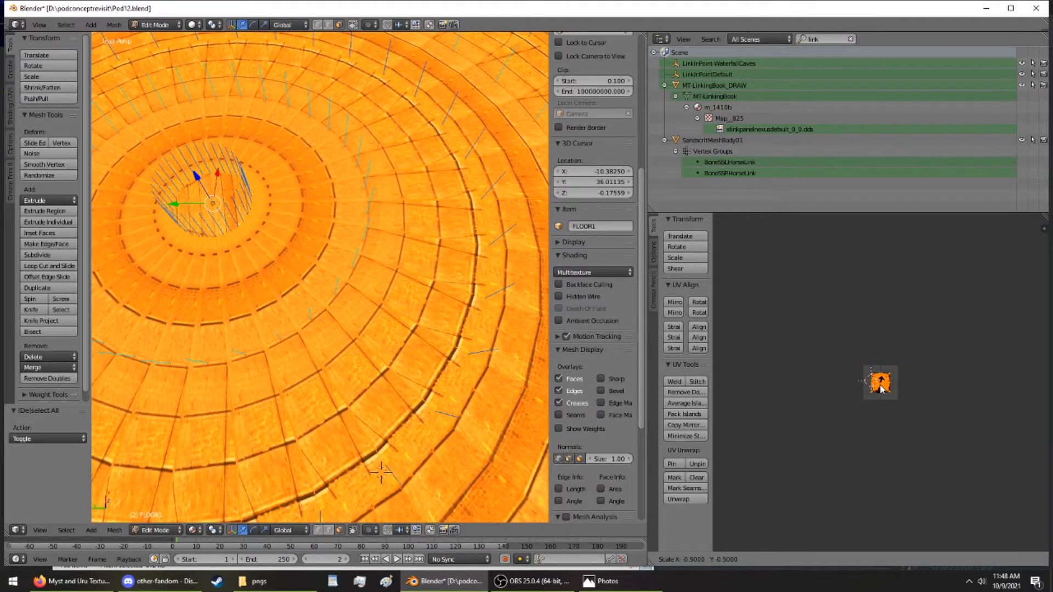
left_click(881, 387)
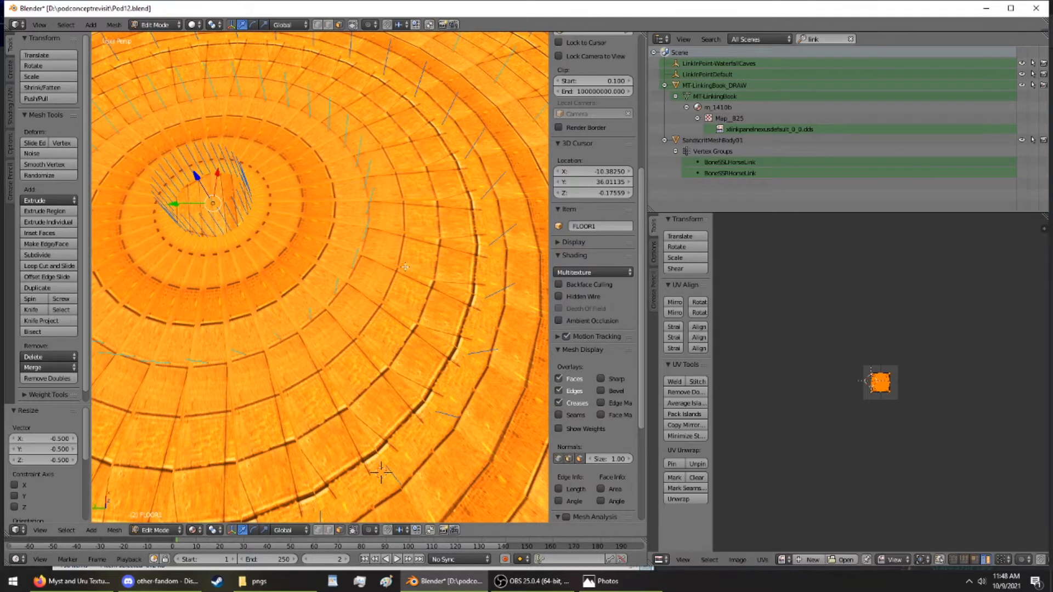
Check the wood pattern around the disc's centre and scale all FLOOR1 UVs by about 0.849
middle_click_drag(407, 301, 338, 212)
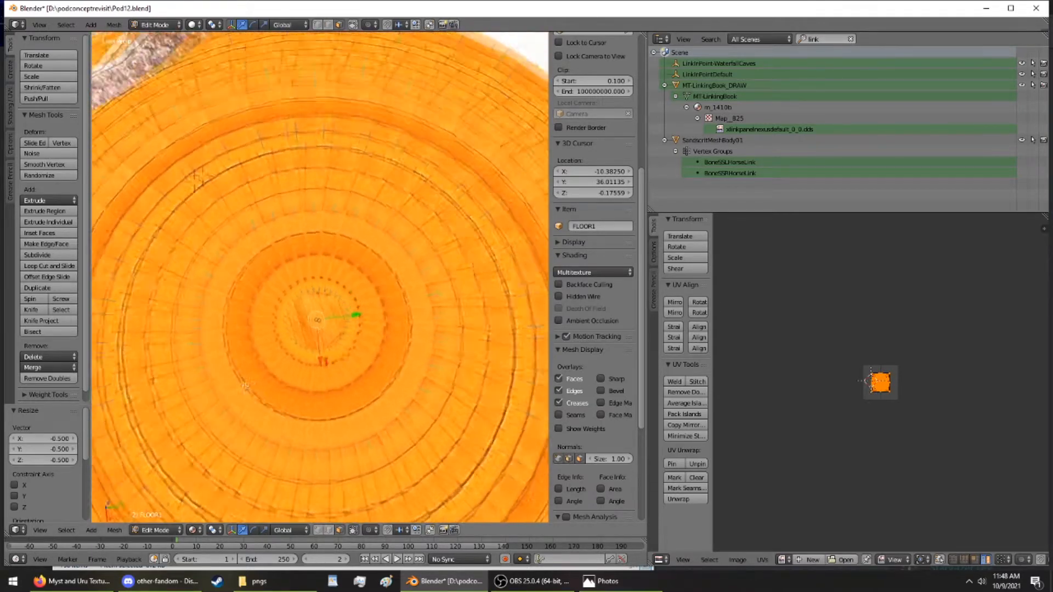
middle_click_drag(292, 457, 234, 451)
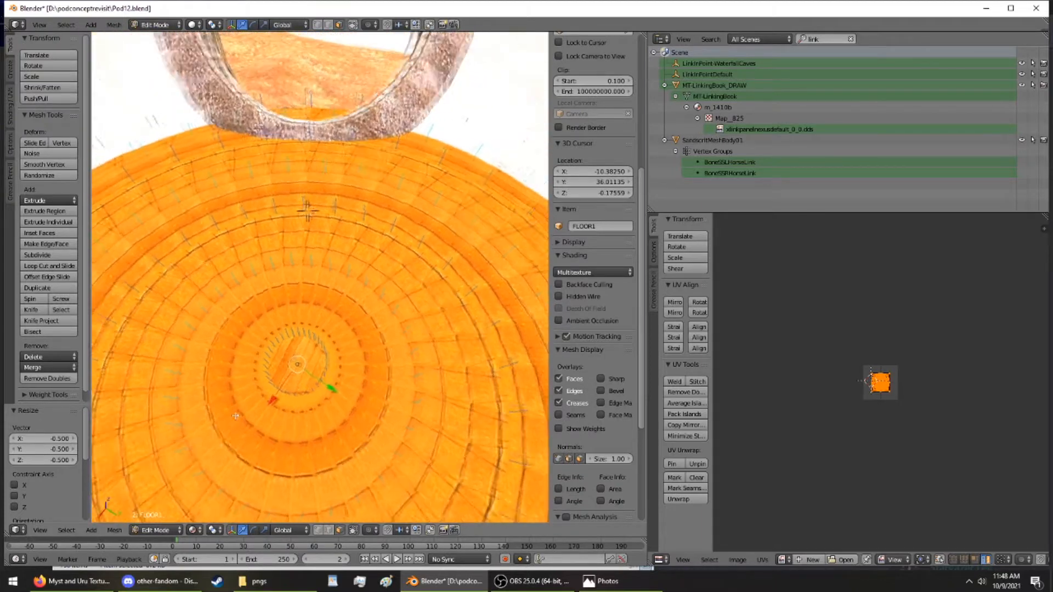
middle_click_drag(427, 431, 323, 422)
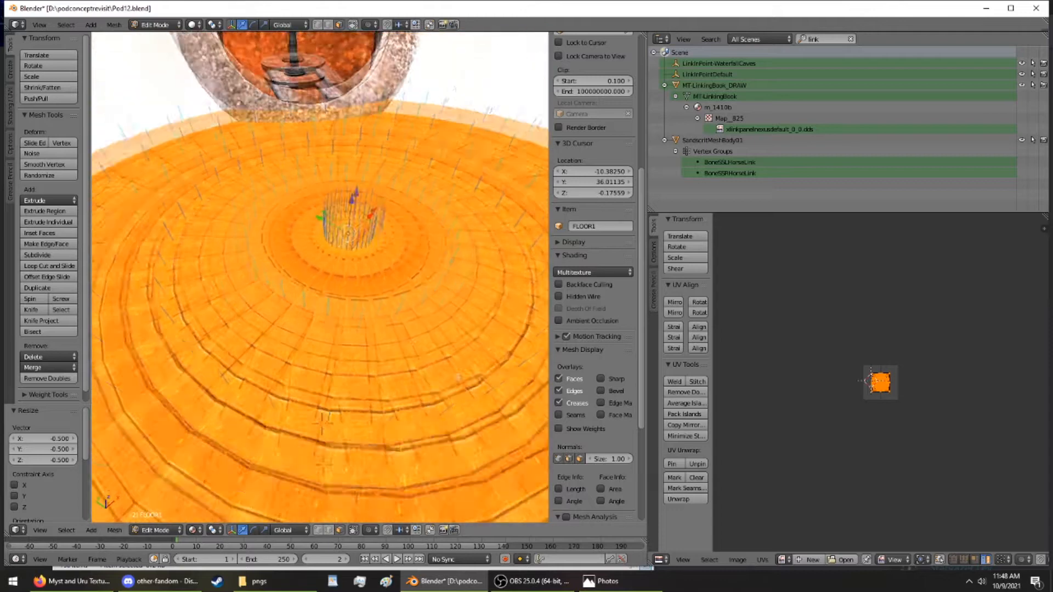
middle_click_drag(326, 265, 232, 337)
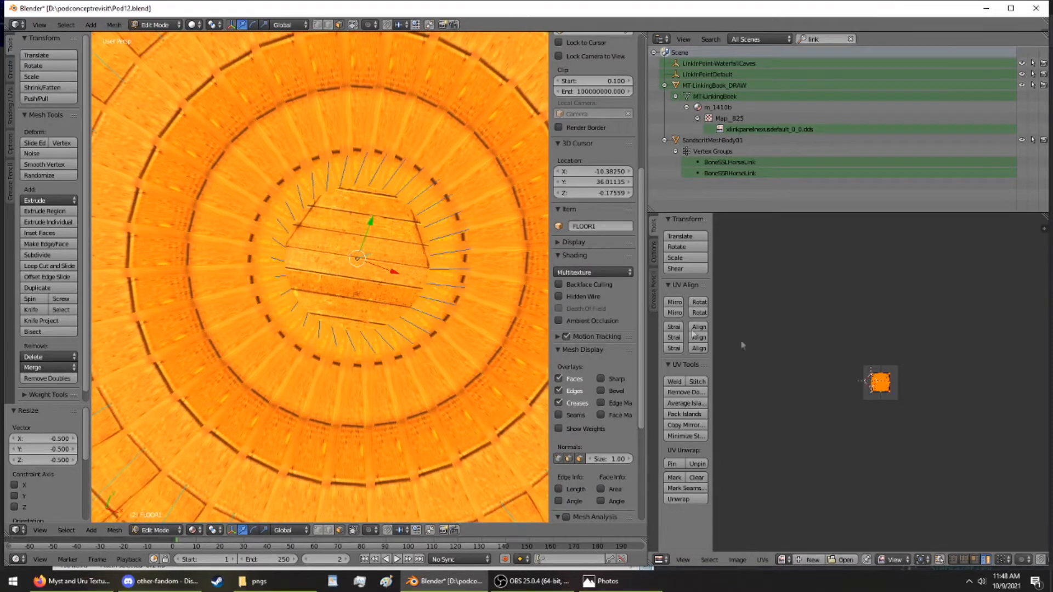
key("s")
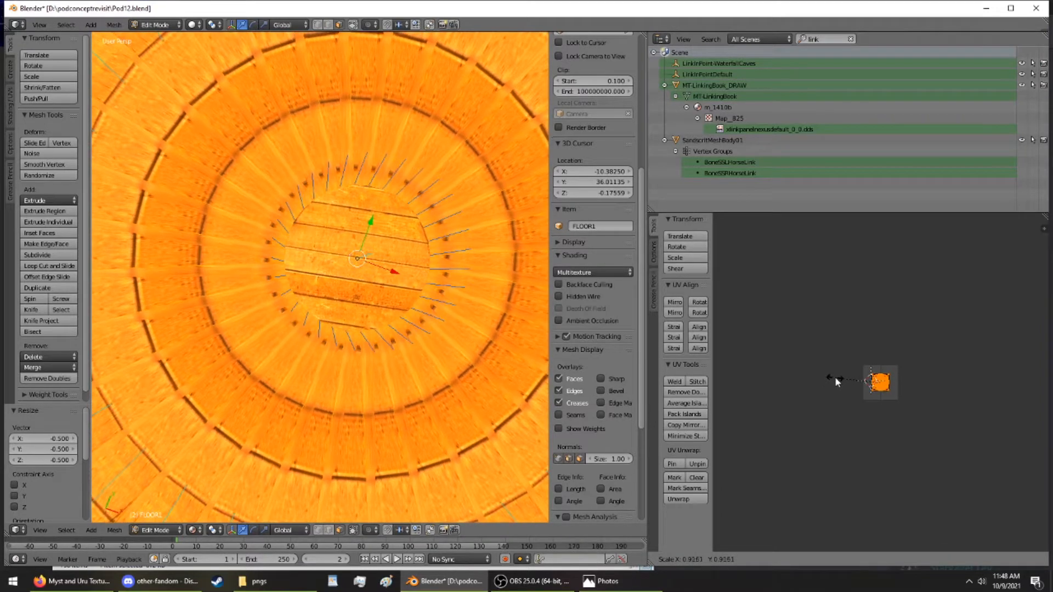
left_click(839, 378)
middle_click_drag(455, 270, 328, 279)
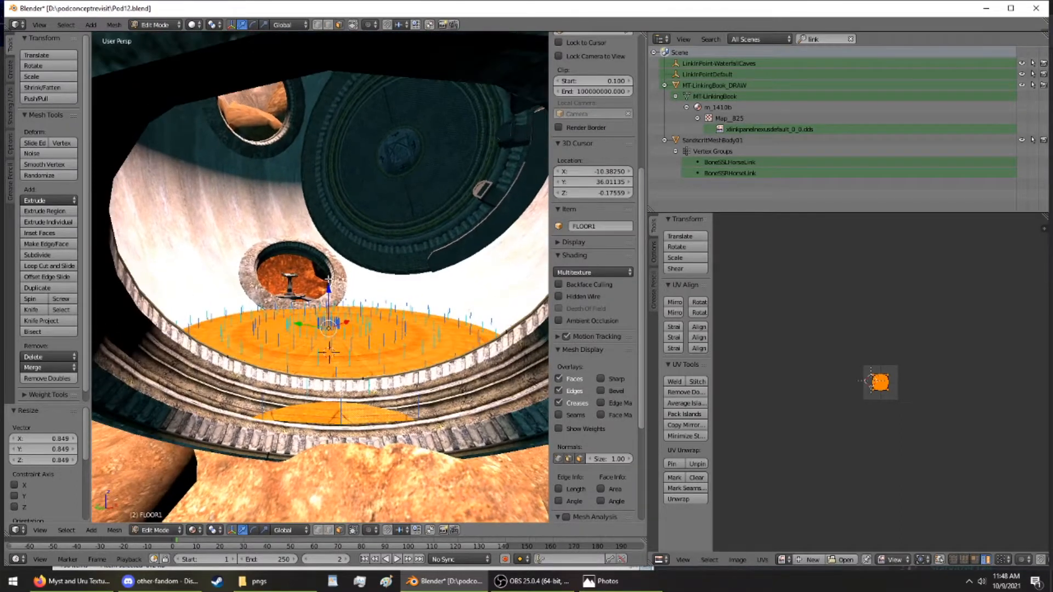
Return FLOOR1 to Object Mode and change the UV/Image Editor area back to the Properties editor
left_click(151, 25)
left_click(153, 38)
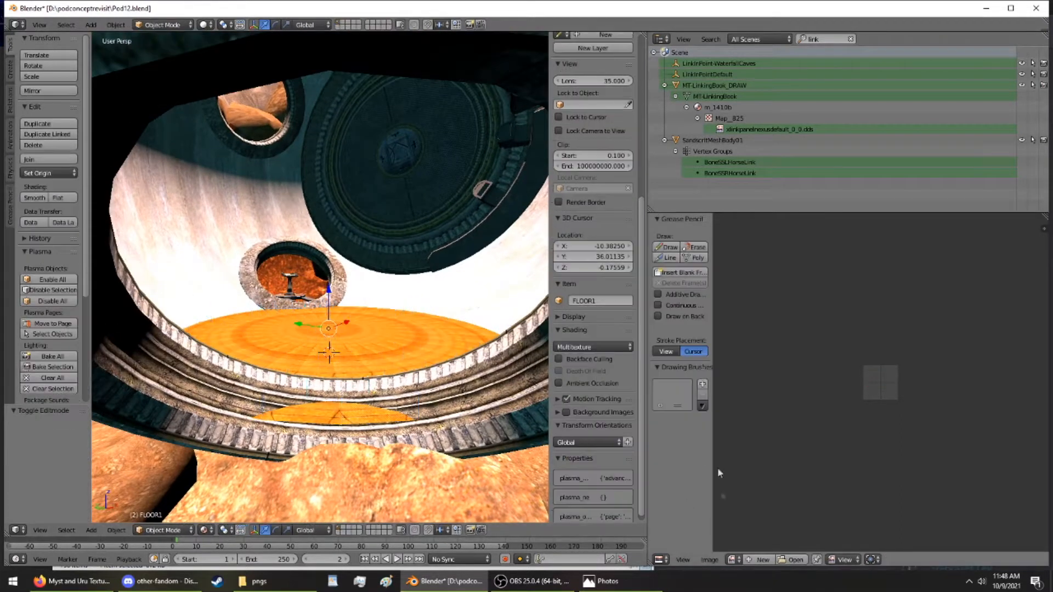
left_click(665, 560)
left_click(685, 395)
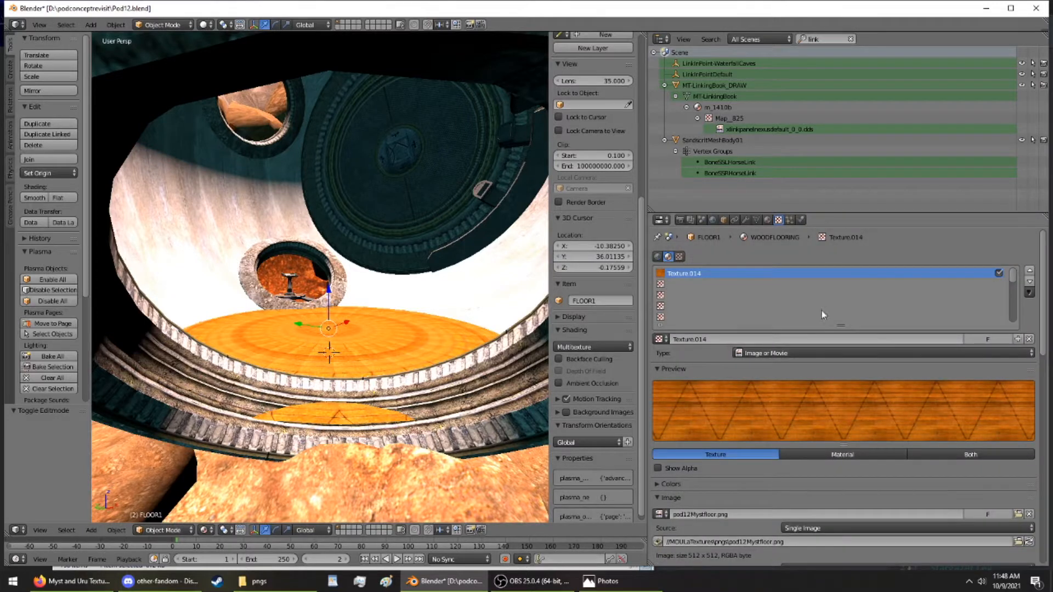
Add a Plasma Collision modifier to FLOOR1 with its bounds type set to Triangle Mesh
left_click(801, 220)
left_click(790, 289)
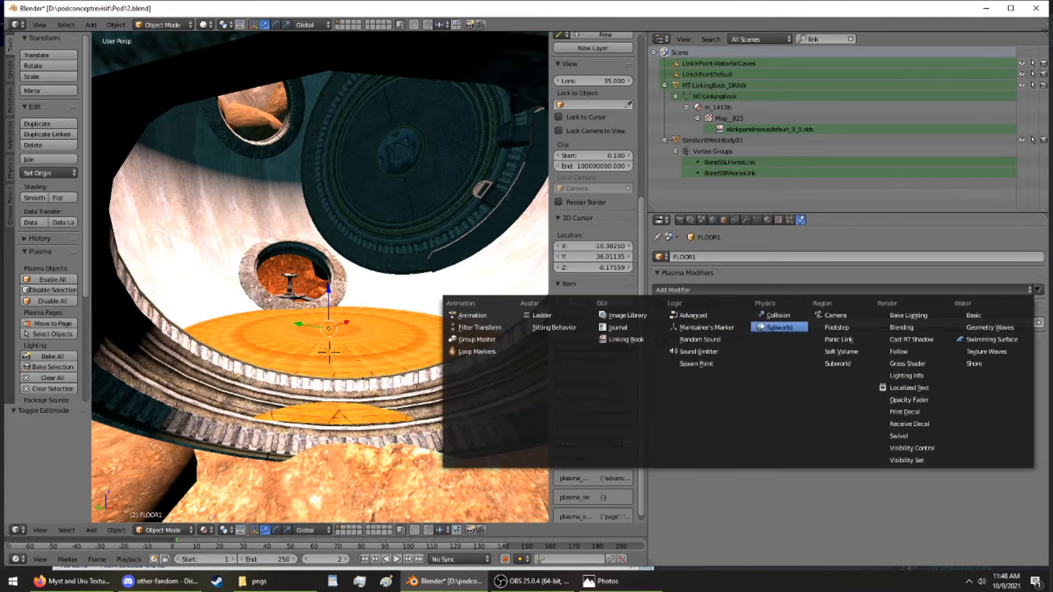
left_click(761, 316)
left_click(788, 321)
left_click(812, 275)
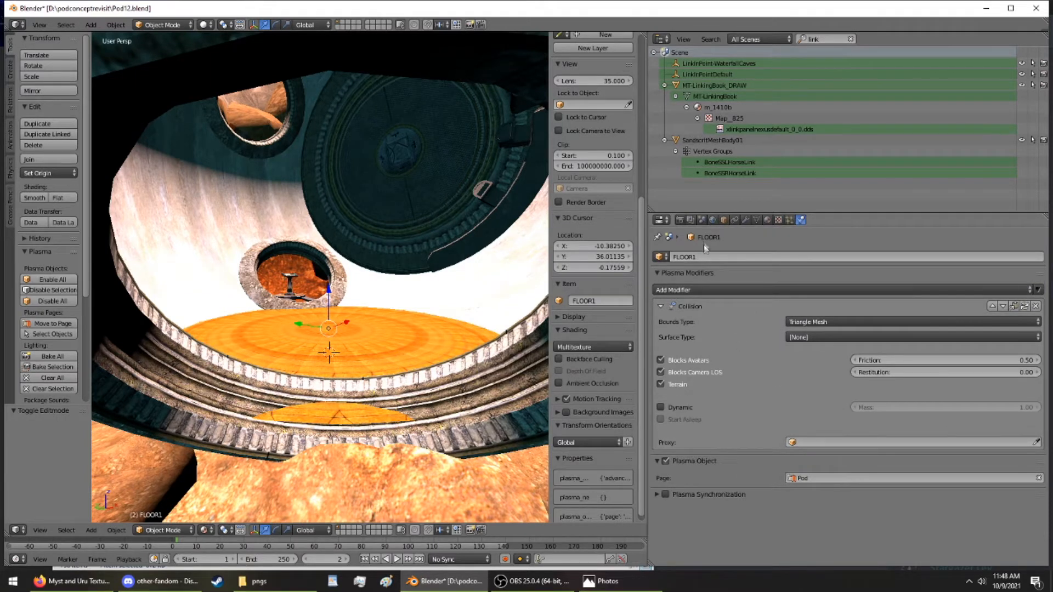
Bring up the World settings, save the Blender file and export the age for the uruDestiny game
left_click(712, 220)
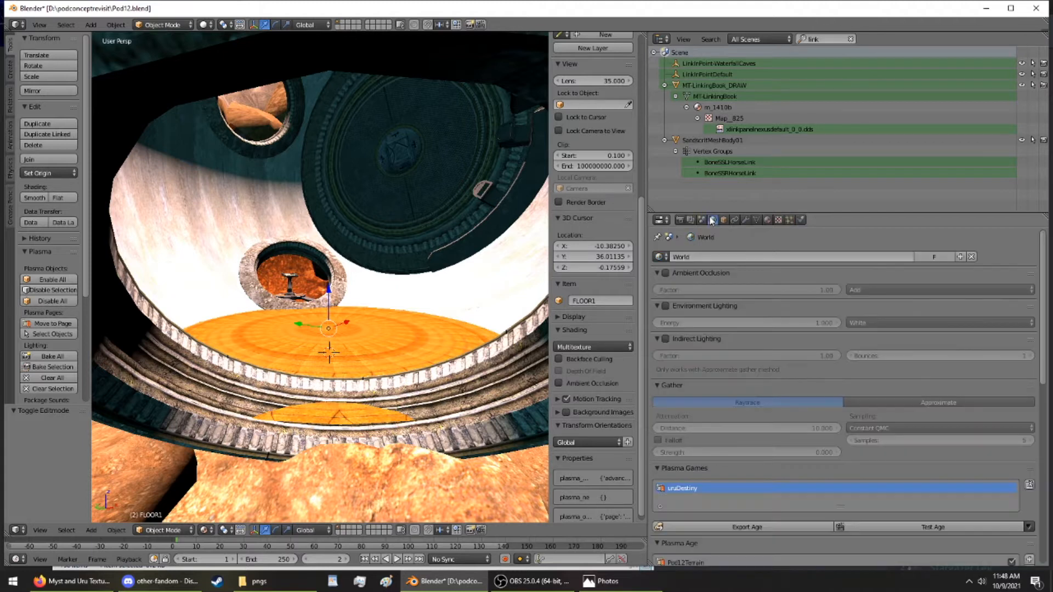
key("ctrl+s")
left_click(455, 322)
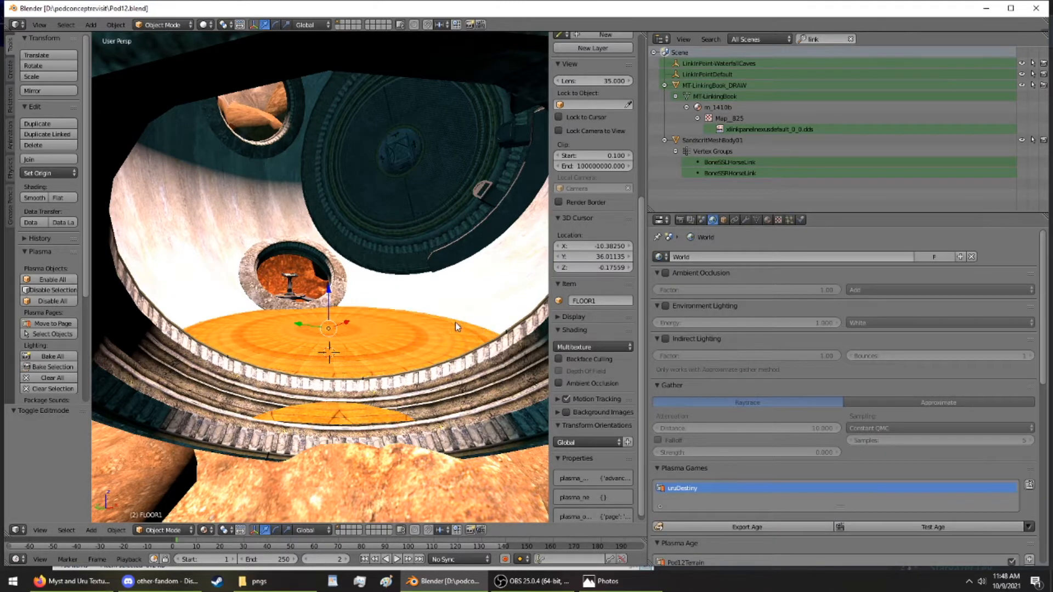
left_click(760, 527)
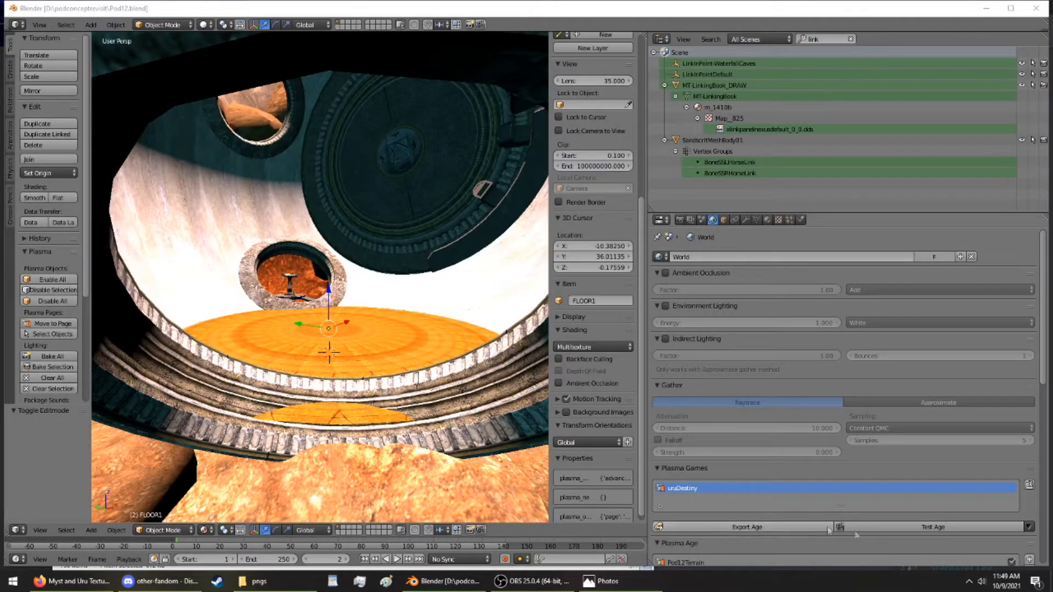
Launch the exported age in Uru Live and walk into the pod to inspect the wooden floor
left_click(1029, 527)
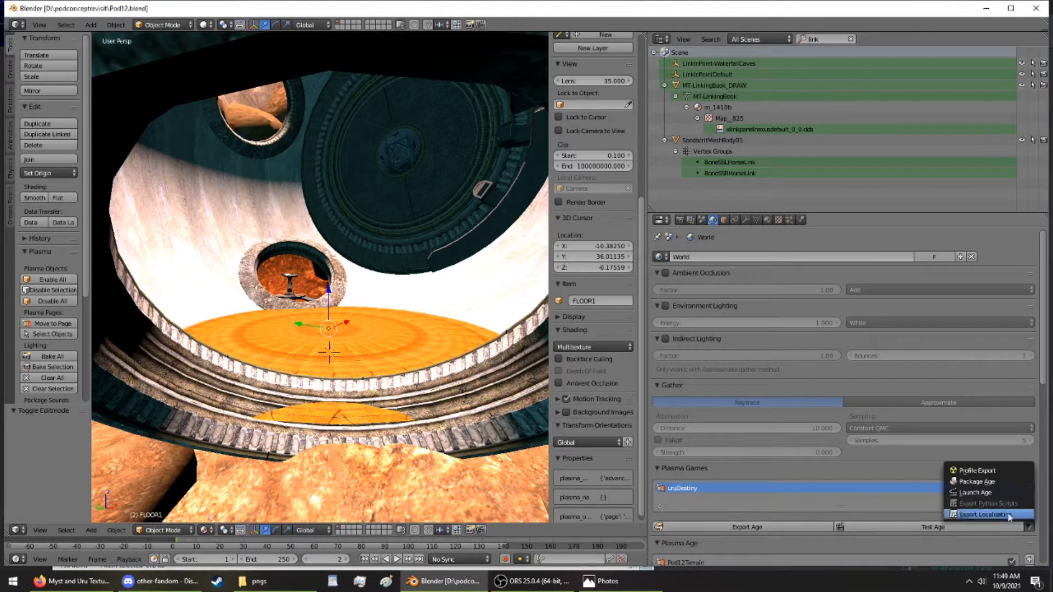
left_click(987, 493)
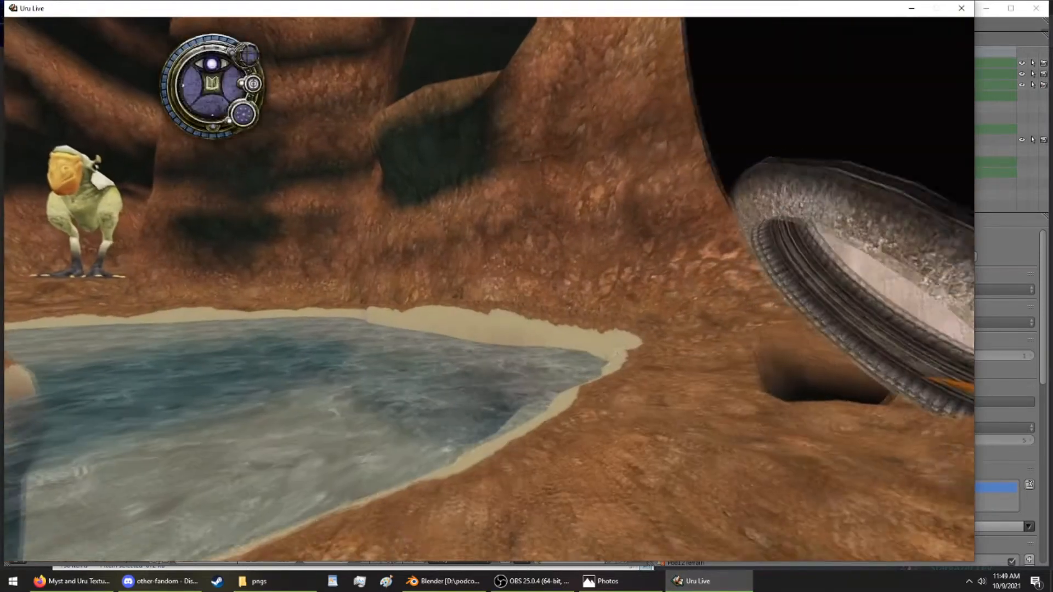
key("Right")
key("Up")
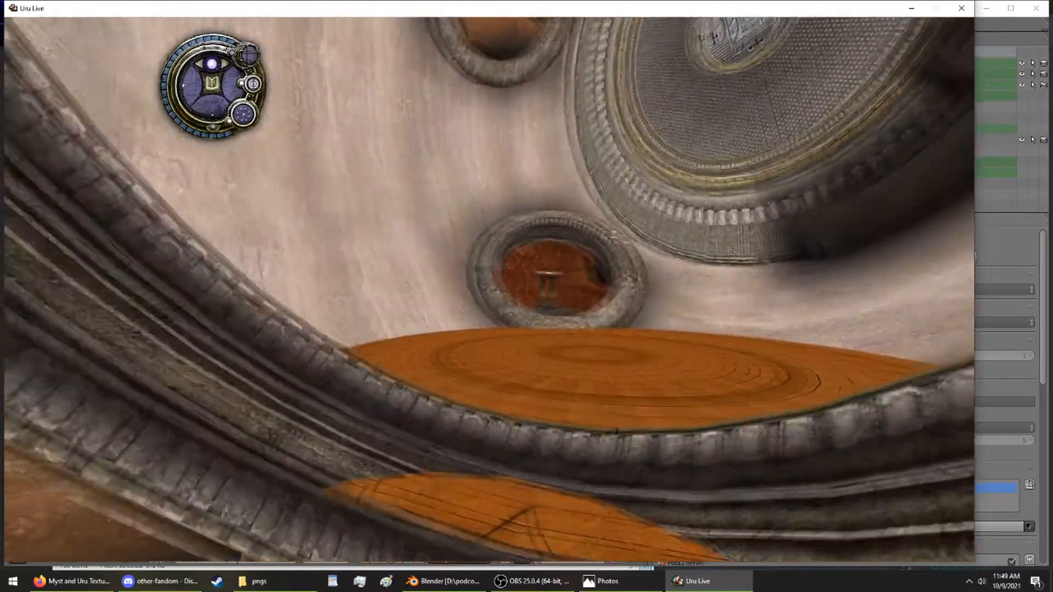
key("Up")
right_click_drag(653, 320, 336, 296)
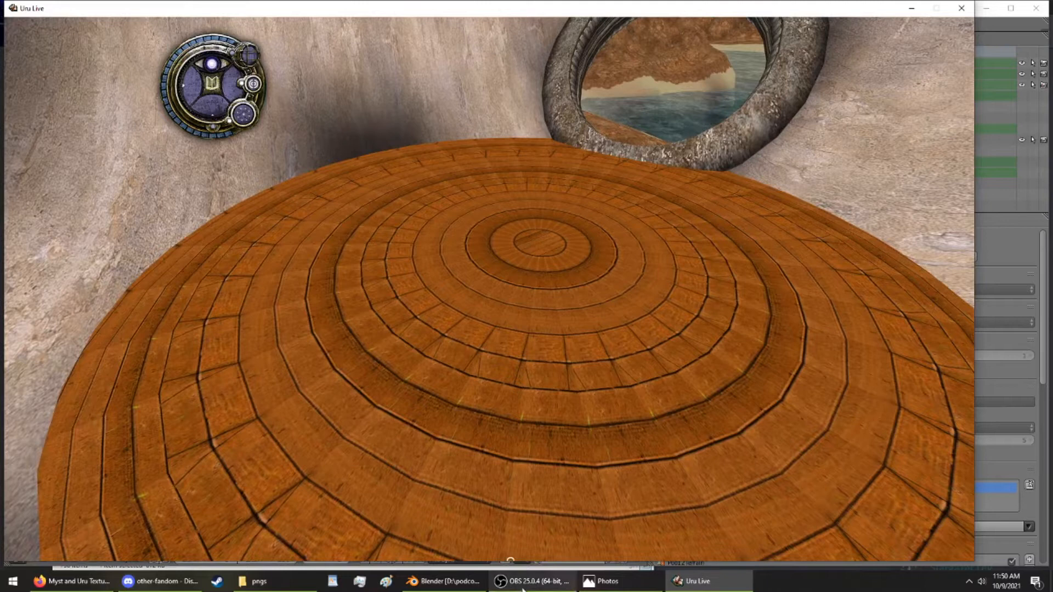
Switch back to Blender, raise FLOOR1 by 0.78 along Z and nudge it horizontally to centre it in the pod
left_click(444, 582)
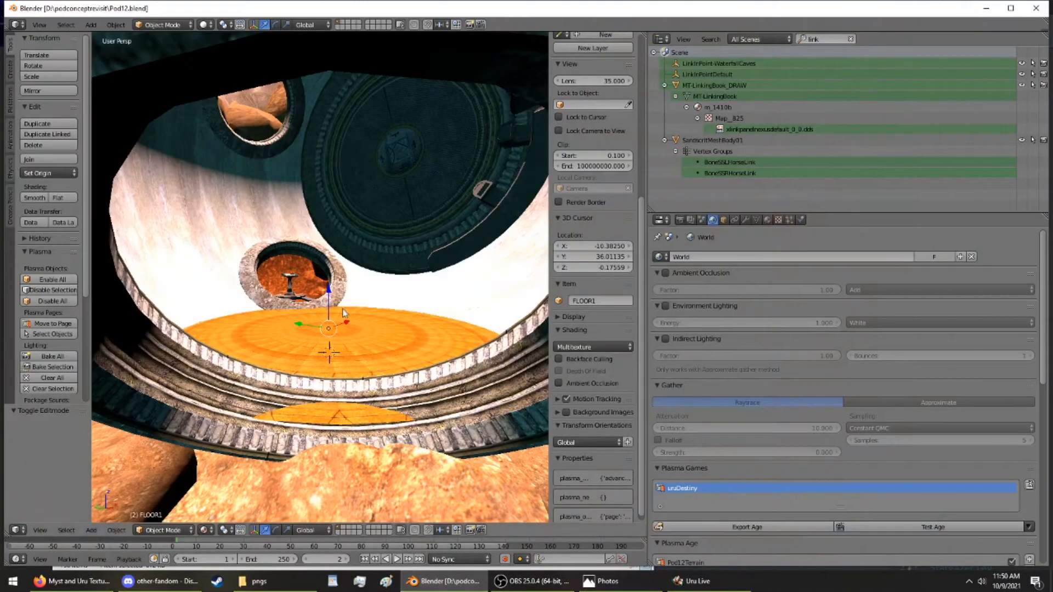
left_click_drag(328, 294, 325, 287)
middle_click_drag(324, 287, 444, 428)
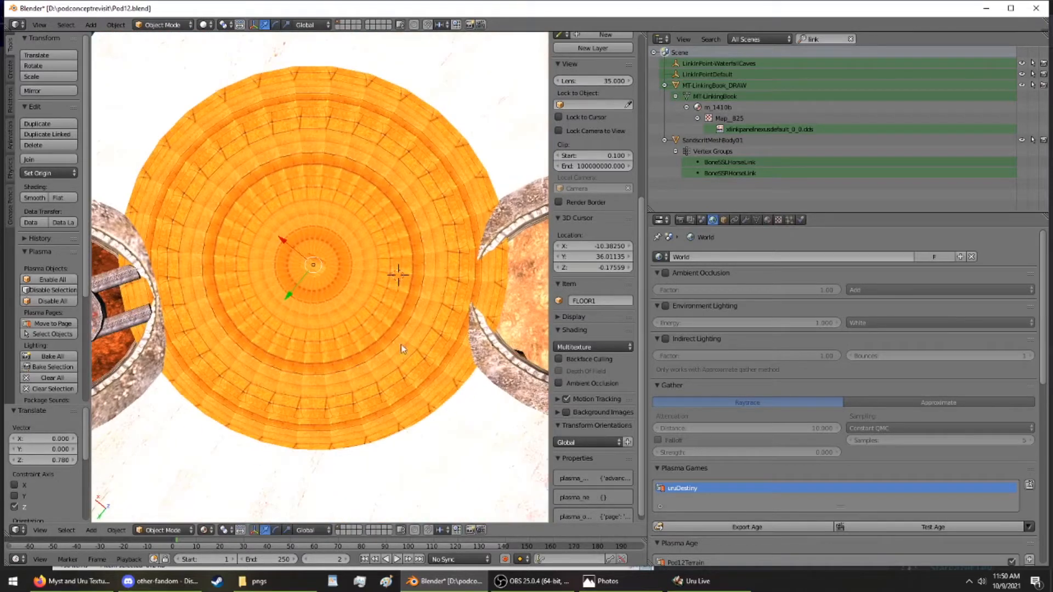
key("g")
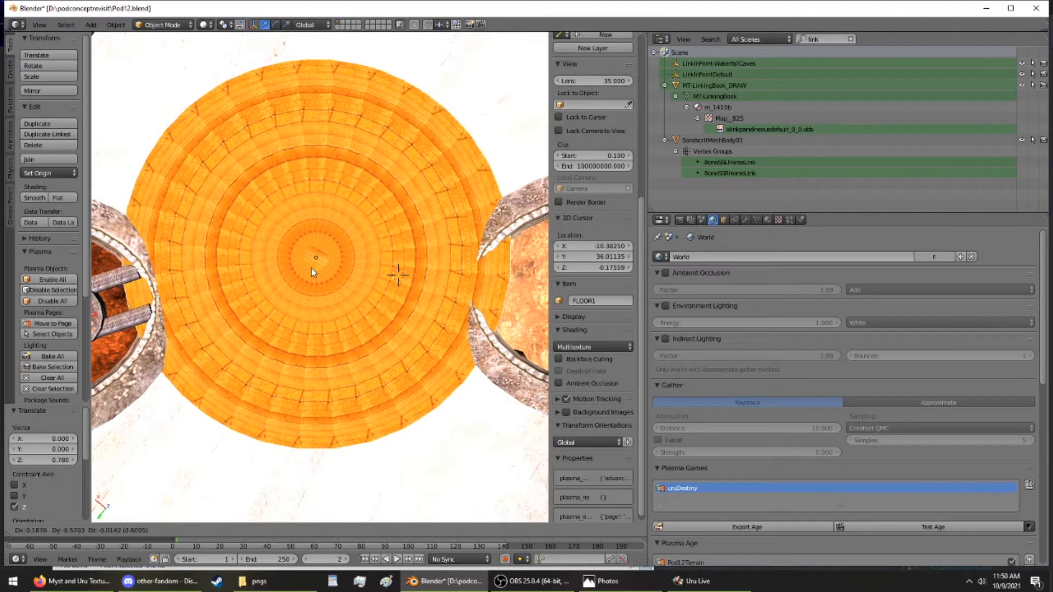
left_click(311, 269)
middle_click_drag(311, 268, 312, 224)
Lower FLOOR1 by about 0.079 along Z and check how it fits against the round doorways
left_click_drag(314, 272, 315, 274)
middle_click_drag(314, 275, 461, 224)
middle_click_drag(288, 294, 272, 312)
scroll(272, 312, "up", 5)
scroll(270, 312, "down", 6)
middle_click_drag(266, 309, 268, 222)
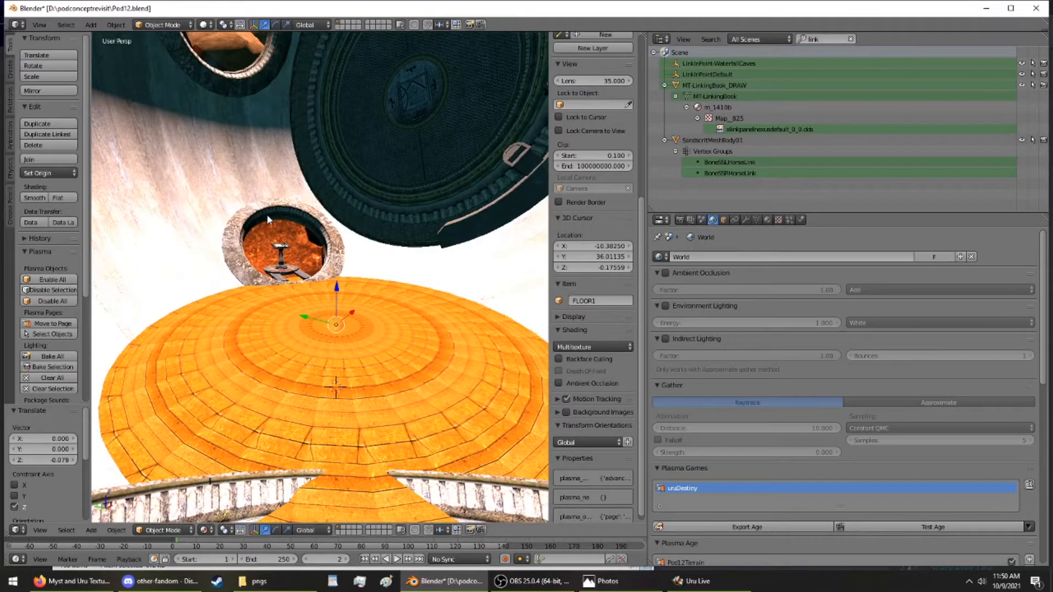
middle_click_drag(264, 219, 565, 533)
Switch to Uru Live to examine the floor pattern and doorway thresholds, and compare them with the pod12Mystfloor.png texture
left_click(696, 581)
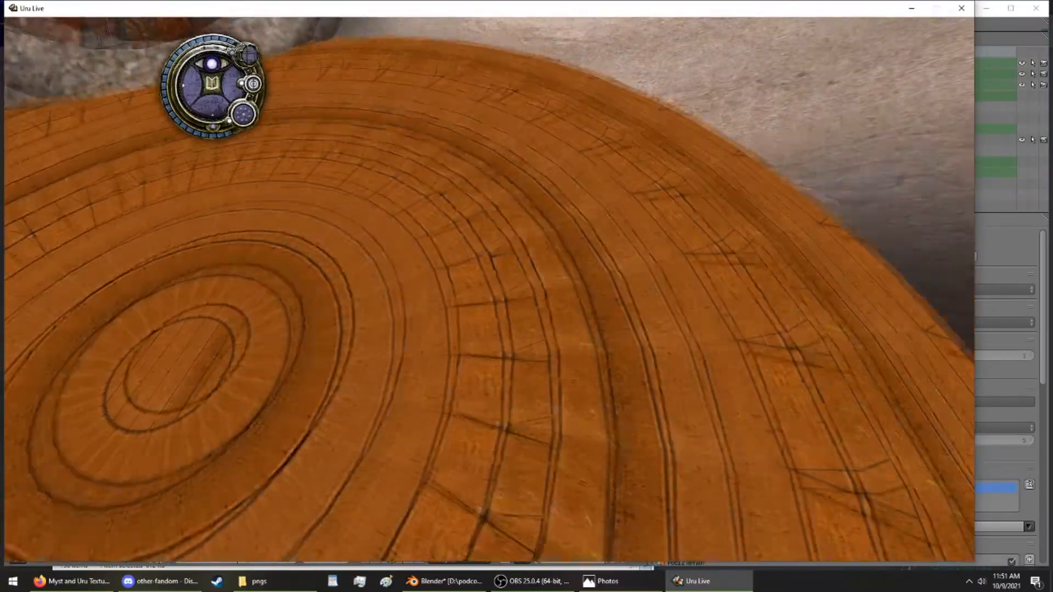
key("Up")
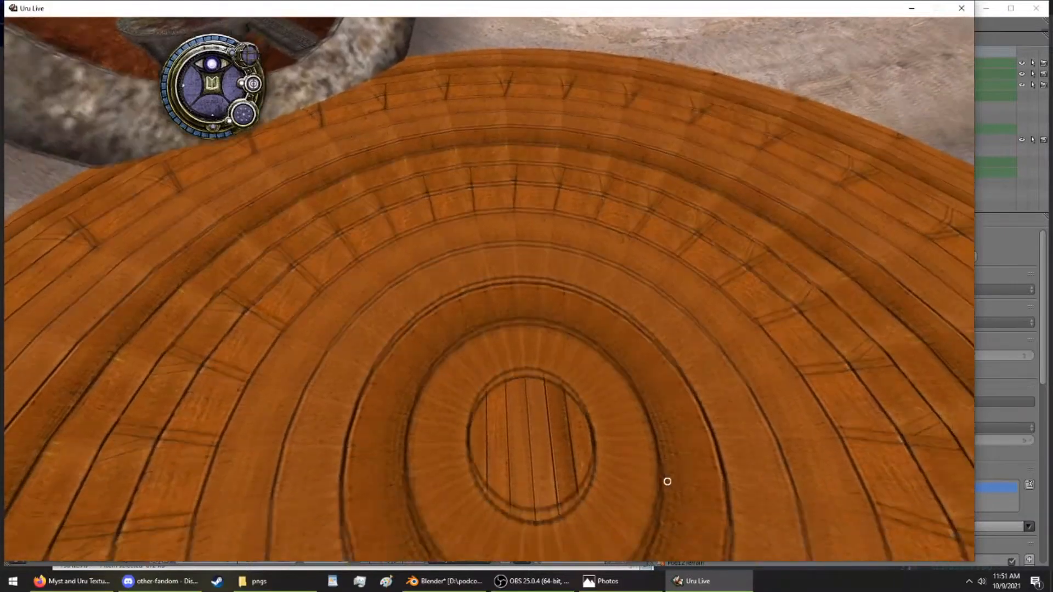
key("Down")
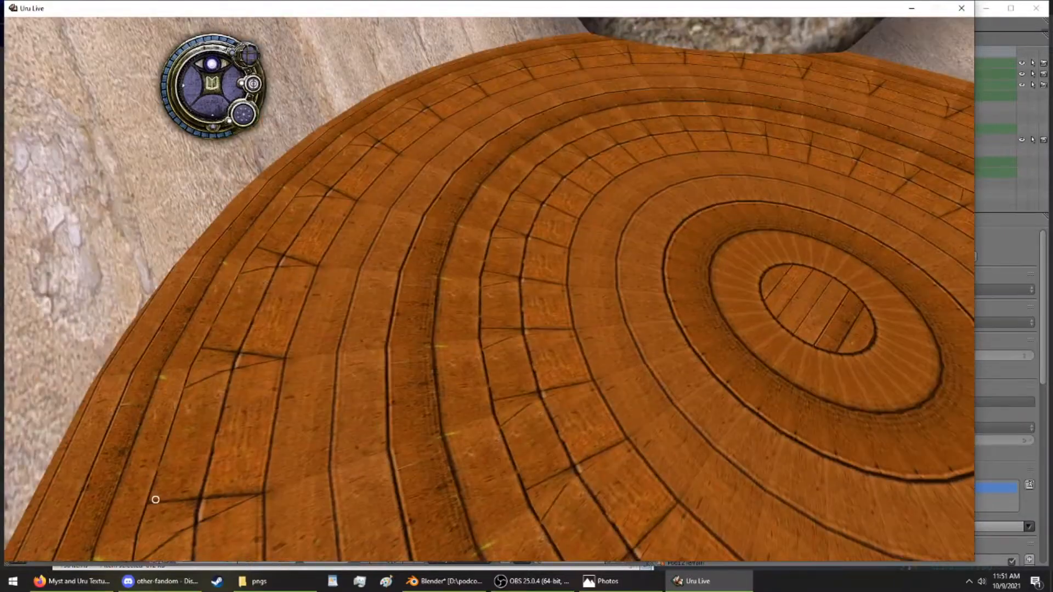
key("Up")
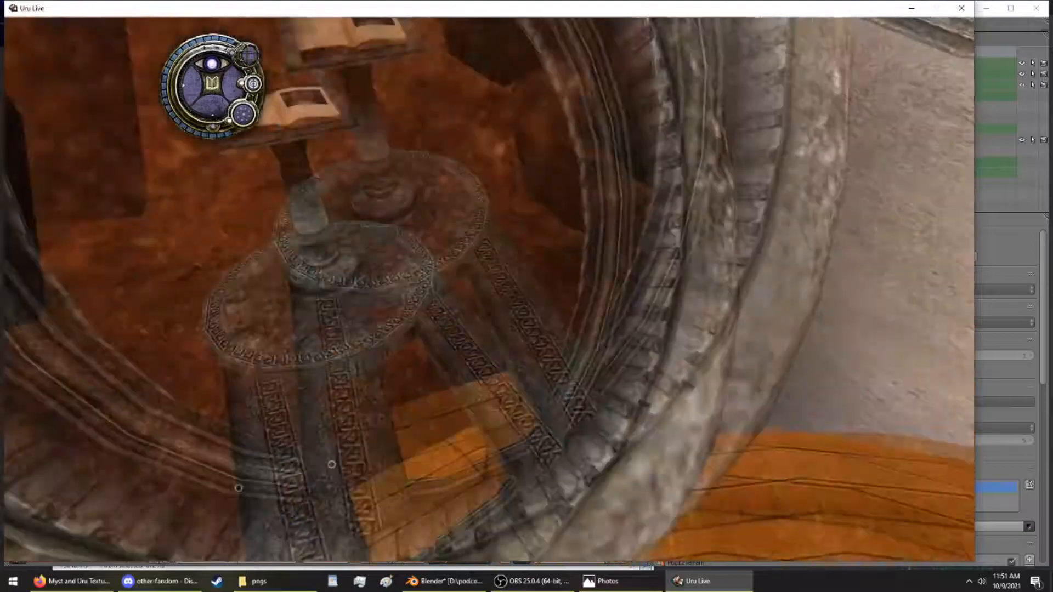
key("Up")
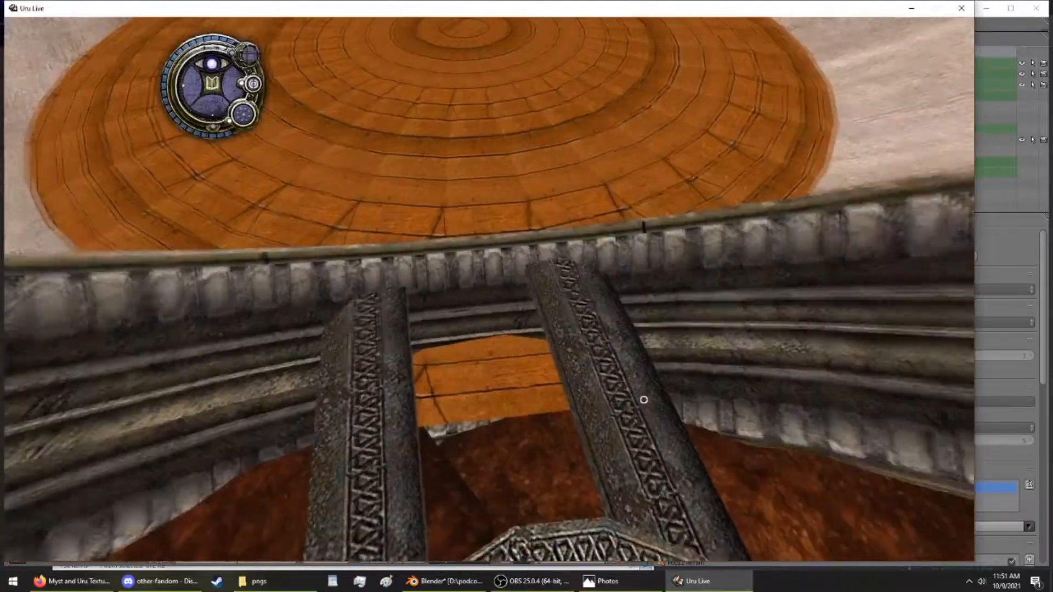
key("Up")
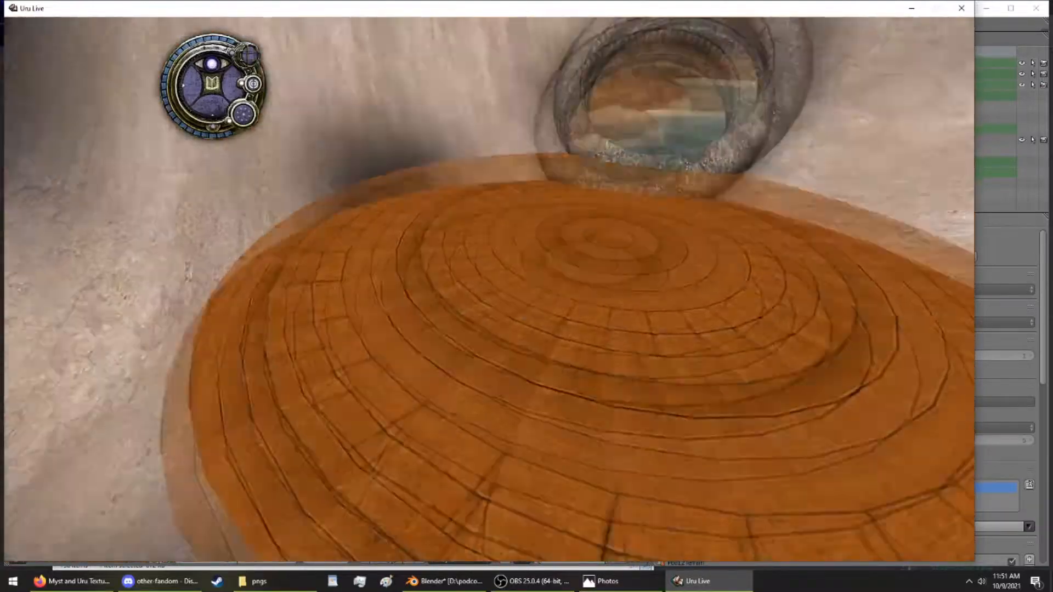
key("Up")
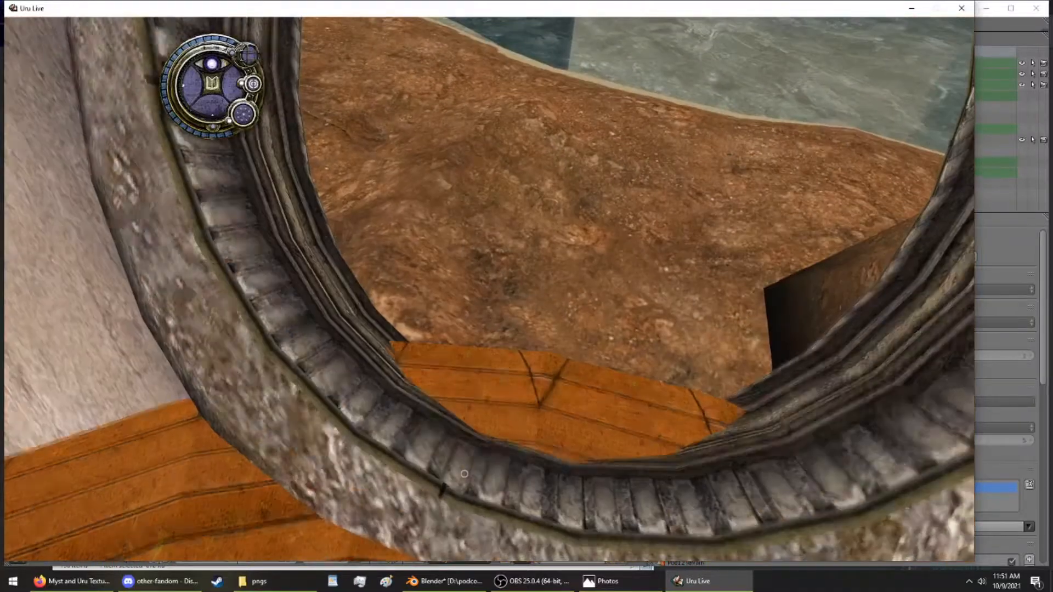
left_click(602, 582)
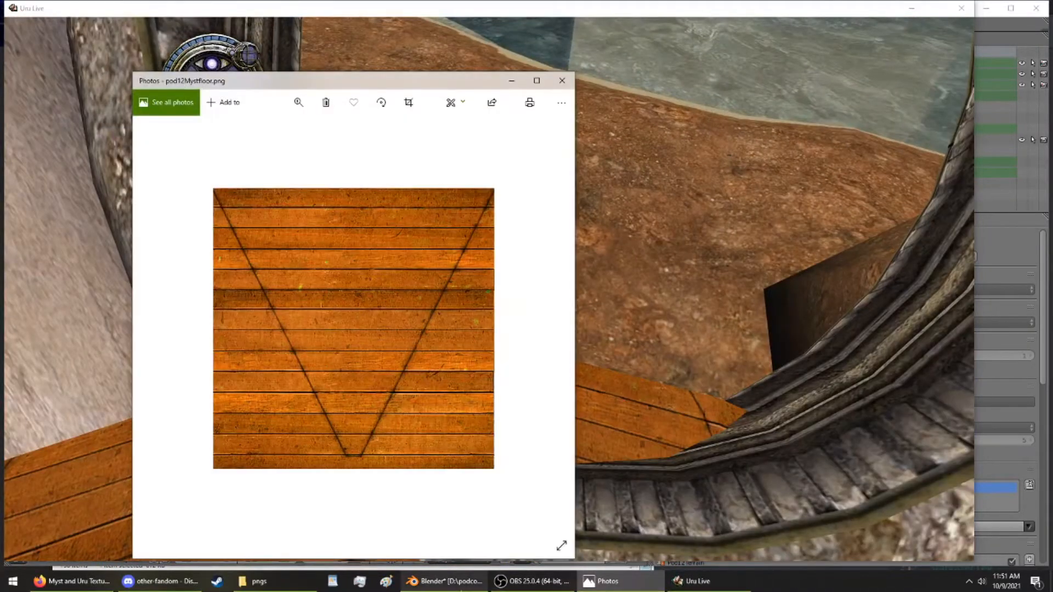
Return to Blender, put FLOOR1 in Edit Mode and rotate its mesh about 2.53° around the global Z axis
left_click(460, 582)
mouse_move(447, 396)
middle_mouse_down()
mouse_move(439, 444)
mouse_move(446, 377)
middle_mouse_up()
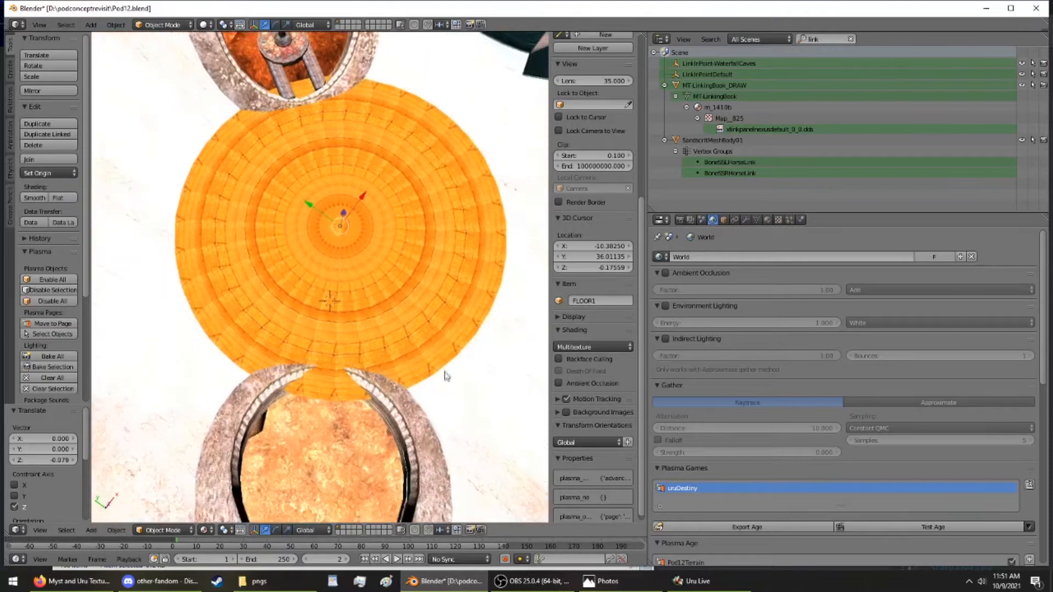
scroll(412, 390, "up", 3)
middle_click_drag(378, 402, 358, 318, "shift")
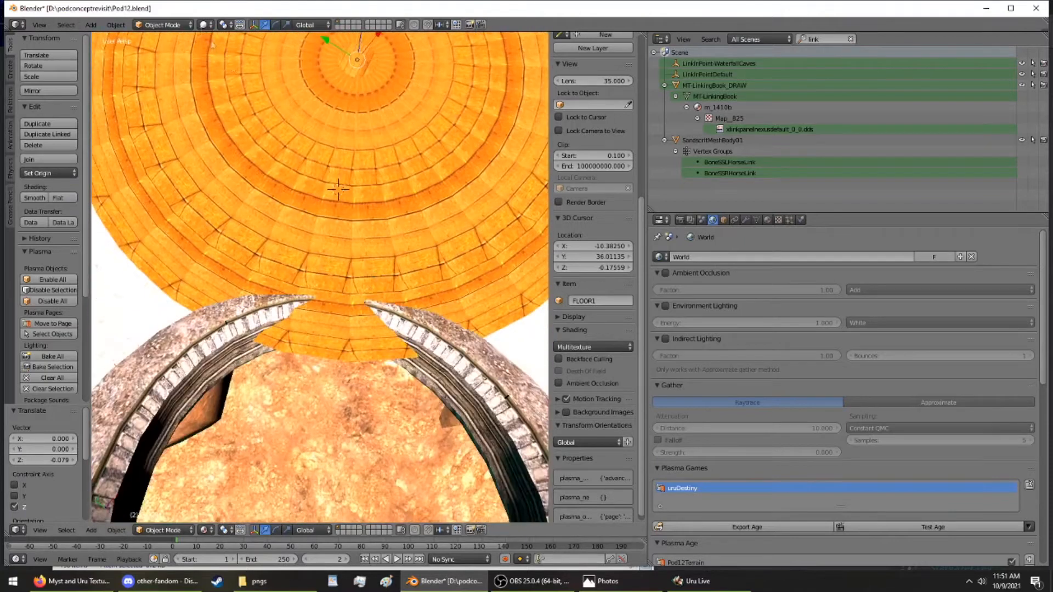
left_click(174, 24)
left_click(164, 50)
middle_click_drag(325, 333, 334, 243)
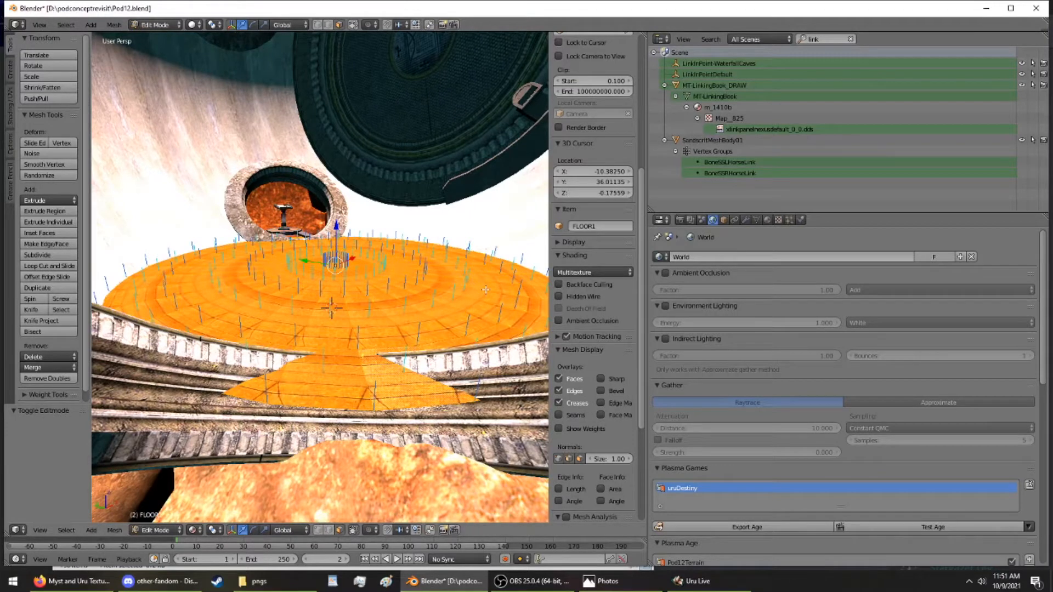
key("r")
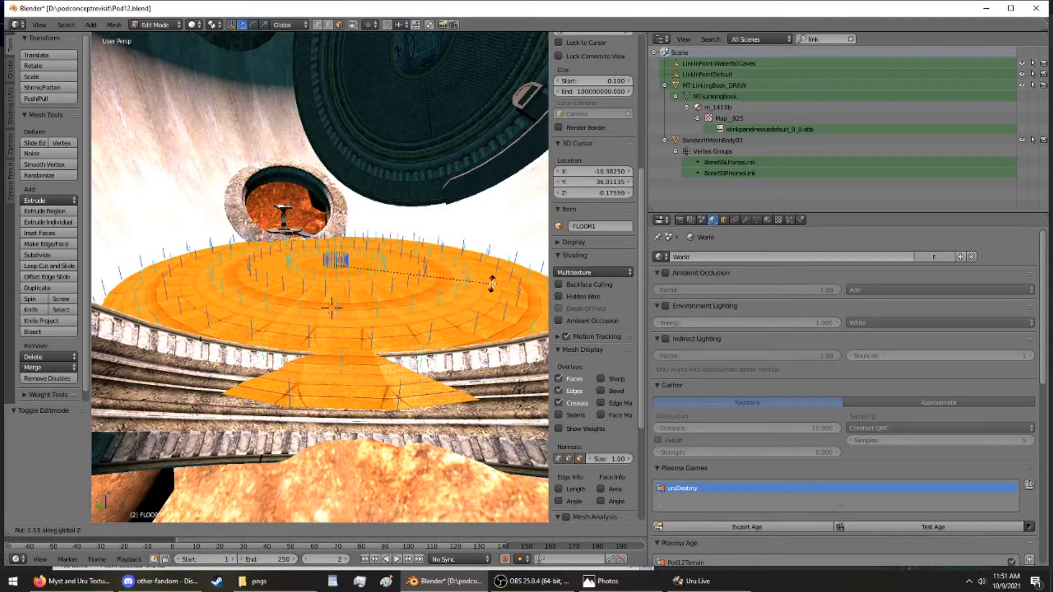
left_click(493, 284)
Select the floor's protruding outer edge at the rocky doorway and pull it inwards along X towards the door frame
middle_click_drag(347, 283, 331, 346)
right_click(331, 346)
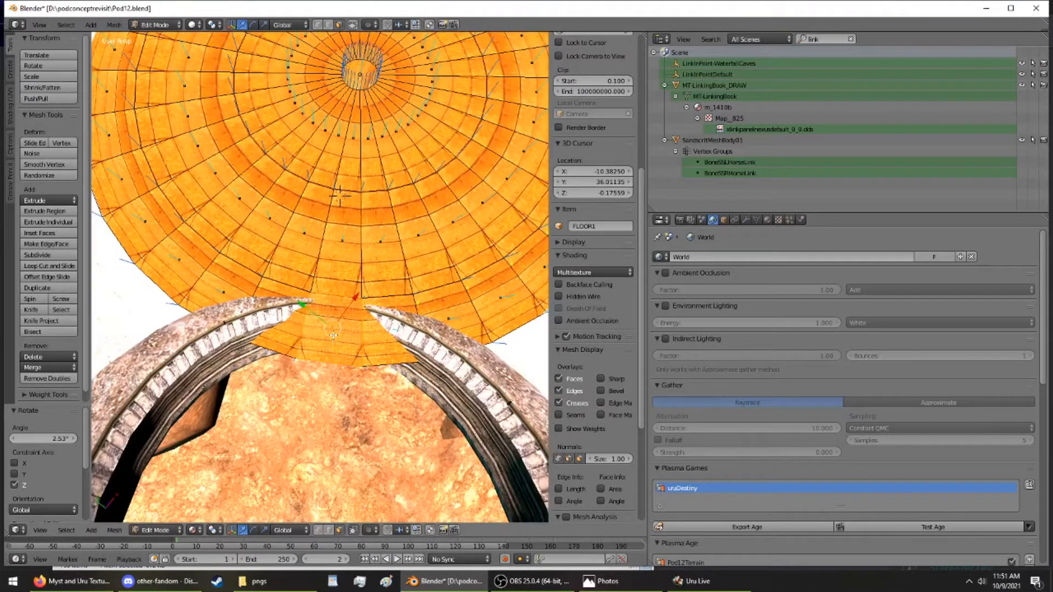
scroll(332, 341, "up", 3)
middle_click_drag(348, 386, 343, 356, "shift")
scroll(357, 254, "down", 4)
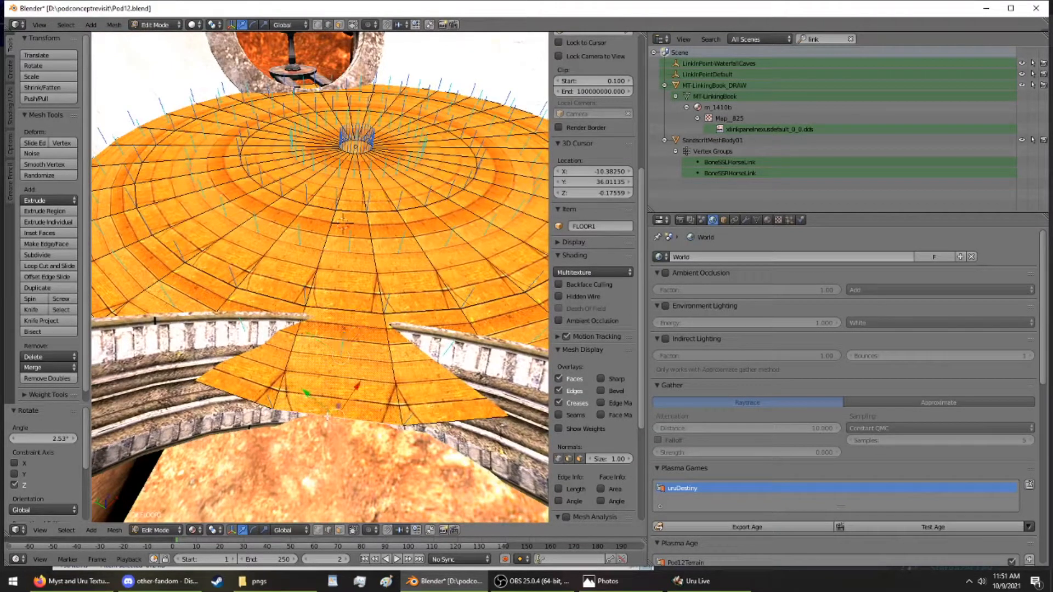
left_click_drag(347, 401, 361, 317)
Fine-tune the doorway edge against the stone frame by moving it about 0.137 along X
middle_click_drag(361, 318, 513, 385)
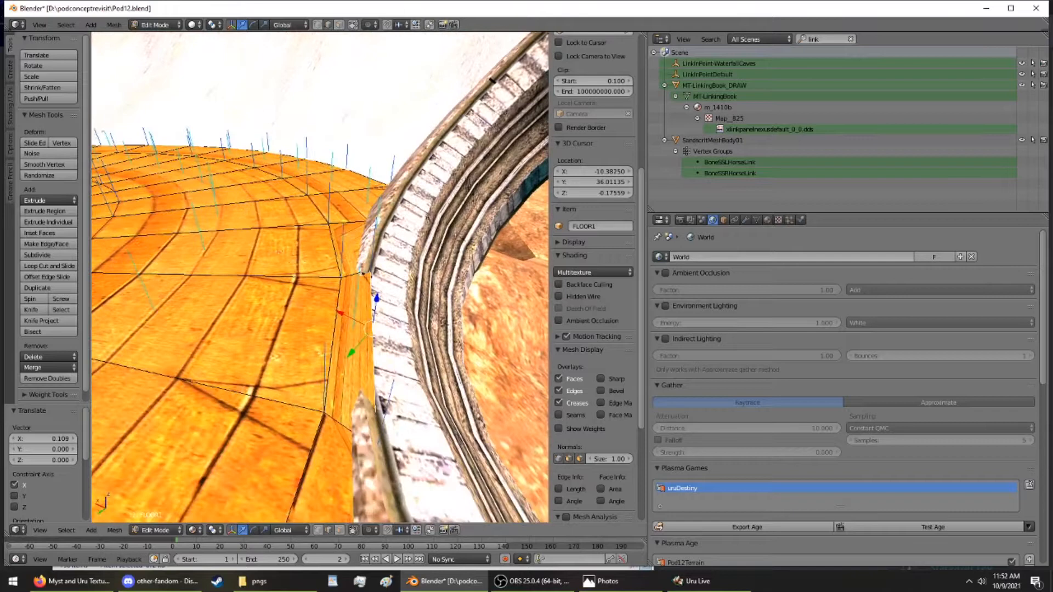
left_click_drag(342, 315, 334, 313)
middle_click_drag(334, 314, 200, 407)
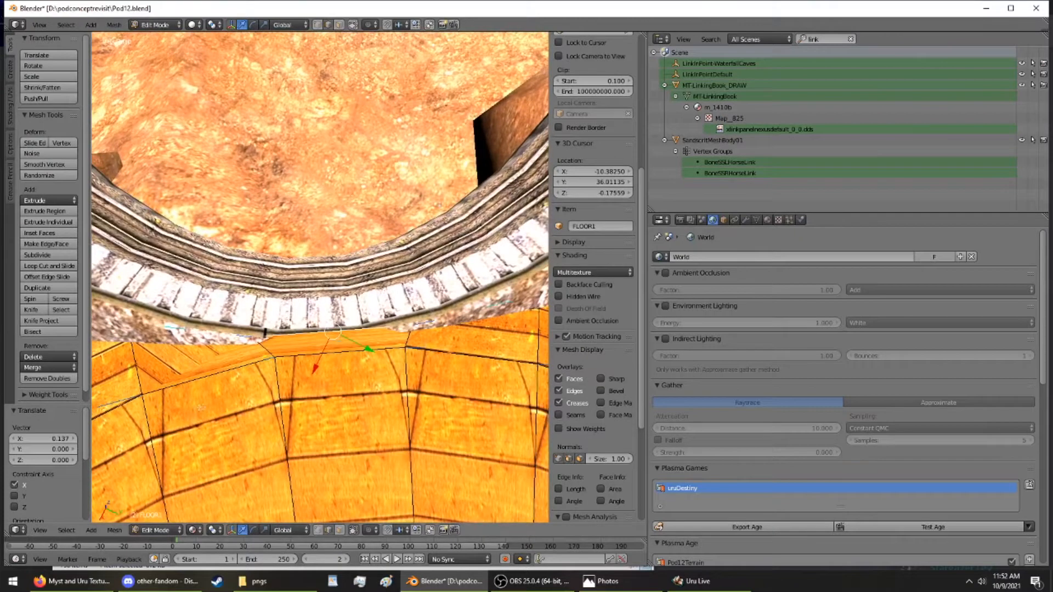
Isolate FLOOR1 in local view and select the outer faces around the doorway notch using face selection
middle_click_drag(327, 373, 206, 271, "shift")
key("KP_Divide")
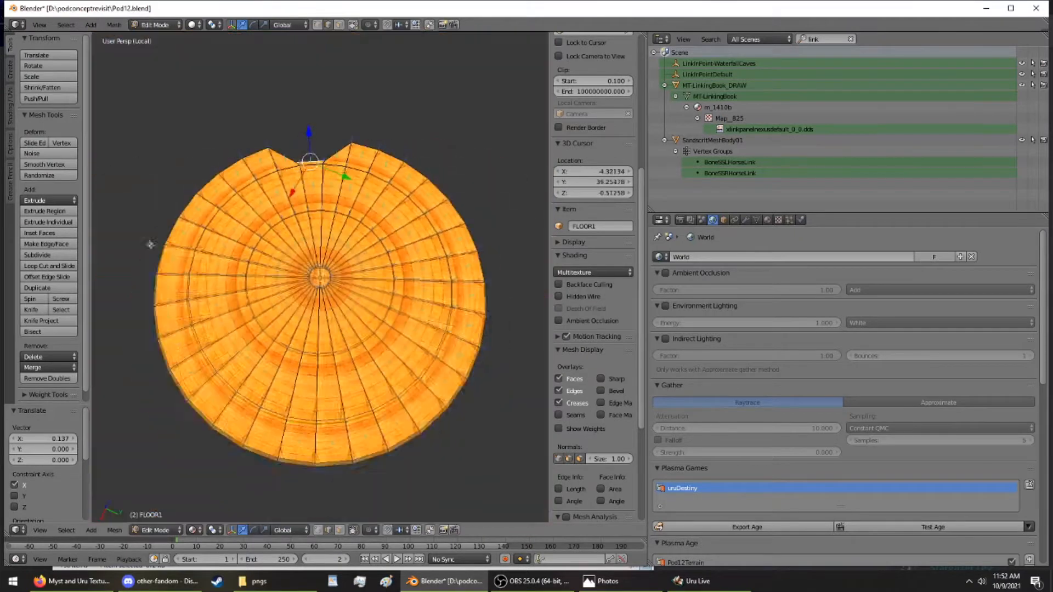
middle_click_drag(230, 127, 256, 274)
scroll(256, 275, "up", 4)
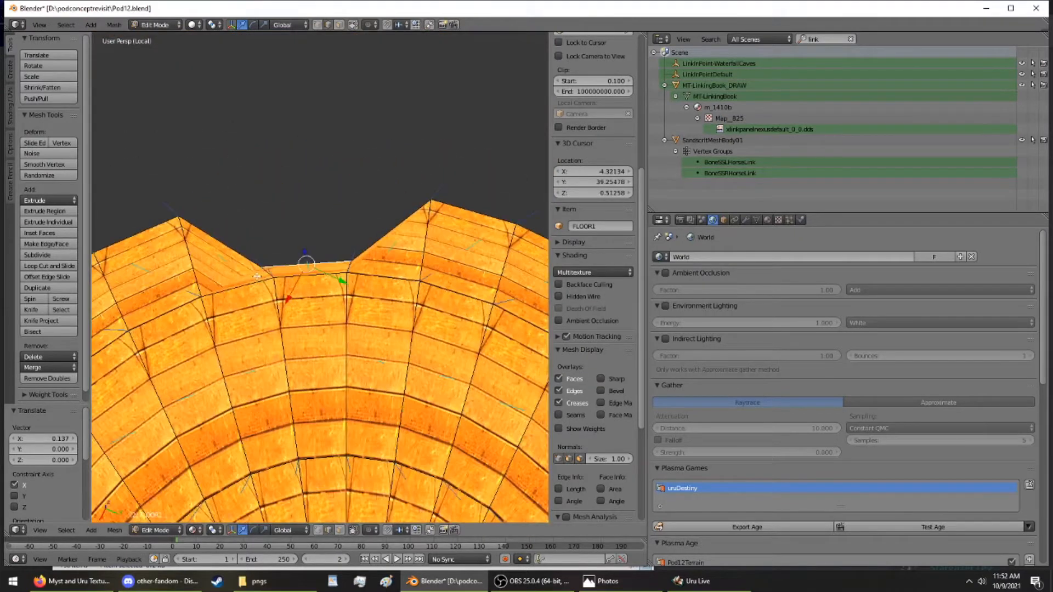
right_click(189, 254)
left_click(339, 24)
right_click(181, 255)
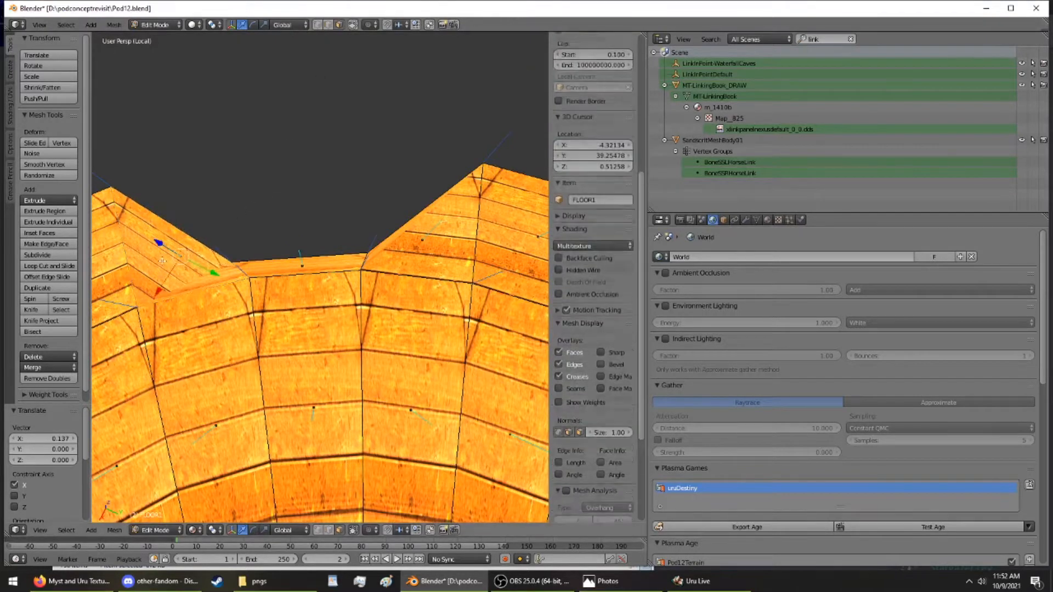
right_click(399, 250, "ctrl")
middle_click_drag(303, 261, 296, 257)
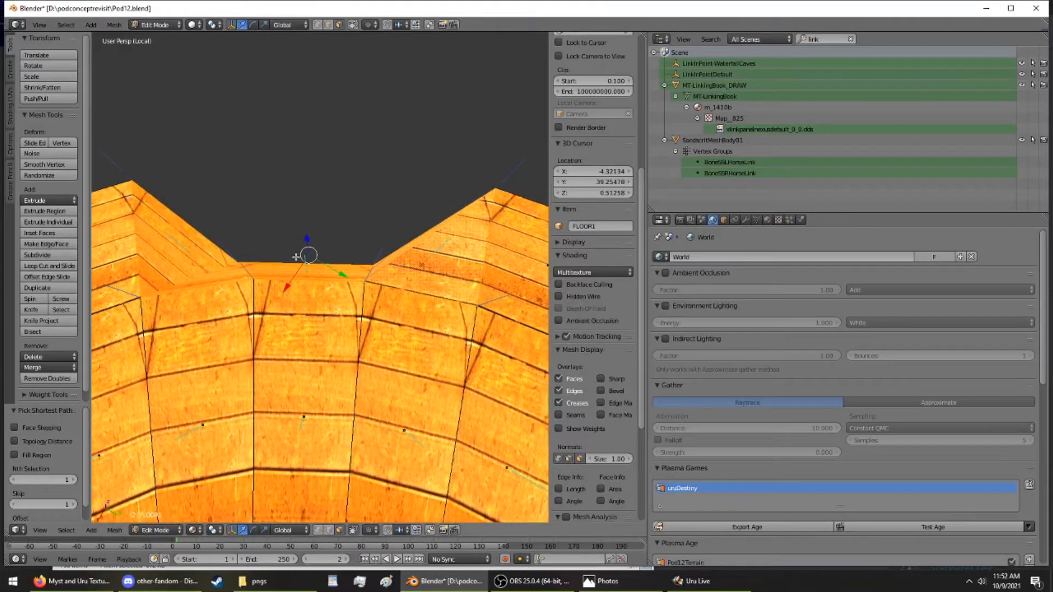
Project the selected notch faces' UVs from view with Scale to Bounds, and change the Properties editor to the UV/Image Editor
key("x")
left_click(296, 257)
key("u")
left_click(295, 249)
left_click(661, 220)
left_click(687, 305)
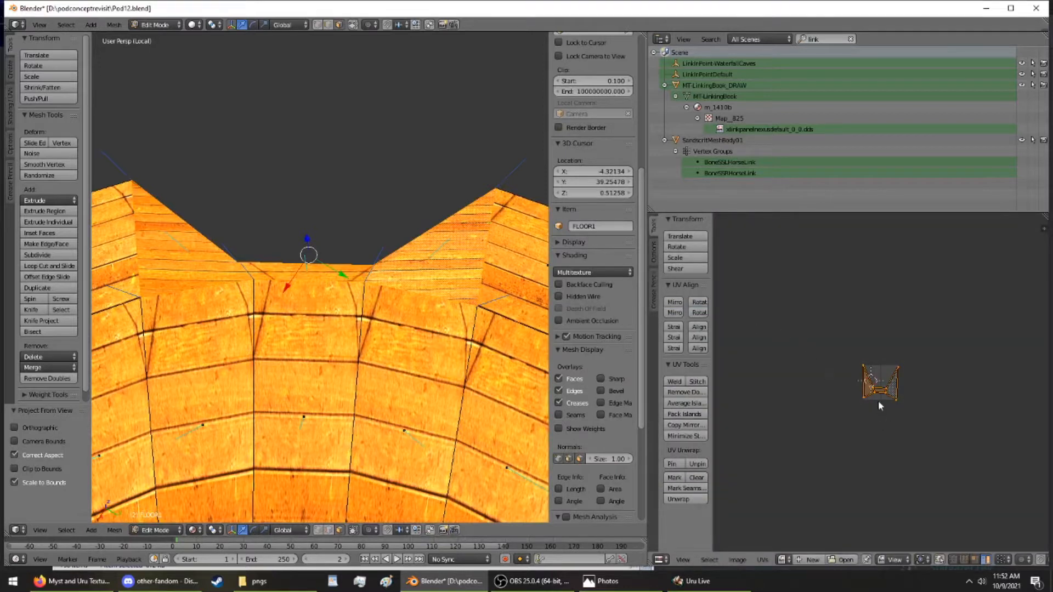
Scale all UVs of the notch faces by about 0.418 and move them by about -0.008 in X and 0.047 in Y
key("a")
key("s")
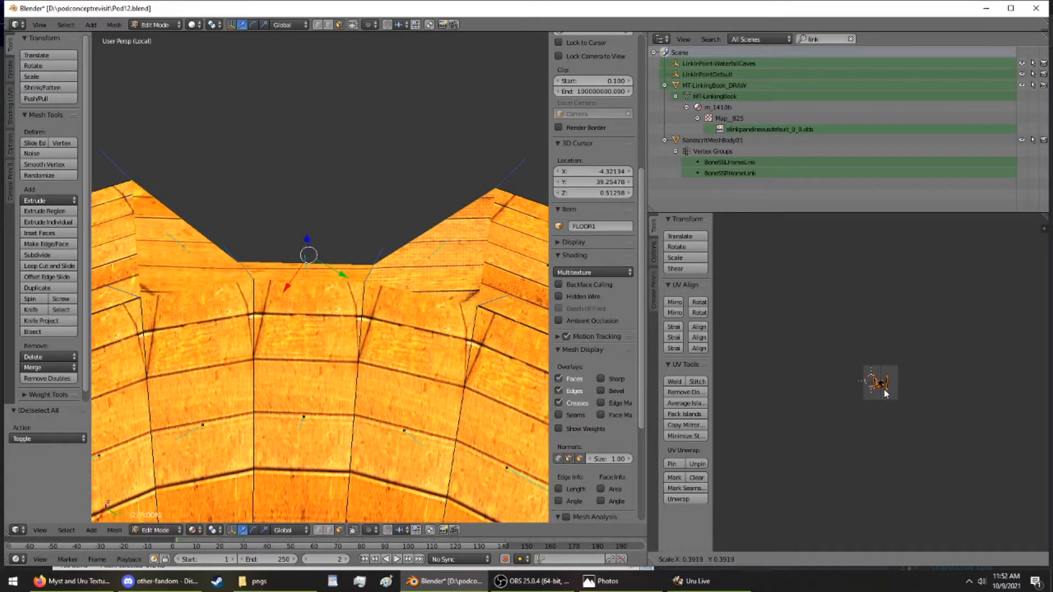
left_click(884, 394)
scroll(876, 383, "up", 7)
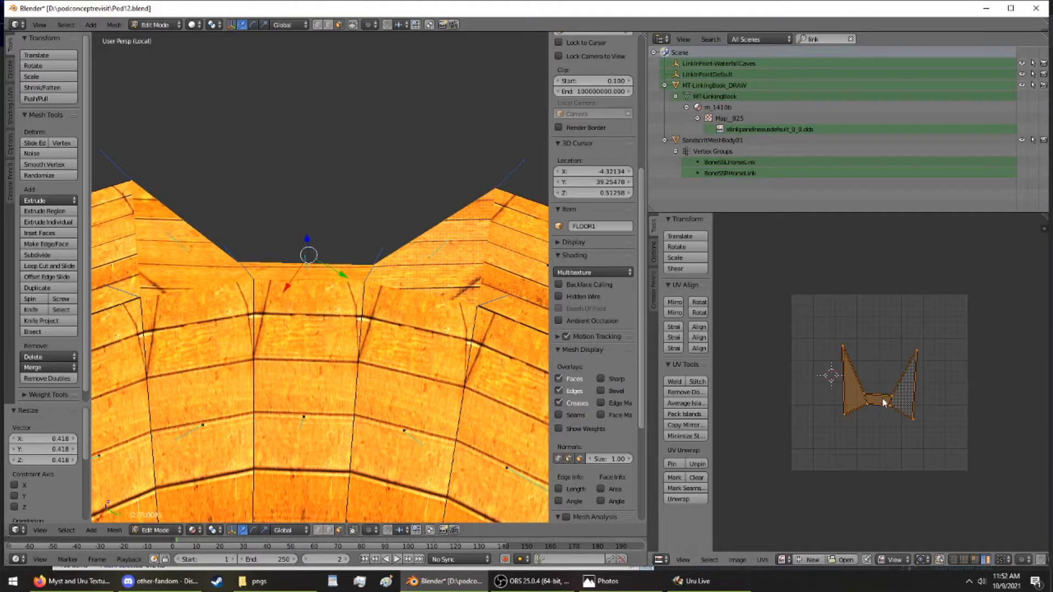
key("g")
left_click(882, 396)
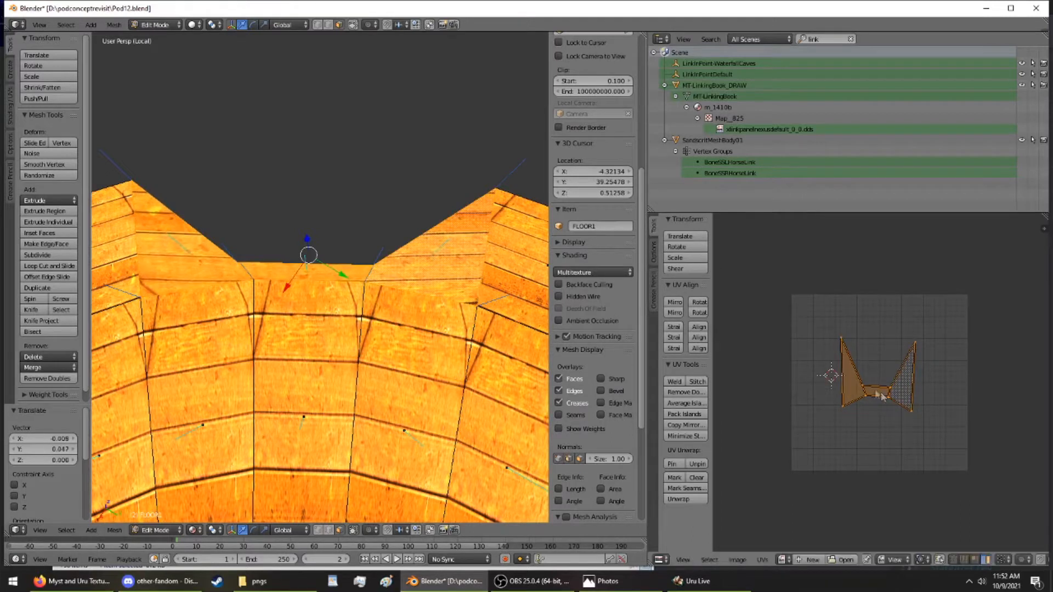
Nudge the notch faces' UVs by about -0.022 in X and -0.009 in Y, followed by about 0.028 and -0.003
middle_click_drag(483, 488, 383, 314)
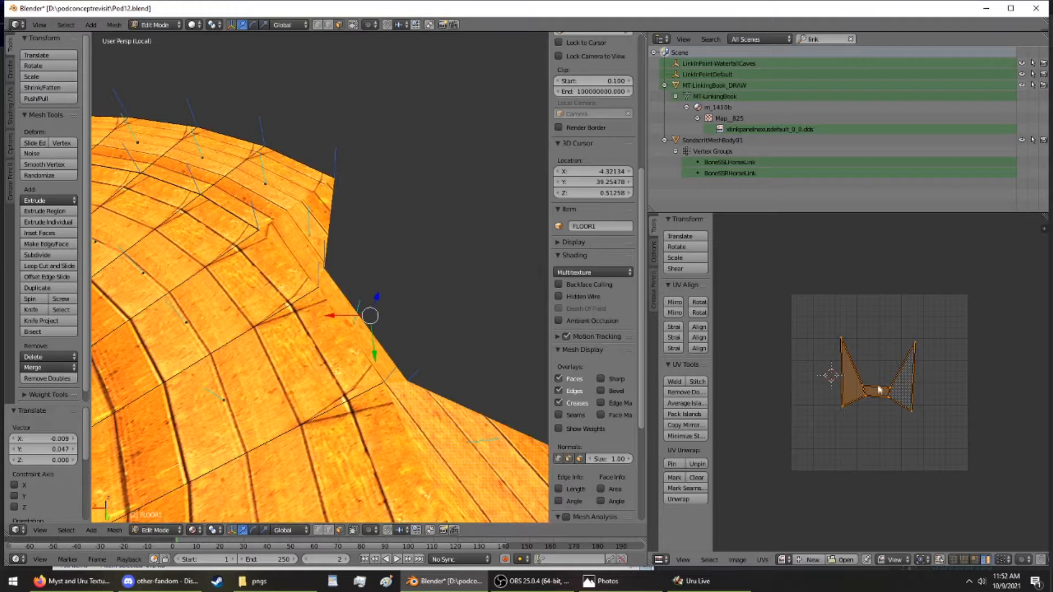
key("g")
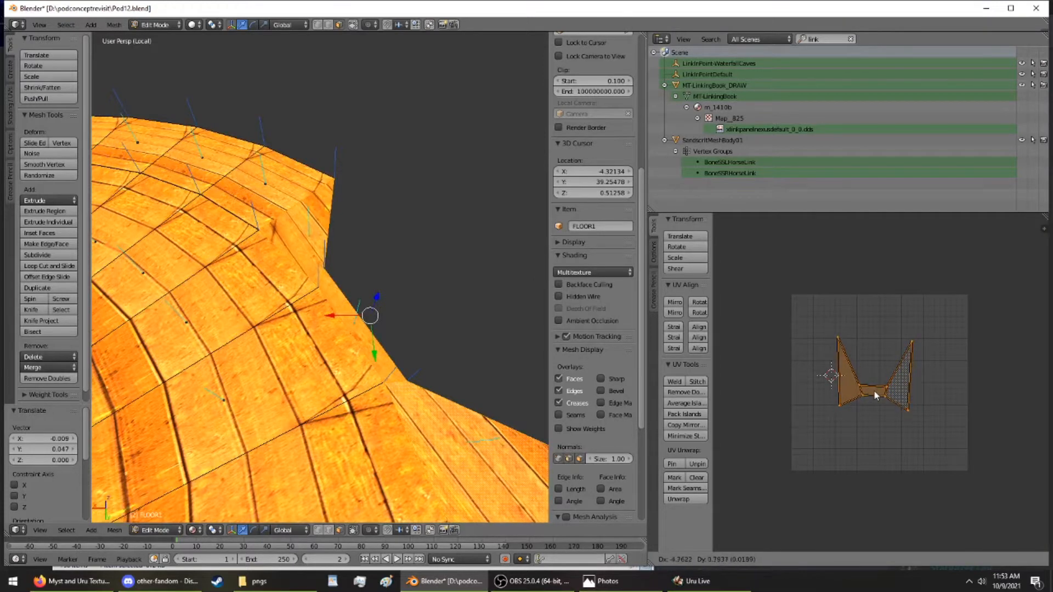
left_click(874, 393)
middle_click_drag(224, 305, 292, 311)
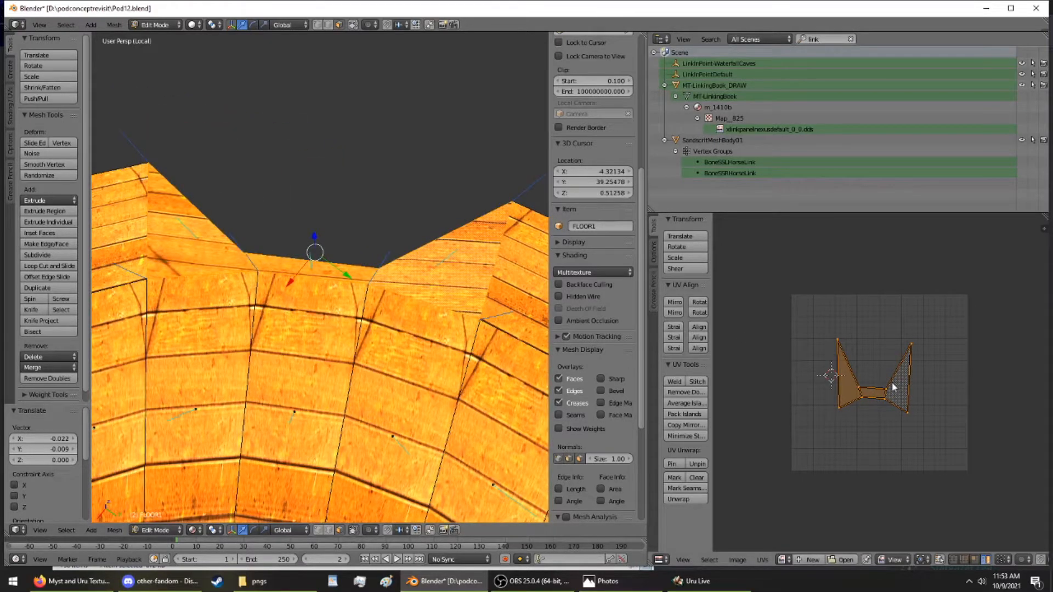
key("g")
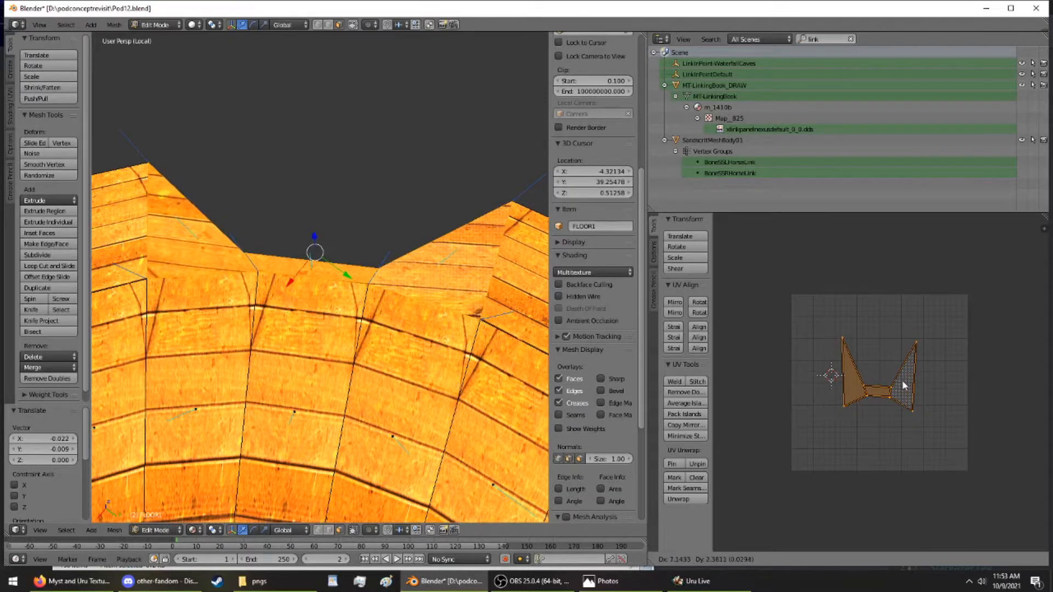
left_click(904, 388)
middle_click_drag(260, 392, 345, 244)
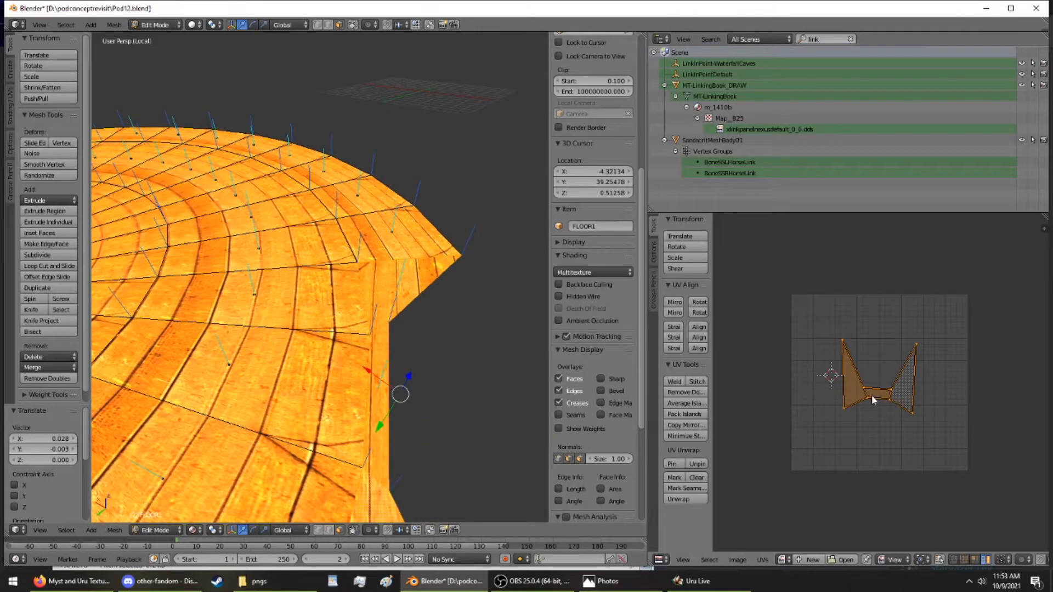
Leave local view and select the FLOOR1 face extending beneath the round stone frame at the linking book pedestal
middle_click_drag(527, 373, 429, 443)
scroll(320, 277, "down", 5)
middle_click_drag(319, 277, 329, 263)
middle_click_drag(236, 82, 400, 455, "shift")
middle_click_drag(401, 219, 295, 159, "shift")
right_click(400, 219)
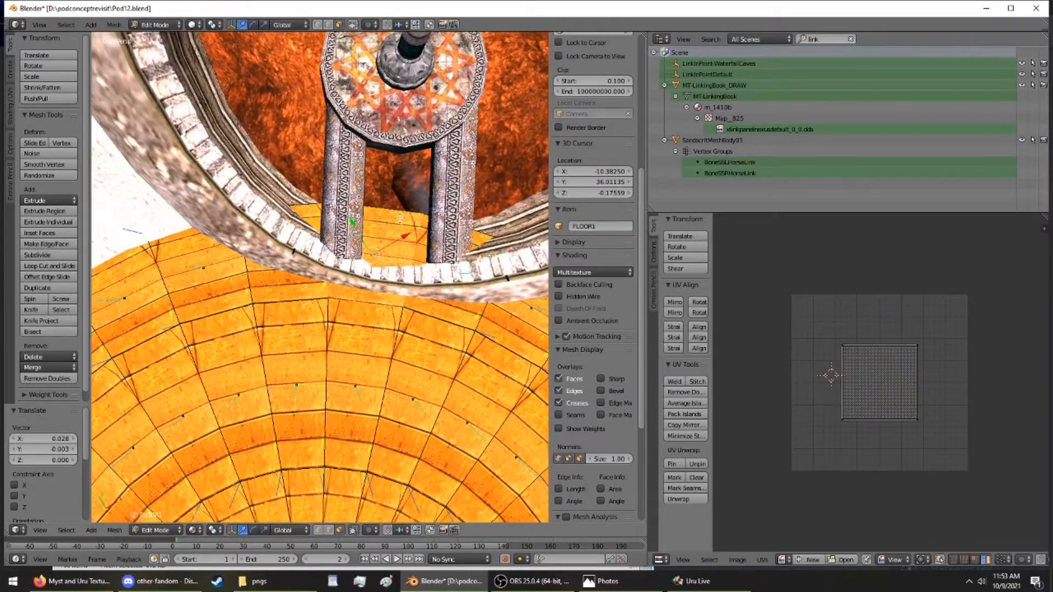
Select FLOOR1's outer edge at the pedestal opening using edge selection and move it about -1.066 in X, -1.468 in Y and -0.017 in Z
middle_click_drag(380, 222, 341, 281, "shift")
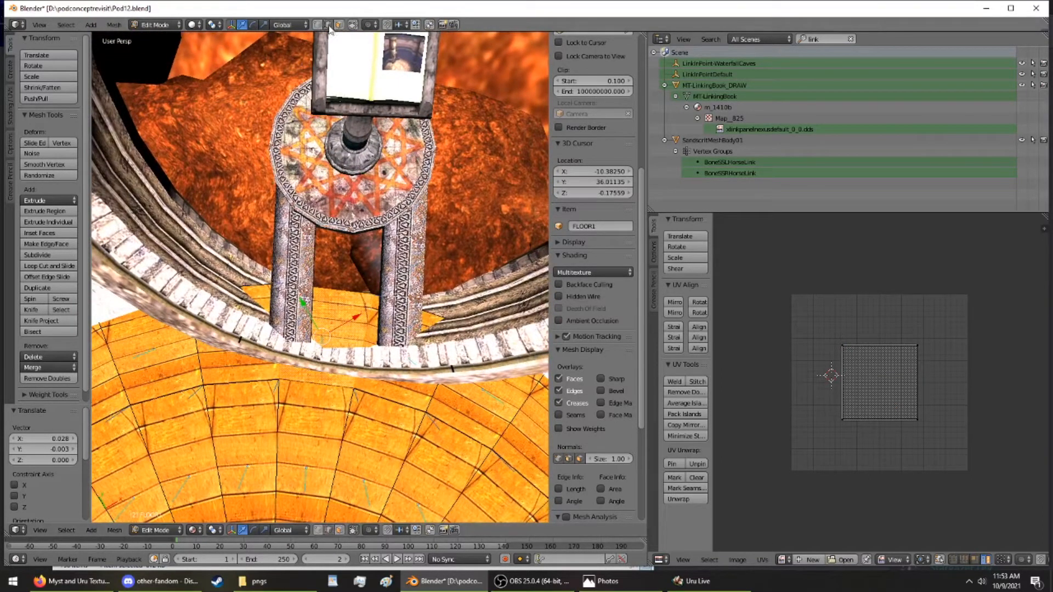
right_click(343, 289)
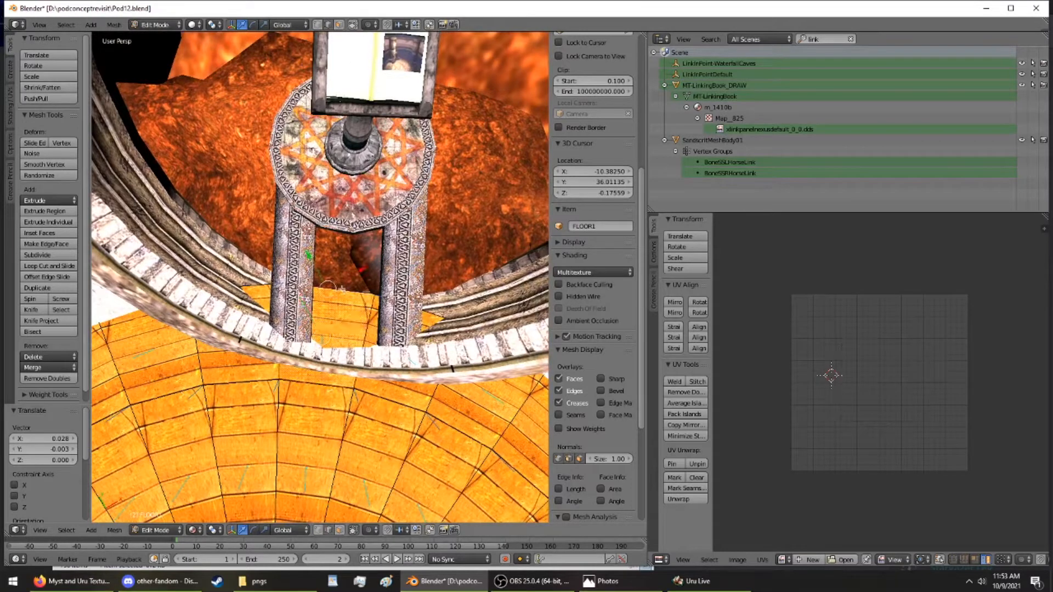
key("g")
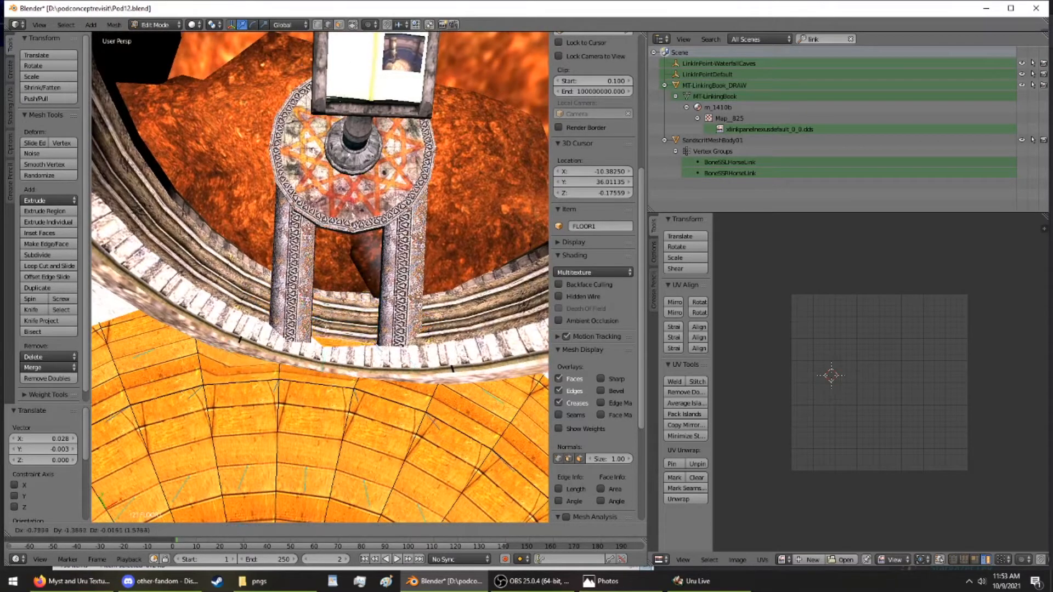
left_click(317, 339)
middle_click_drag(317, 339, 303, 308)
scroll(302, 308, "up", 2)
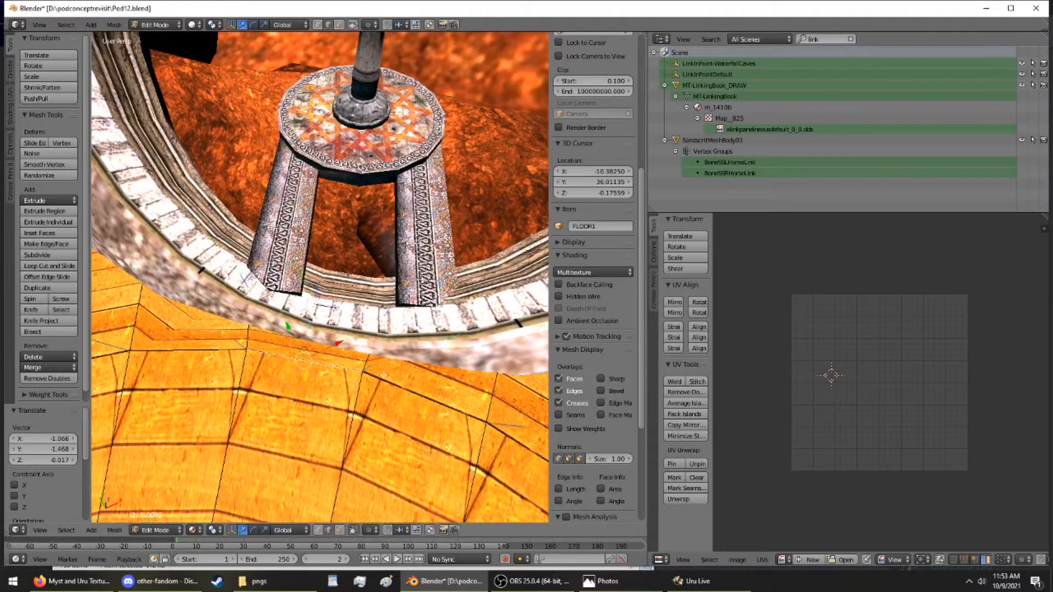
Select the three FLOOR1 faces bordering the pedestal opening and project their UVs from view with Scale to Bounds
scroll(595, 274, "down", 5)
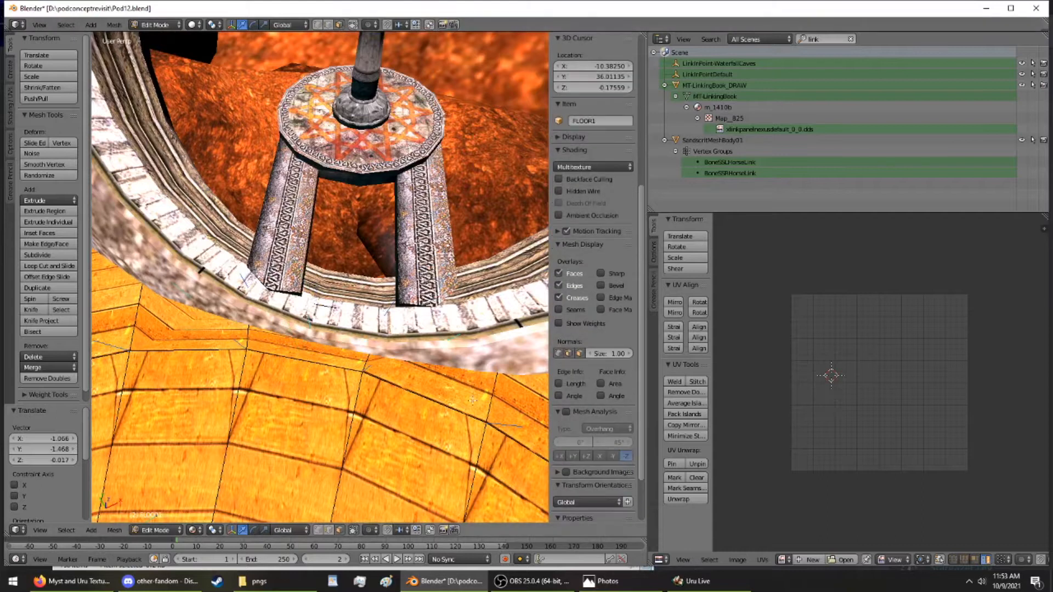
right_click(240, 344)
right_click(270, 343)
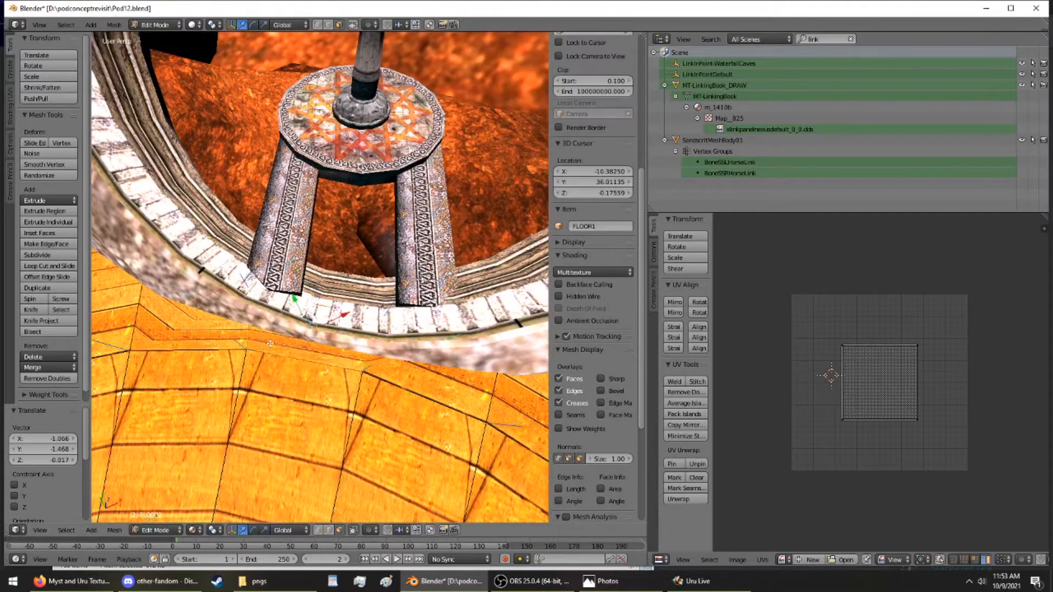
right_click(388, 370)
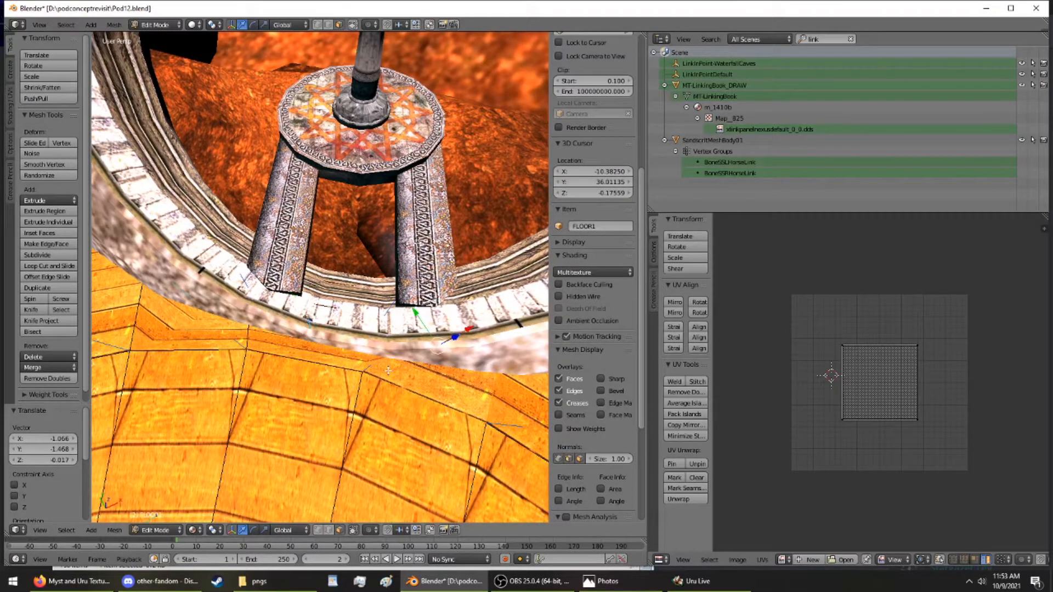
mouse_move(298, 348)
middle_mouse_down()
mouse_move(287, 331)
mouse_move(307, 358)
middle_mouse_up()
key("u")
left_click(307, 358)
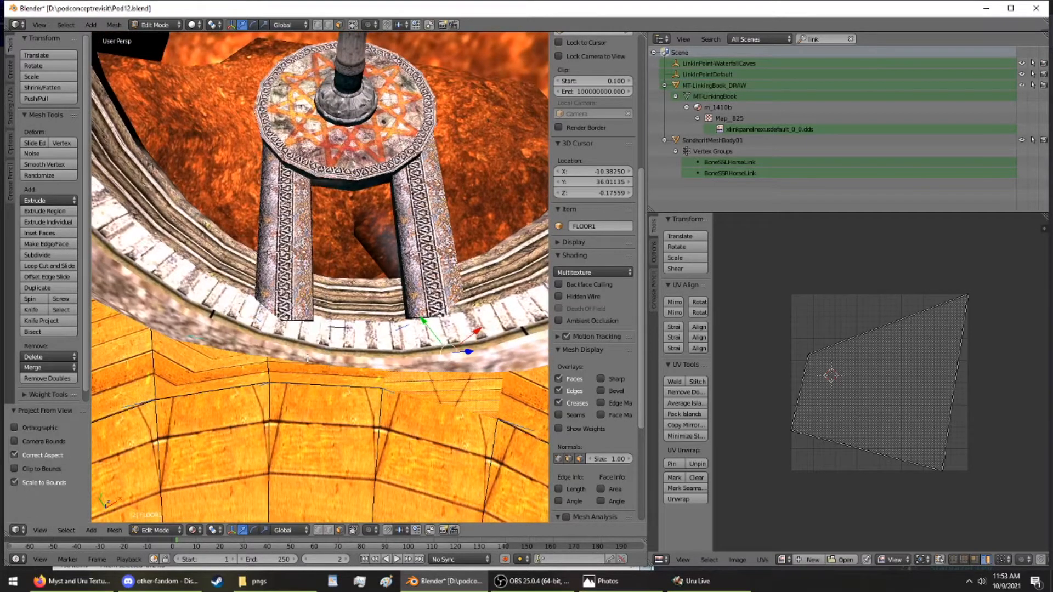
right_click(350, 375, "shift")
right_click(204, 378, "shift")
key("u")
left_click(203, 341)
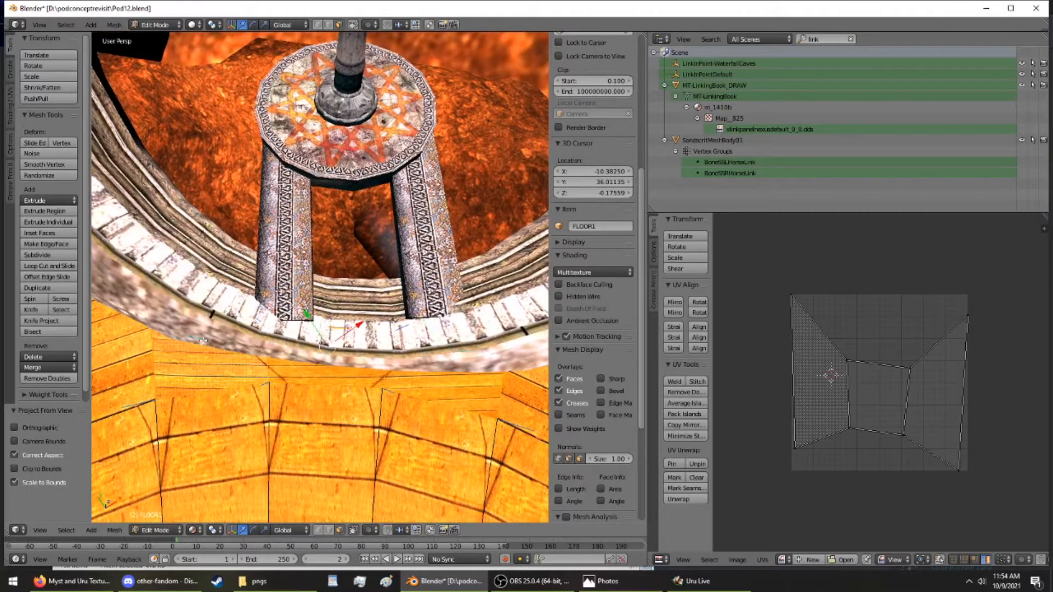
Reset the UVs of the three selected faces and scale all of them by about 0.252
key("u")
left_click(423, 395)
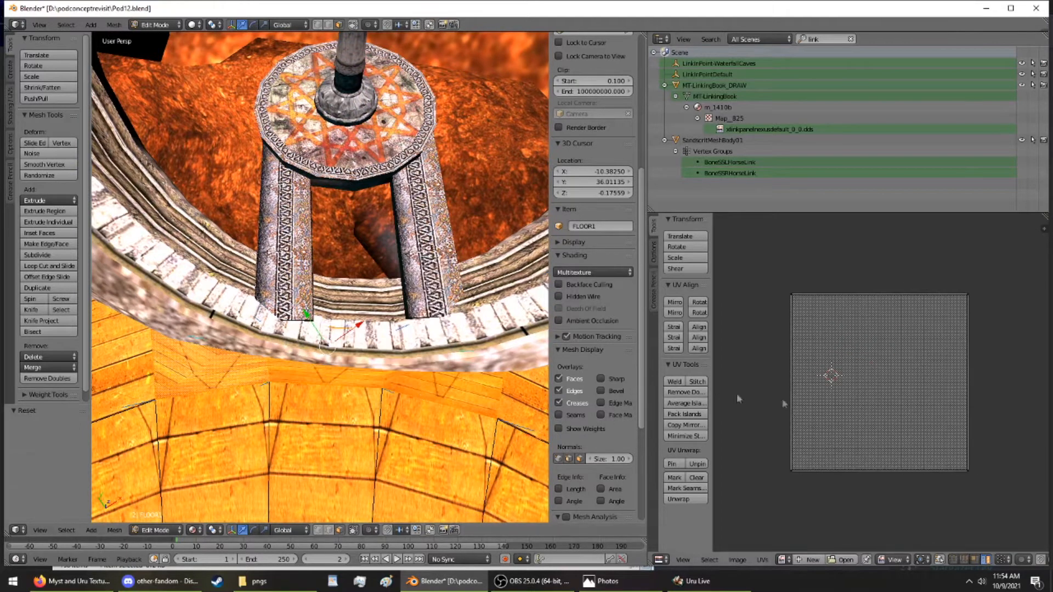
key("a")
key("s")
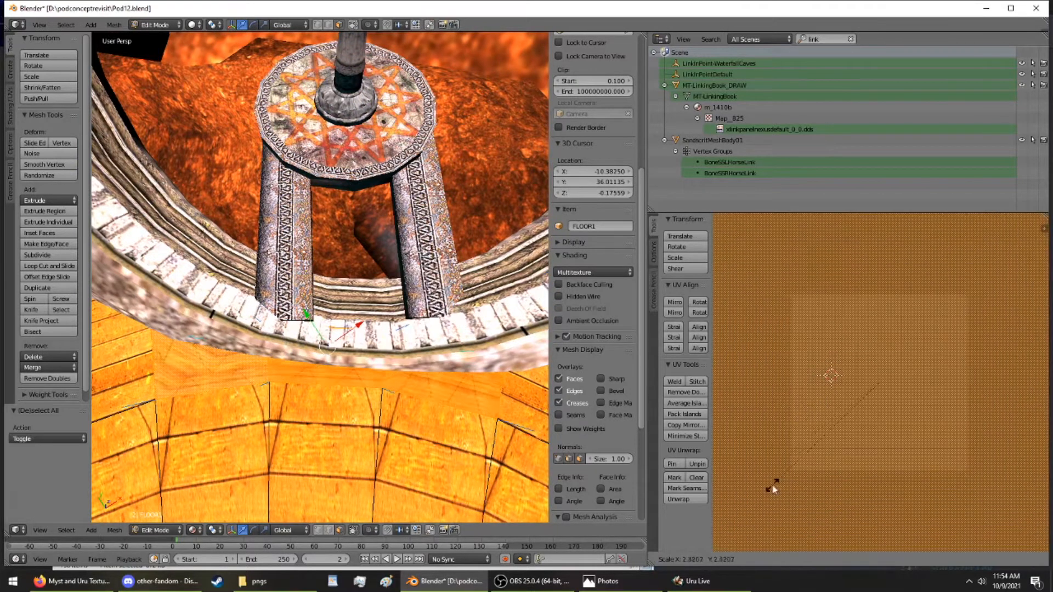
left_click(875, 368)
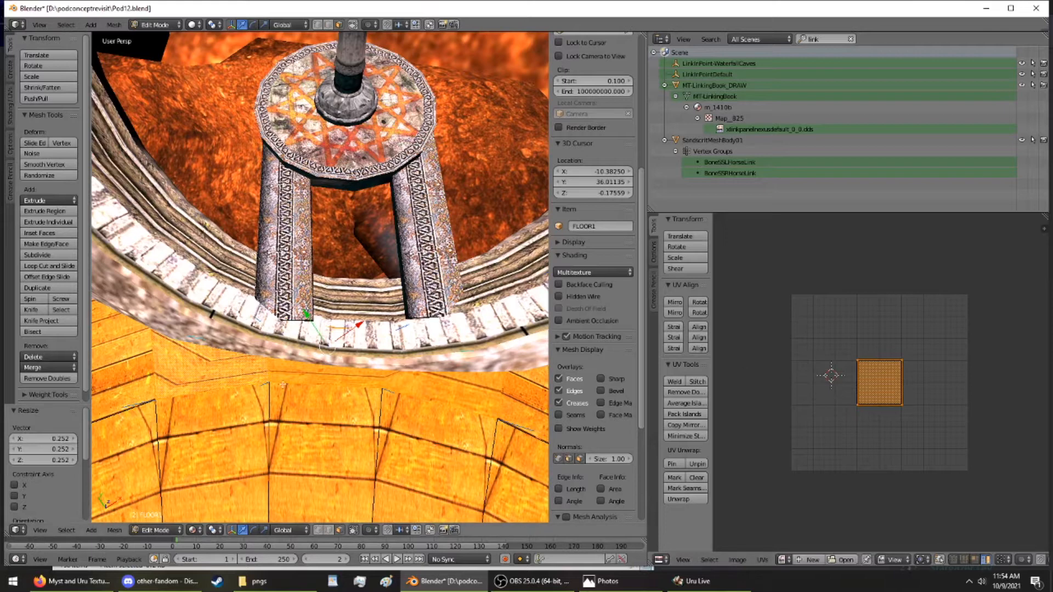
Display the pod12Mystfloor.png image behind the UVs in the UV/Image Editor
scroll(280, 385, "up", 2)
middle_click_drag(241, 378, 353, 508)
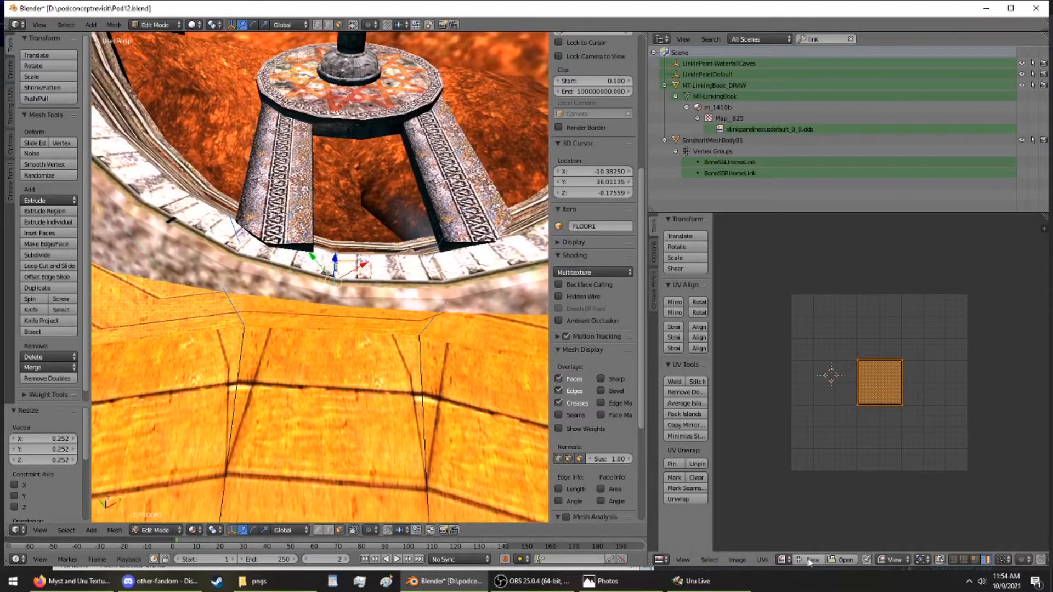
left_click(789, 560)
scroll(808, 528, "down", 5)
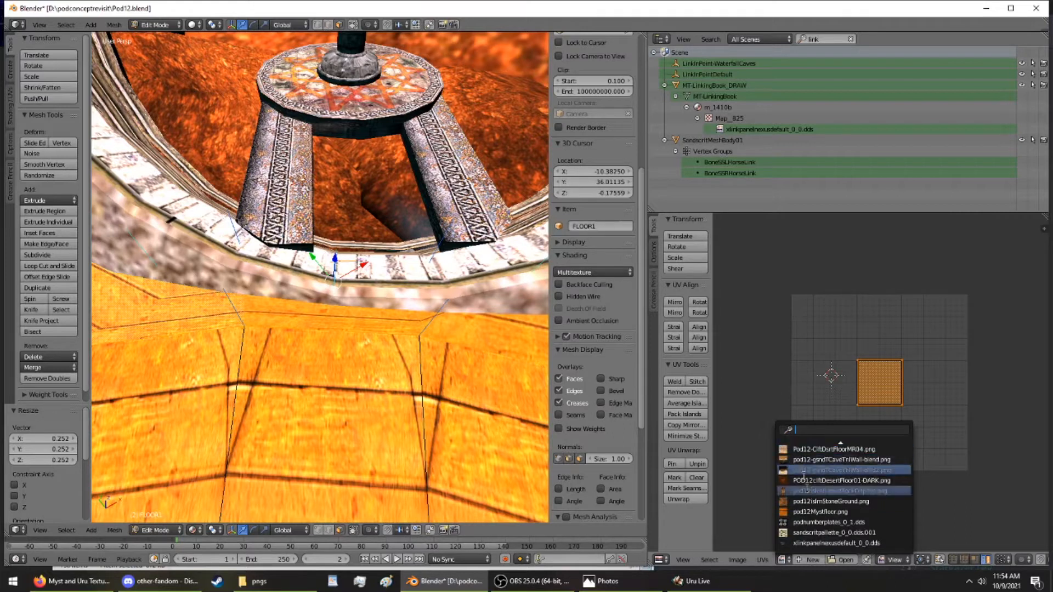
left_click(814, 513)
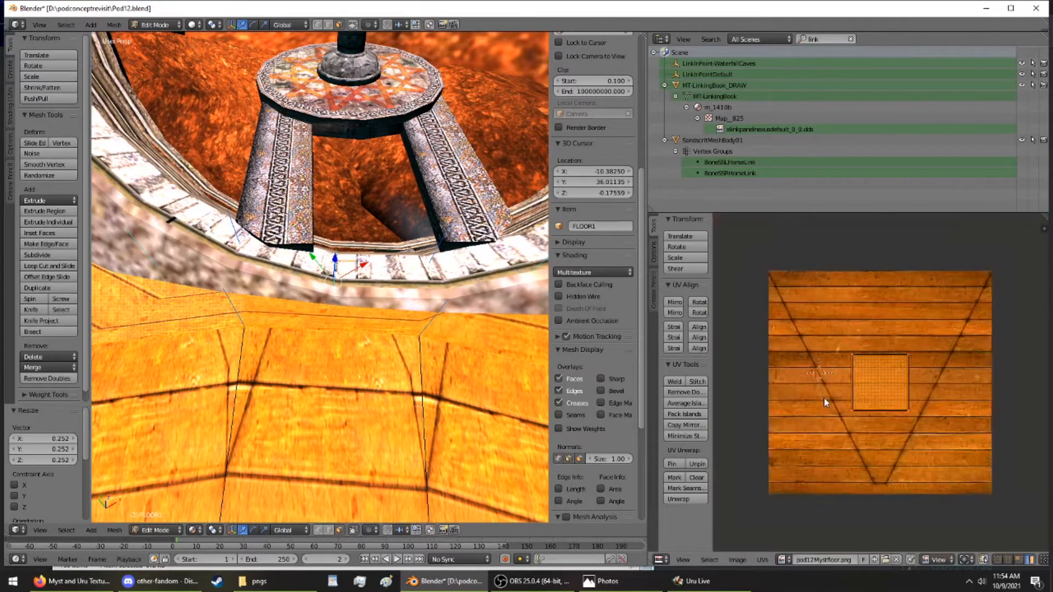
scroll(824, 397, "up", 1)
Select the middle face at the pedestal opening and move its upper UV corners by about 0.015 in X and -0.089 in Y
right_click(299, 322)
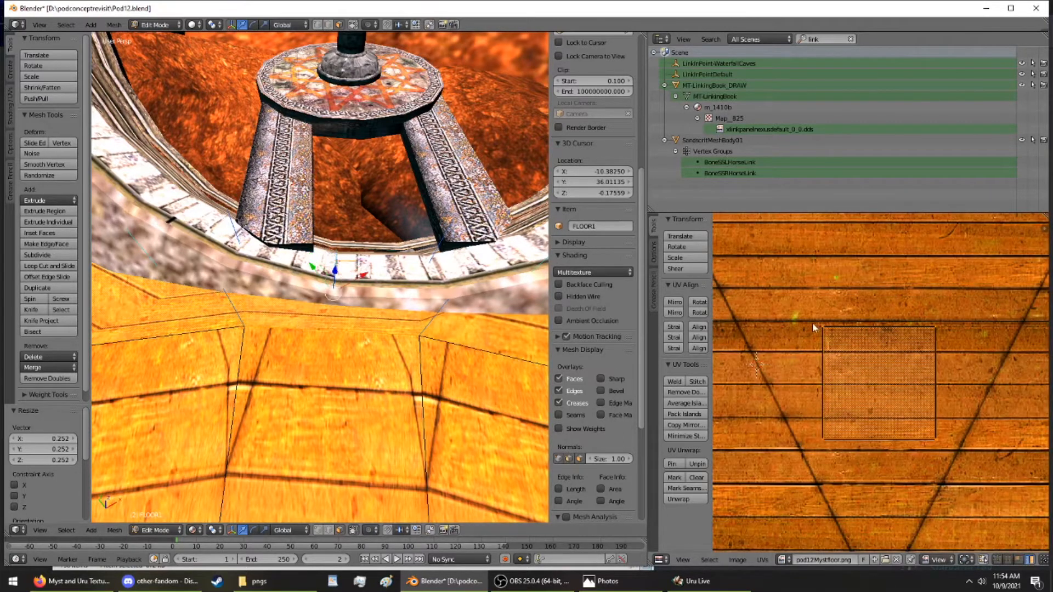
key("g")
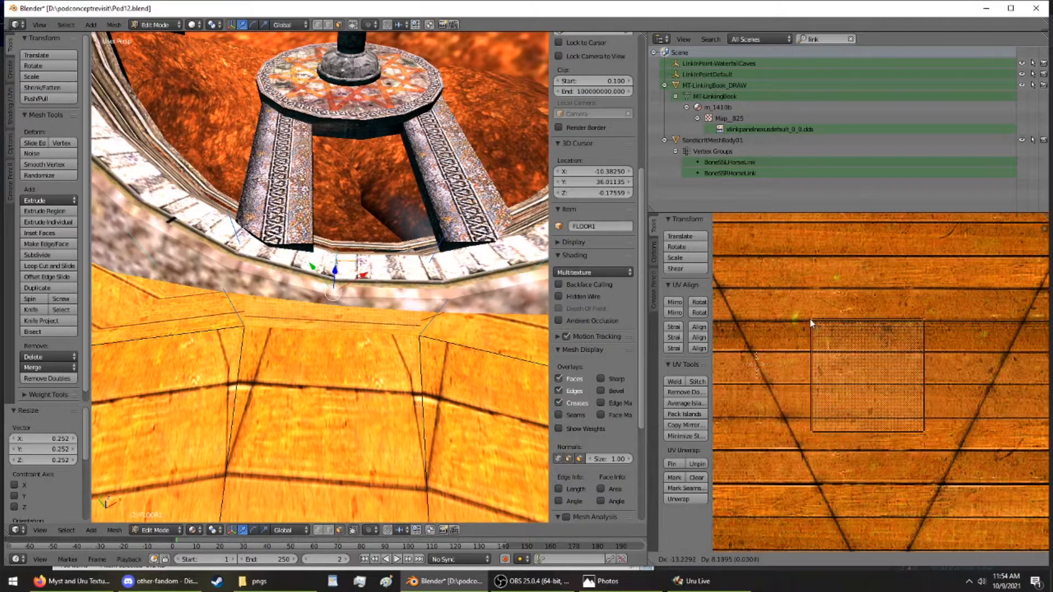
right_click(818, 324)
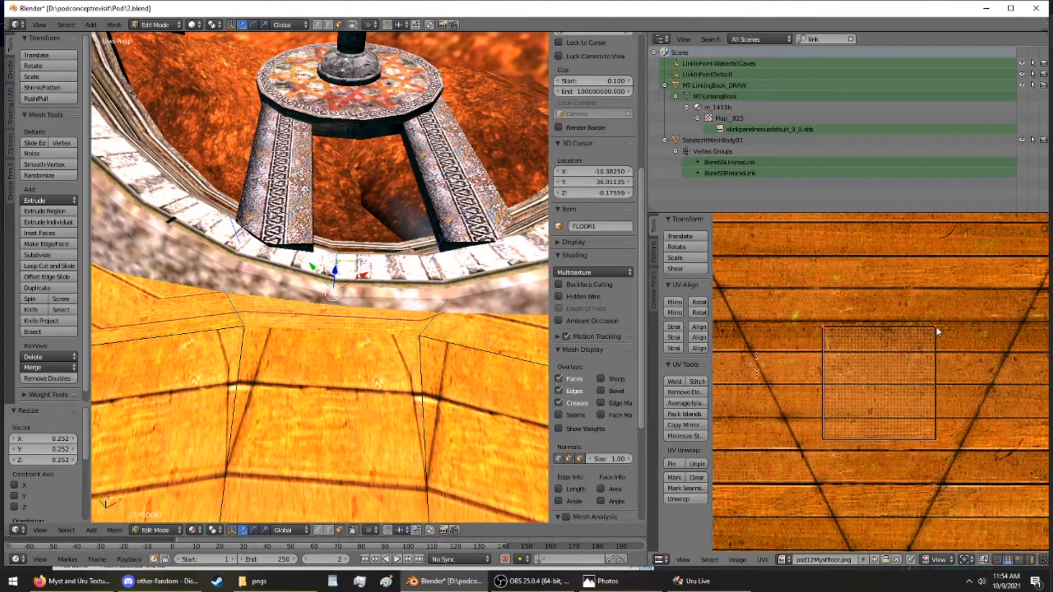
key("g")
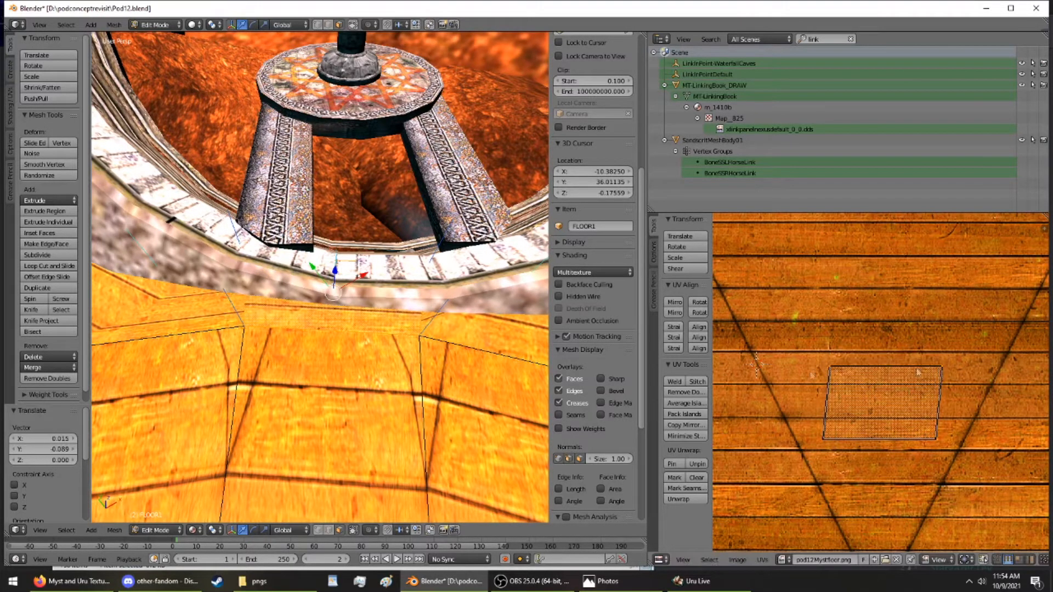
left_click(845, 314)
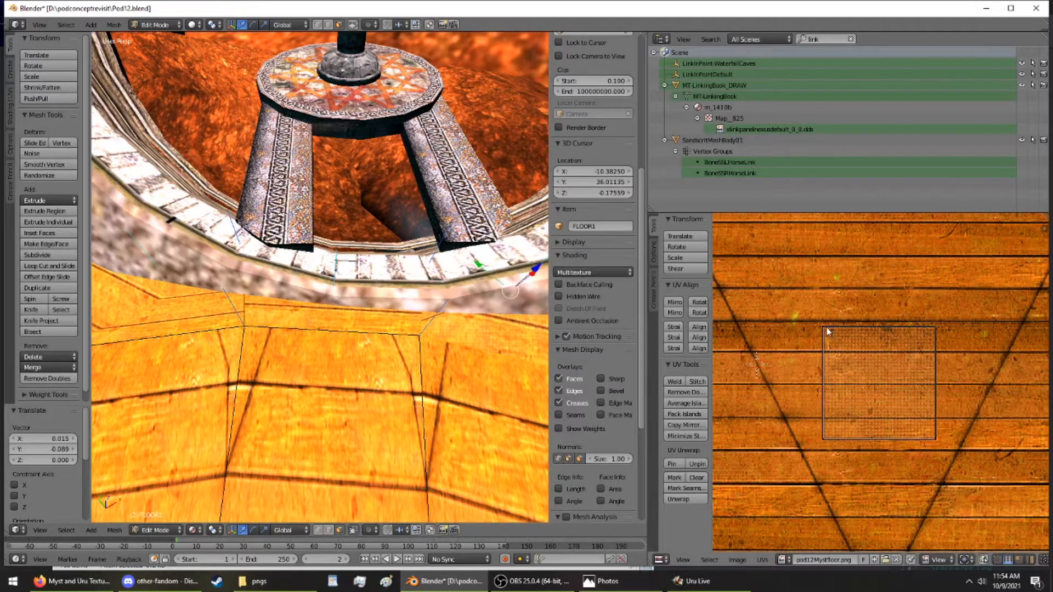
Lower the two bottom UV corners of the opening's right-hand face by about 0.03 in Y to meet the plank seam
key("g")
left_click(823, 439)
key("g")
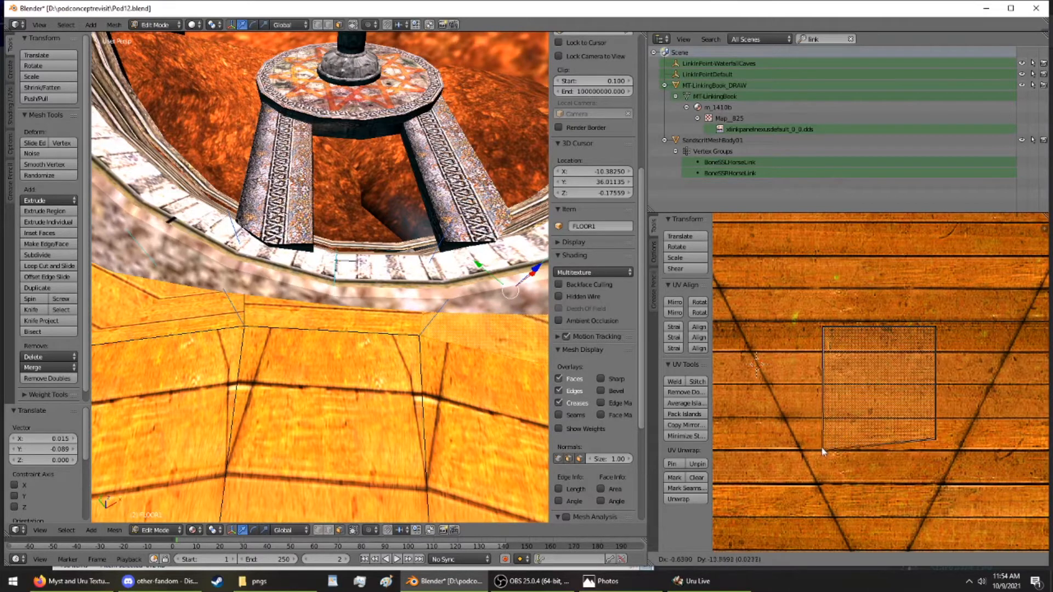
left_click(824, 455)
middle_click_drag(469, 347, 384, 343)
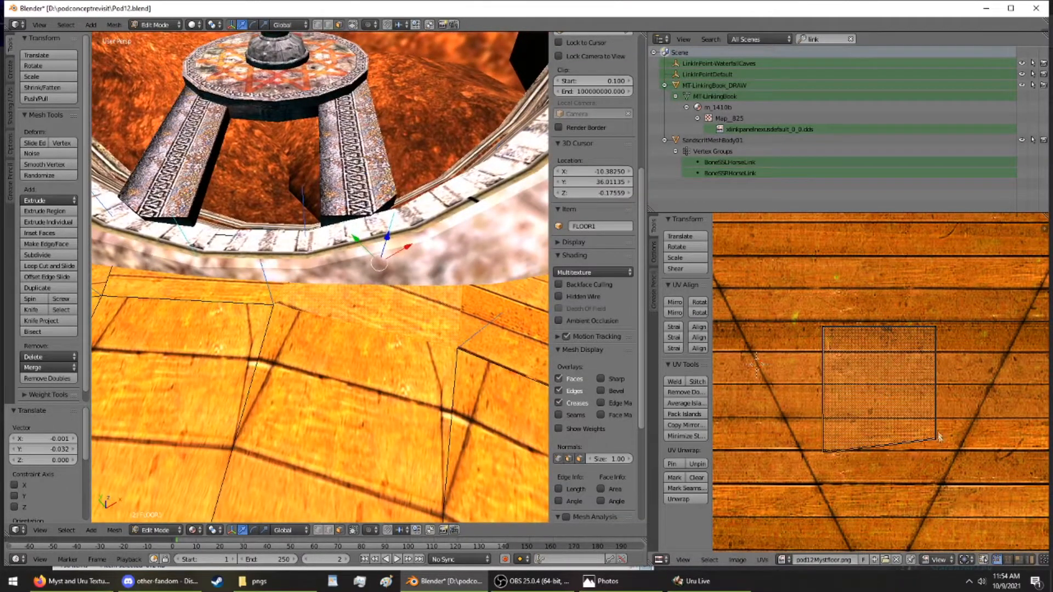
key("g")
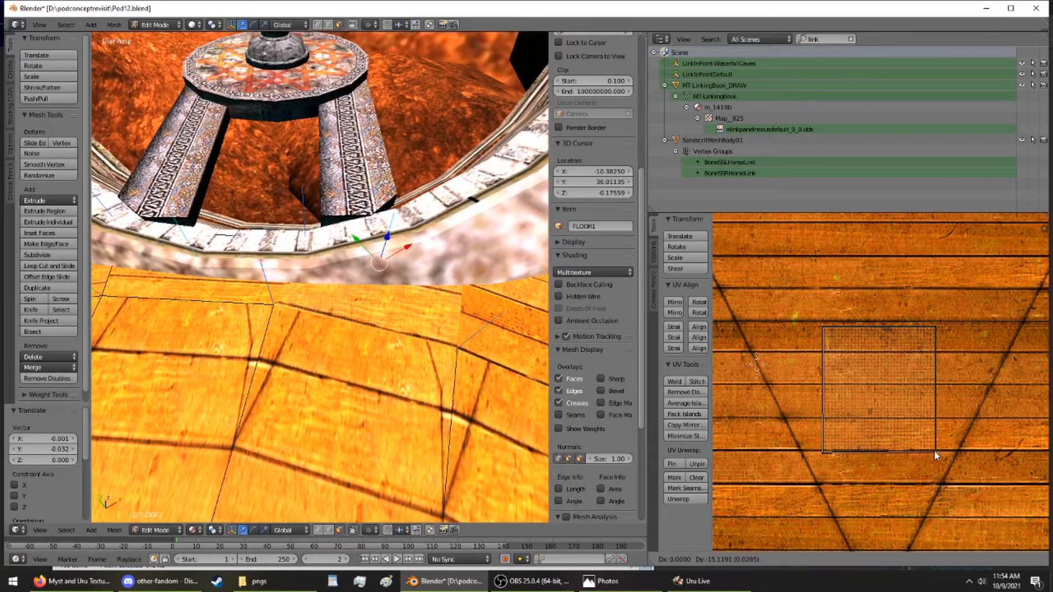
left_click(934, 449)
Move the right-hand face's upper-right UV corner about -0.020 in X and 0.130 in Y, and its upper-left corner about 0.001 and -0.007
right_click(934, 329)
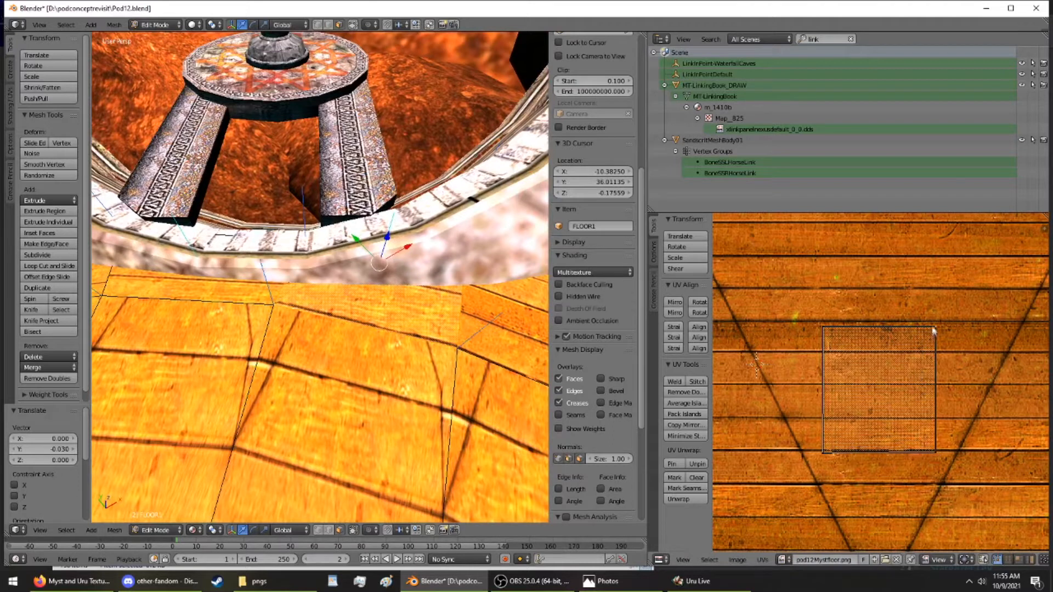
key("g")
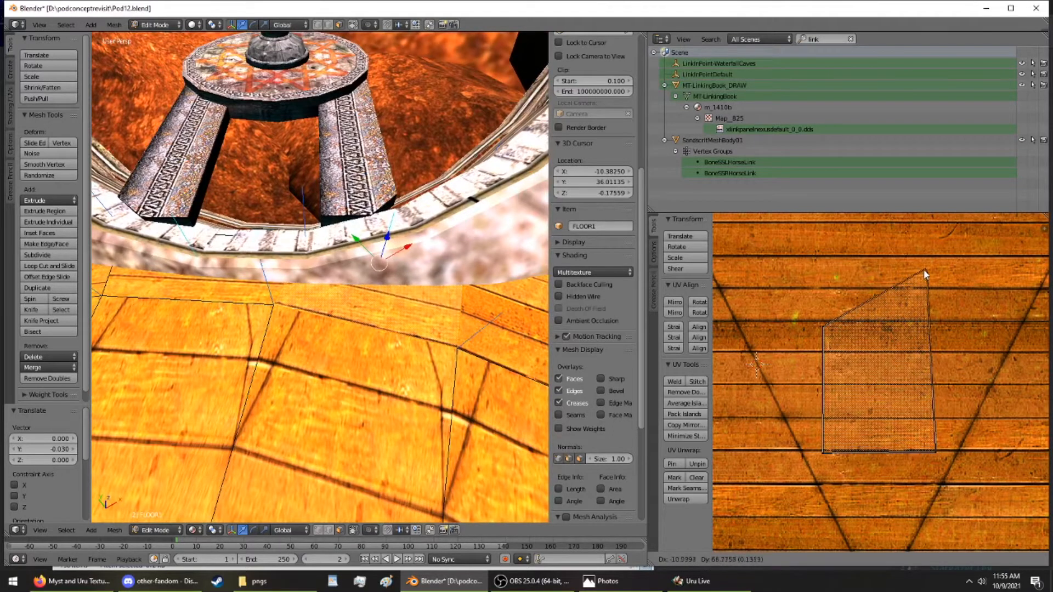
left_click(924, 273)
right_click(825, 332)
key("g")
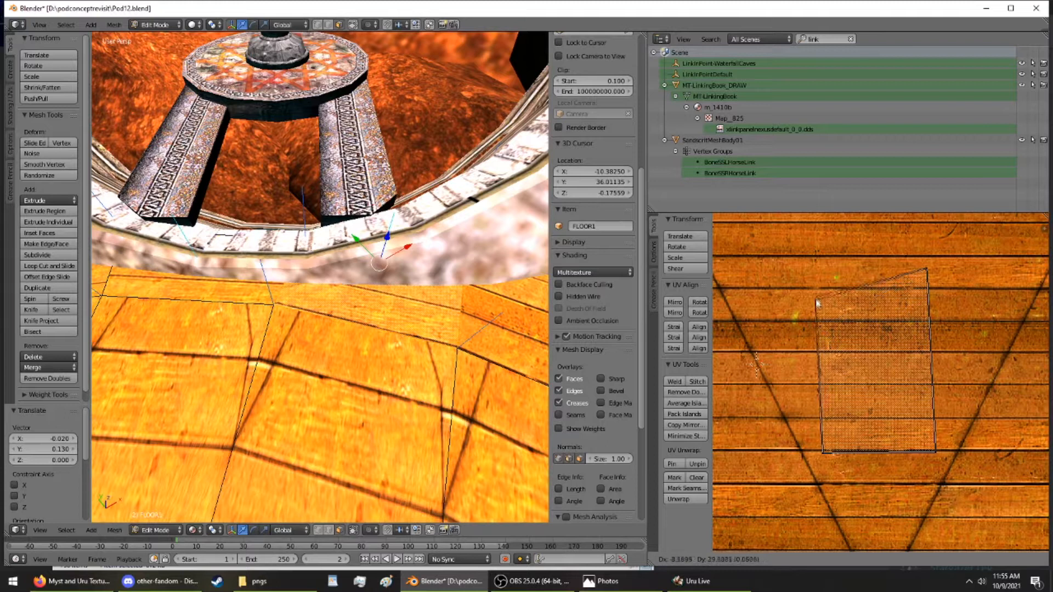
left_click(826, 335)
Select the left-hand face at the pedestal opening, lower its bottom-right UV corner to the plank seam and move the upper-right one 0.010, -0.010
middle_click_drag(444, 312, 141, 339)
right_click(298, 304)
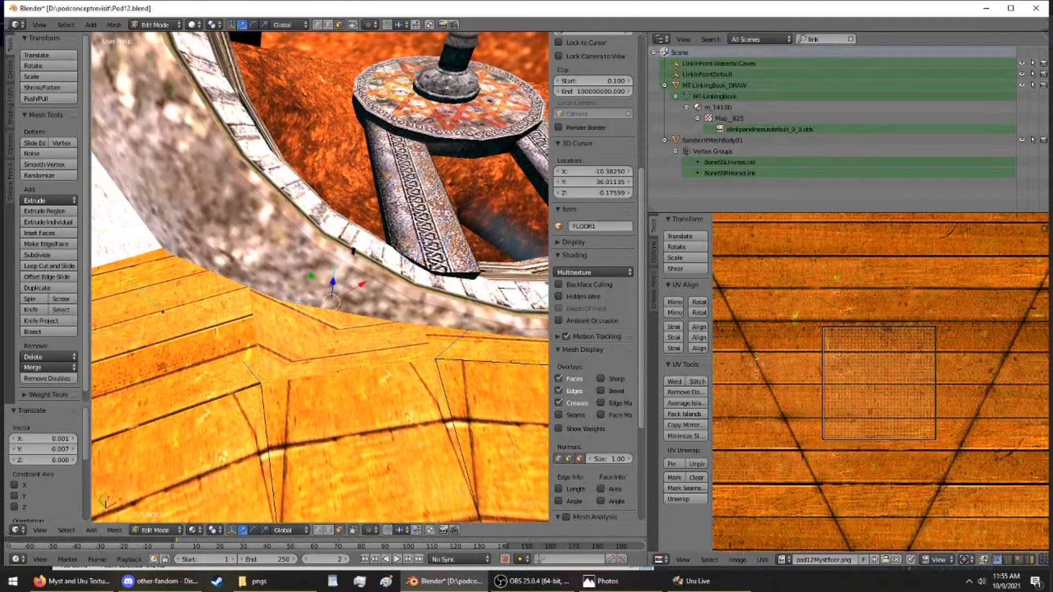
right_click_drag(937, 439, 936, 453)
mouse_move(935, 328)
right_mouse_down()
mouse_move(923, 299)
mouse_move(932, 390)
mouse_move(924, 359)
mouse_move(940, 334)
right_mouse_up()
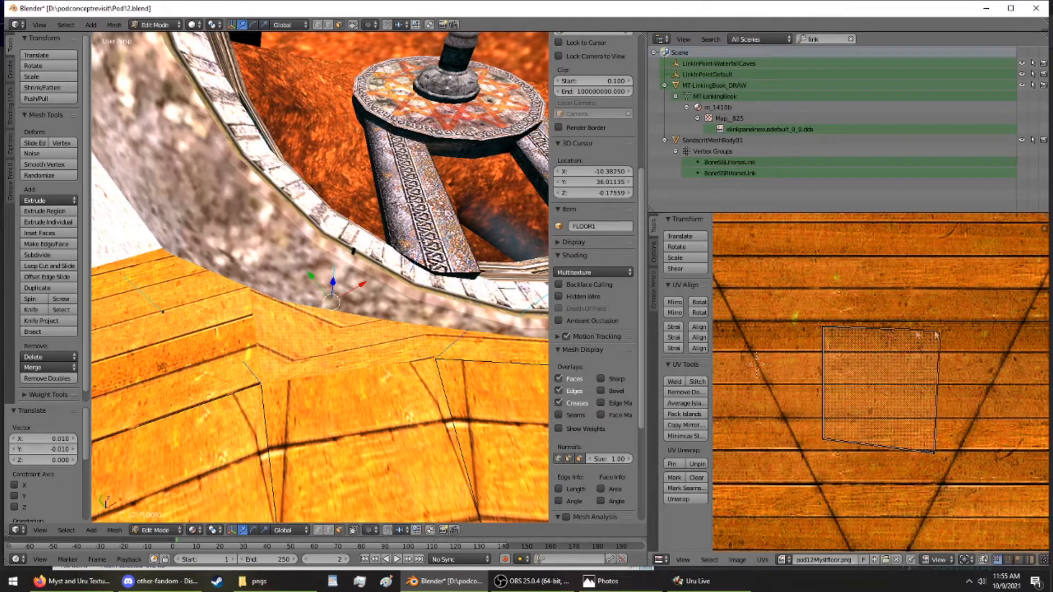
Move the face's lower-left UV corner about -0.006 in X and -0.033 in Y, and its upper-left corner about -0.015 and 0.390
right_click_drag(823, 439, 823, 452)
right_click_drag(823, 332, 801, 380)
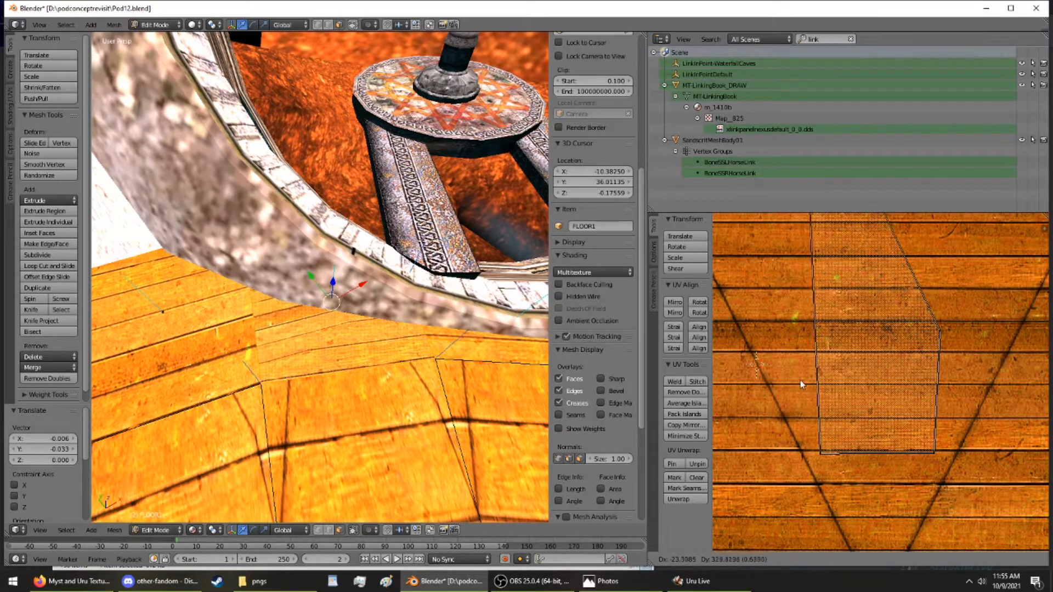
right_click_drag(802, 419, 816, 497)
Nudge the face's upper-right UV corner about 0.001 in X and -0.005 in Y, and move its lower-left corner about -0.058 and 0.116
middle_click_drag(286, 266, 228, 461)
middle_click_drag(236, 416, 264, 355)
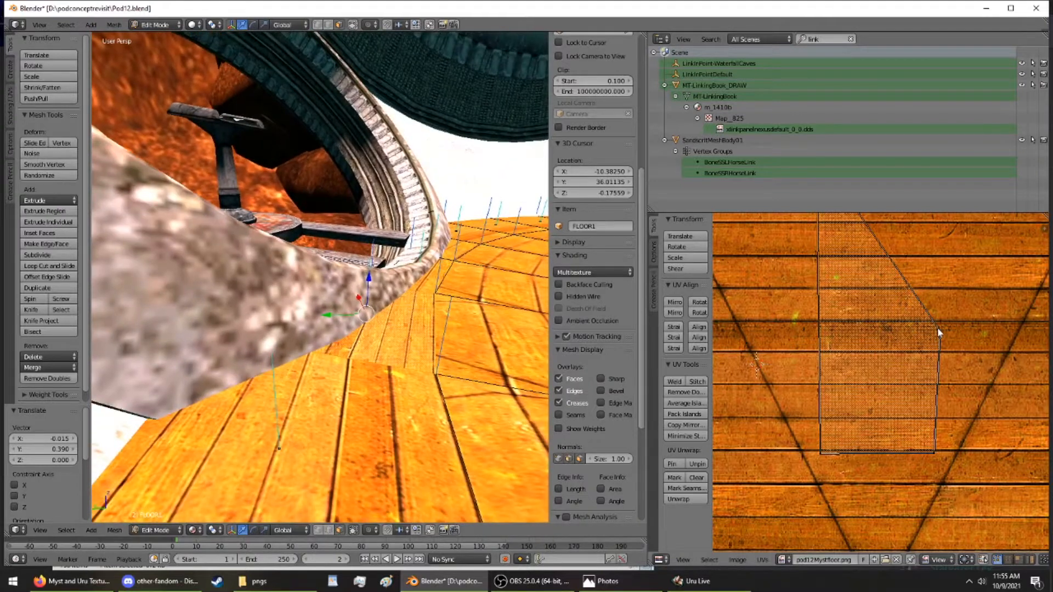
key("g")
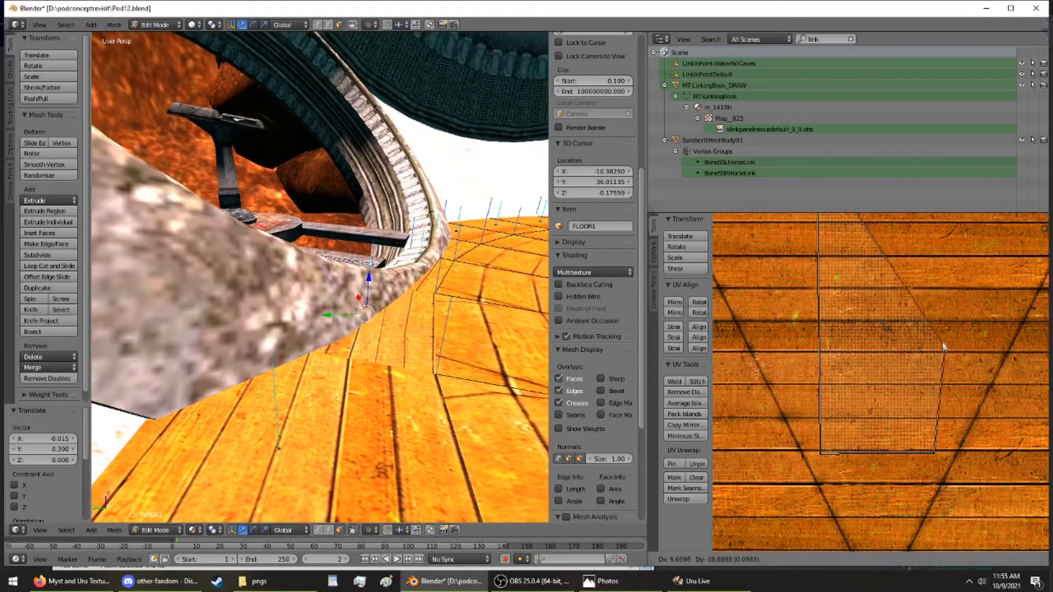
left_click(939, 332)
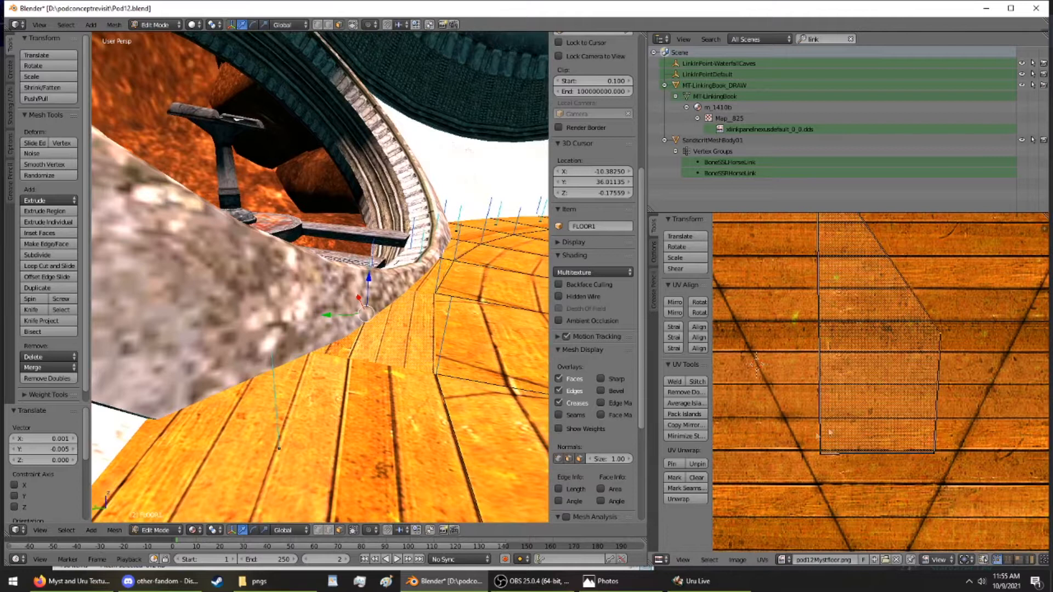
right_click(823, 454)
key("g")
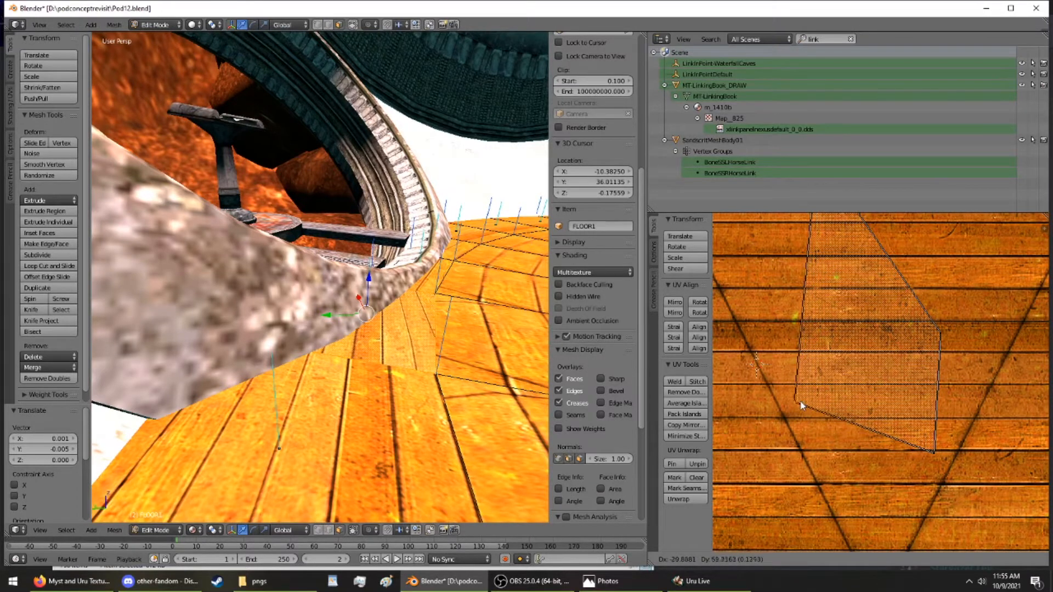
left_click(799, 404)
Move the face's lower-right UV corner about -0.048 in X and 0.112 in Y, and its upper-right corner about -0.022 and -0.005
right_click(934, 451)
key("g")
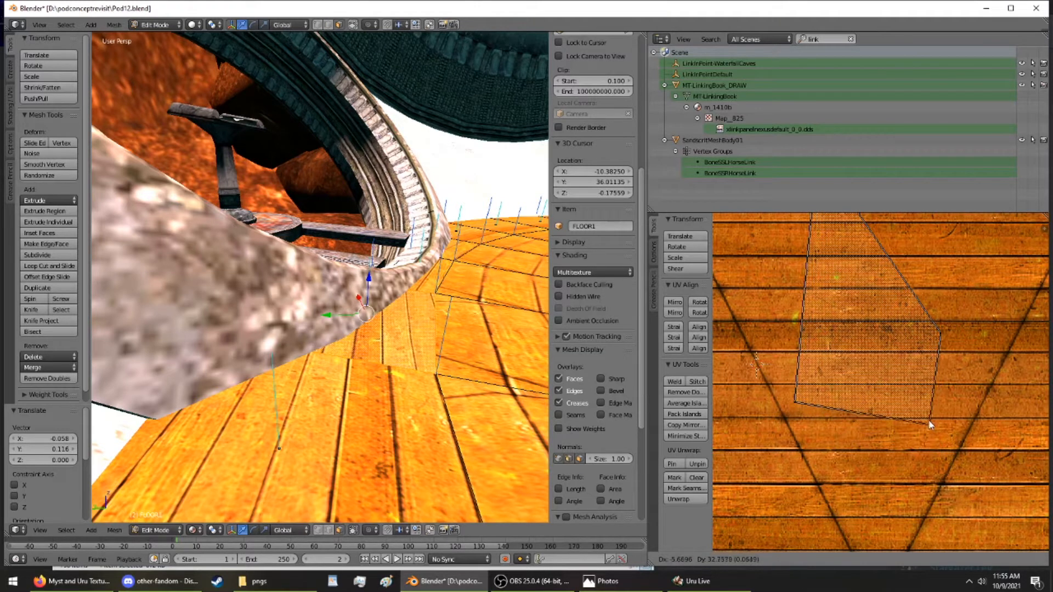
left_click(912, 400)
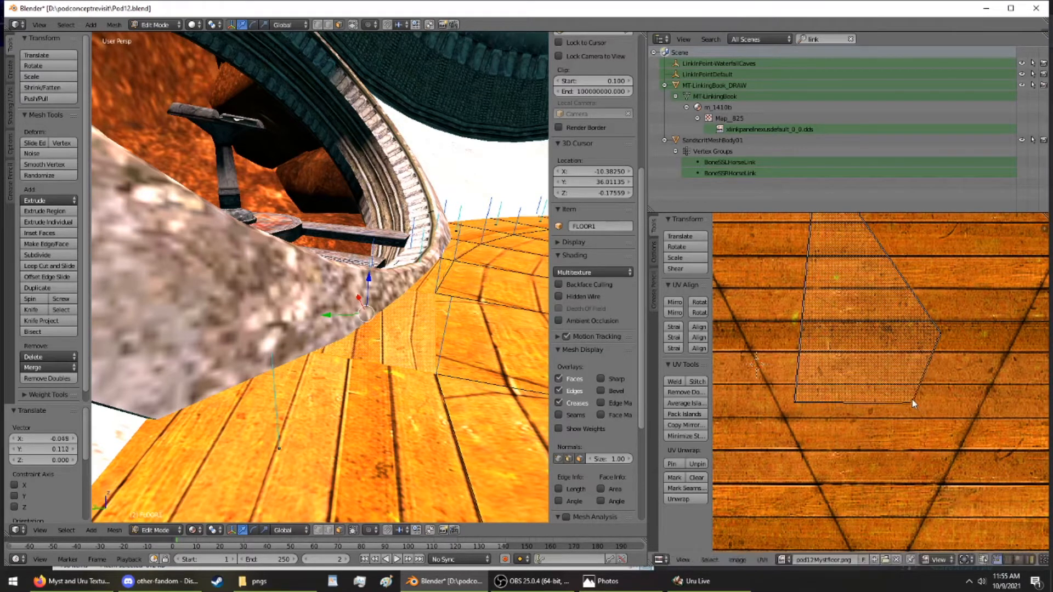
right_click(937, 346)
key("g")
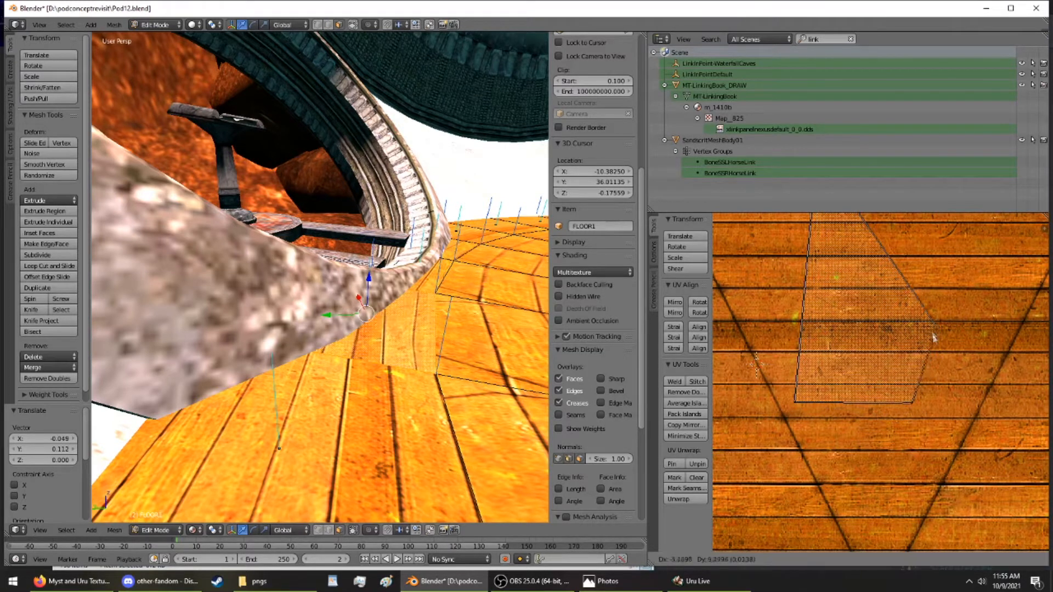
left_click(926, 342)
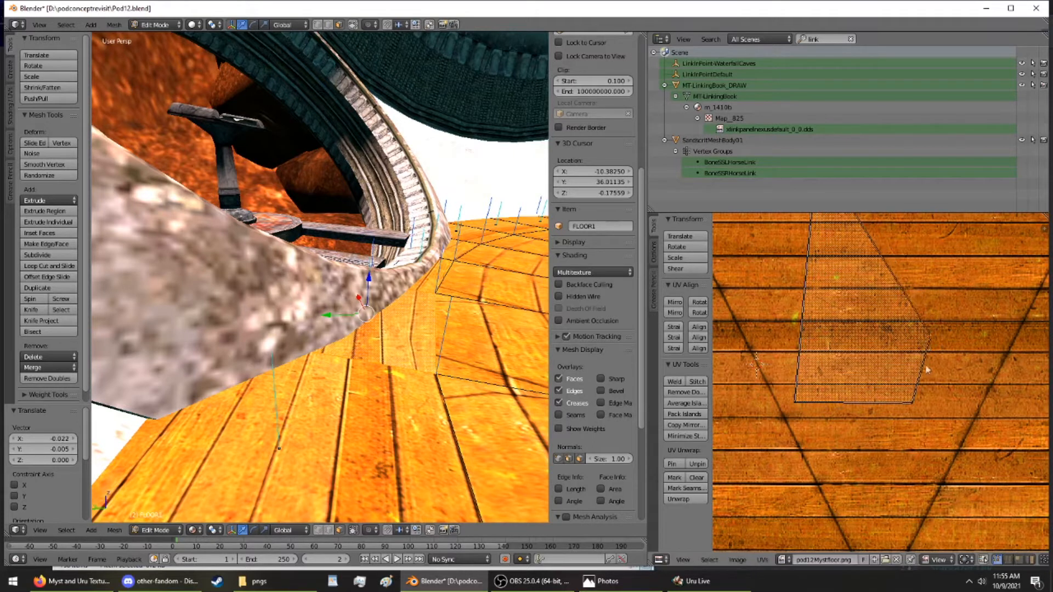
Shift the face's lower-right UV corner about 0.070 in X, and its lower-left corner about 0.023 in X and -0.011 in Y
right_click(909, 400)
key("g")
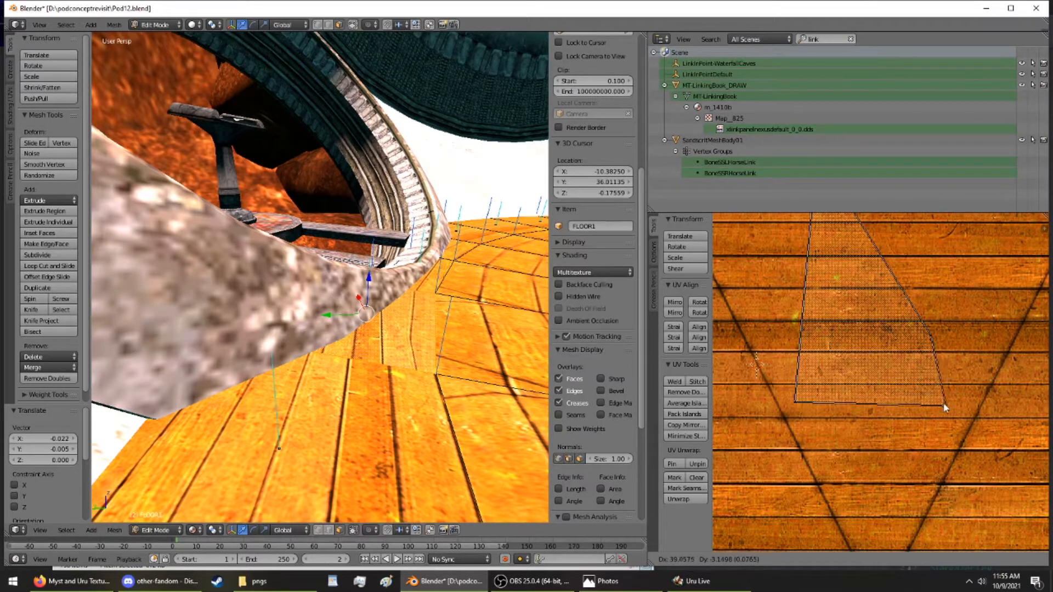
left_click(940, 404)
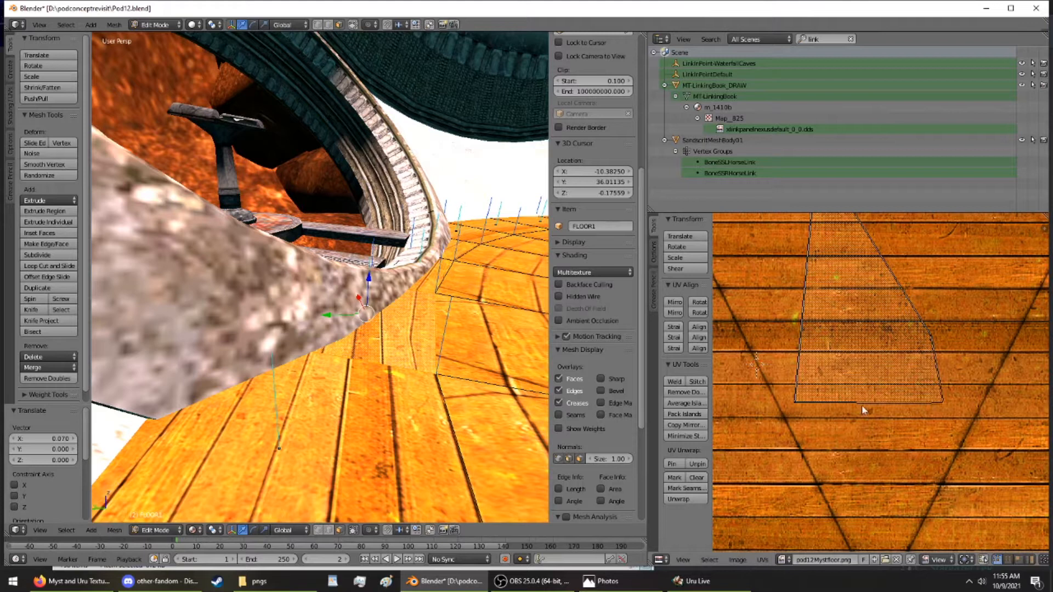
scroll(847, 356, "down", 1)
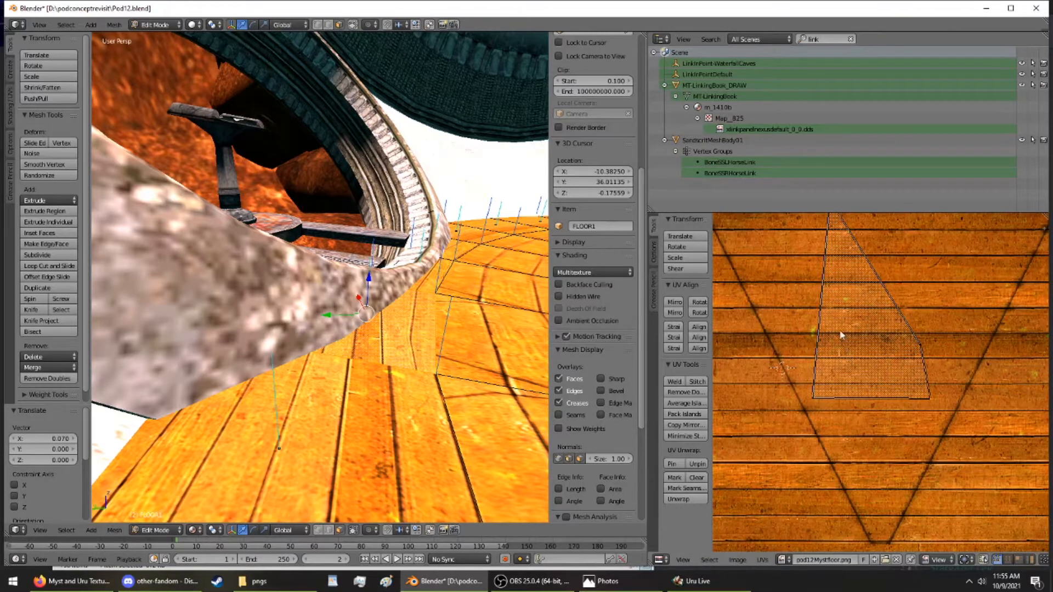
right_click(814, 401)
key("g")
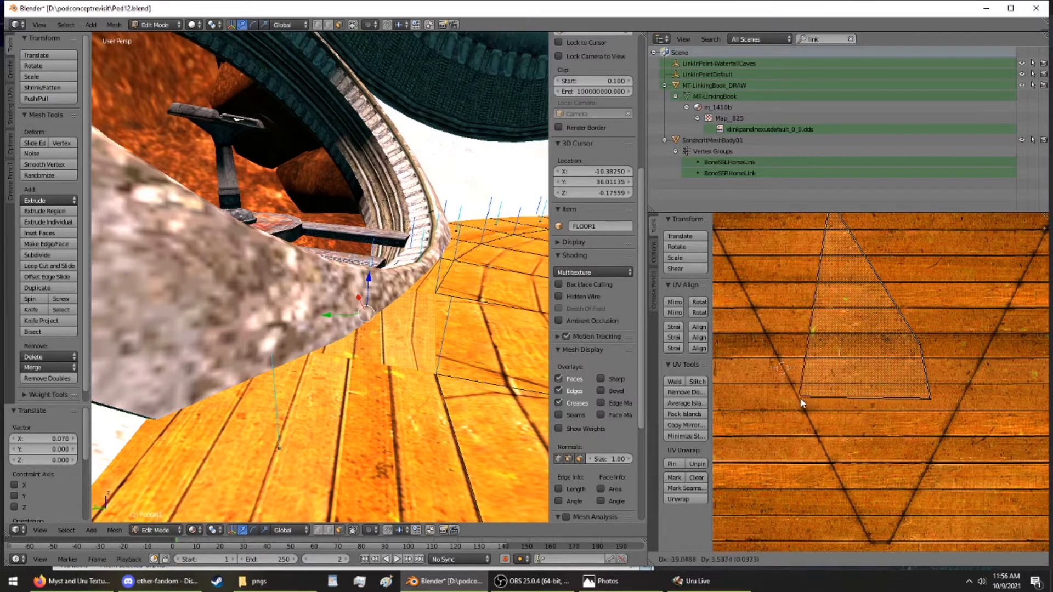
left_click(830, 403)
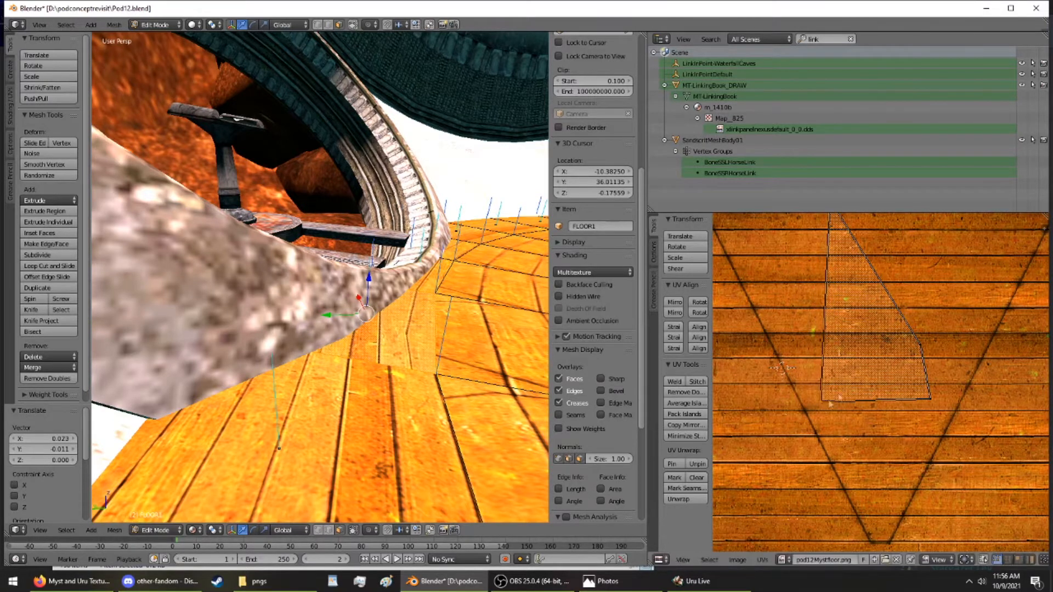
Select all UVs of the face and scale them by about 1.088
key("a")
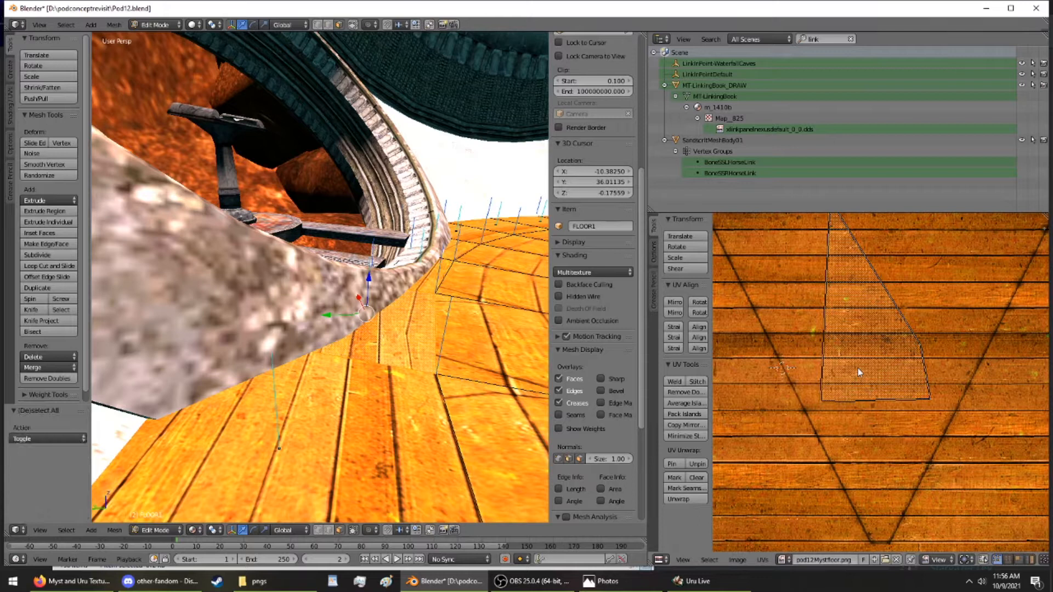
key("s")
left_click(908, 406)
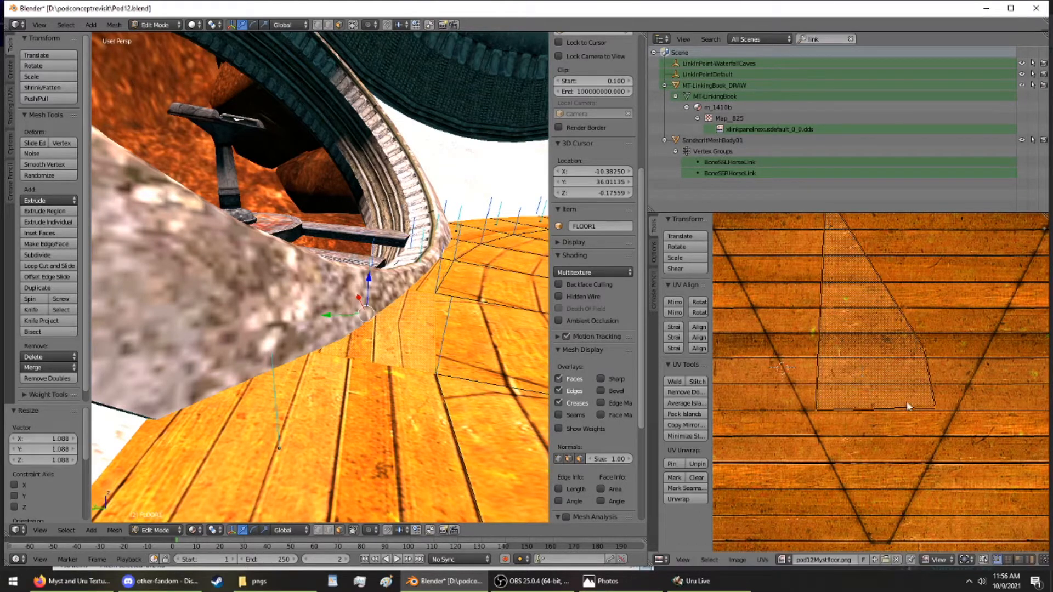
Move the face's upper-right UV corner about -0.017 in X and 0.068 in Y, and its lower-left corner about -0.040 and 0.034
key("g")
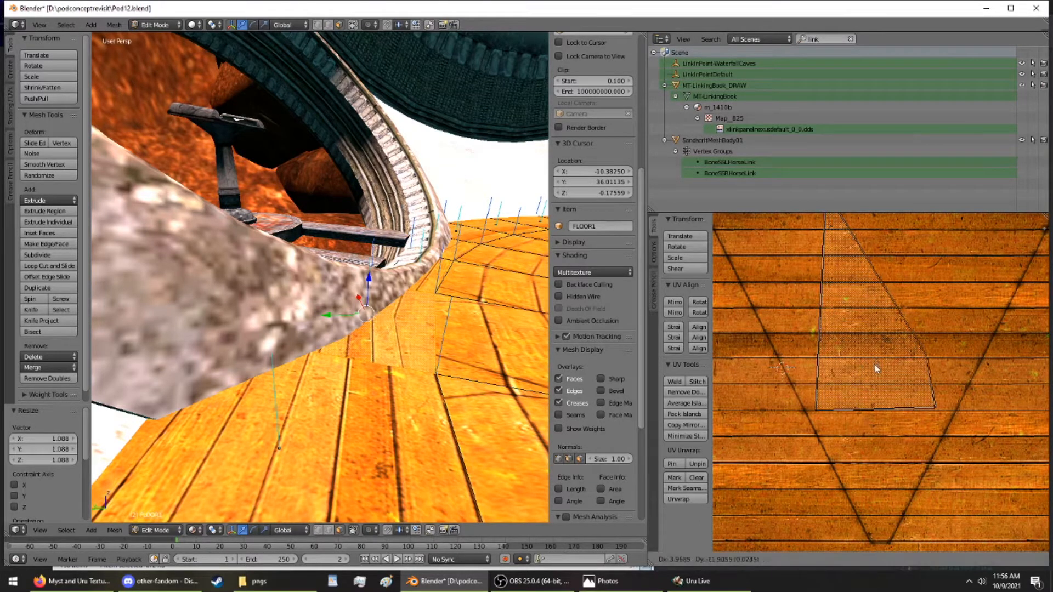
left_click(866, 332)
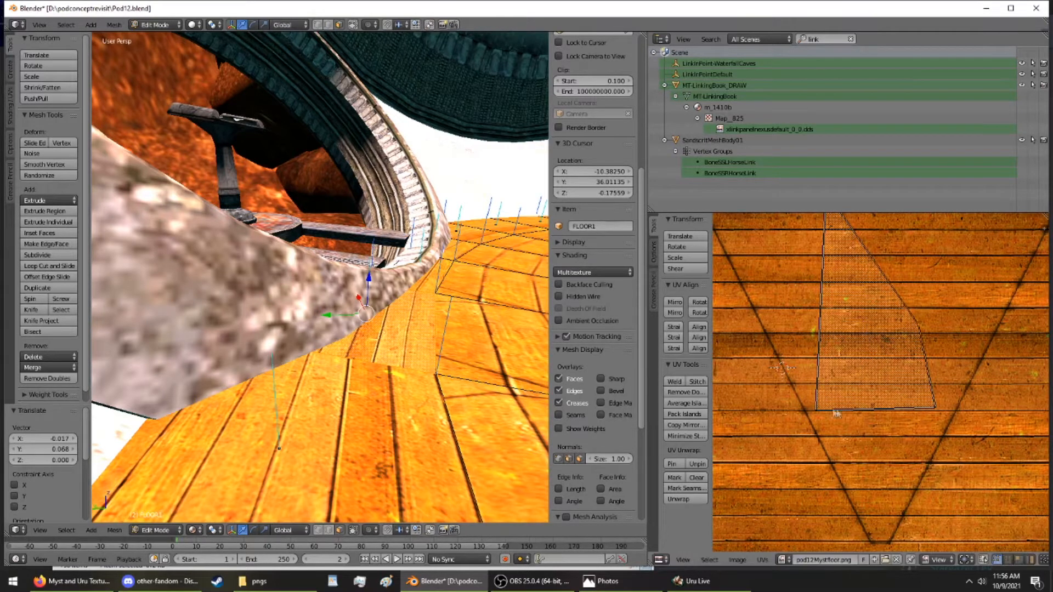
key("g")
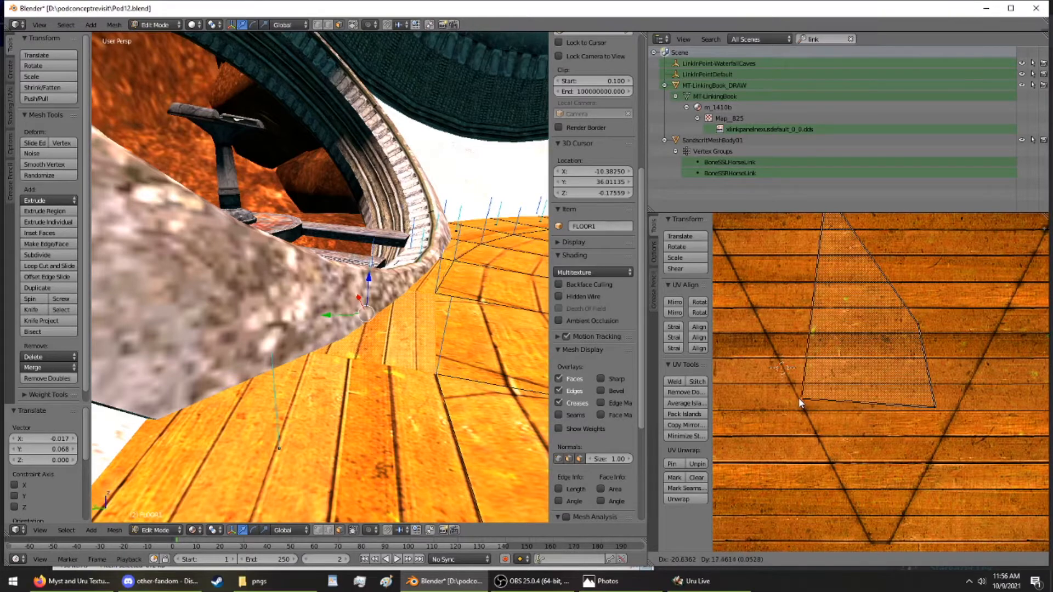
left_click(800, 403)
Return FLOOR1 to Object Mode and change the UV/Image Editor area to the Properties editor
mouse_move(495, 372)
middle_mouse_down()
mouse_move(437, 404)
mouse_move(421, 428)
mouse_move(413, 412)
mouse_move(409, 425)
middle_mouse_up()
left_click(164, 24)
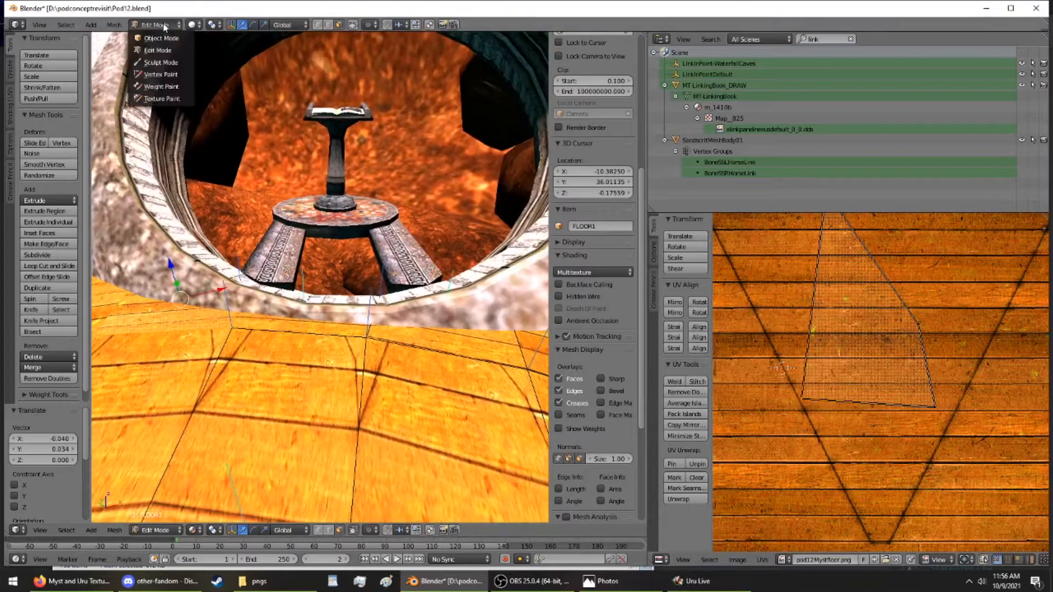
left_click(170, 38)
middle_click_drag(280, 154, 368, 78)
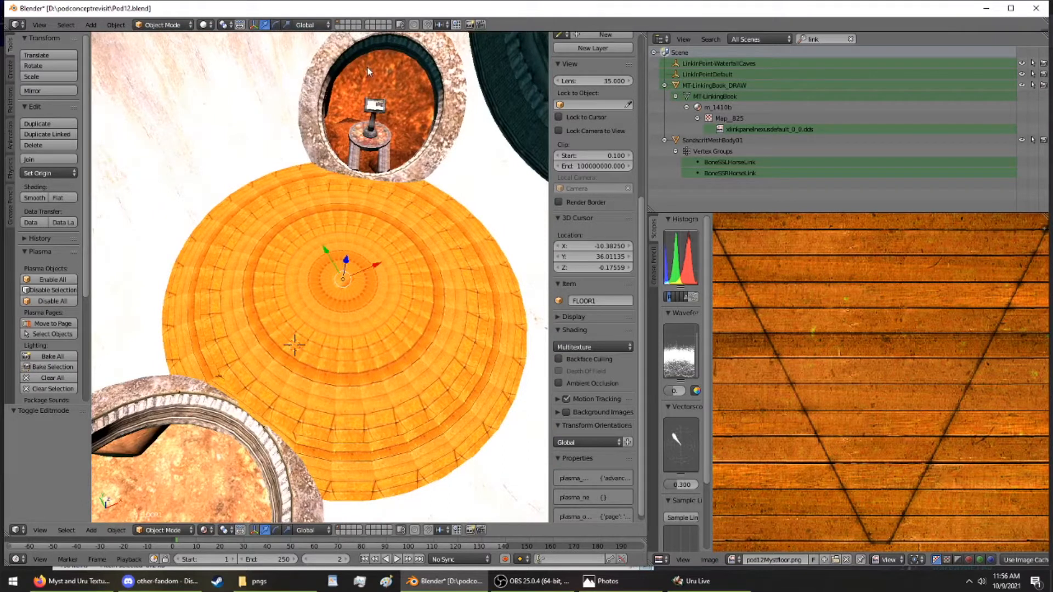
left_click(660, 560)
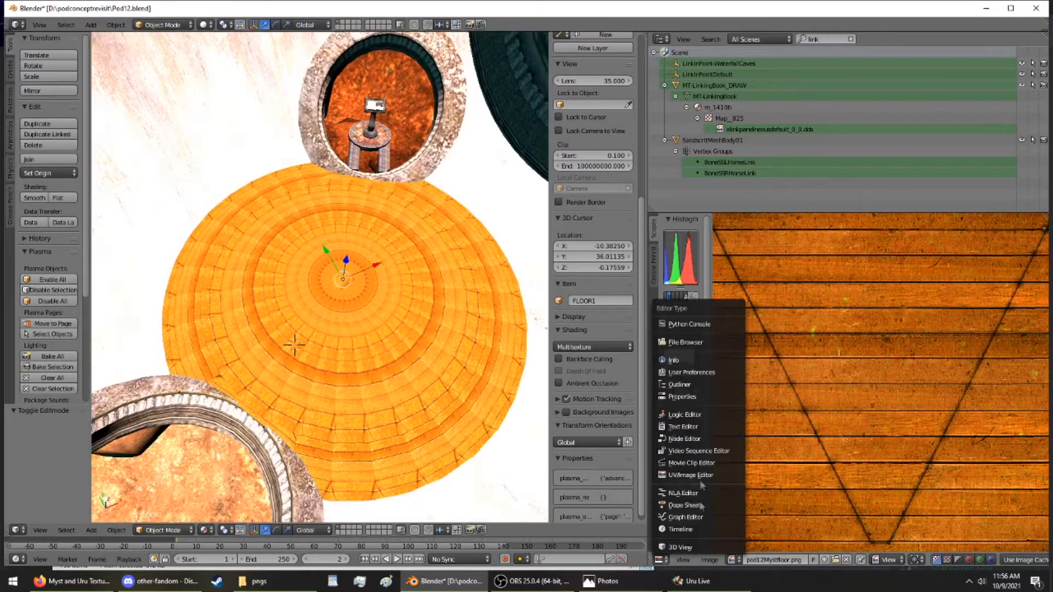
left_click(683, 396)
Switch to the running Uru Live client and quit the game
left_click(695, 581)
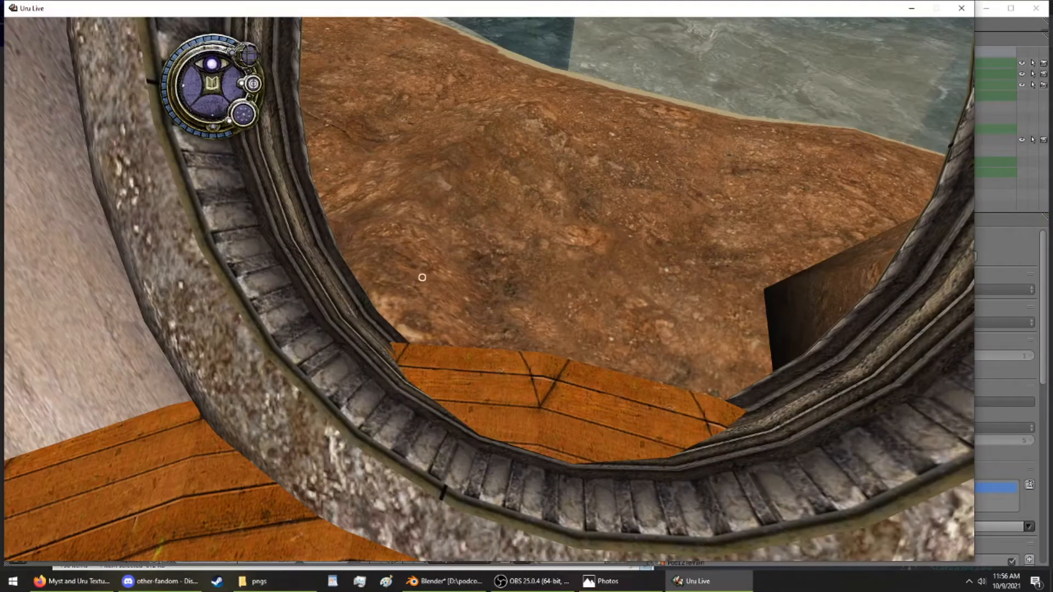
key("Escape")
left_click(581, 231)
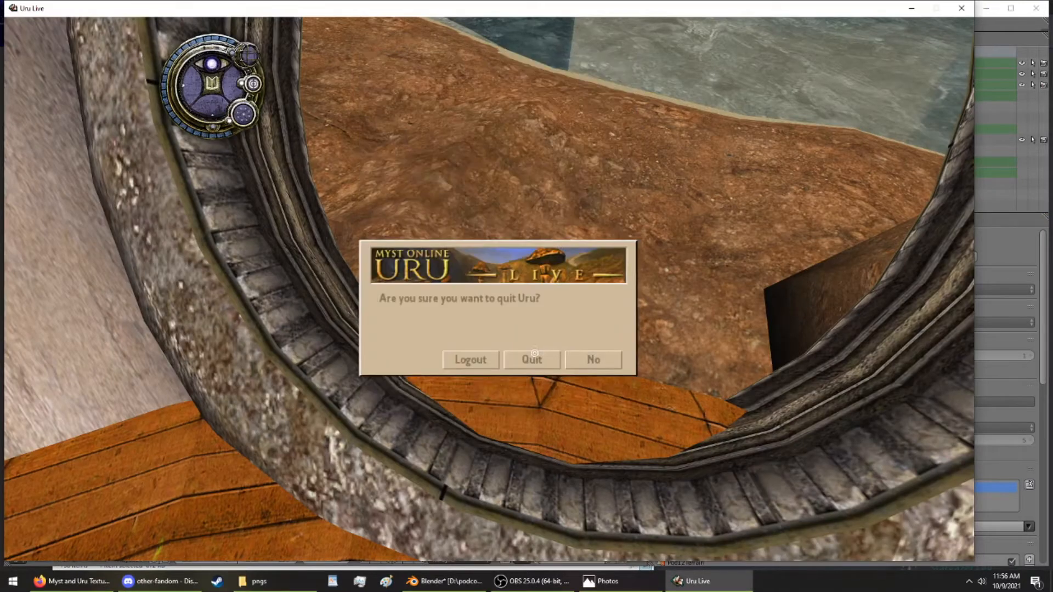
left_click(527, 357)
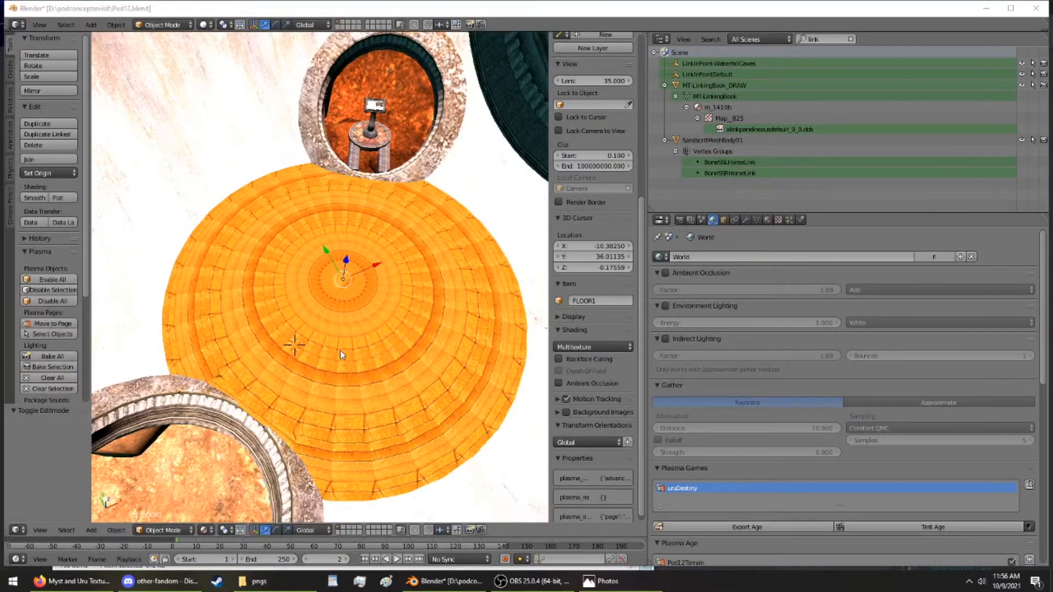
Save over Pod12.blend and export the age to the uruDestiny game
key("ctrl+s")
left_click(360, 236)
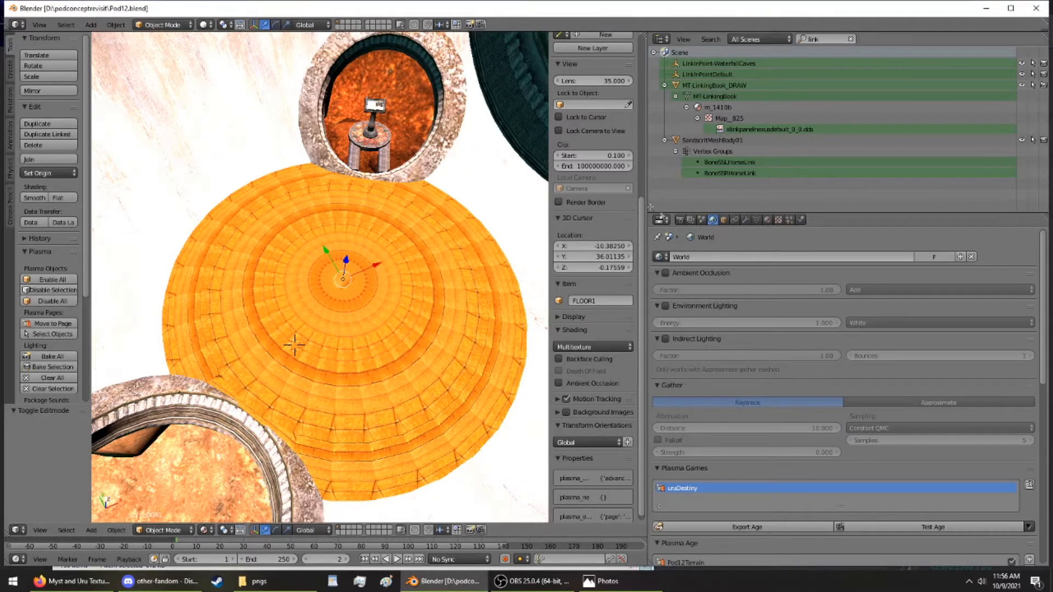
left_click(761, 522)
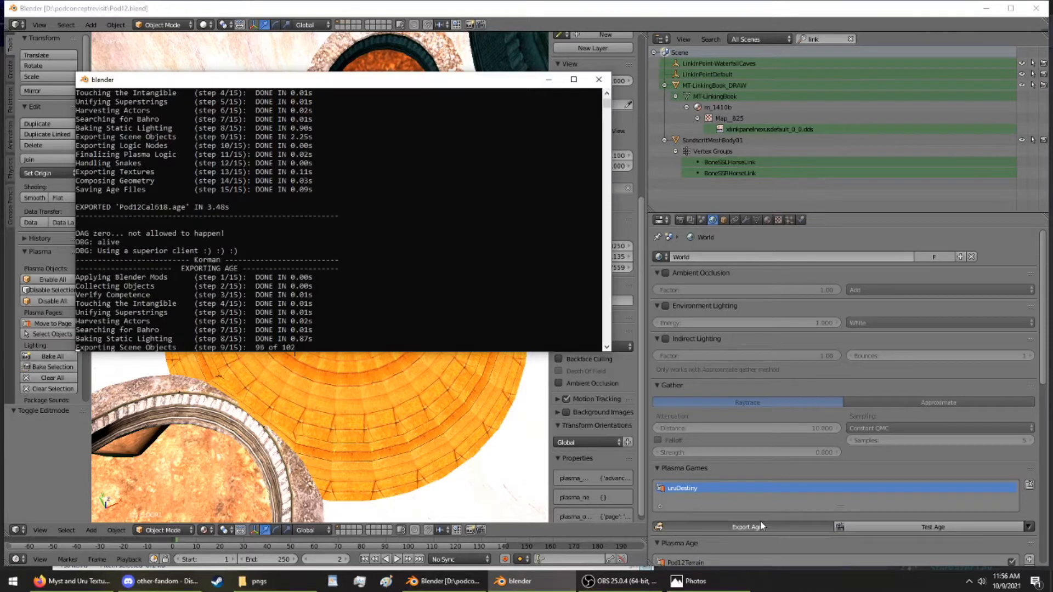
Launch the age in Uru Live and walk to the pedestal opening in first-person view to examine the plank texture there
left_click(1029, 527)
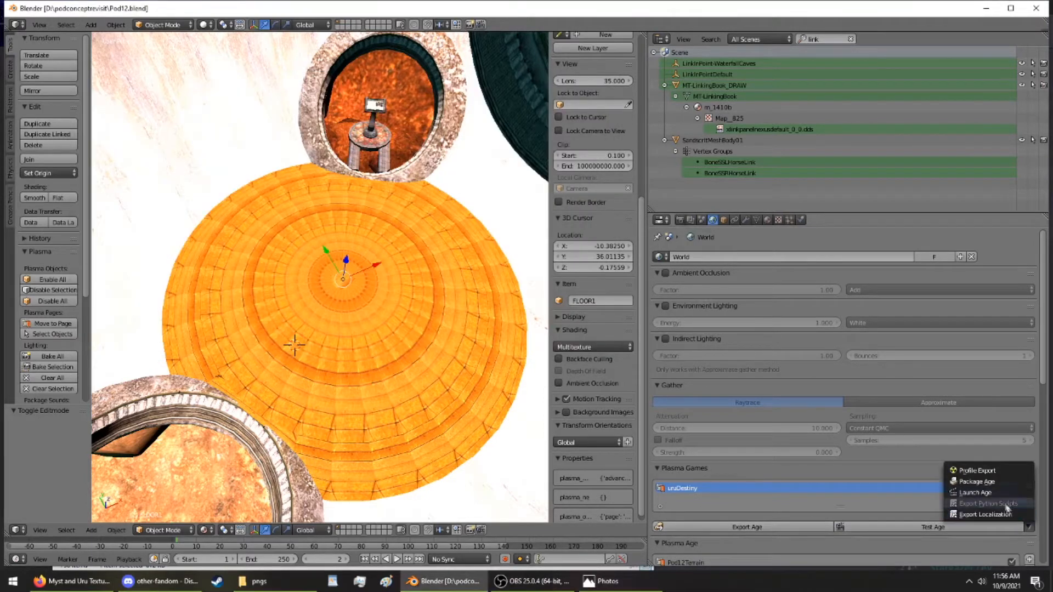
left_click(976, 493)
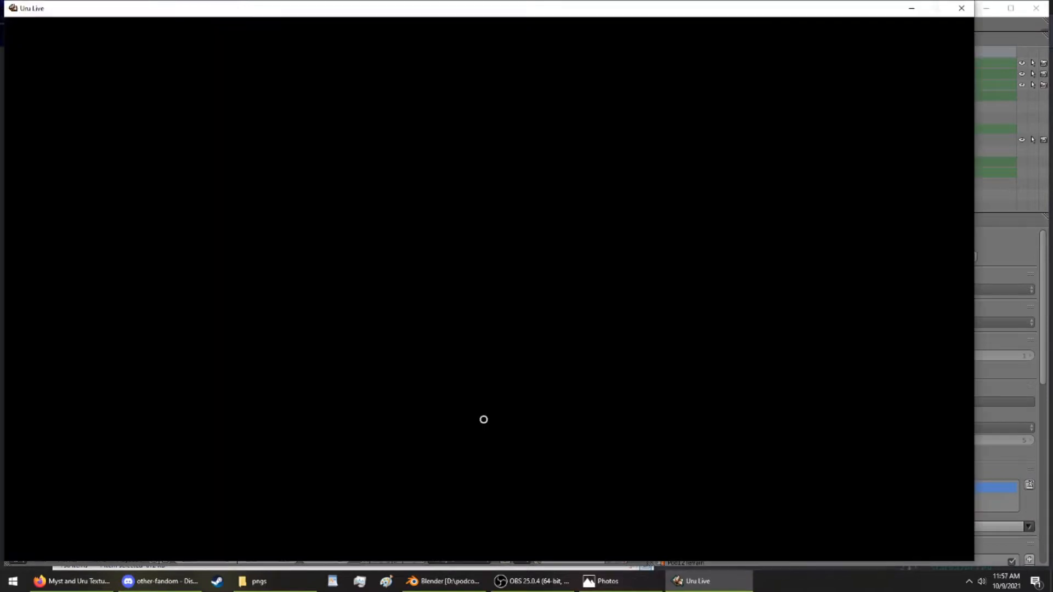
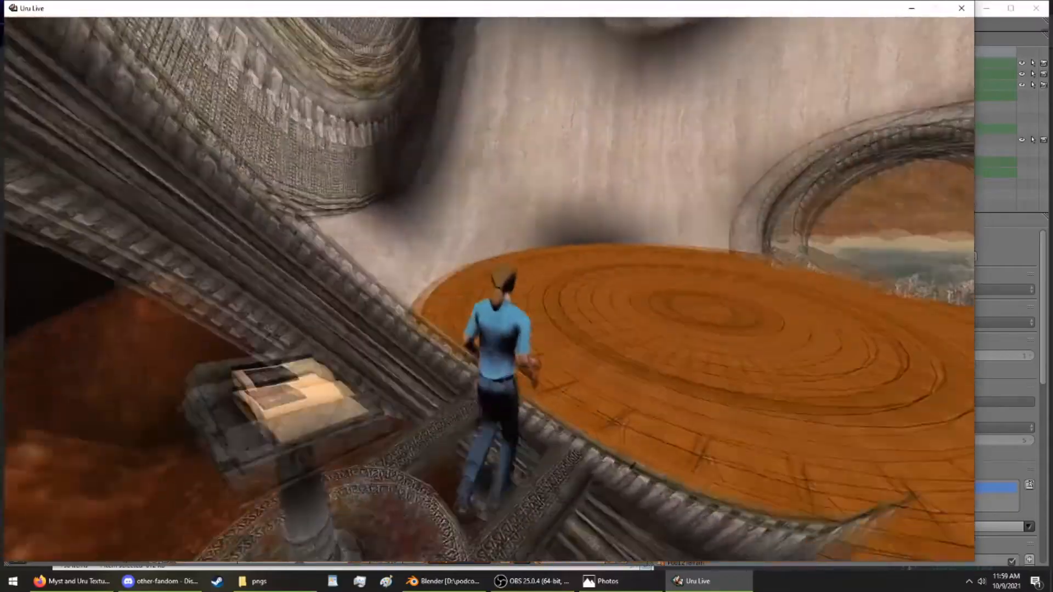
key("Right")
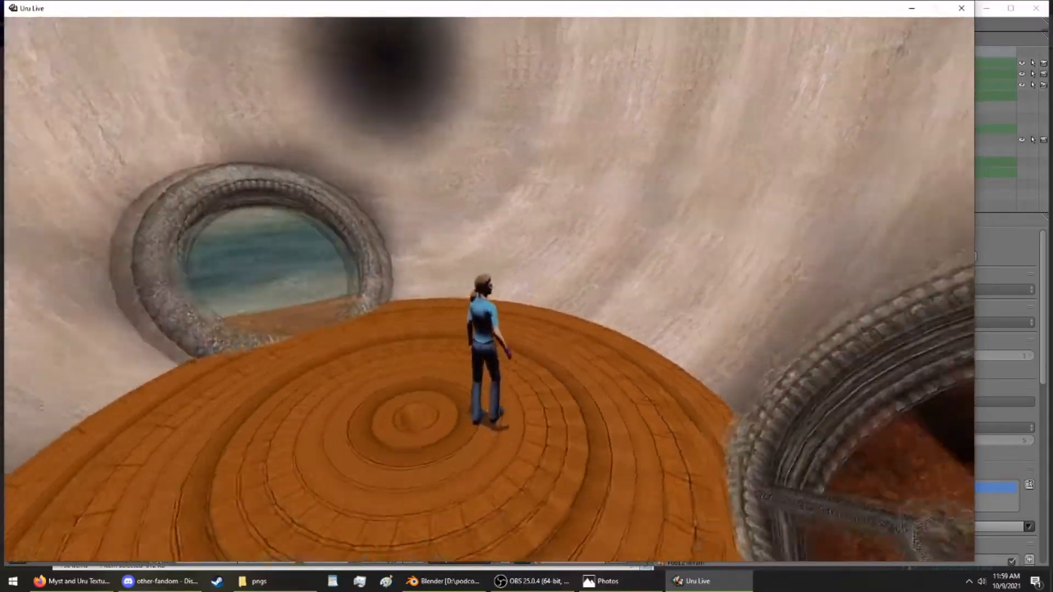
key("F1")
key("Right")
key("Up")
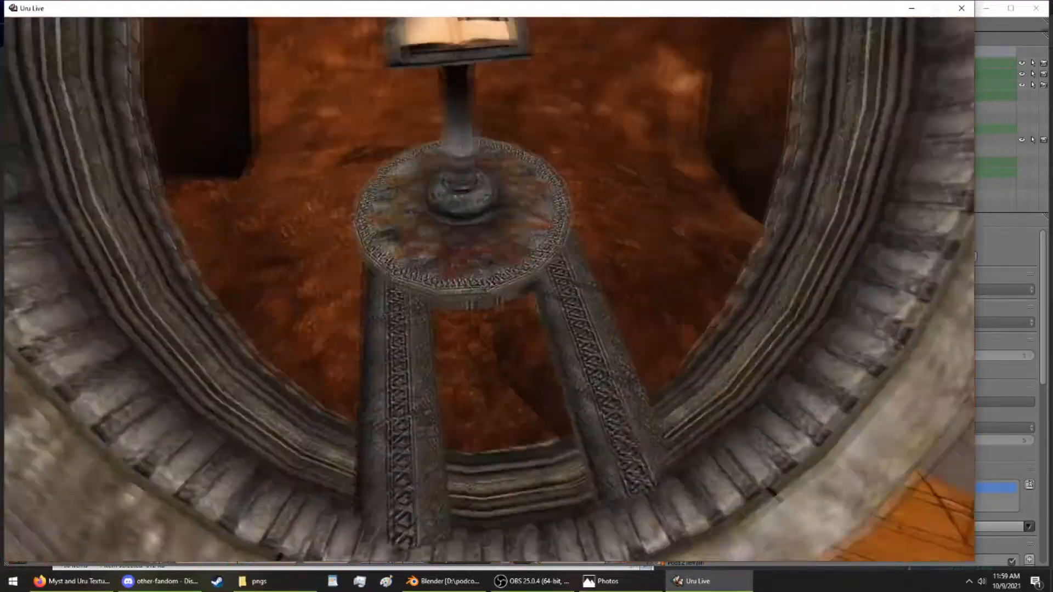
key("Down")
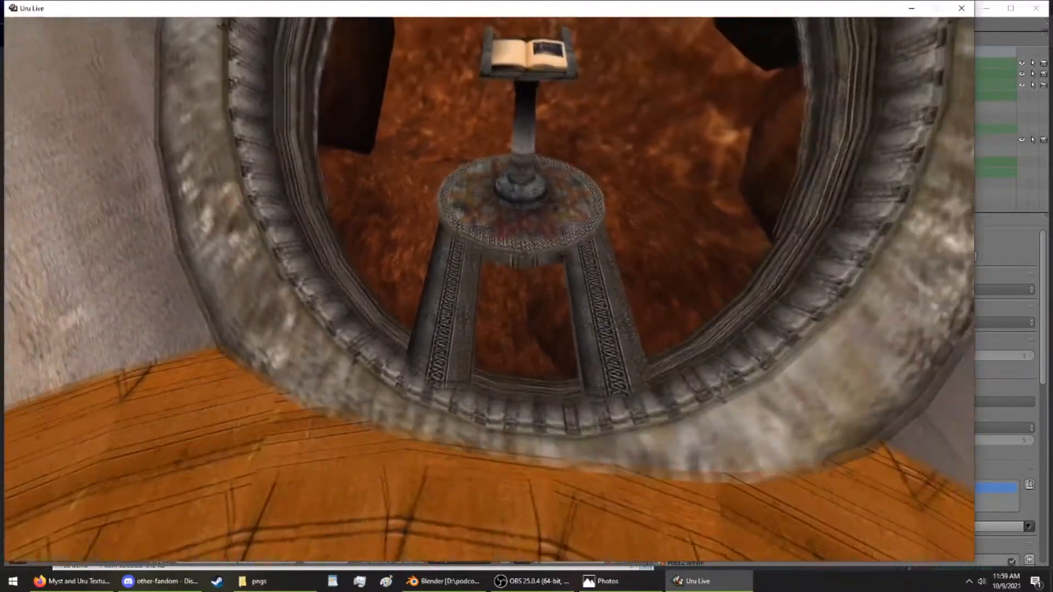
Walk back and forth at the pedestal opening in Uru Live to examine the gap between the two stone supports
key("Down")
key("Up")
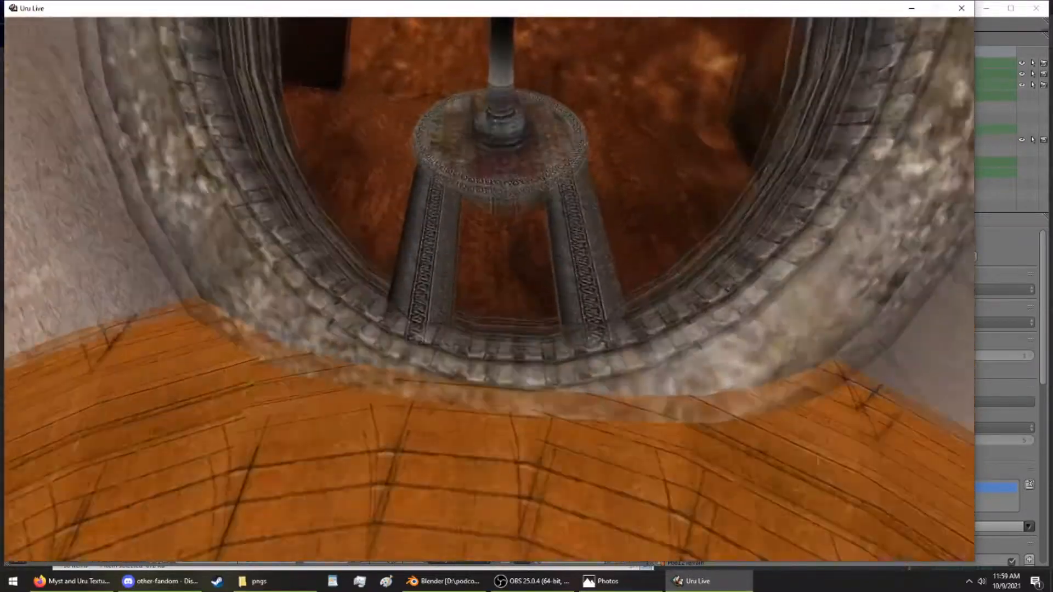
key("Up")
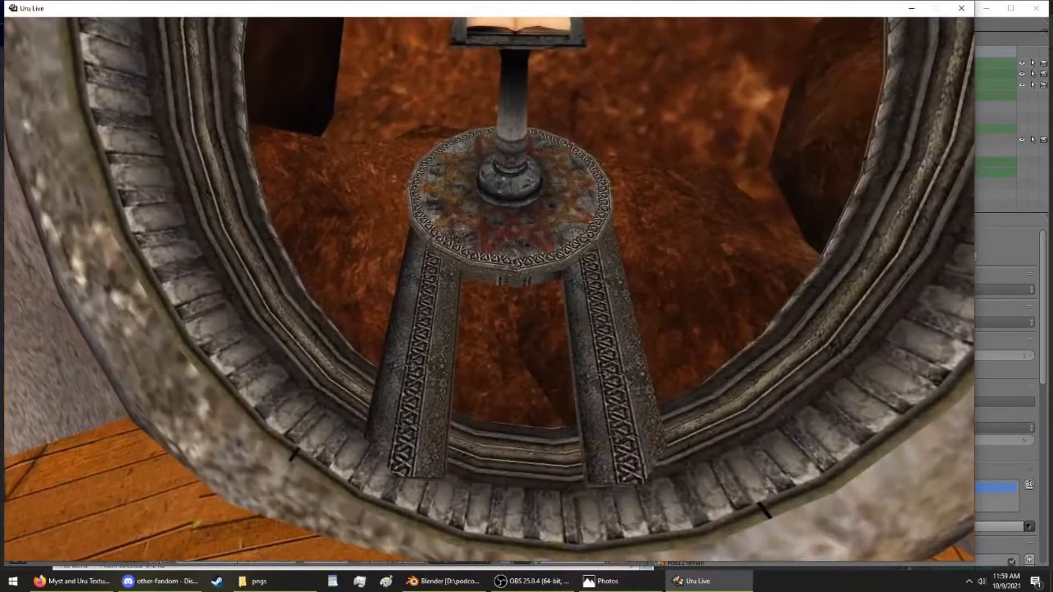
key("Down")
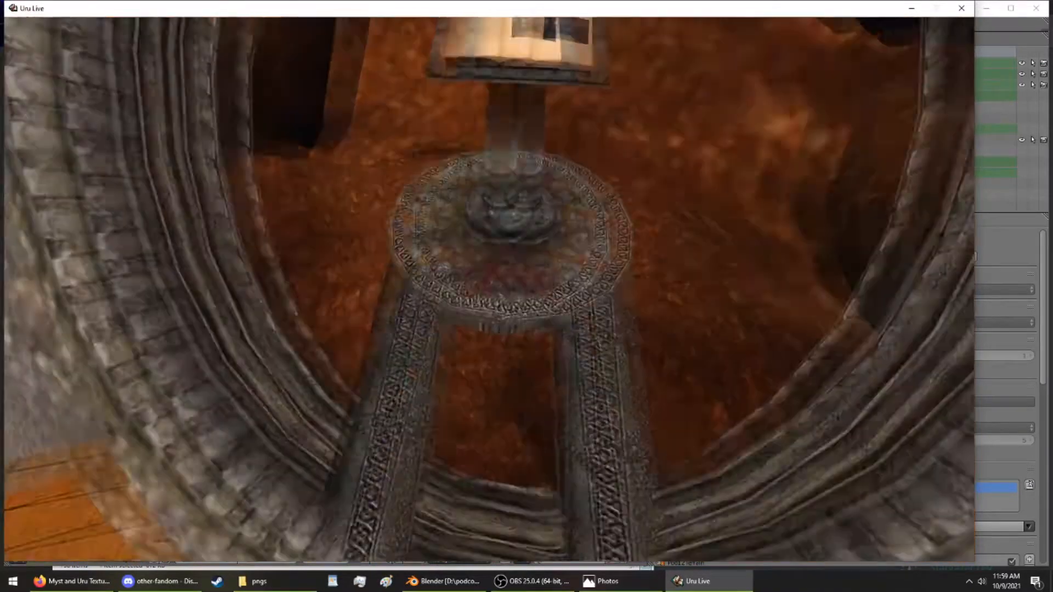
key("Down")
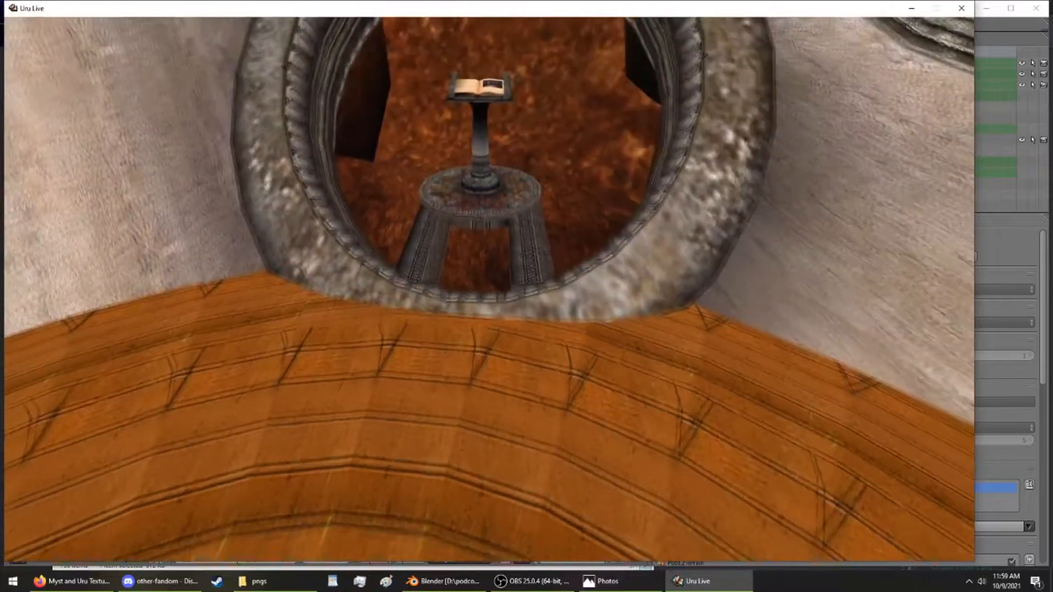
Switch to Blender, add a plane between the two stone supports in front of the pedestal, and raise it about 0.4 on Z
key("alt+Tab")
scroll(380, 335, "up", 6)
middle_click_drag(380, 334, 365, 306)
left_click(286, 379)
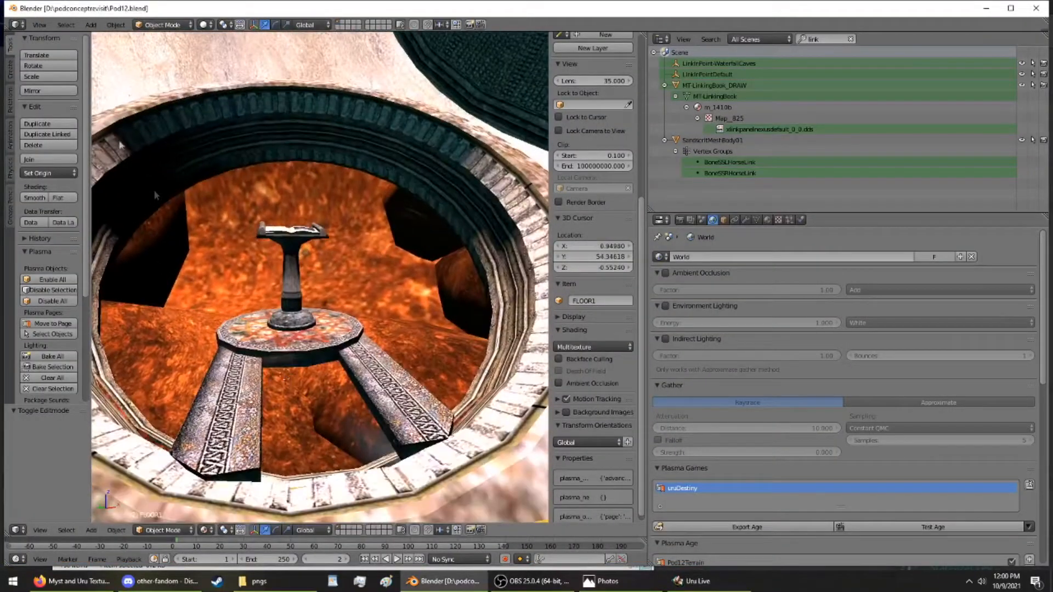
left_click(9, 68)
left_click(34, 67)
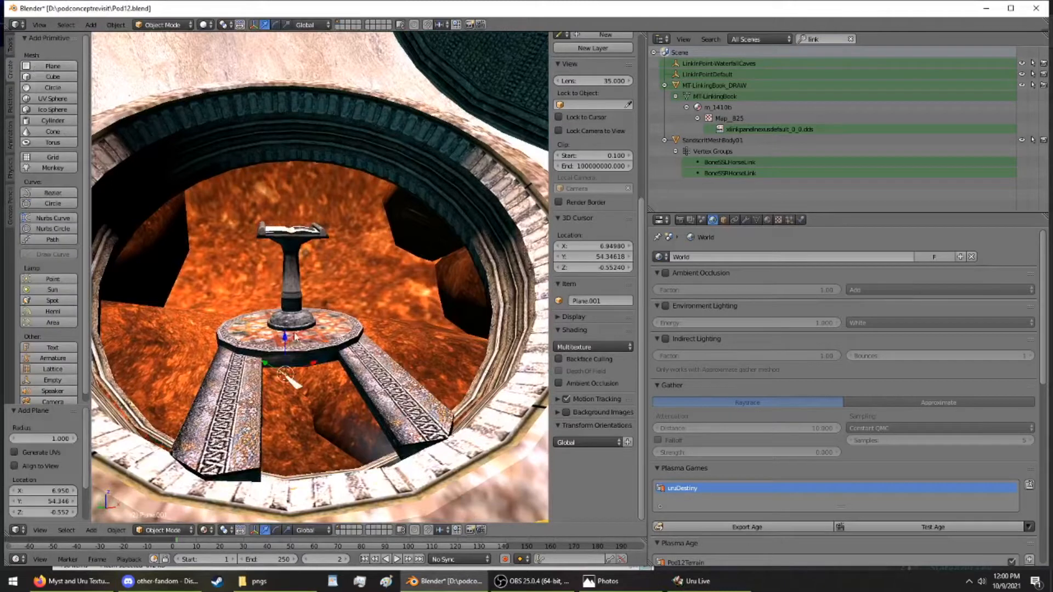
left_click_drag(285, 338, 322, 343)
left_click(284, 324)
middle_click_drag(322, 328, 307, 354)
Lengthen the plane by moving its front edge about -2.69 along Y, and widen it by moving a side edge along X
left_click(177, 24)
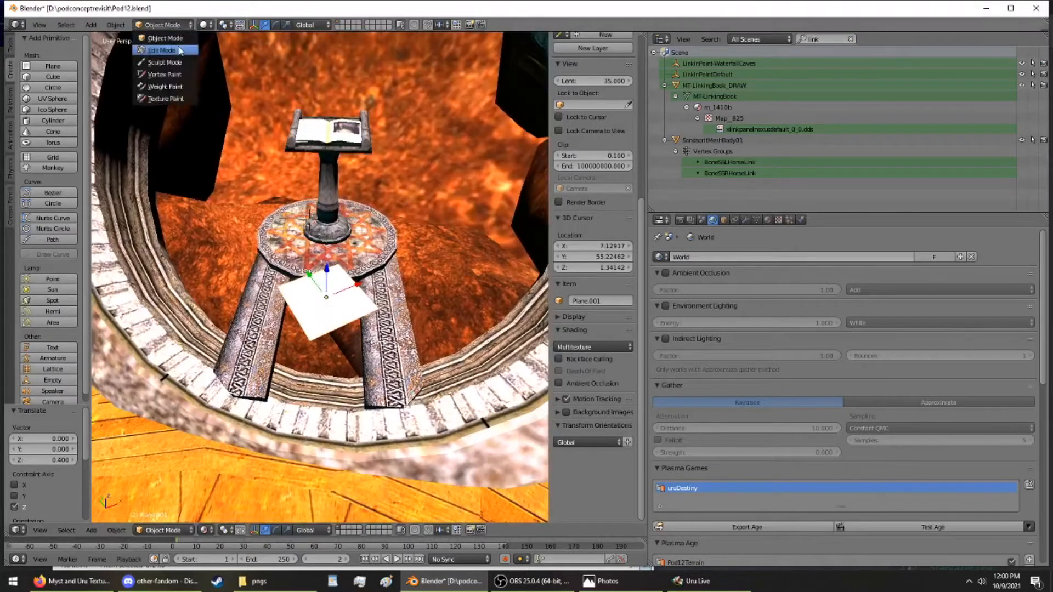
left_click(164, 48)
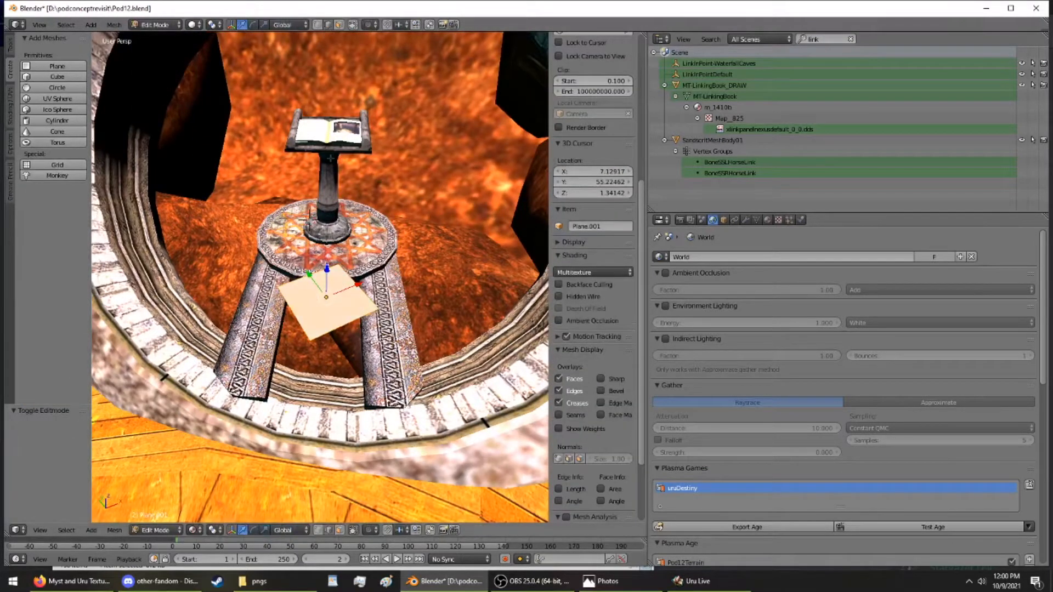
right_click(328, 332)
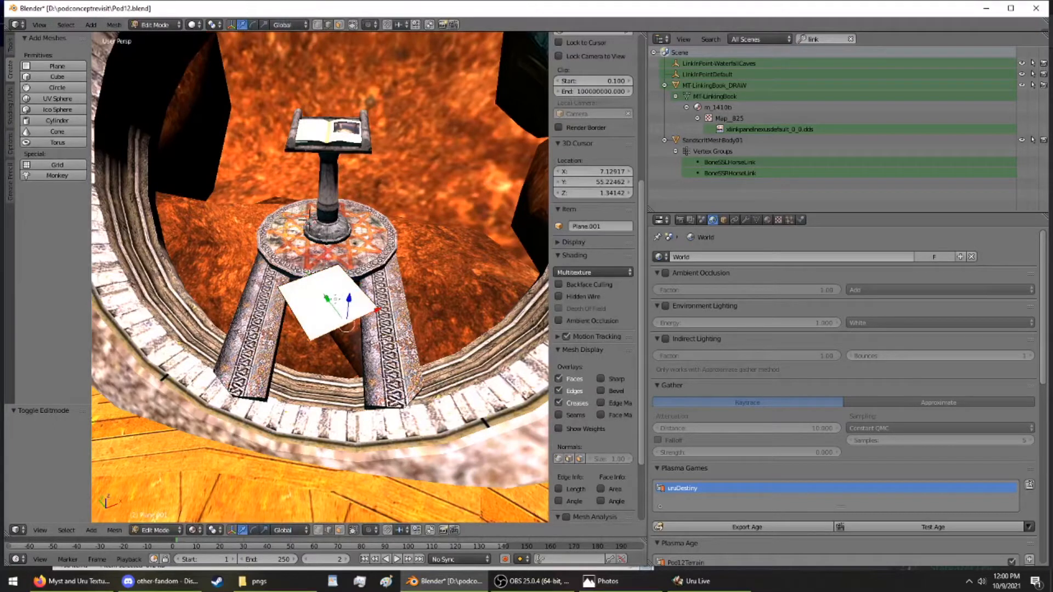
key("g")
key("y")
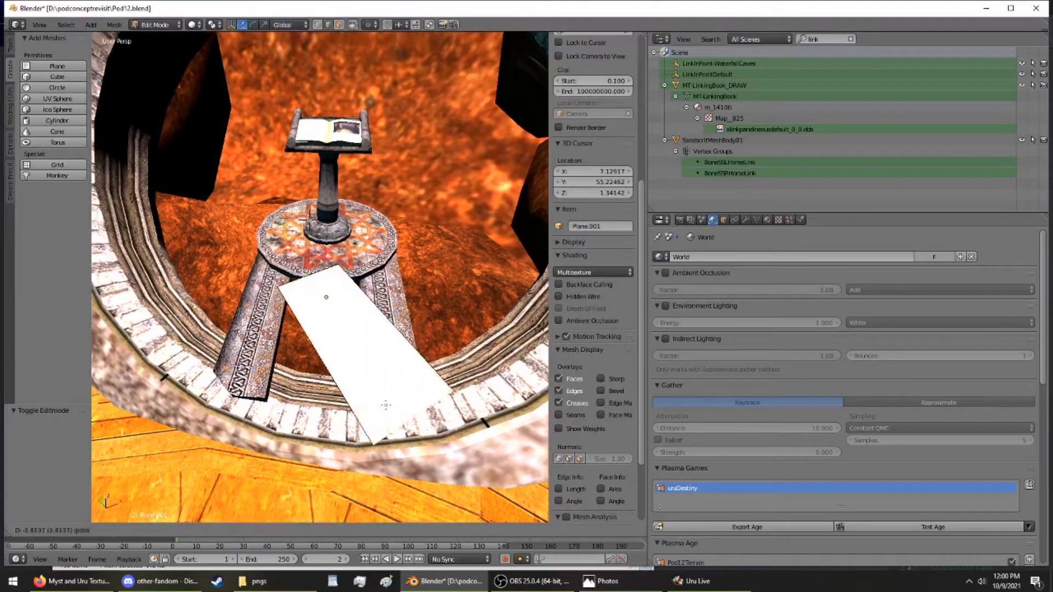
left_click(393, 412)
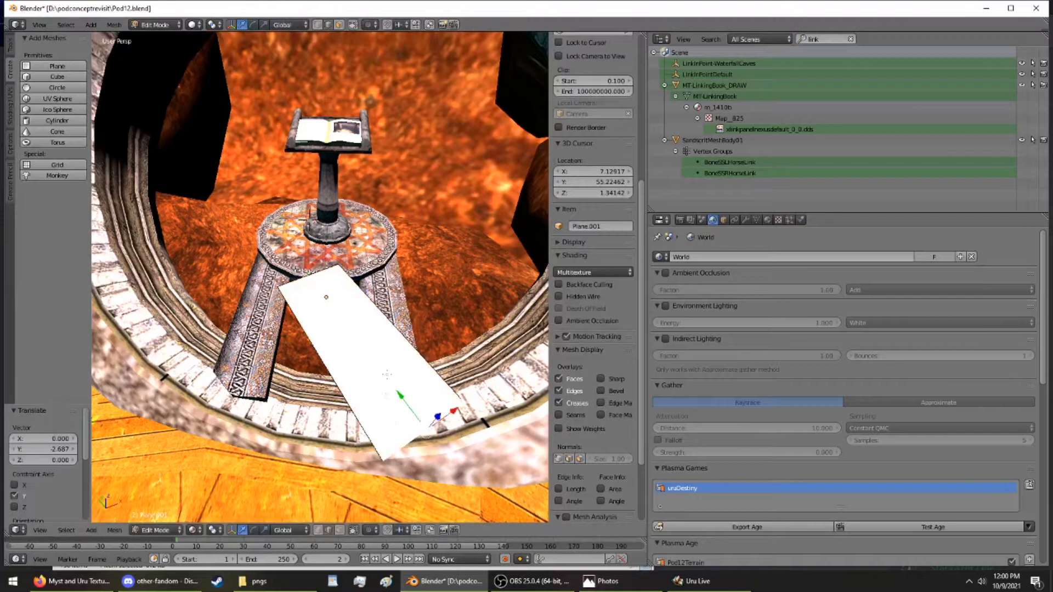
right_click(391, 331)
key("g")
key("x")
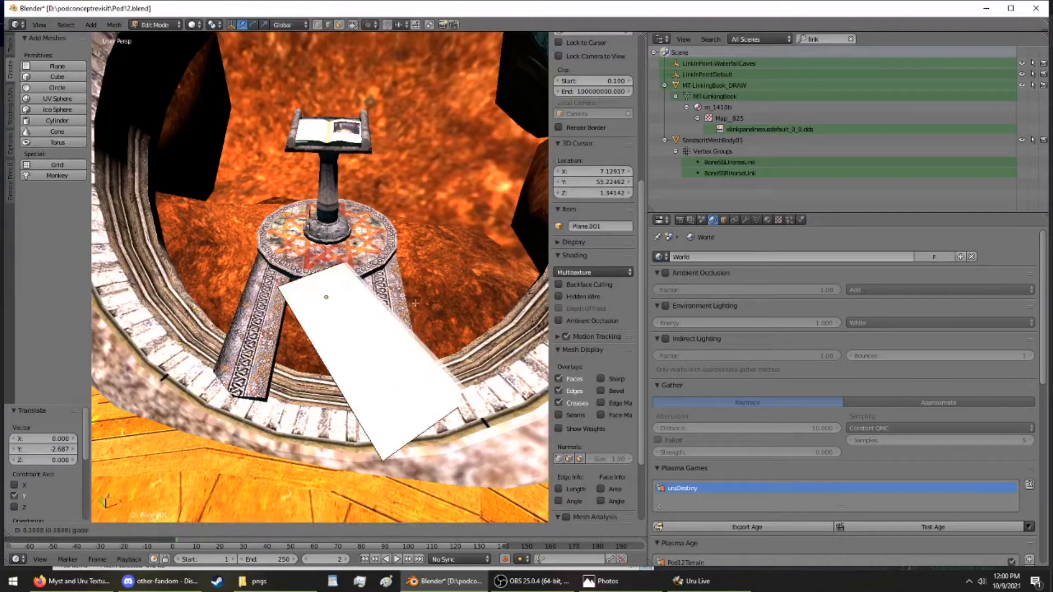
key("Return")
Return the plane to Object Mode and rotate it about -32.3° around Z to line up with the supports
left_click(155, 25)
left_click(159, 40)
key("r")
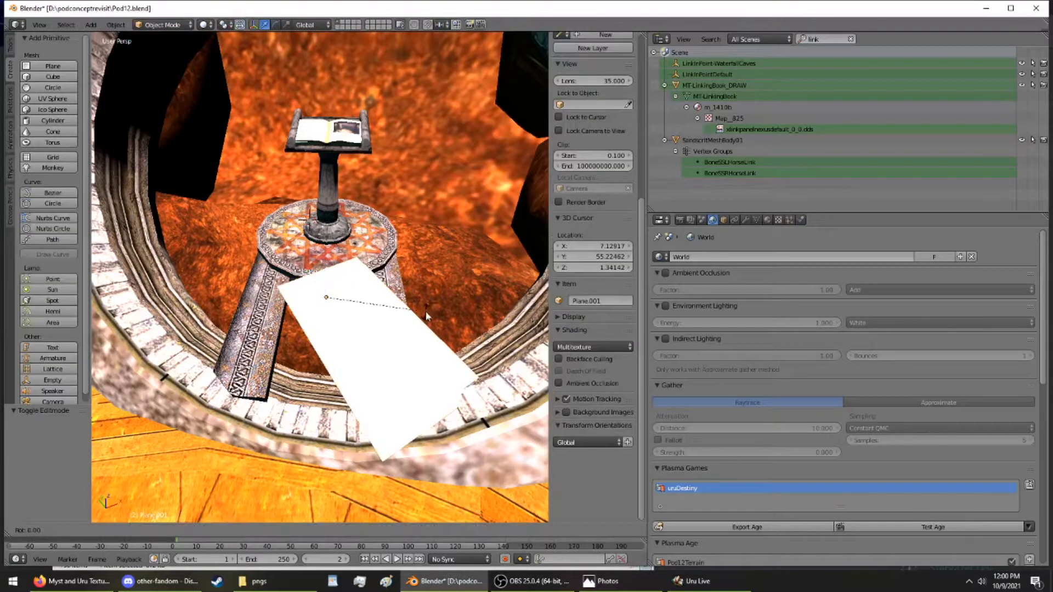
key("z")
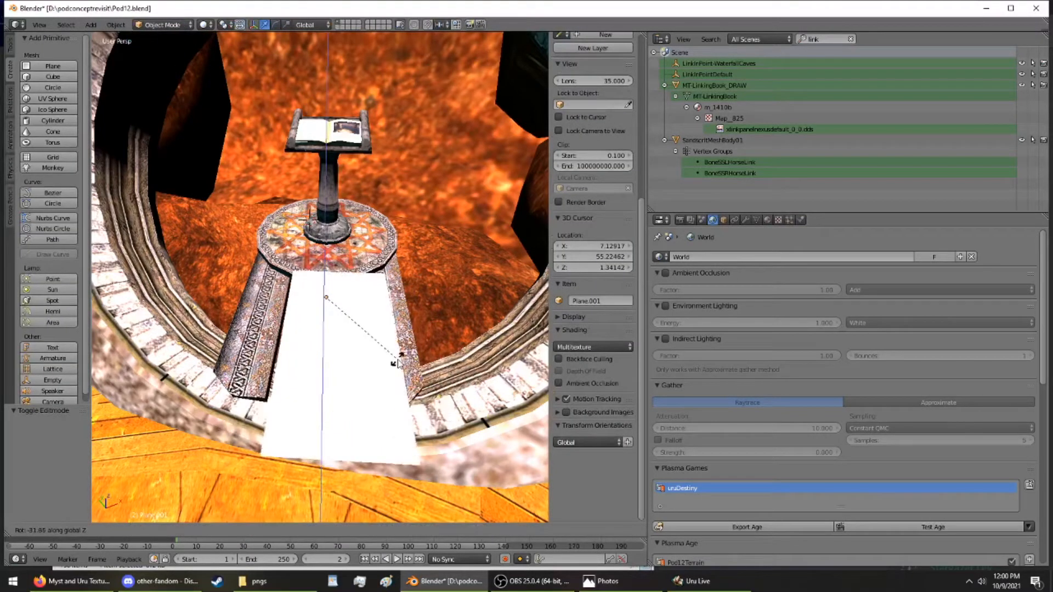
left_click(399, 362)
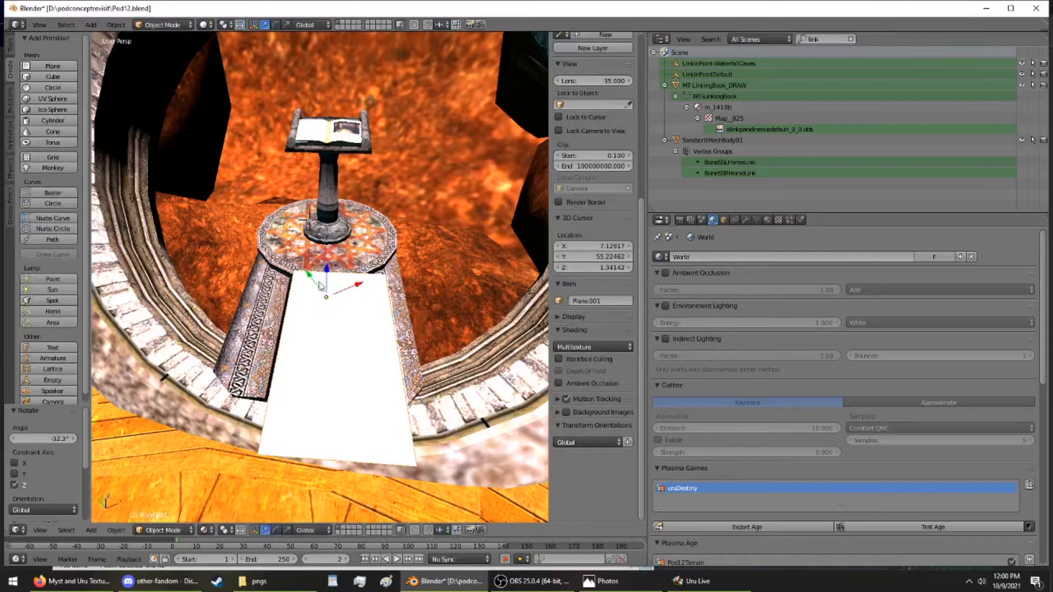
Fit the plane between the two supports, lowering it about 0.48 on Z and shifting it about 0.48 along Y
key("g")
key("y")
left_click(301, 268)
middle_click_drag(301, 267, 313, 215)
left_click_drag(307, 313, 308, 345)
middle_click_drag(309, 347, 302, 376)
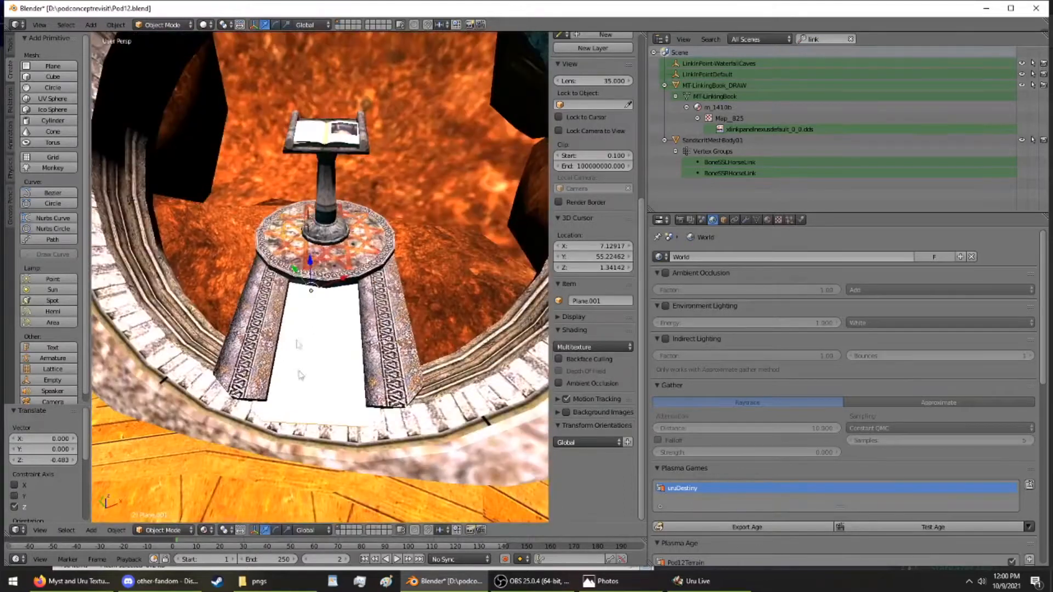
key("g")
key("z")
key("y")
left_click(296, 272)
middle_click_drag(296, 271, 322, 301)
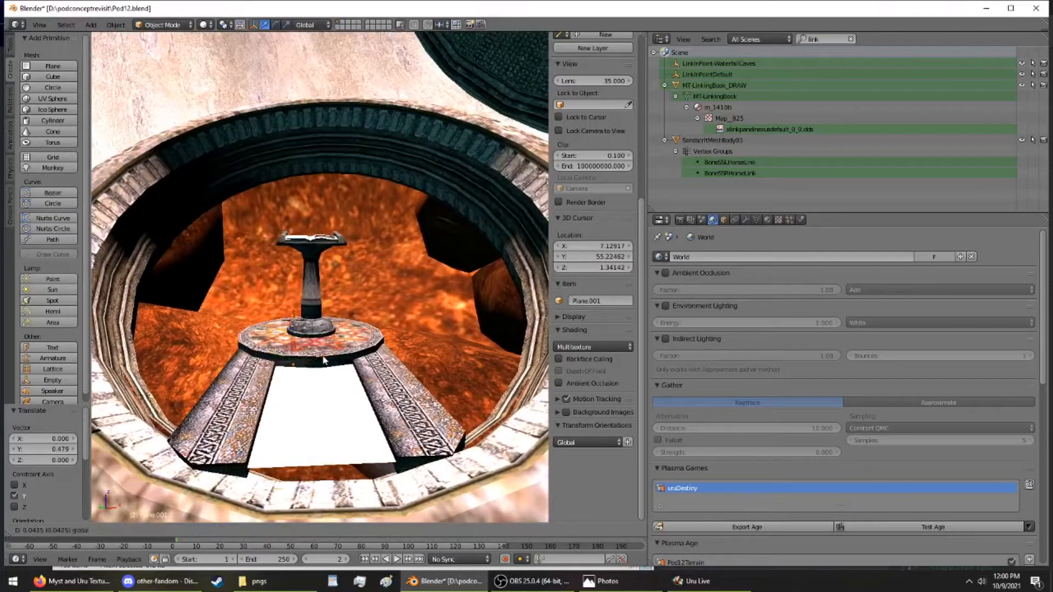
Nudge the plane along X and Y to centre it between the supports, and raise it about 0.14 on Z
key("g")
key("x")
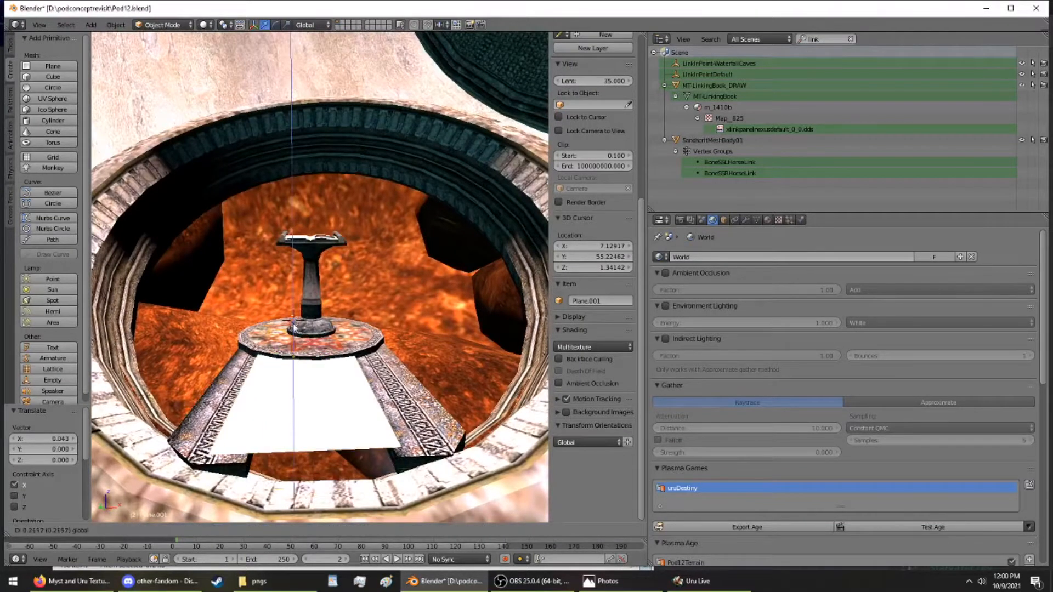
left_click(293, 325)
key("g")
key("y")
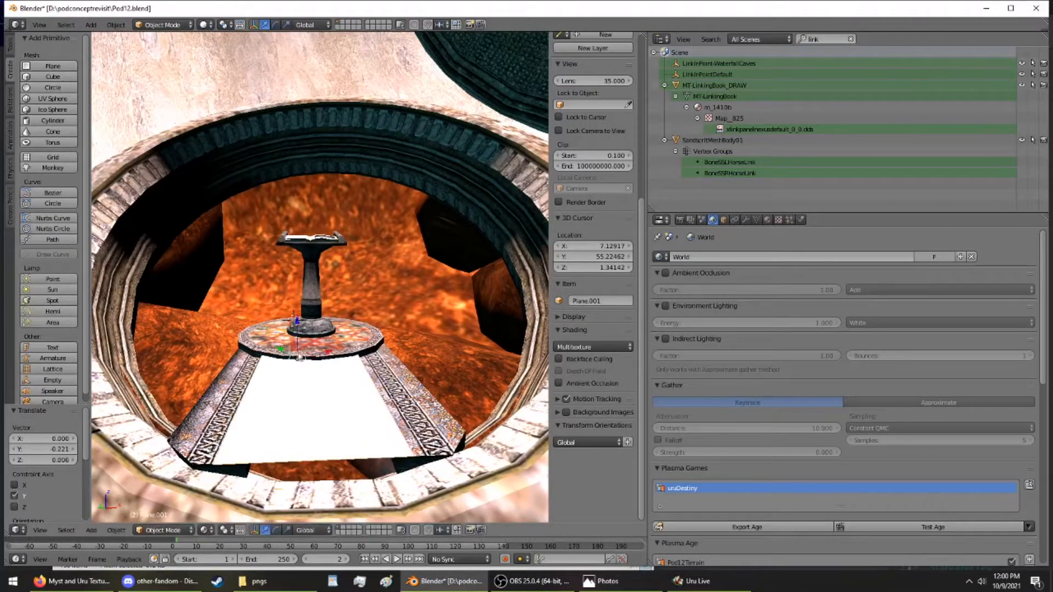
key("x")
left_click(298, 333)
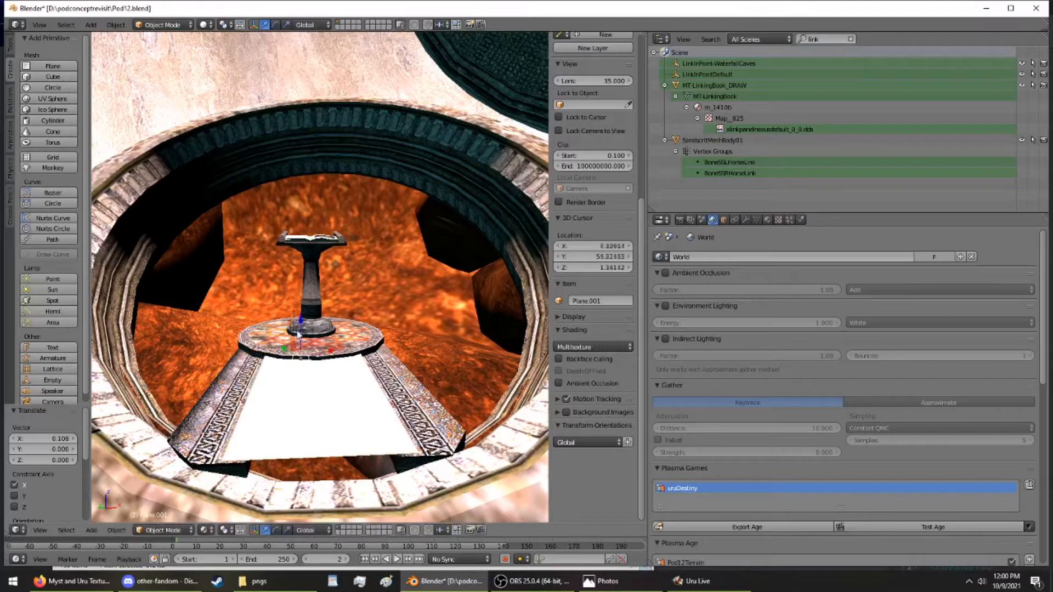
key("g")
key("z")
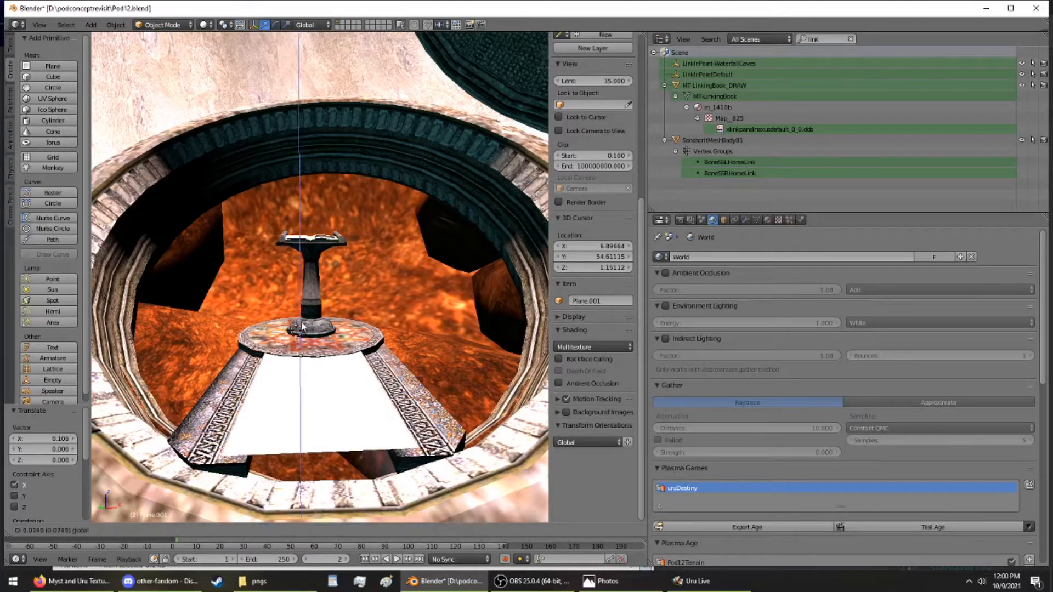
left_click(302, 328)
middle_click_drag(302, 328, 376, 301)
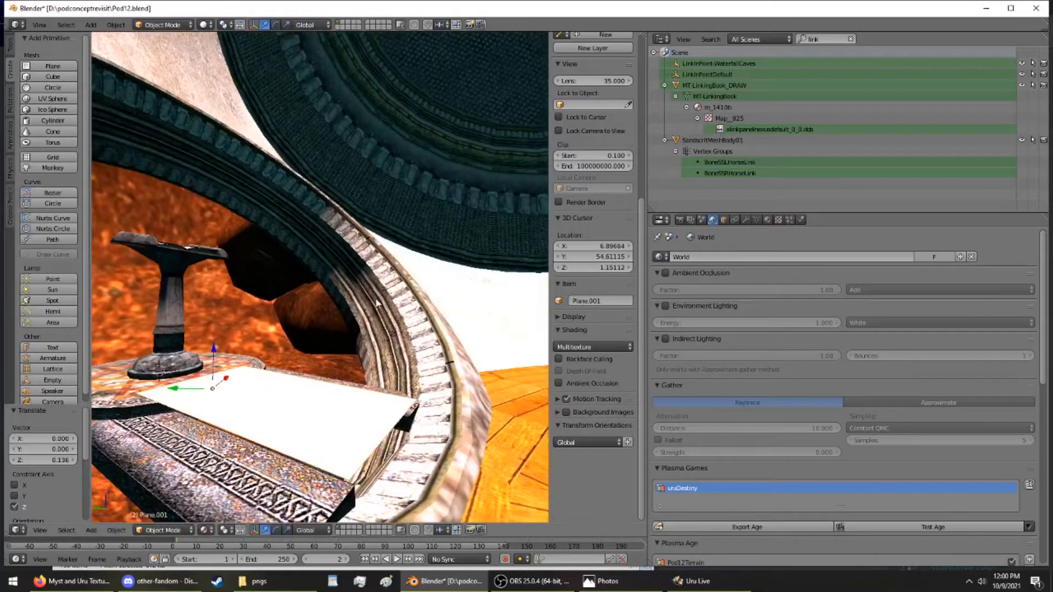
Select the whole plane in Edit Mode and extrude the region about 0.33 upward into a slab
middle_click_drag(253, 234, 209, 142)
left_click(148, 24)
left_click(154, 50)
middle_click_drag(256, 257, 252, 330)
left_click(339, 25)
key("a")
key("a")
middle_click_drag(289, 363, 285, 317)
left_click(10, 45)
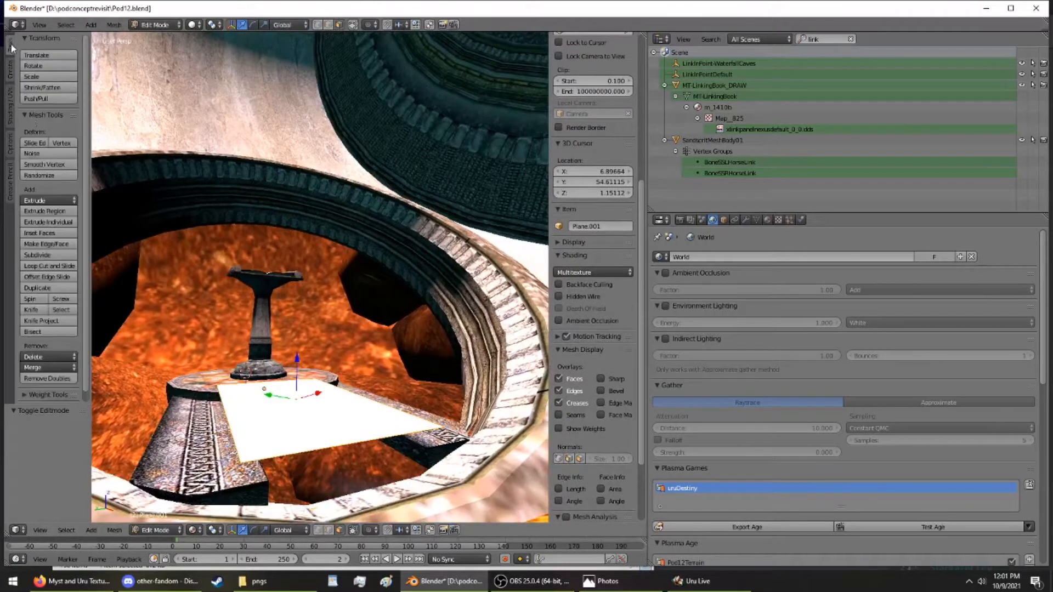
left_click(48, 201)
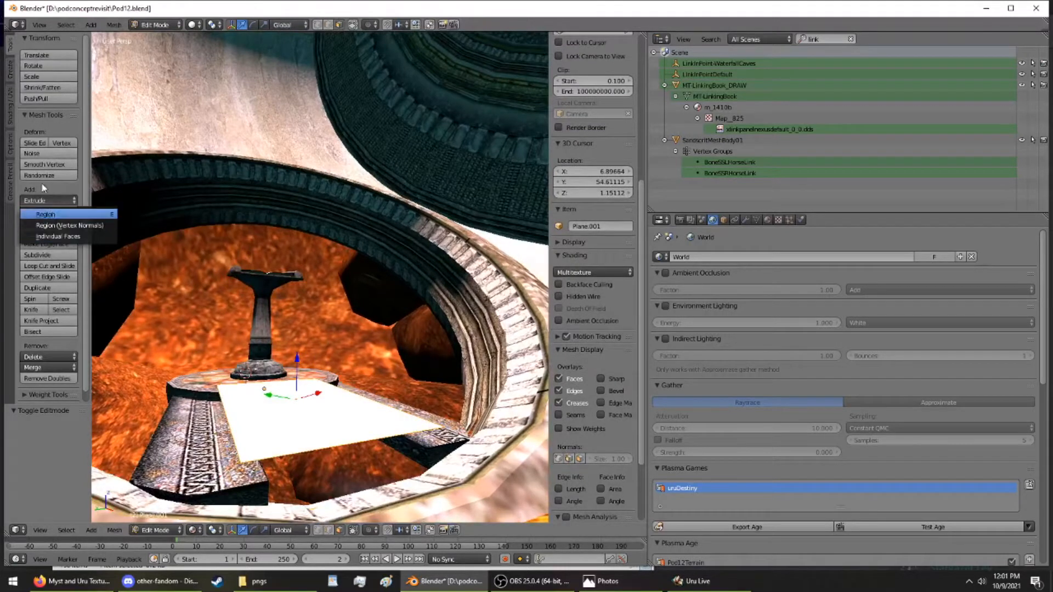
left_click(46, 203)
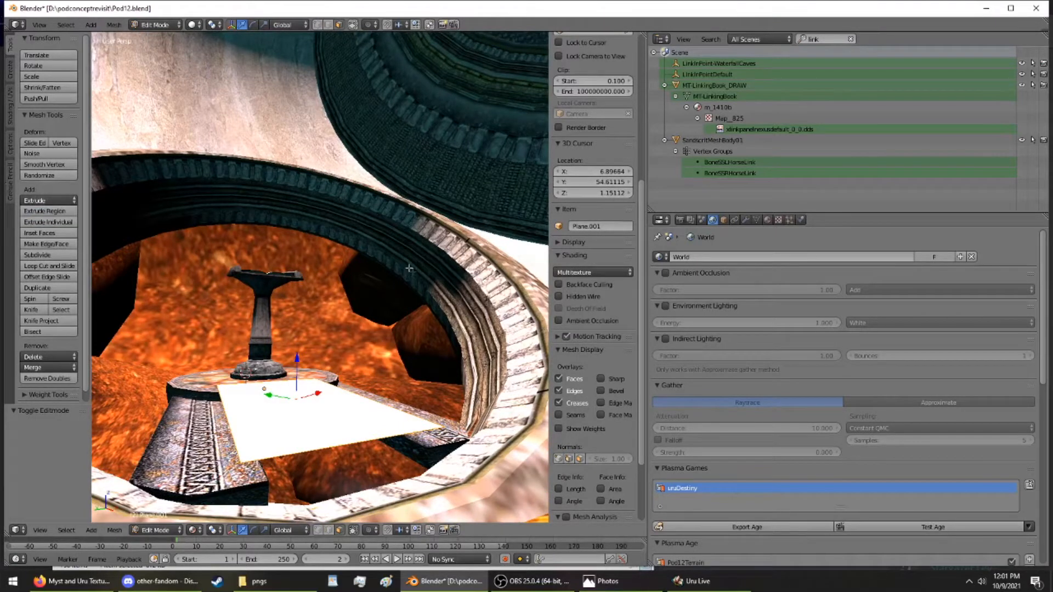
left_click(49, 200)
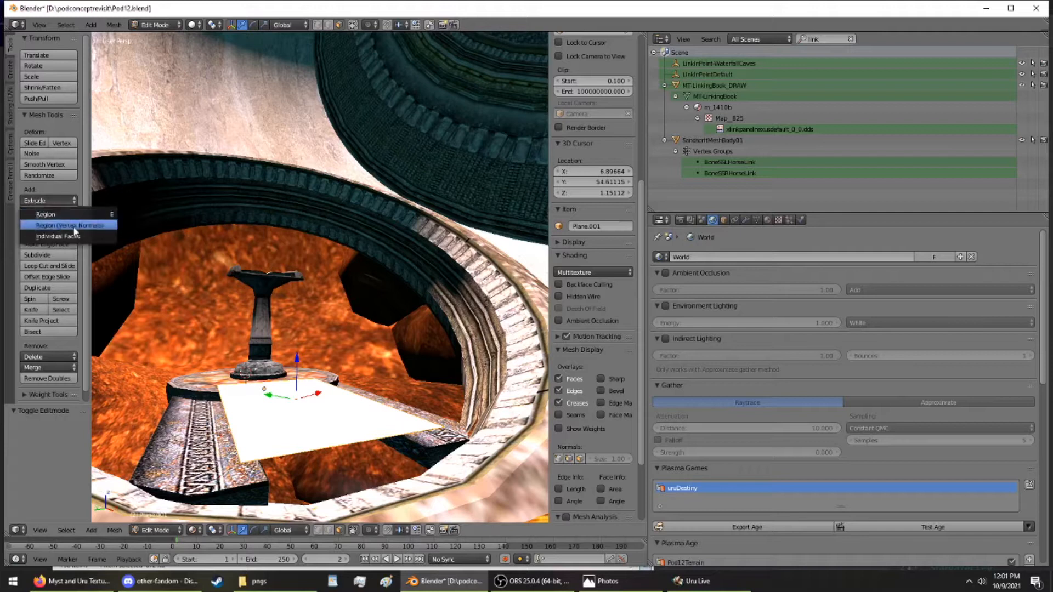
left_click(71, 213)
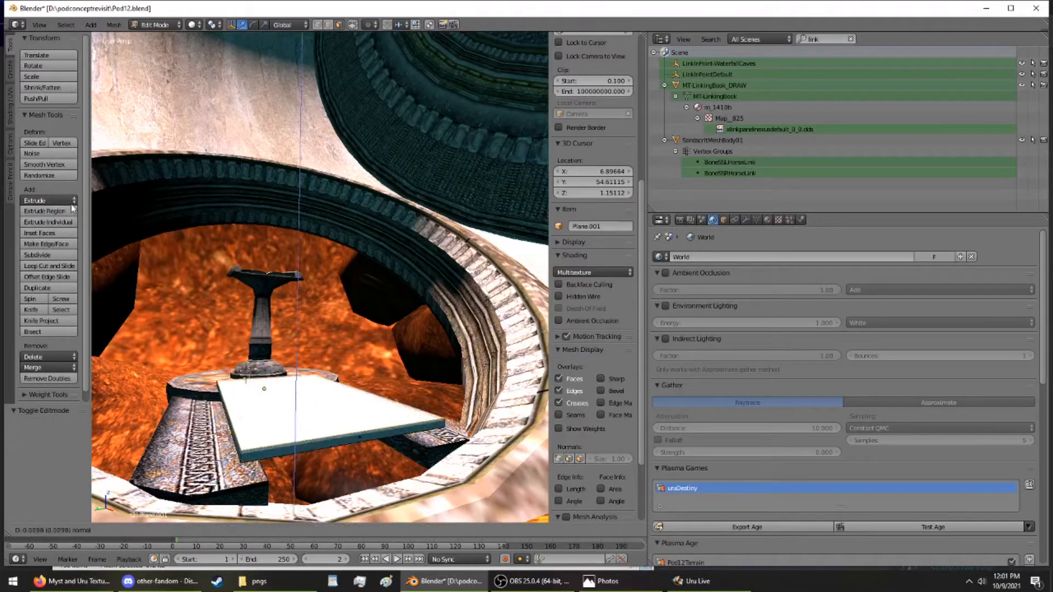
left_click(69, 191)
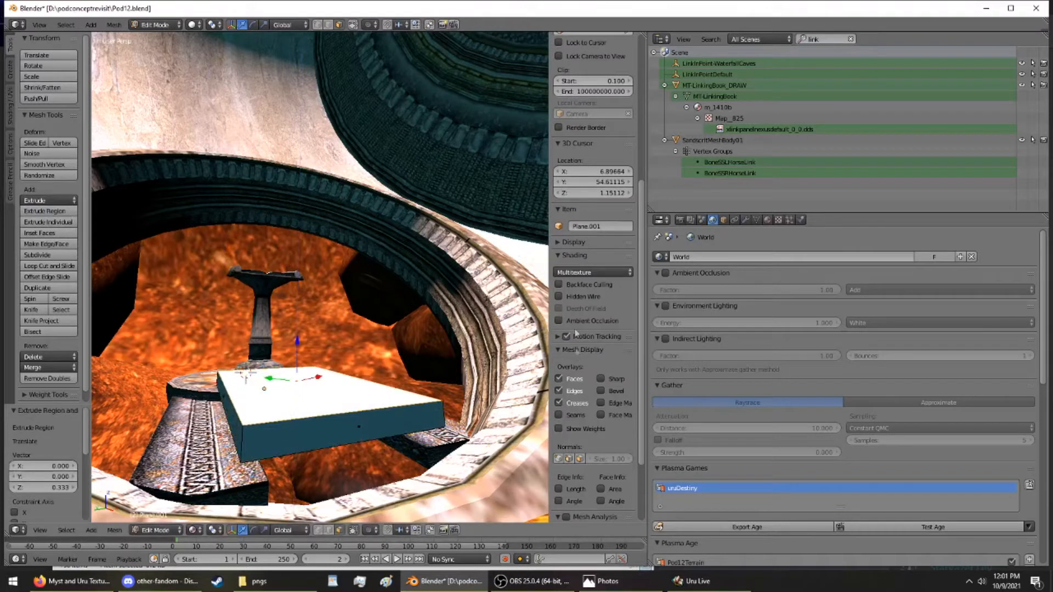
Display the face normals and lower the slab's top face about 0.22 on Z
left_click(580, 458)
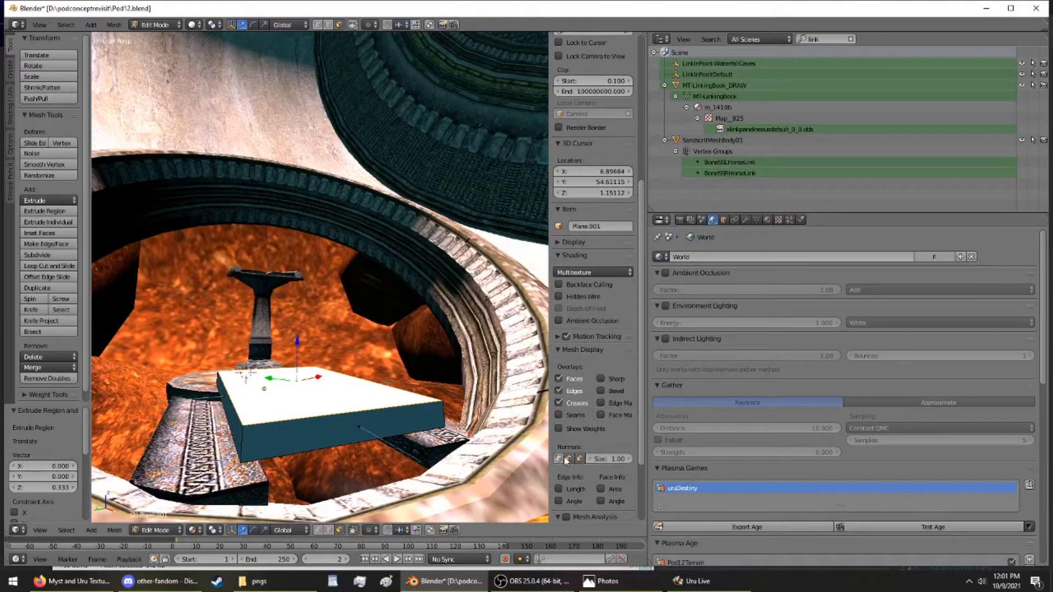
middle_click_drag(376, 311, 335, 260)
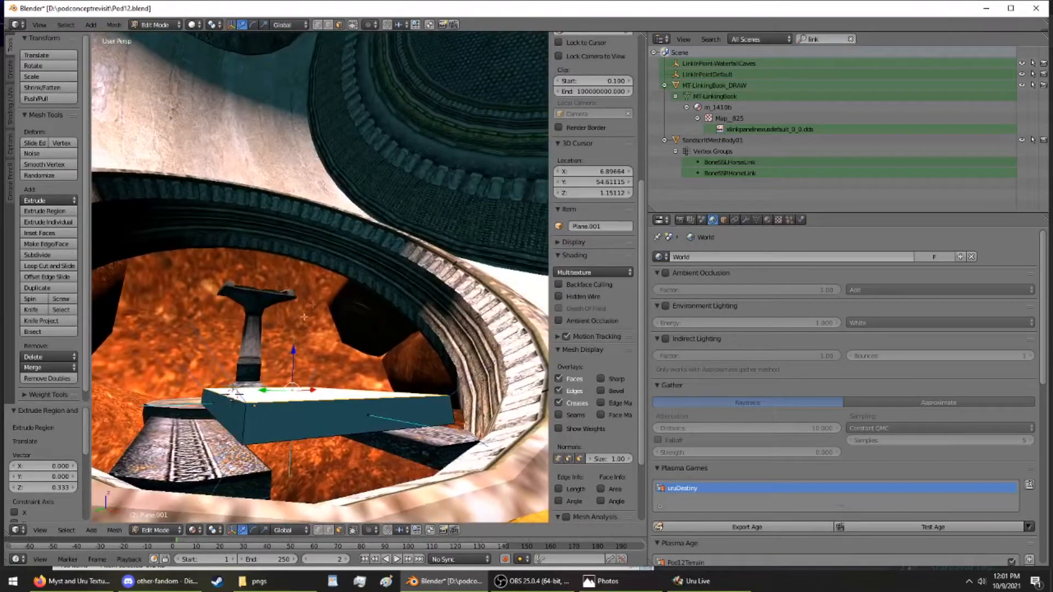
left_click_drag(293, 349, 292, 356)
mouse_move(285, 329)
middle_mouse_down()
mouse_move(257, 351)
mouse_move(285, 307)
mouse_move(296, 318)
middle_mouse_up()
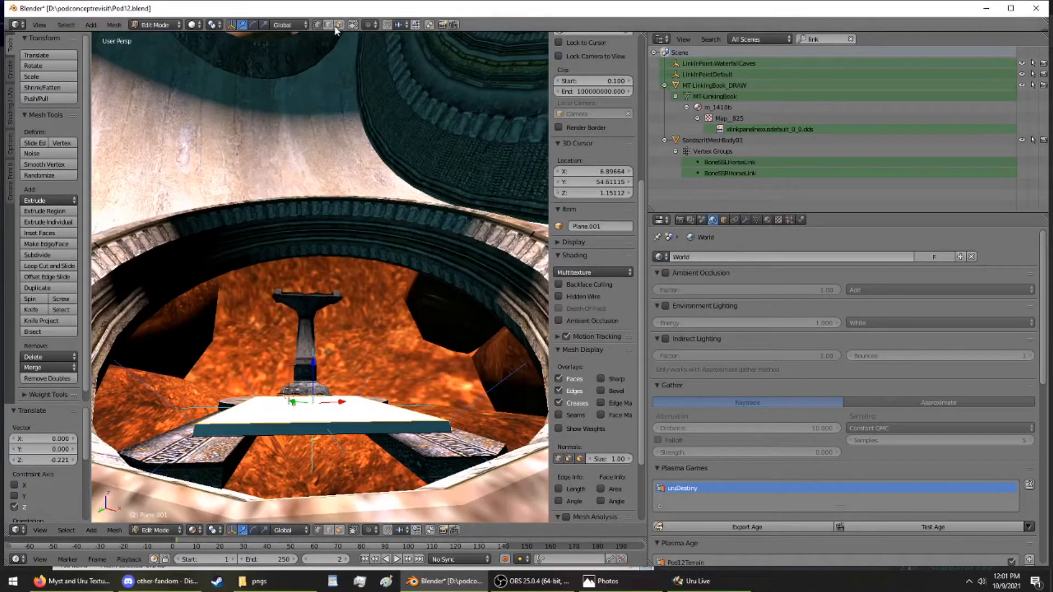
Lower the slab's front end face toward the stone rim, undoing the last move
middle_click_drag(334, 420, 392, 426)
left_click_drag(386, 394, 378, 478)
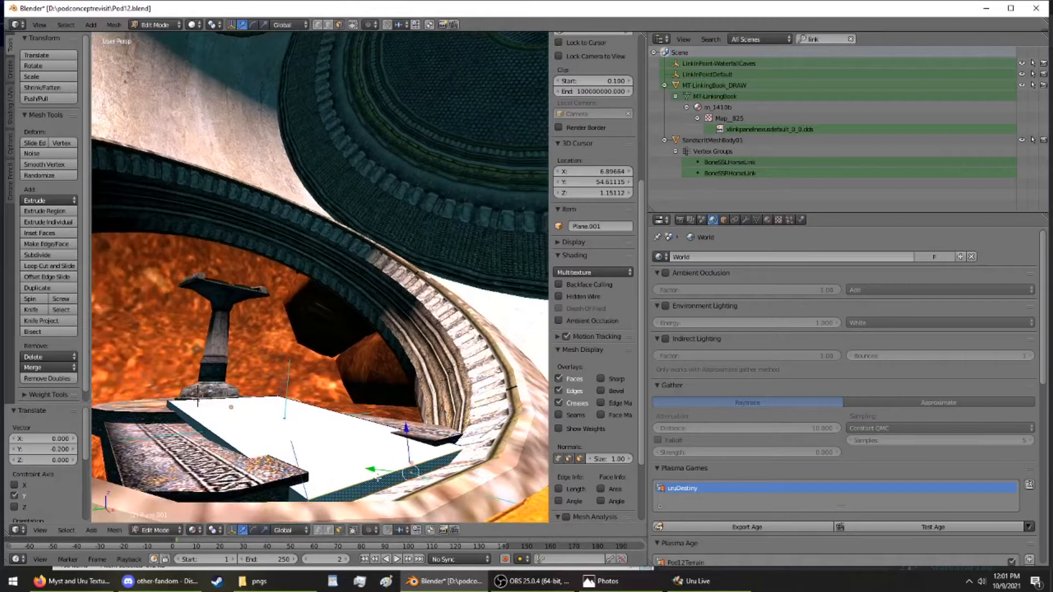
key("ctrl+z")
Return the slab to Object Mode, shift it about -0.18 along X, and raise it about 0.12 on Z
middle_click_drag(347, 418, 294, 517)
left_click(158, 25)
left_click(164, 37)
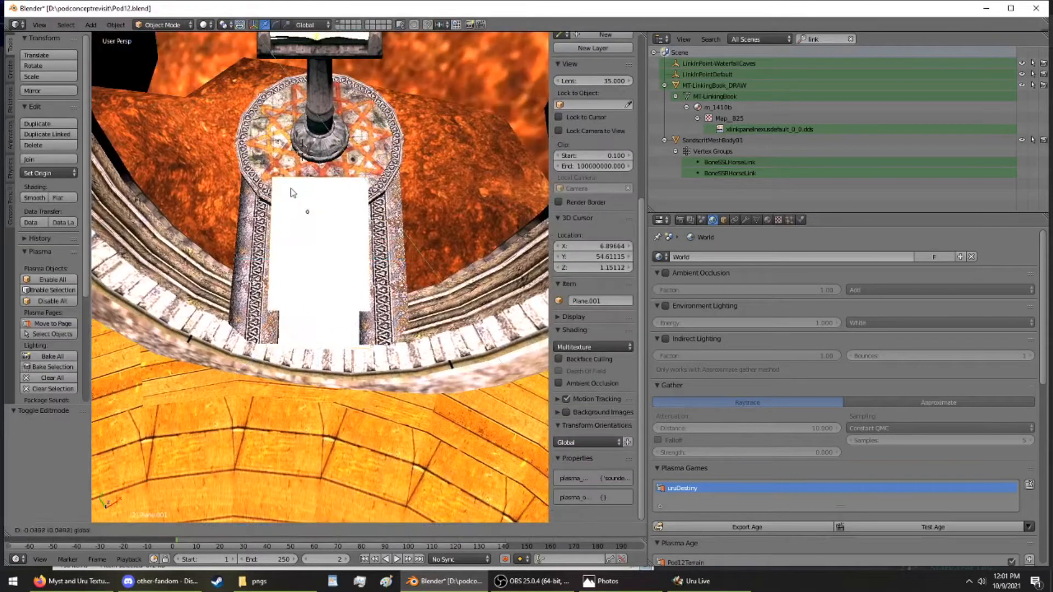
left_click(291, 200)
middle_click_drag(324, 218, 296, 349)
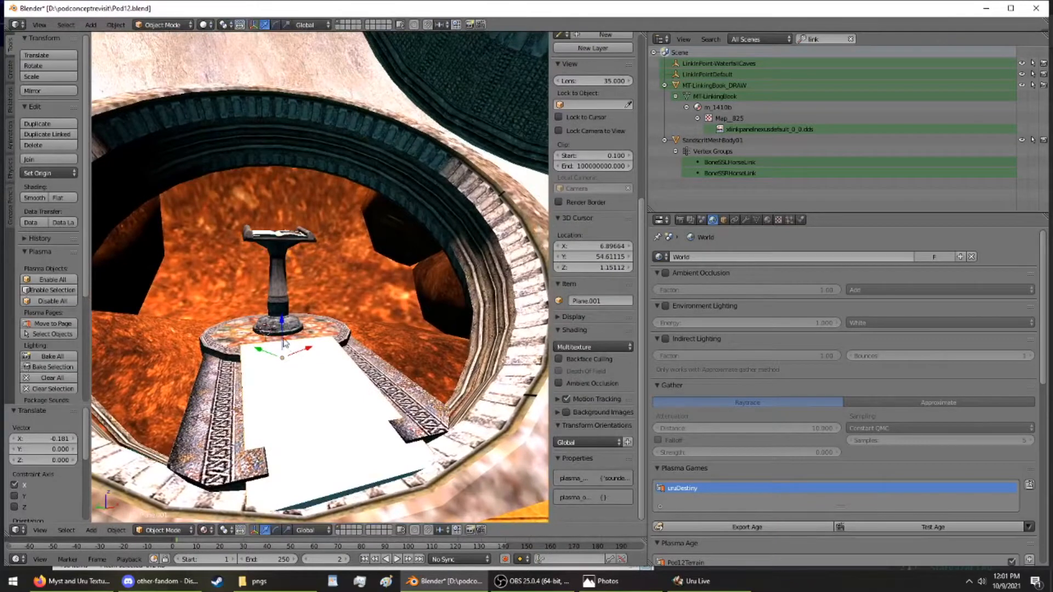
left_click_drag(283, 339, 282, 334)
left_click(283, 340)
middle_click_drag(283, 339, 459, 297)
scroll(260, 295, "up", 1)
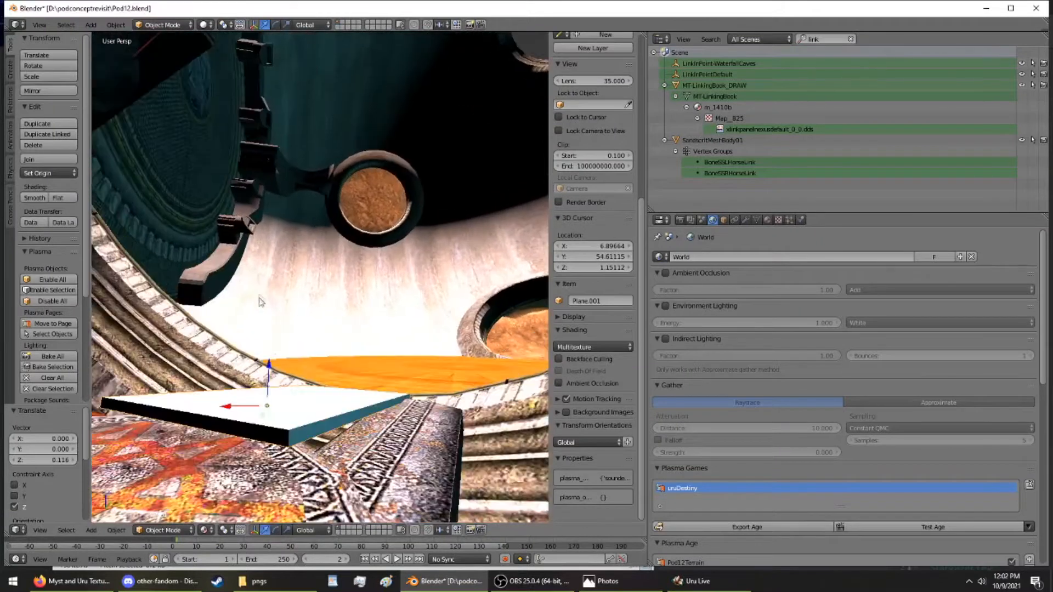
Return the slab to Edit Mode and raise its top face about 0.04 along Z
right_click(166, 25)
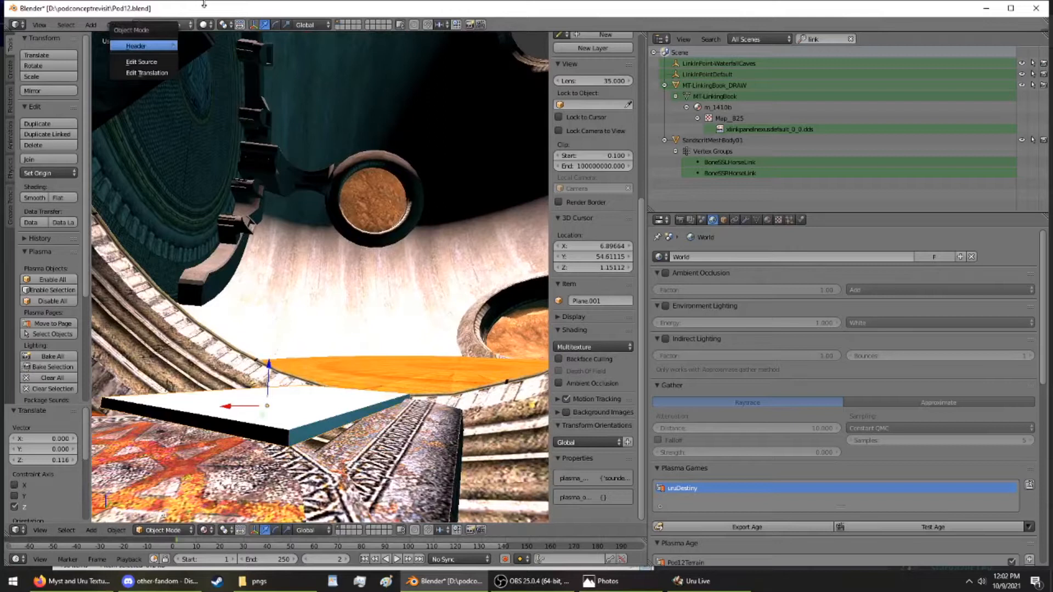
left_click(185, 23)
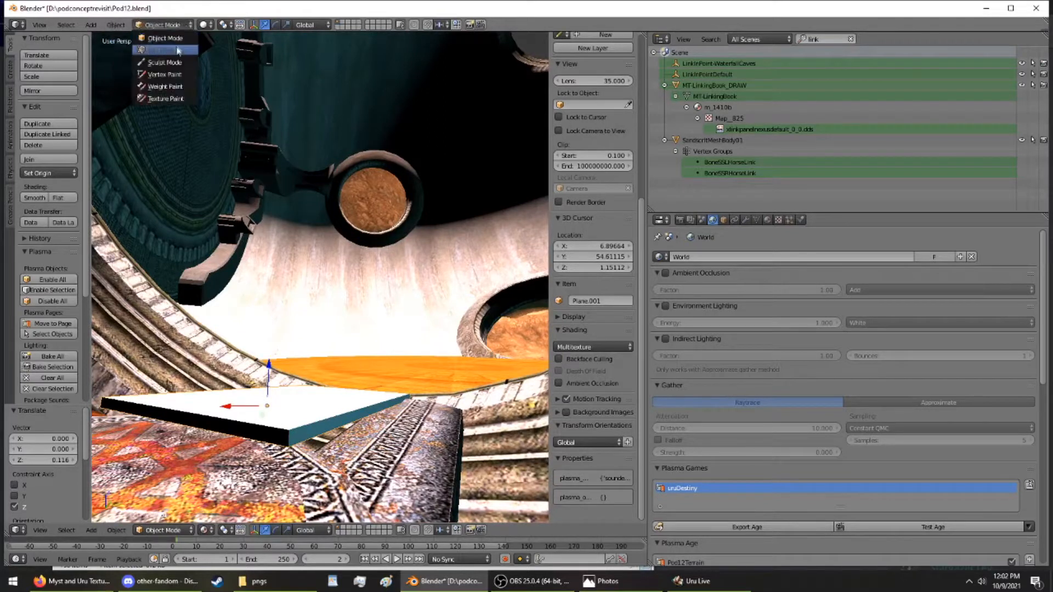
left_click(159, 51)
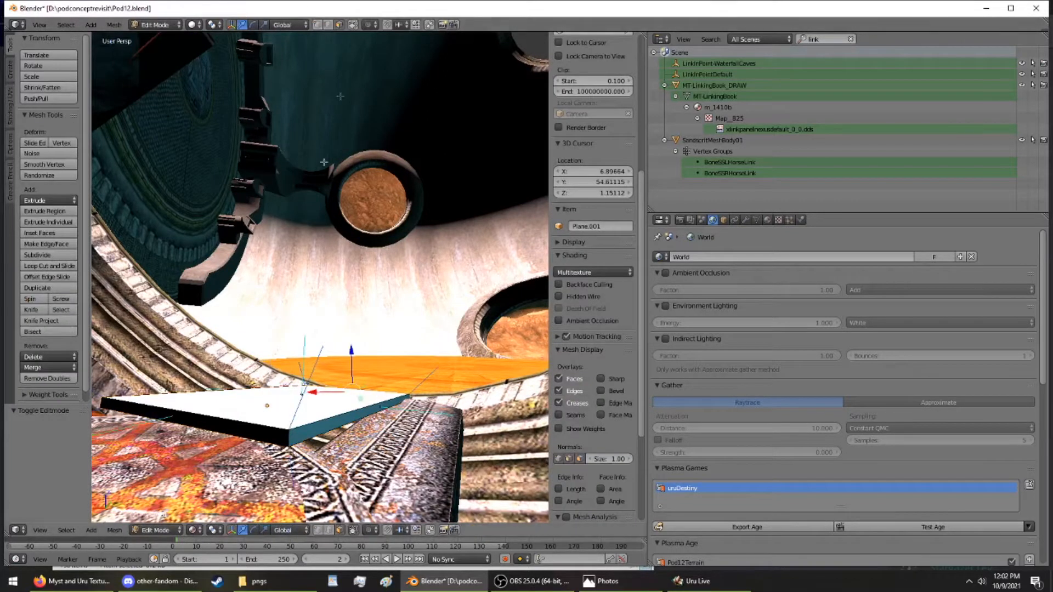
right_click(270, 396)
middle_click_drag(309, 405, 248, 396)
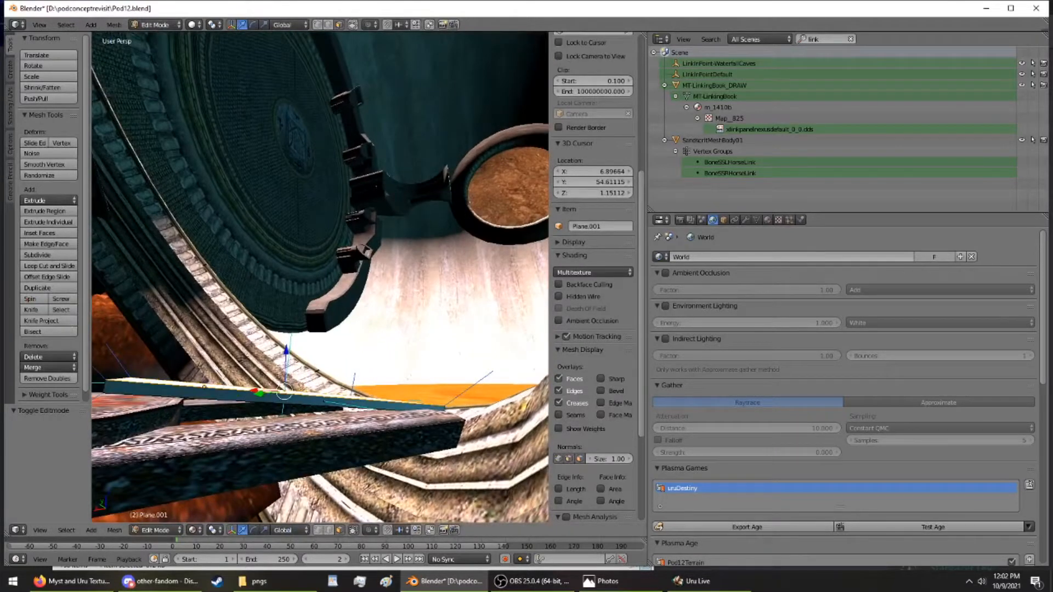
left_click_drag(287, 362, 287, 359)
middle_click_drag(287, 358, 293, 329)
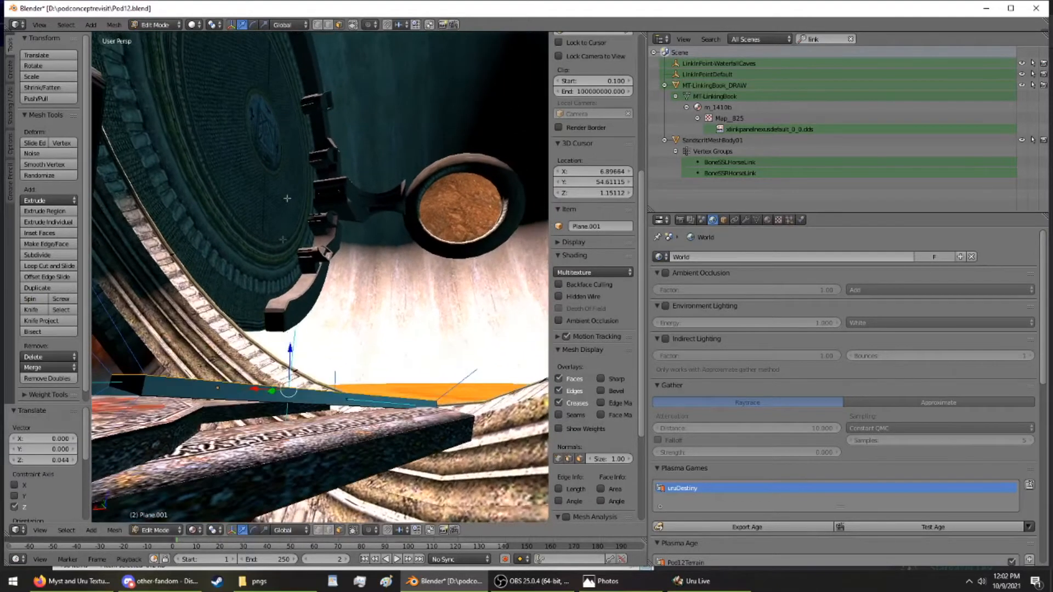
Lower the slab's end face nearest the linking-book pedestal about 0.12 along Z
right_click(121, 380)
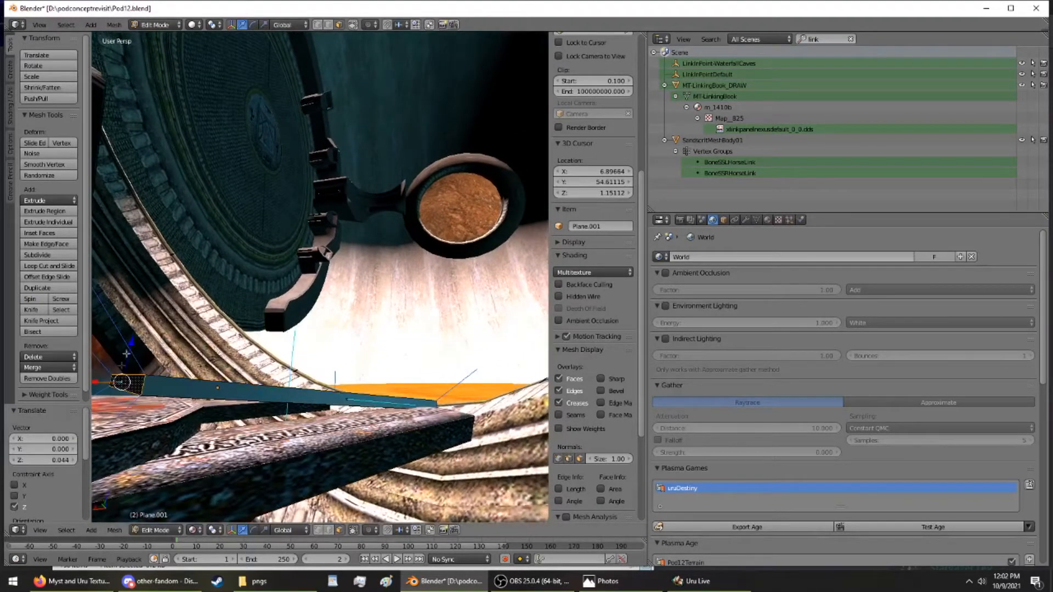
left_click_drag(128, 354, 129, 365)
left_click_drag(130, 366, 129, 366)
middle_click_drag(130, 366, 413, 380)
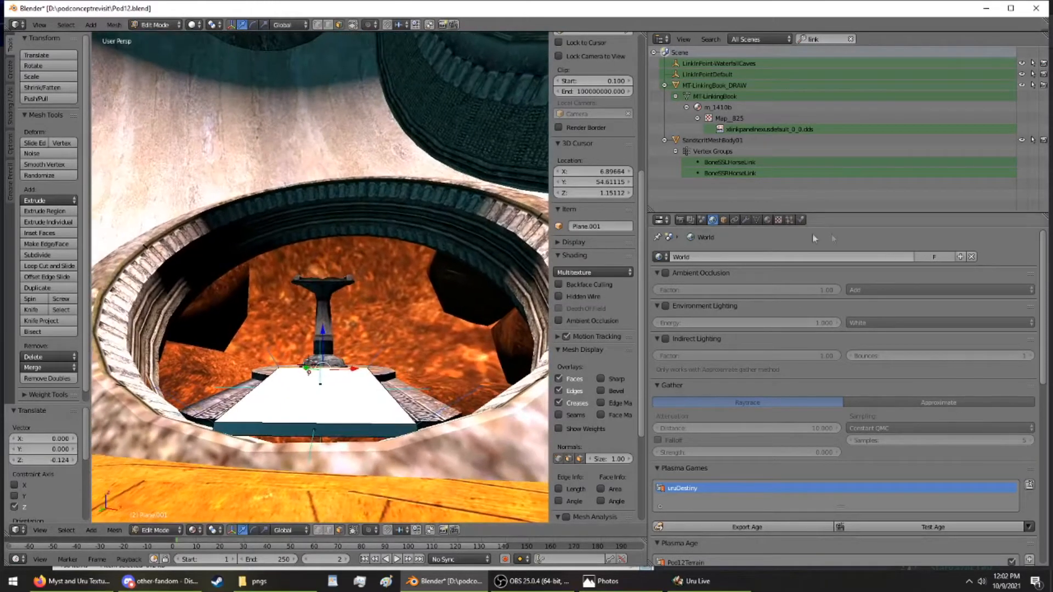
Rename the slab object as WOODRAMPTEMPLATE
left_click(801, 220)
type("w")
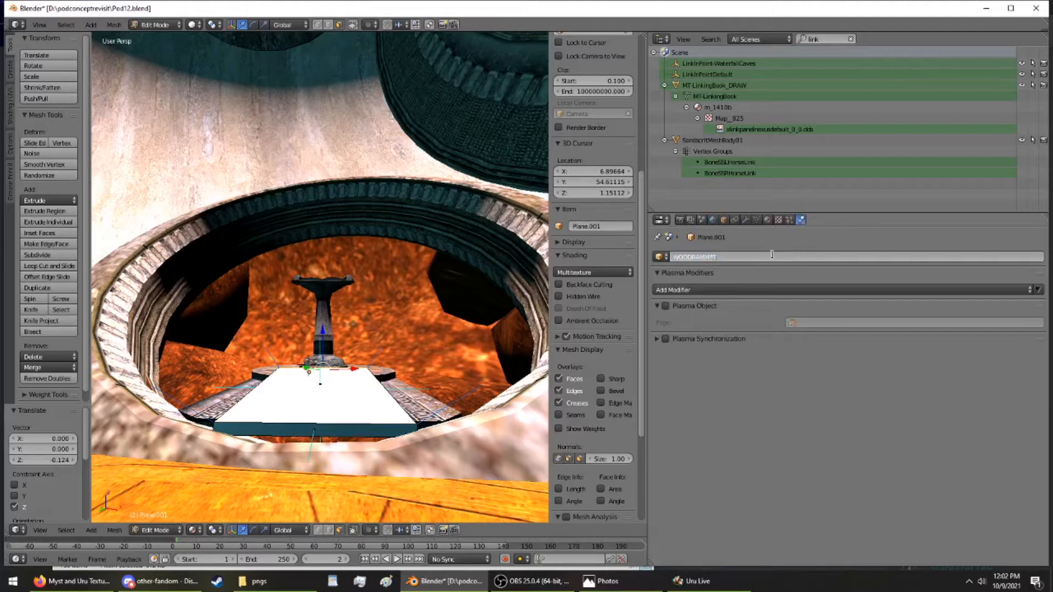
key("Return")
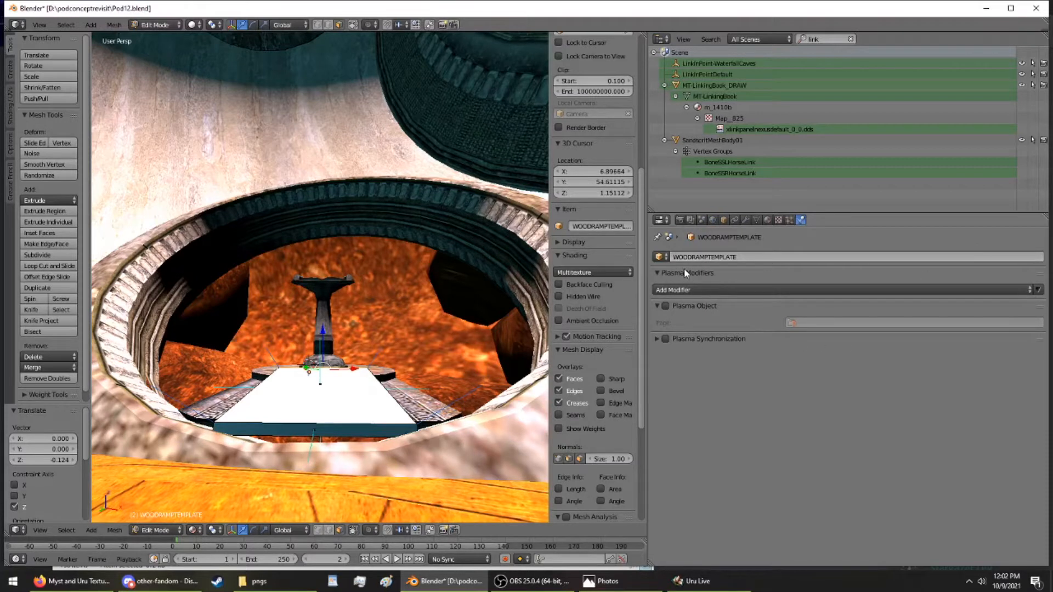
Enable the wood ramp as a Plasma Object and open the choice of its page
left_click(665, 305)
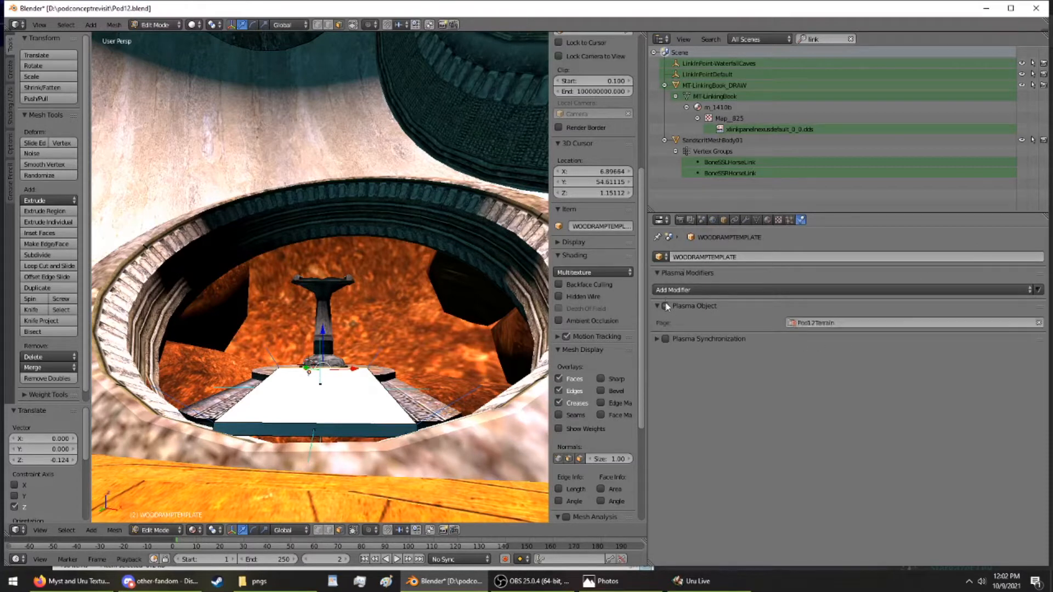
left_click(922, 327)
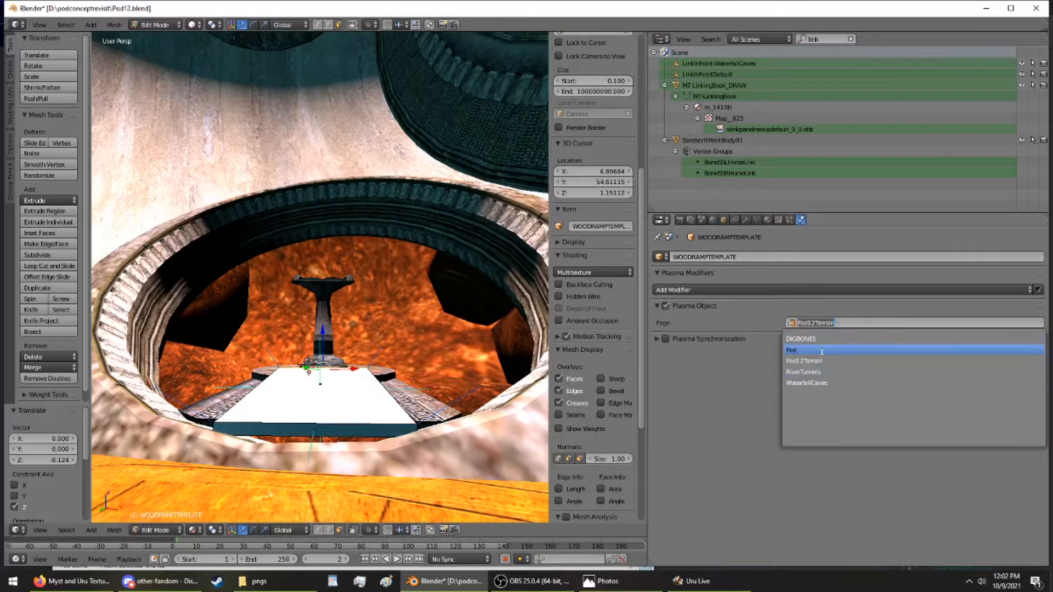
Assign WOODRAMPTEMPLATE to the Pod page and add a Collision modifier with Triangle Mesh bounds and Terrain enabled
left_click(801, 348)
left_click(766, 290)
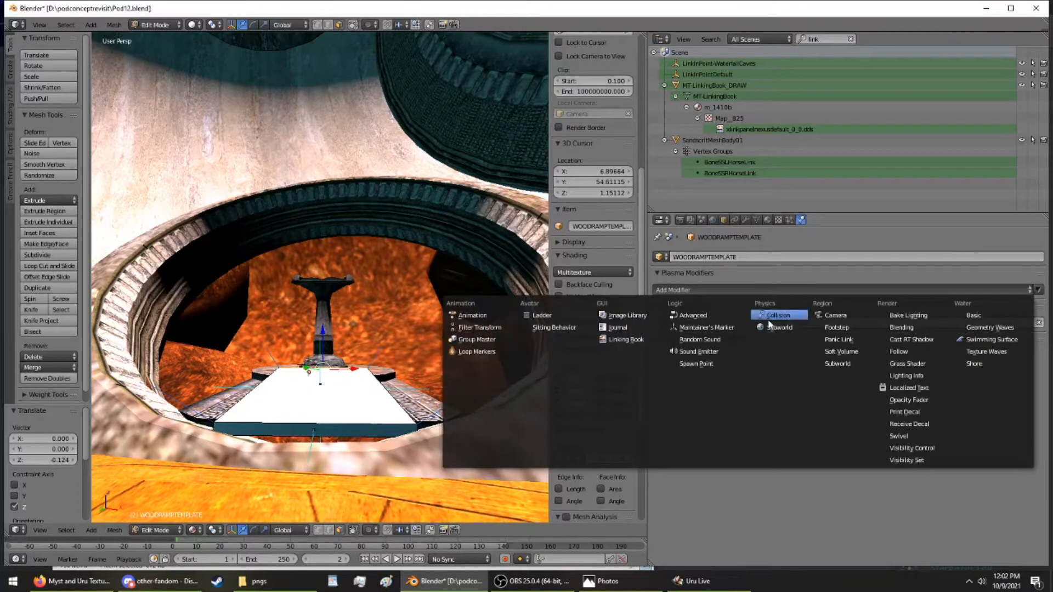
left_click(770, 319)
left_click(795, 322)
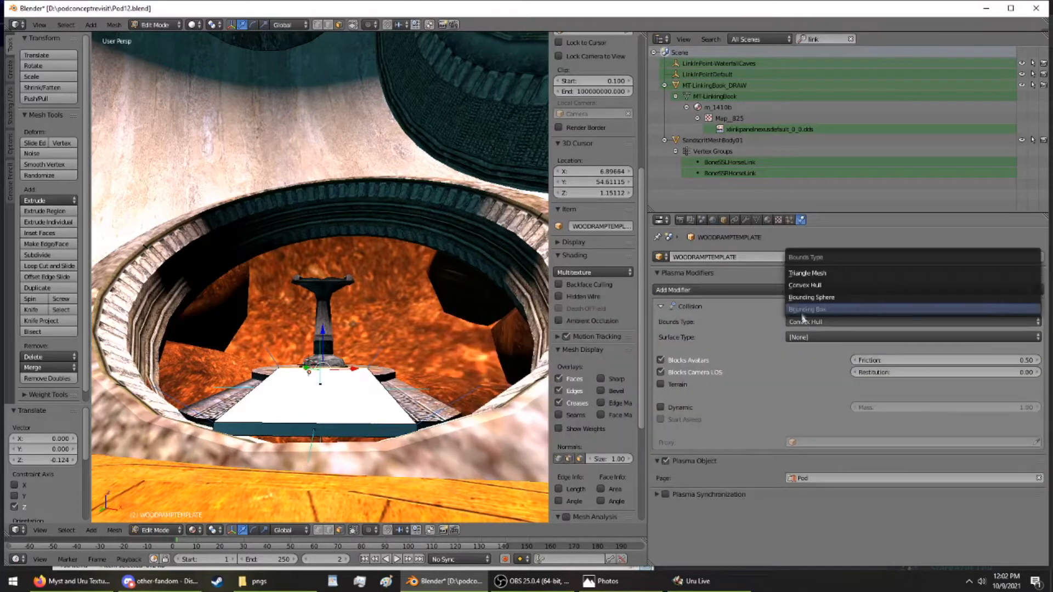
left_click(798, 274)
left_click(661, 384)
Apply the existing WOODFLOORING material to the ramp
middle_click_drag(341, 321, 330, 364)
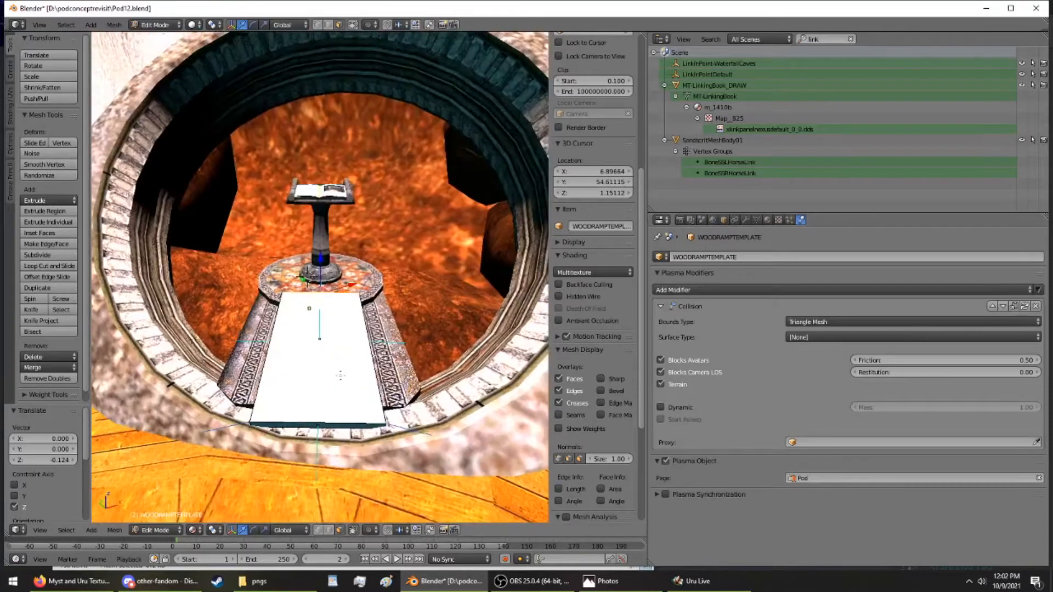
left_click(768, 220)
left_click(660, 306)
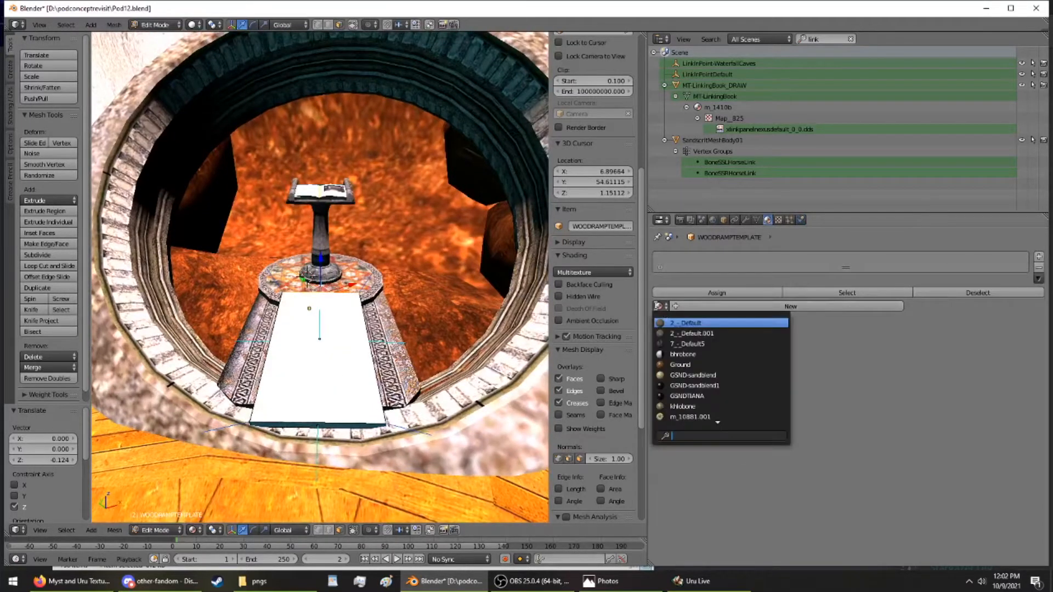
scroll(693, 348, "down", 10)
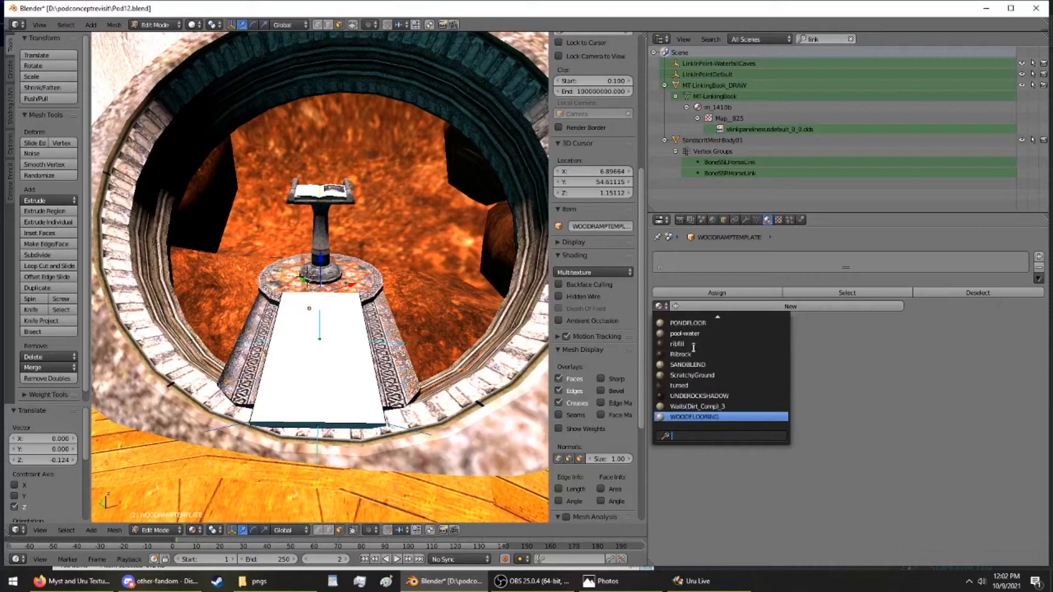
left_click(694, 417)
middle_click_drag(448, 332, 310, 316)
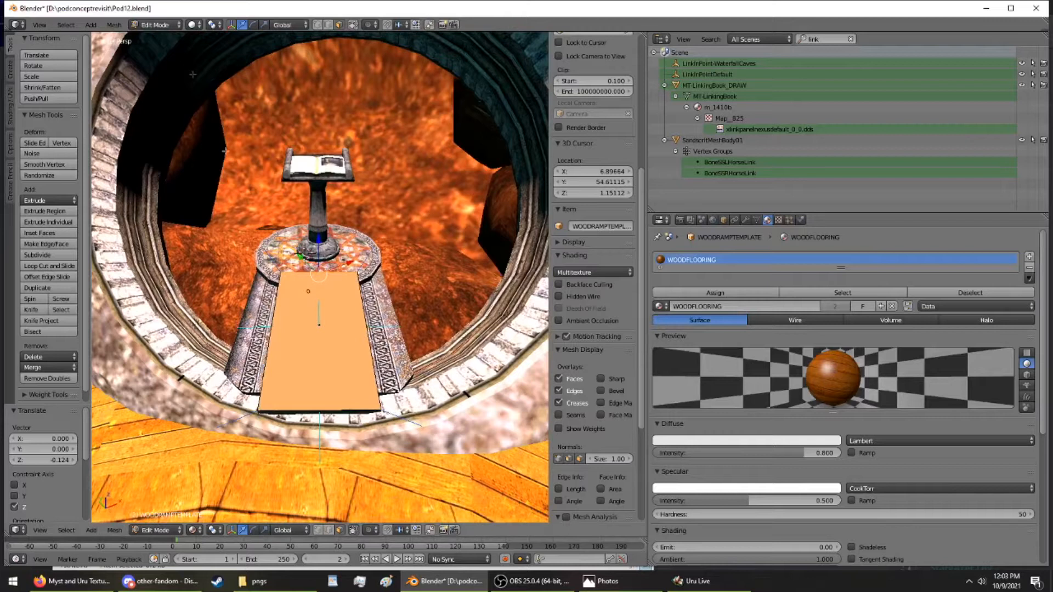
Try UV mapping the ramp with Cube Projection
key("u")
left_click(269, 251)
key("u")
left_click(292, 289)
key("u")
left_click(280, 226)
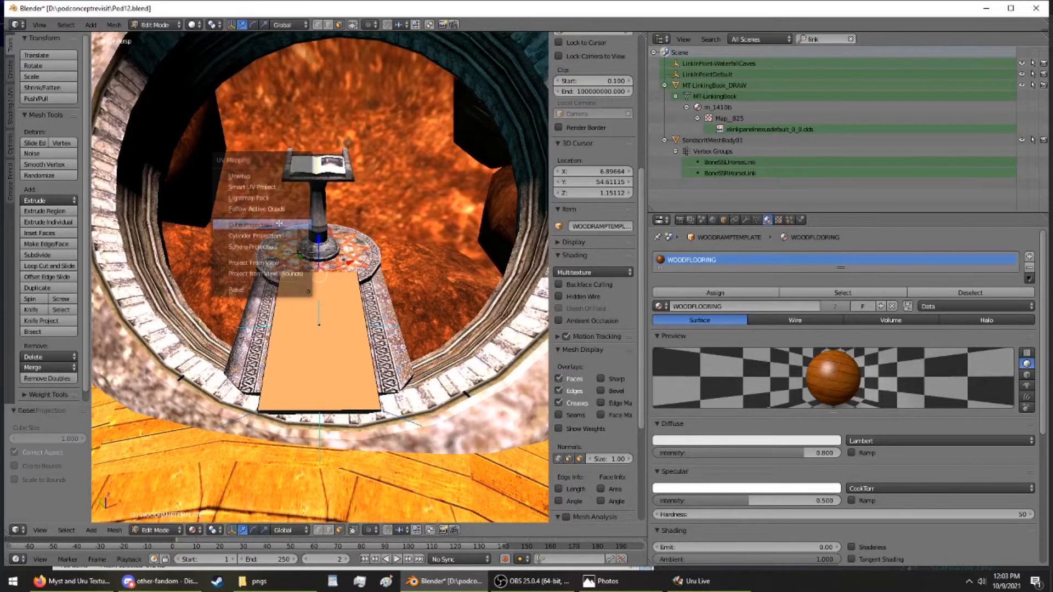
Assign WOODFLOORING to the ramp's selected faces and try unwrapping them with Smart UV Project
left_click(705, 293)
key("u")
left_click(296, 199)
left_click(321, 276)
Try UV mapping the ramp with Project From View while looking down on it
middle_click_drag(320, 276, 250, 346)
key("KP_Divide")
key("KP_Divide")
key("u")
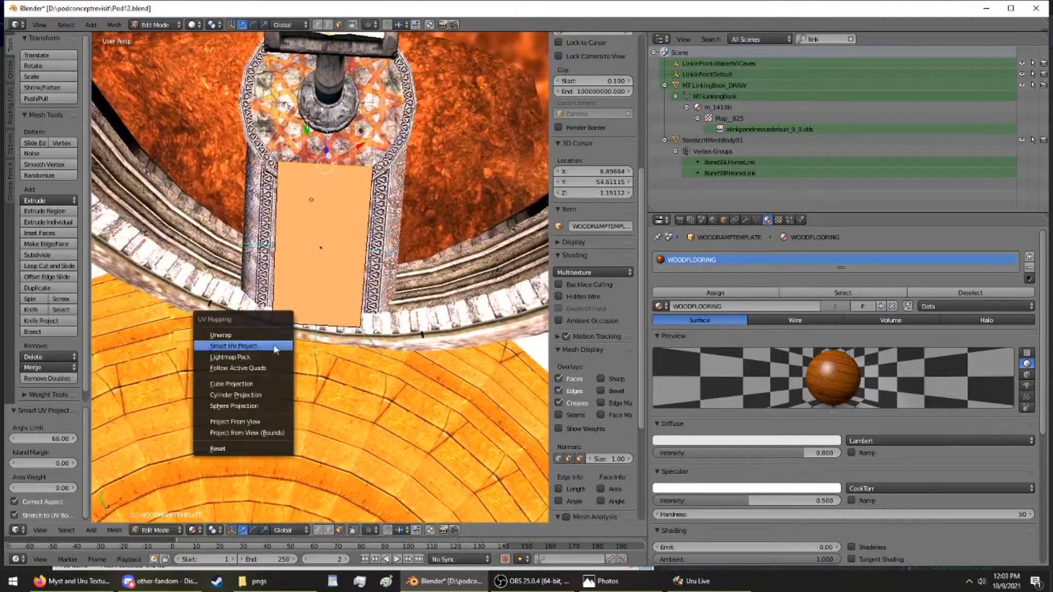
left_click(258, 423)
middle_click_drag(258, 423, 375, 219)
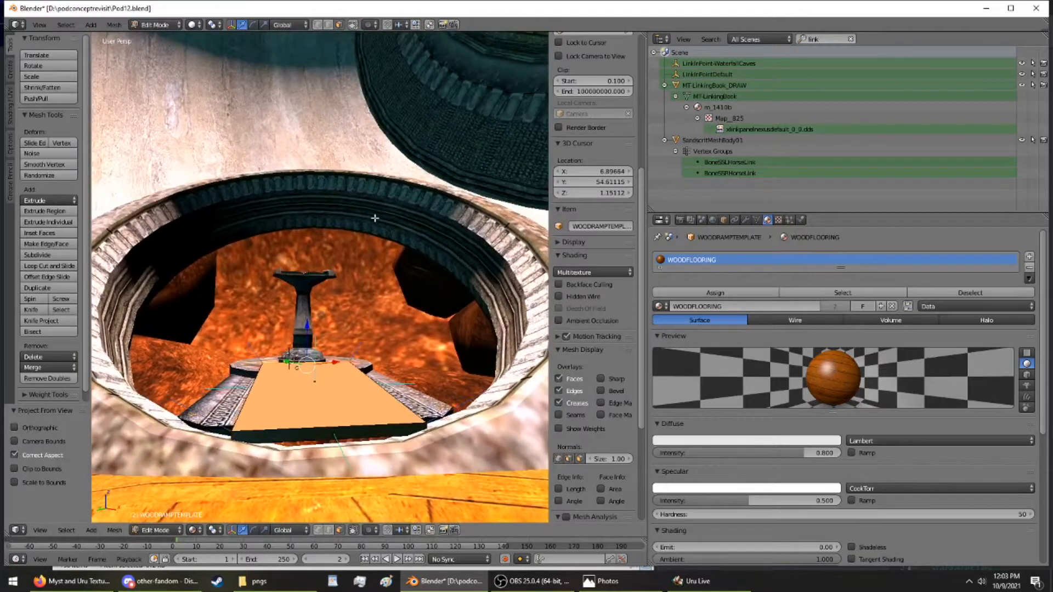
Select all faces of the ramp, reset their UV mapping and return to Object Mode
key("a")
left_click(376, 222)
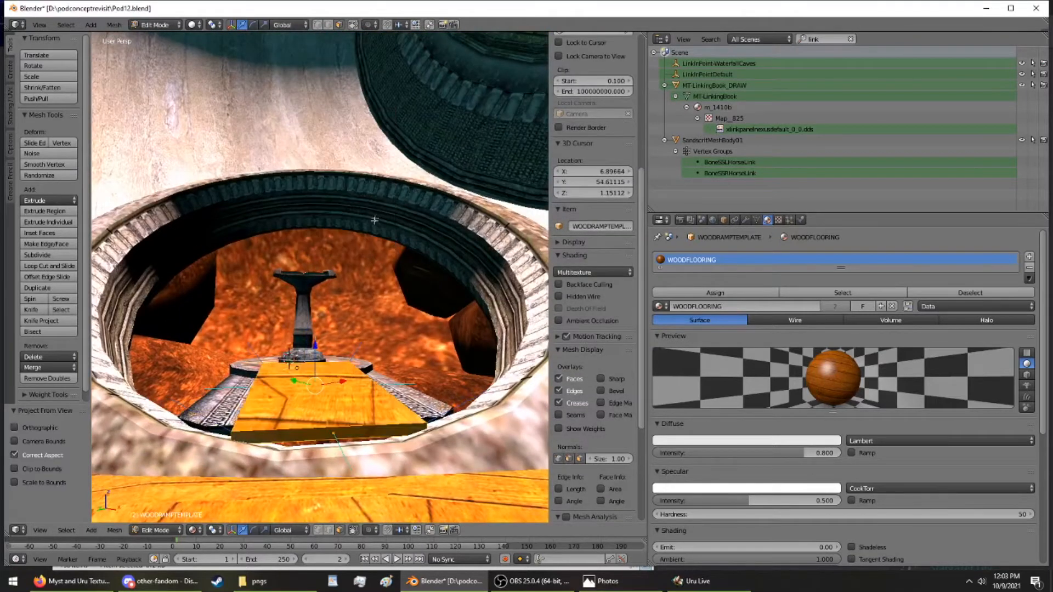
middle_click_drag(376, 223, 377, 258)
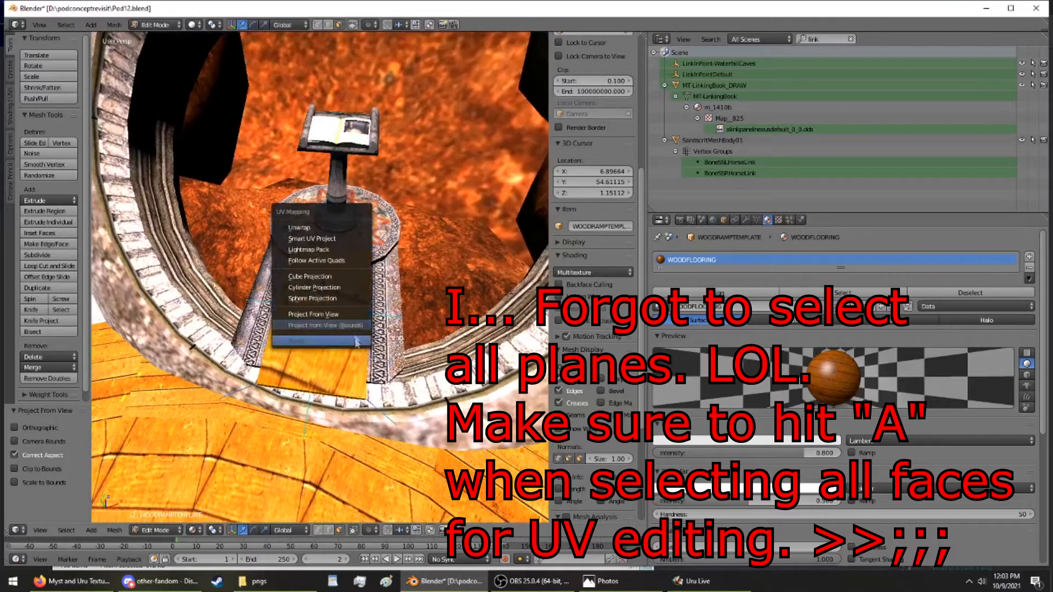
left_click(357, 341)
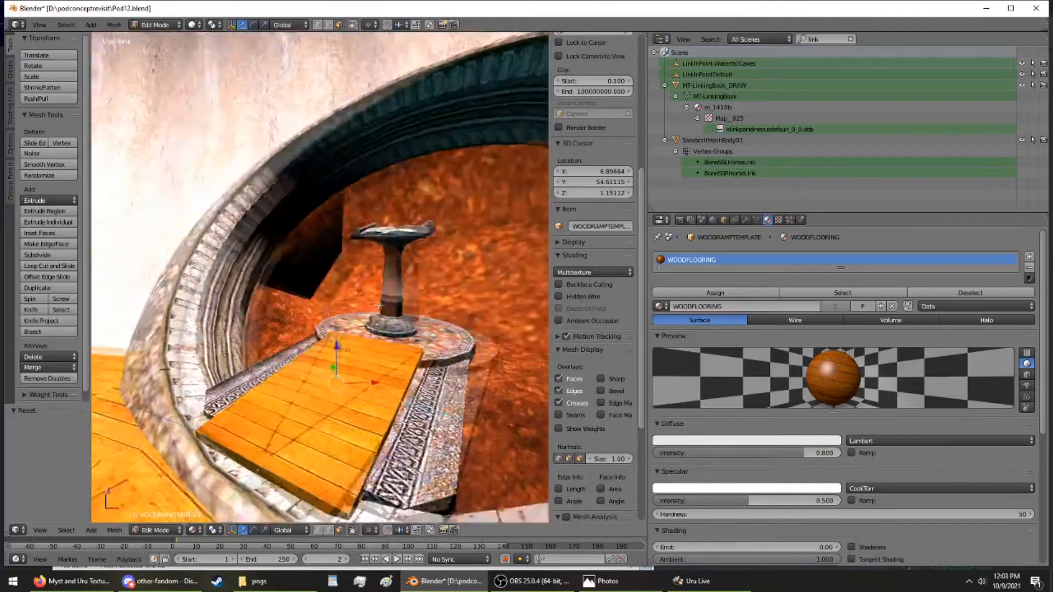
middle_click_drag(379, 306, 199, 37)
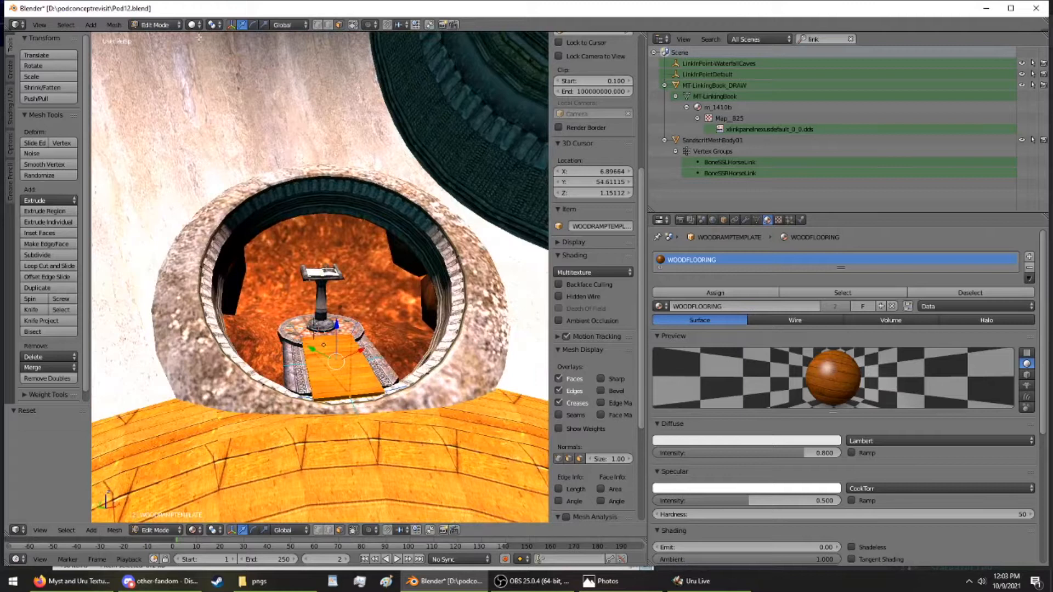
left_click(155, 25)
left_click(159, 38)
Add a Collision modifier with Triangle Mesh bounds and Terrain enabled to MT-PodiumPlatform_DRAW beneath the book pedestal
right_click(321, 299)
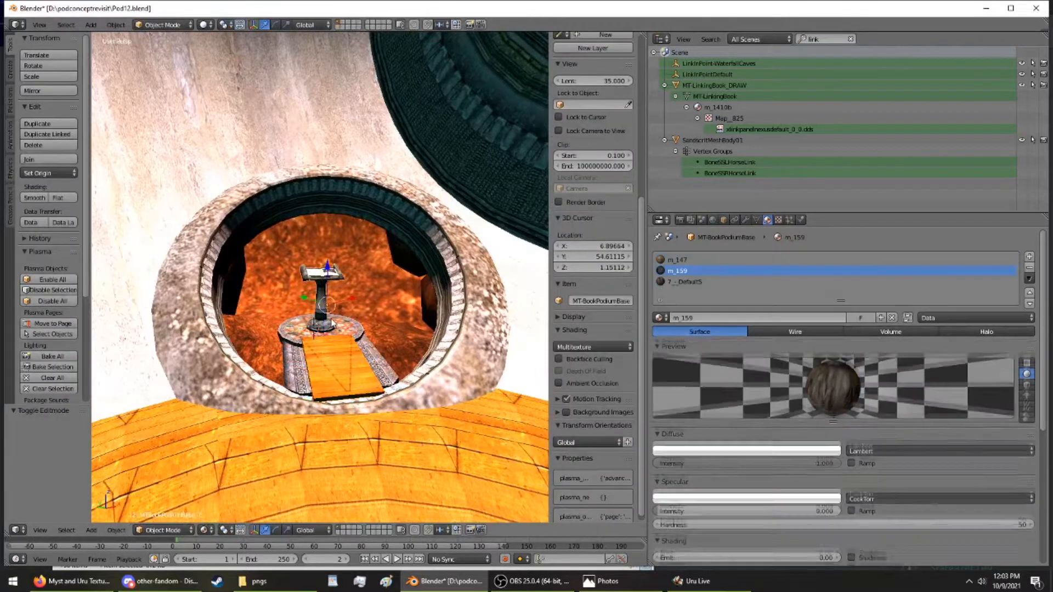
right_click(337, 330)
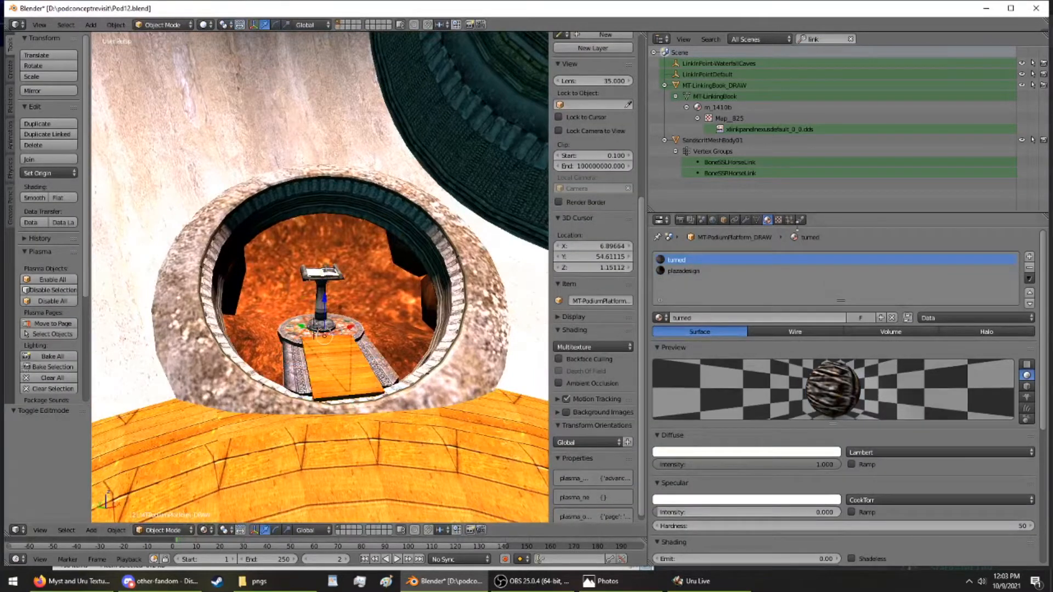
left_click(801, 220)
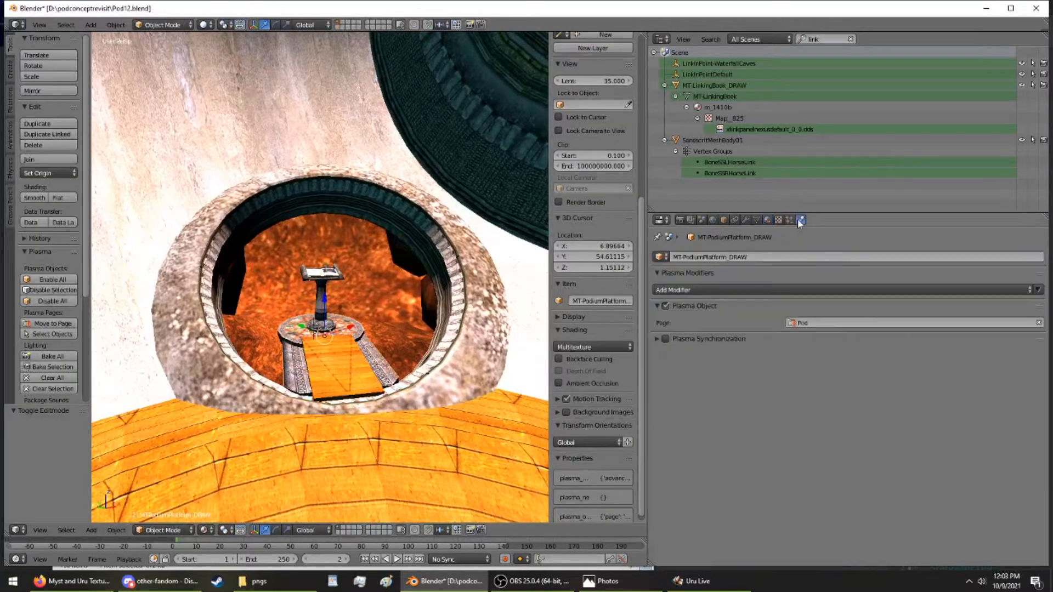
left_click(754, 292)
left_click(775, 317)
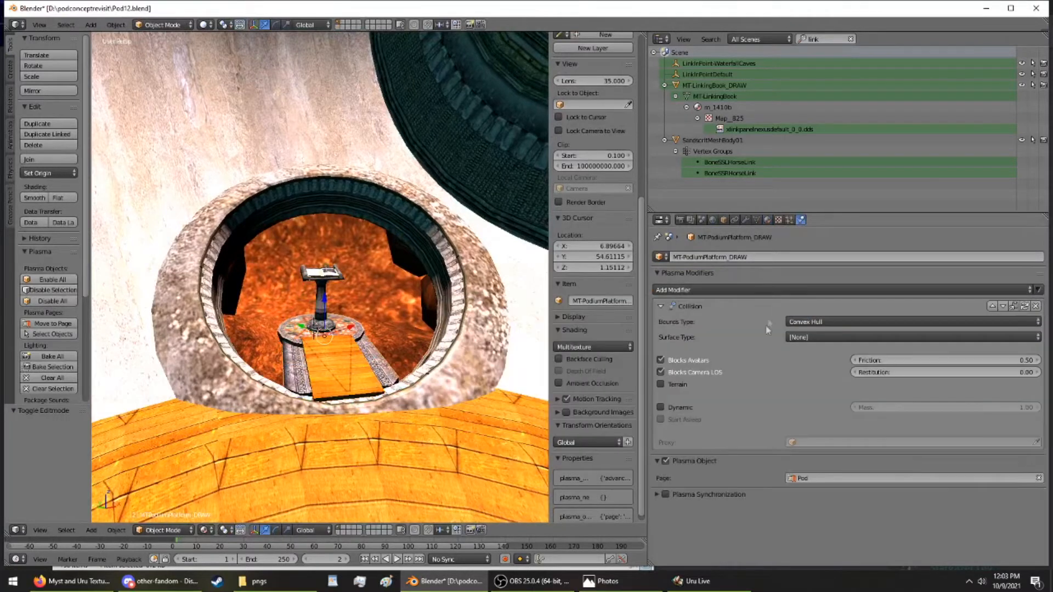
left_click(806, 322)
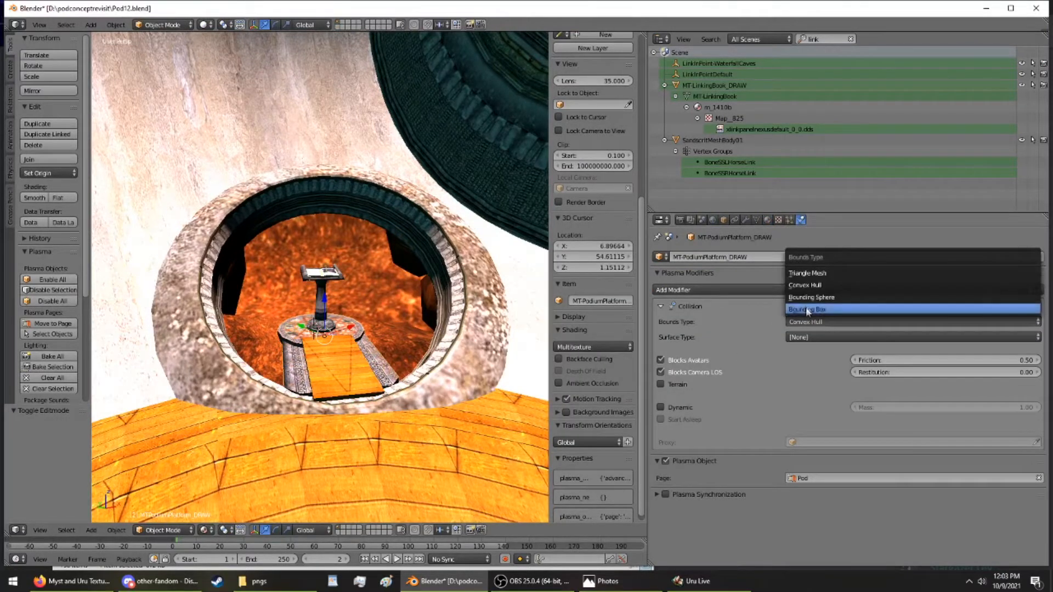
left_click(802, 273)
left_click(661, 384)
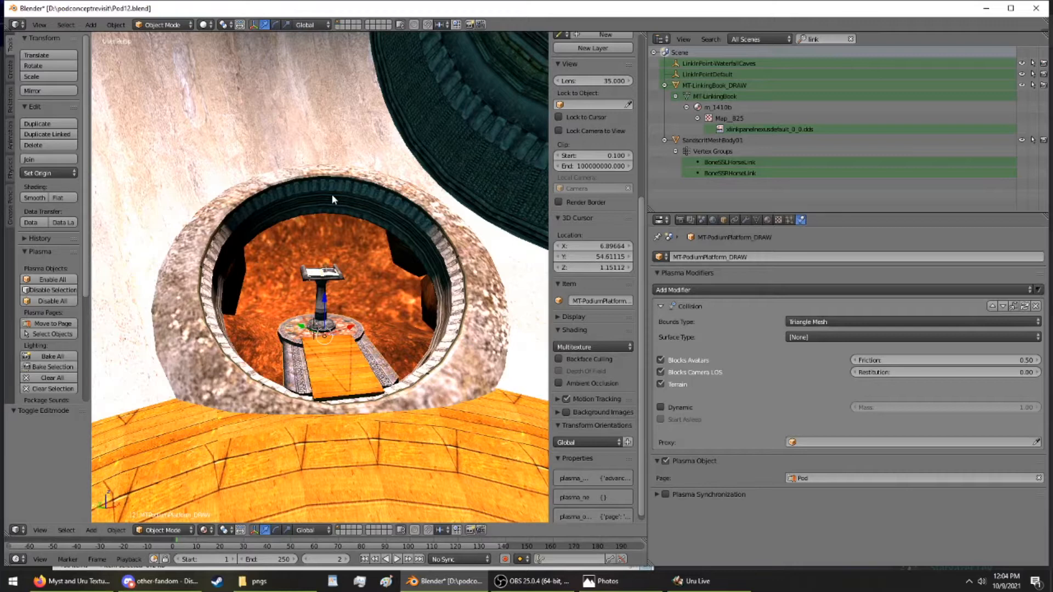
Examine how the wooden ramp meets the podium platform and the round opening from several angles
middle_click_drag(258, 213, 119, 265)
scroll(119, 264, "up", 3)
scroll(341, 313, "up", 2)
middle_click_drag(342, 314, 352, 273)
scroll(351, 297, "up", 4)
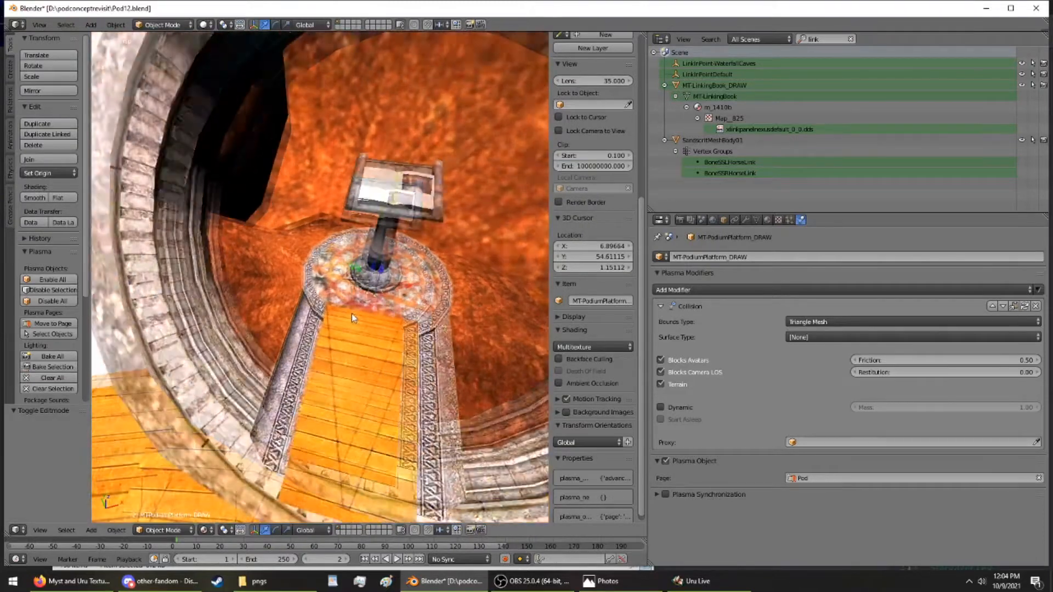
middle_click_drag(362, 338, 266, 307)
middle_click_drag(239, 272, 287, 224)
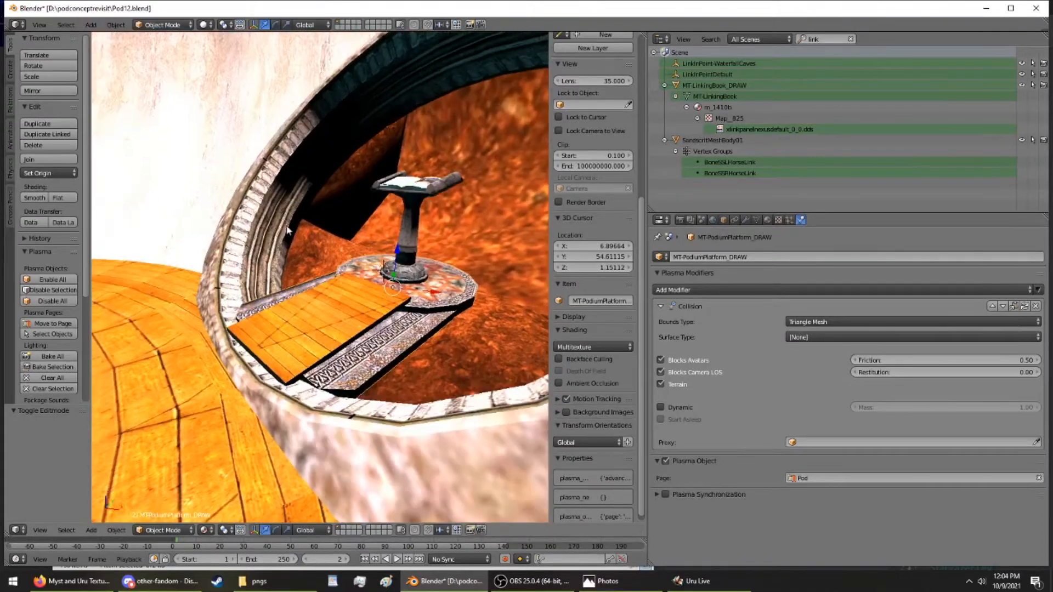
Switch to Uru Live and quit the running game, and open the world settings with the age export options in Blender
left_click(694, 581)
key("Escape")
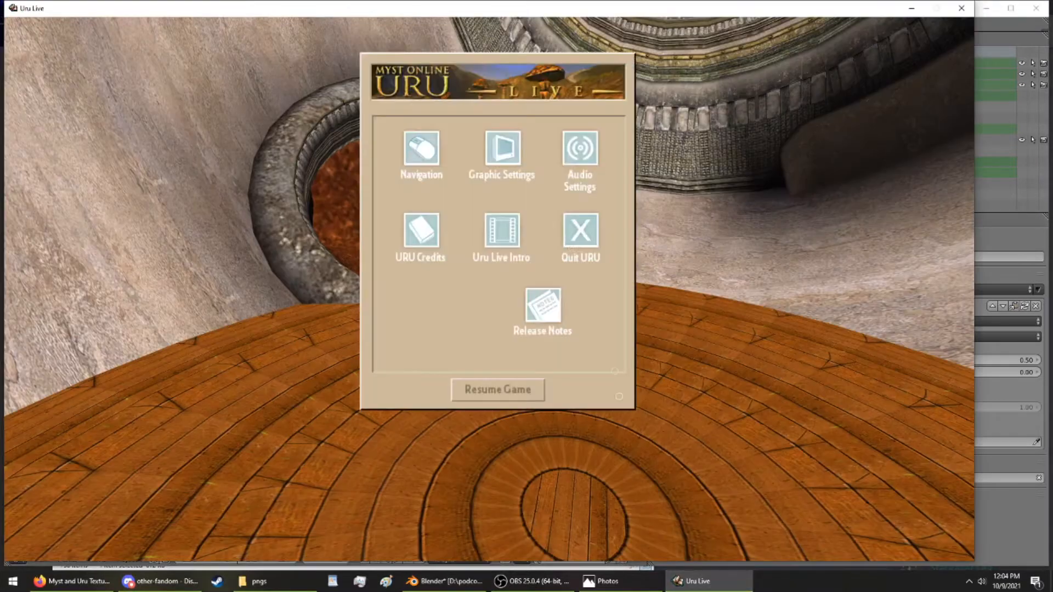
left_click(567, 234)
left_click(512, 361)
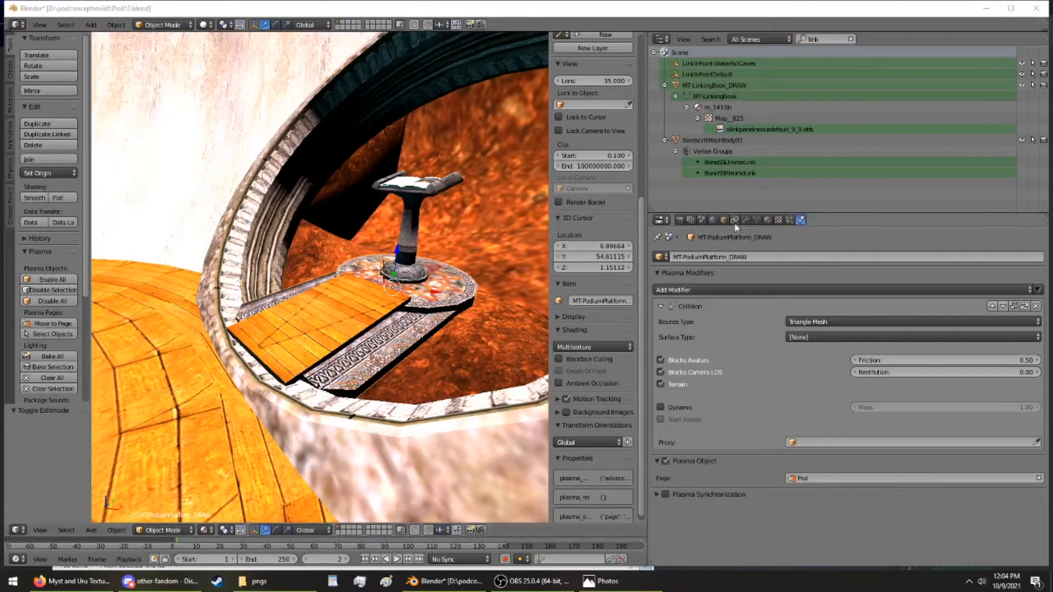
left_click(715, 220)
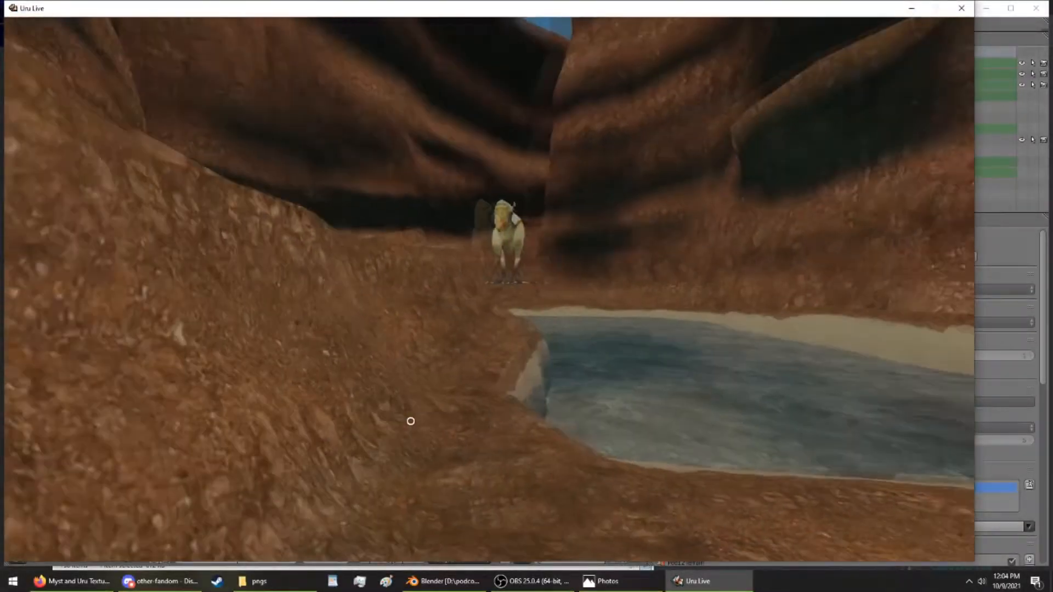
Walk the avatar through the pod in Uru Live to test the ramp and podium collision in third-person view
key("Up")
key("Right")
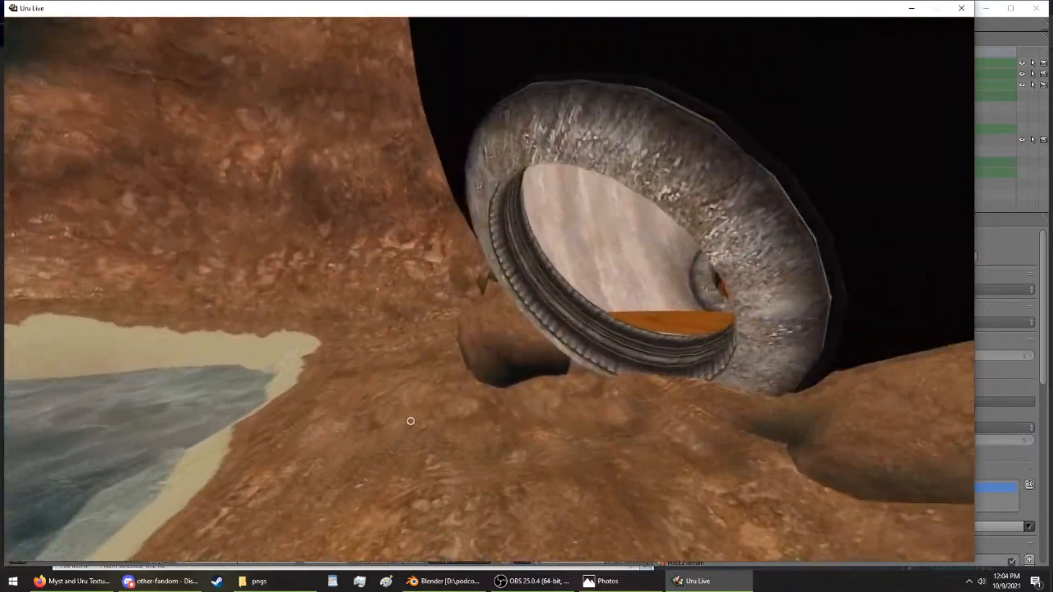
key("Up")
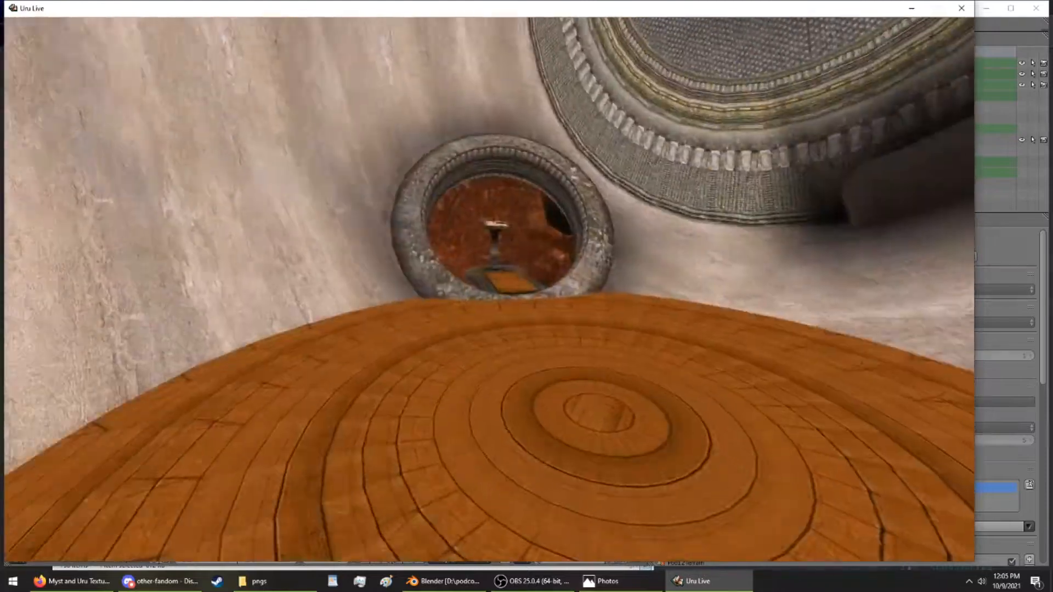
key("Up")
key("F1")
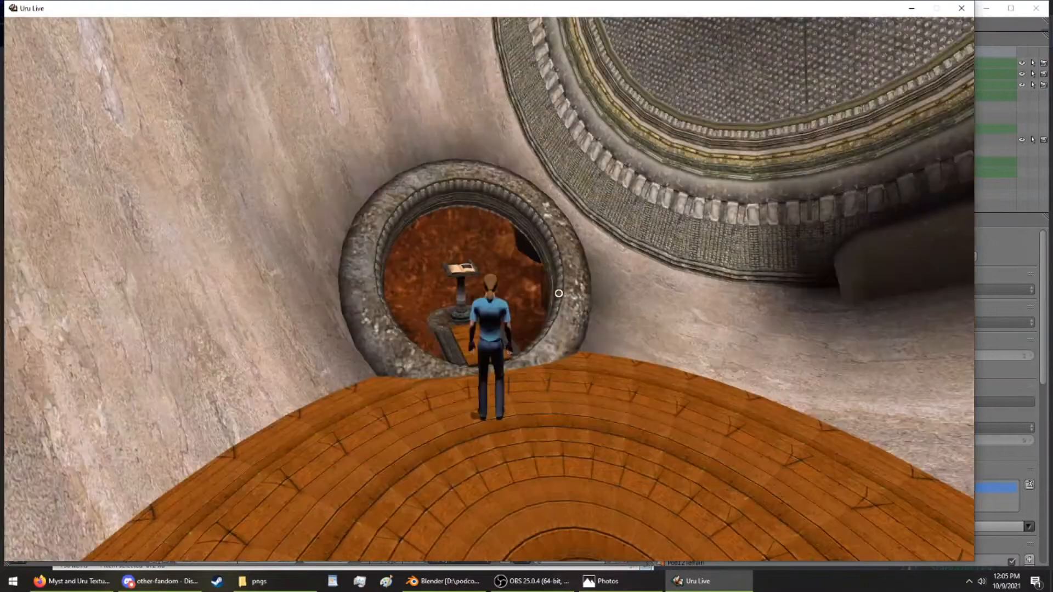
key("Up")
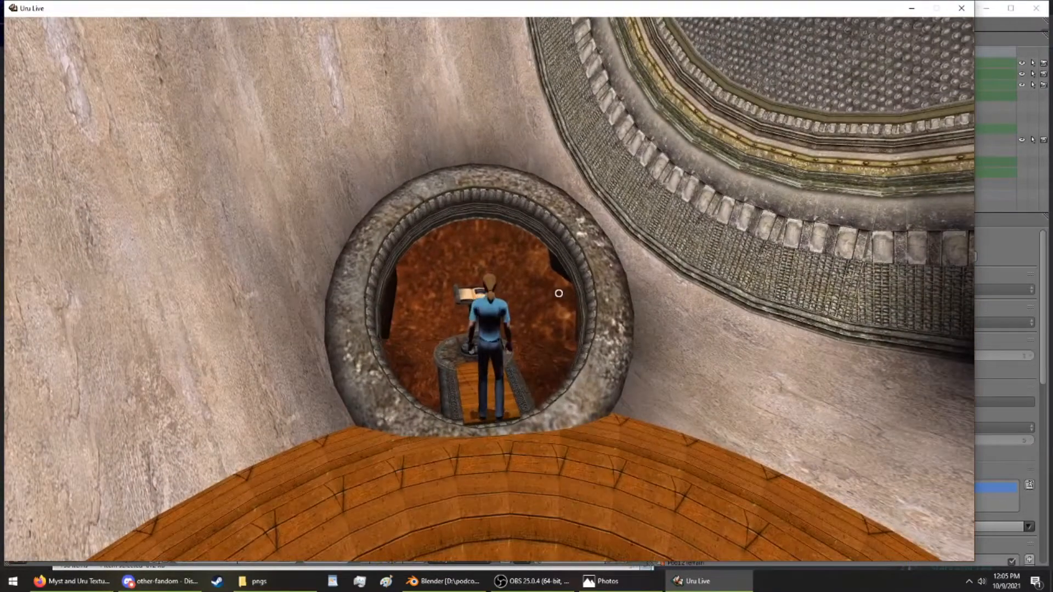
key("Up")
key("Left")
key("space")
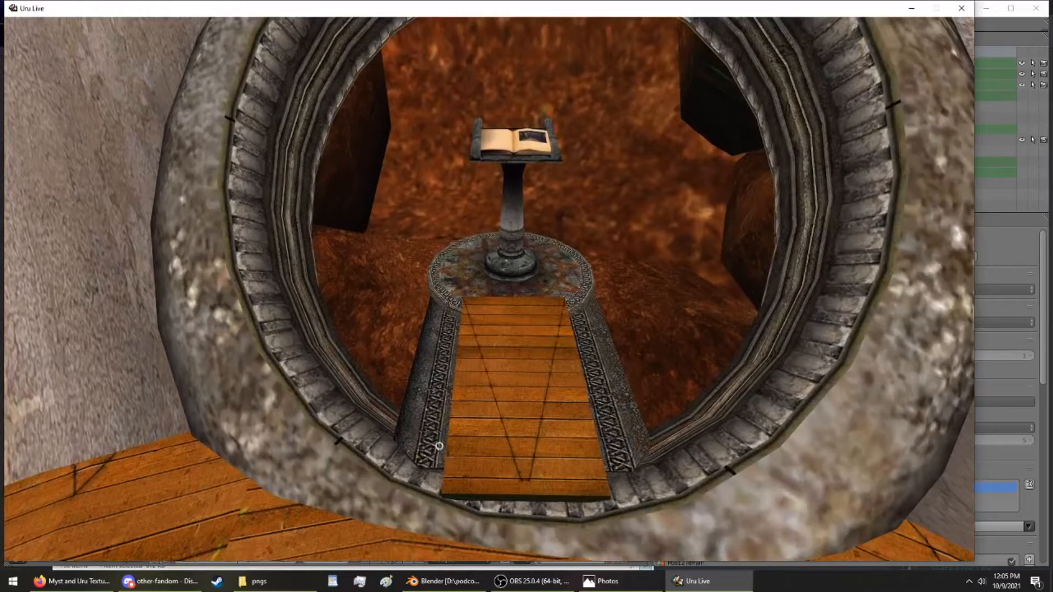
Switch back to Blender and remove the Collision modifier from MT-PodiumPlatform_DRAW
left_click(444, 581)
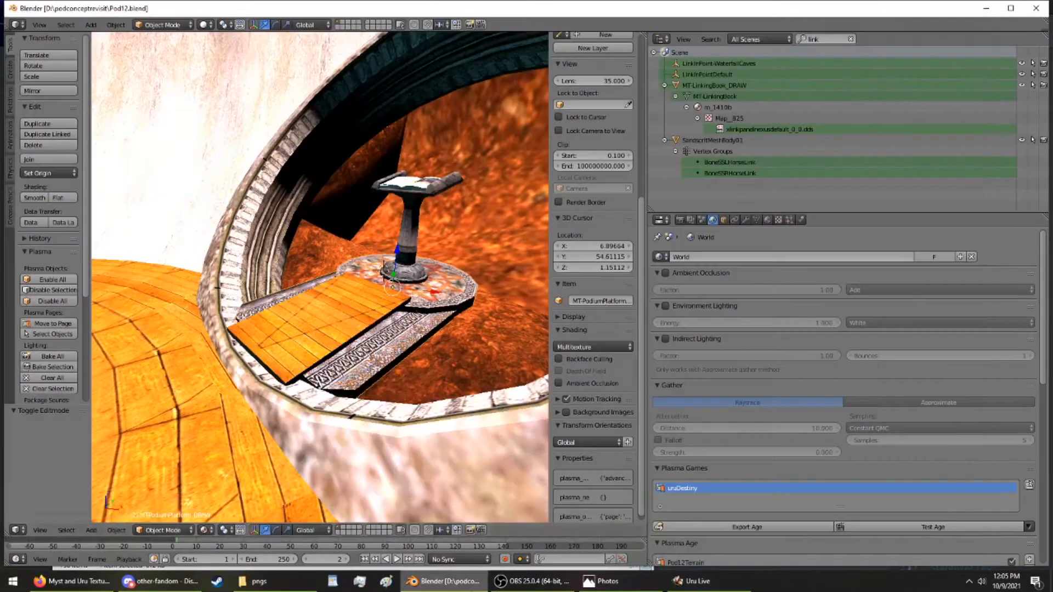
left_click(798, 220)
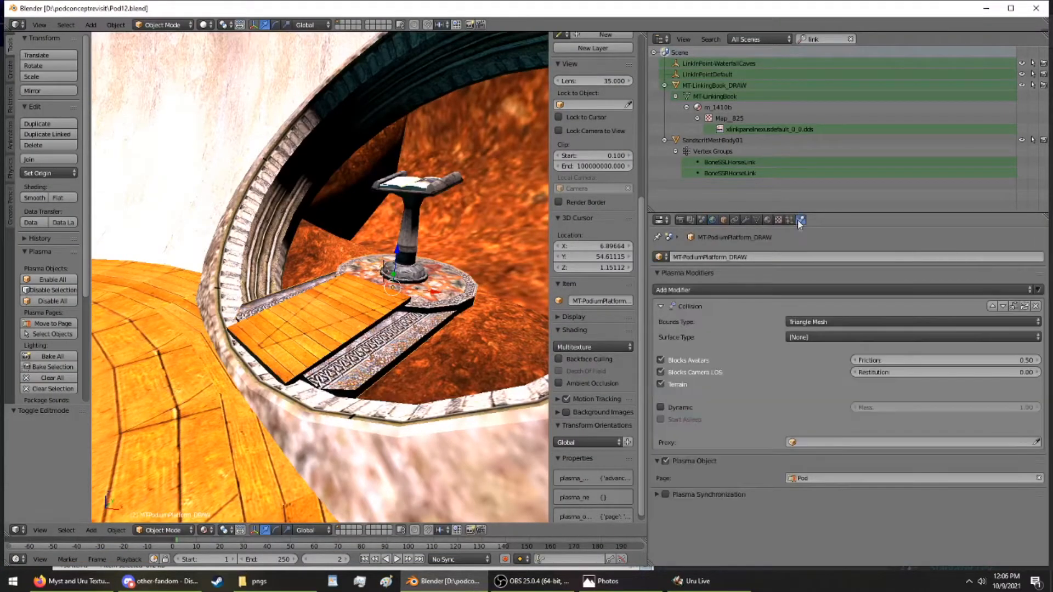
left_click(1035, 307)
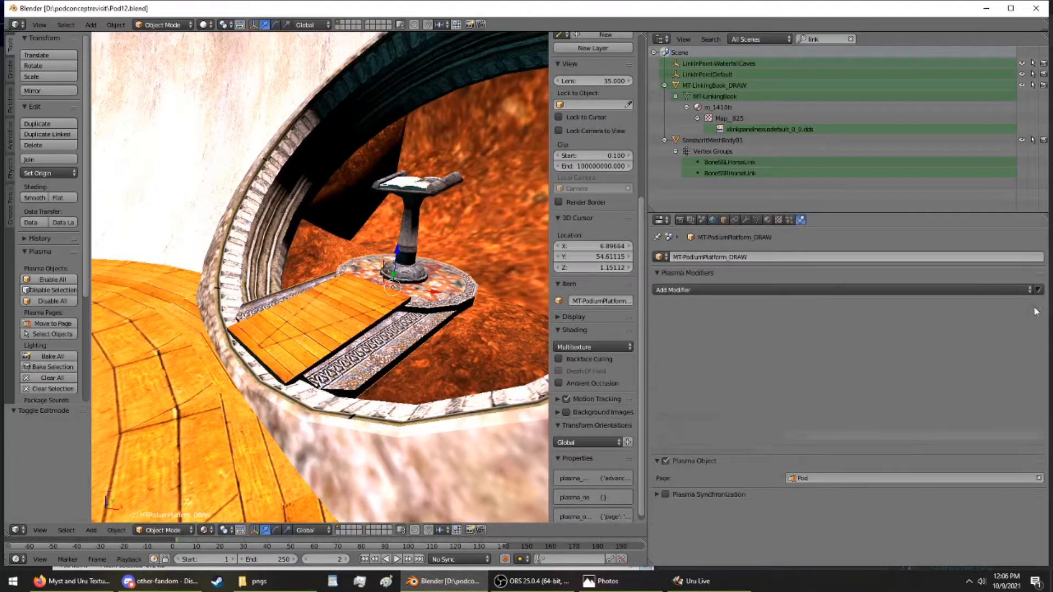
Add a cube at the podium platform and raise it about 0.73 units along Z
middle_click_drag(434, 272, 492, 301)
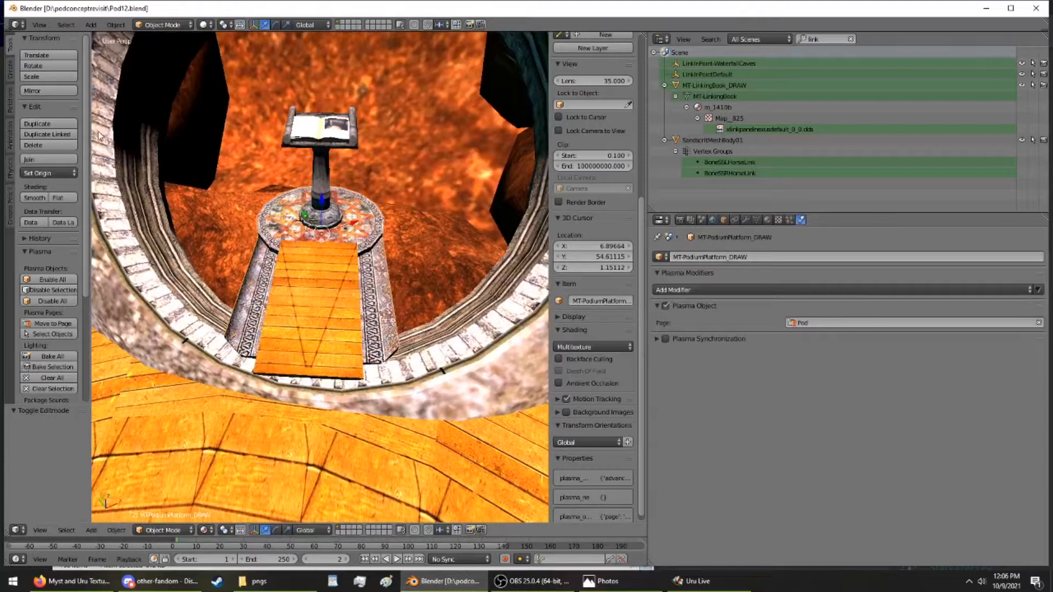
left_click(11, 67)
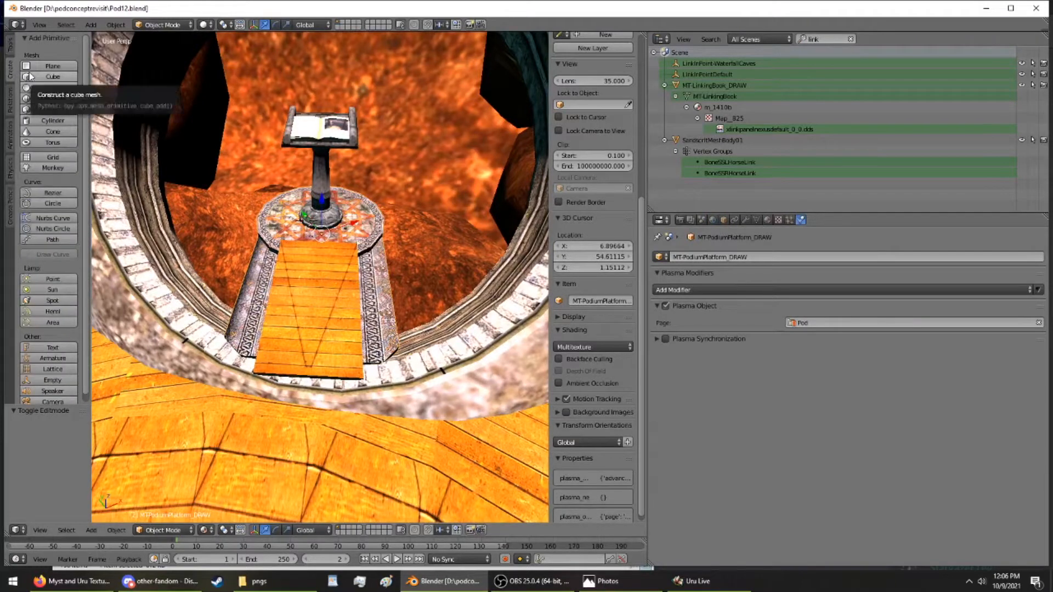
left_click(31, 77)
key("g")
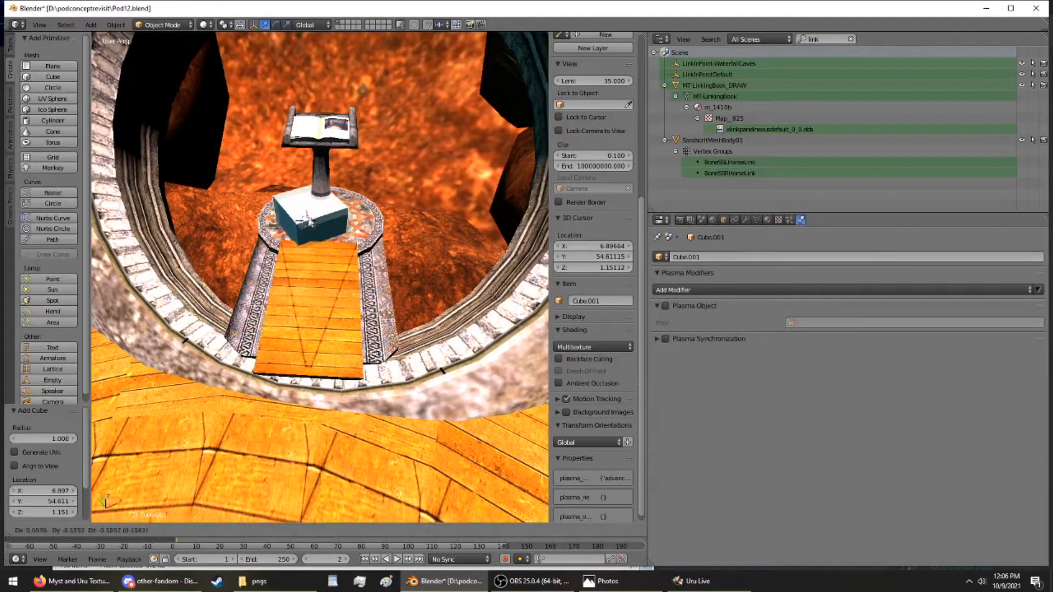
left_click(329, 235)
left_click_drag(336, 225, 336, 210)
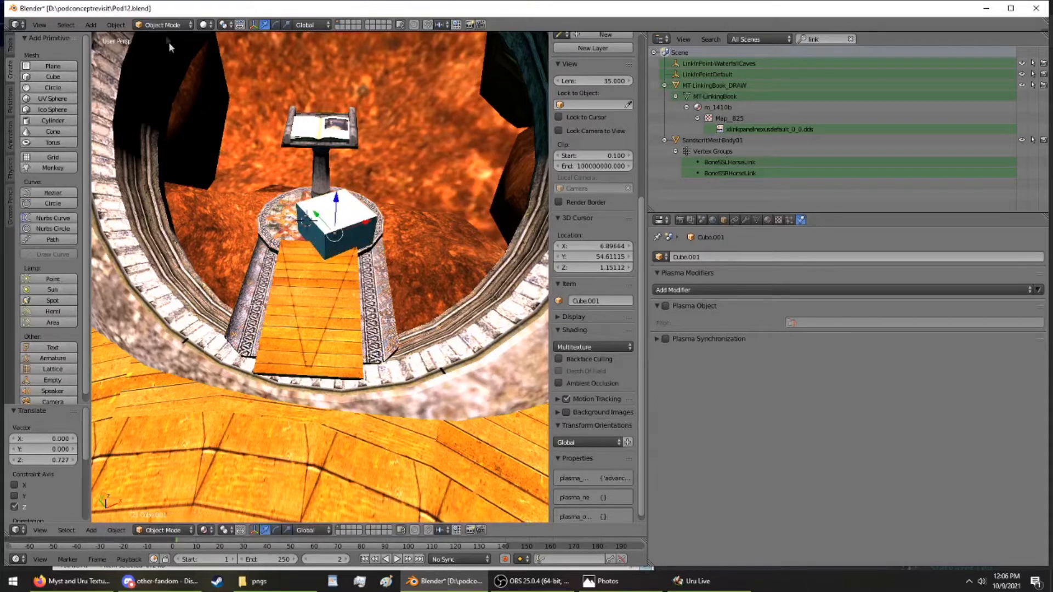
Flatten the cube into a slab by lowering its top face, and raise it about 1.53 units along Z
left_click(162, 24)
left_click(215, 96)
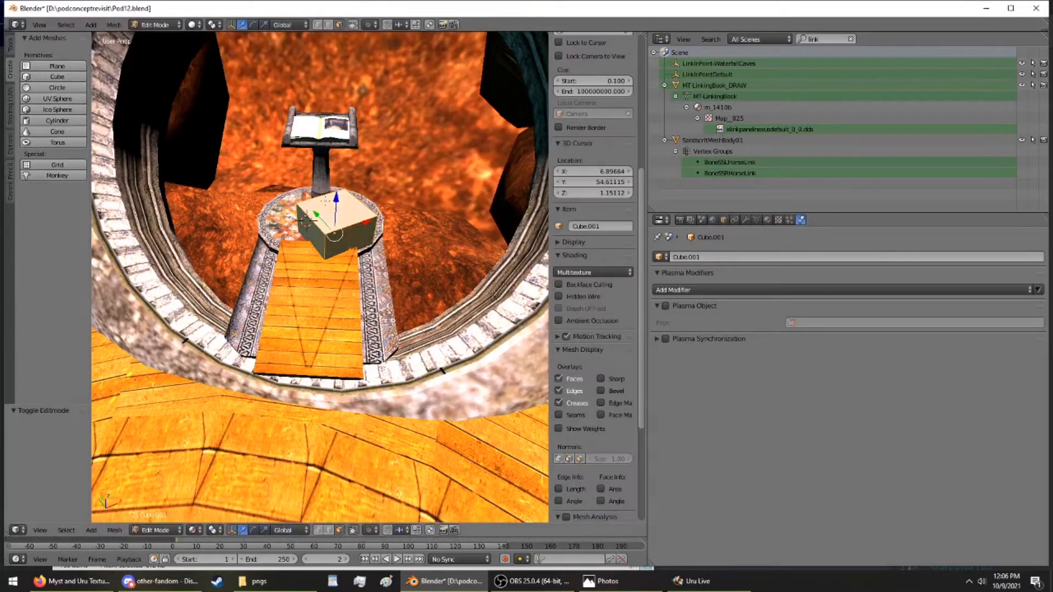
right_click(326, 201)
mouse_move(337, 187)
left_mouse_down()
mouse_move(337, 215)
mouse_move(336, 172)
left_mouse_up()
left_click(144, 25)
left_click(159, 102)
middle_click_drag(336, 171, 329, 258)
Extend the slab's front face toward the pod floor by about 3.32 units along negative Y
left_click(163, 24)
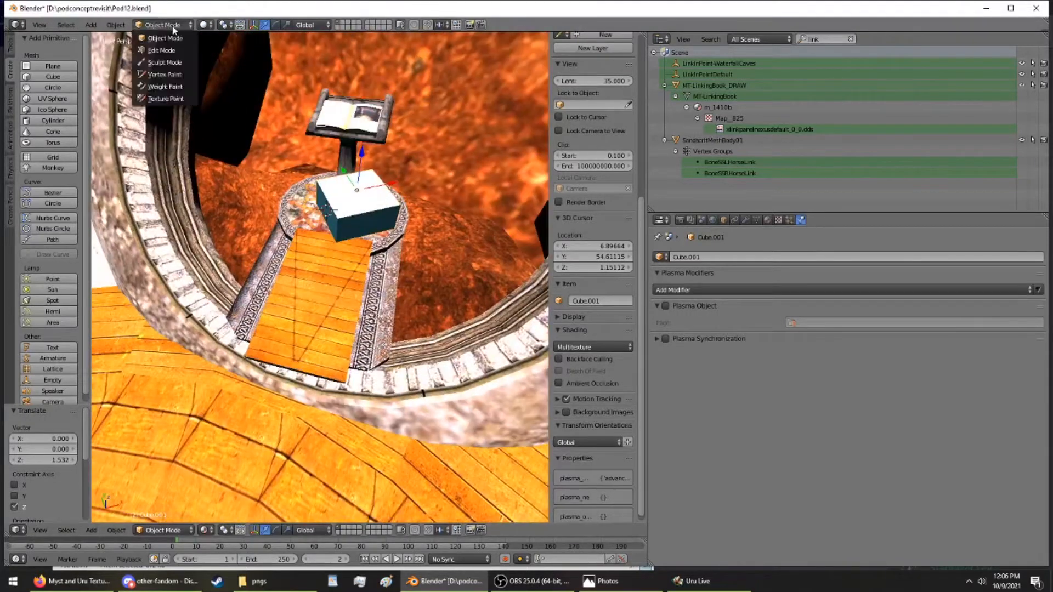
left_click(180, 50)
left_click_drag(362, 220, 397, 289)
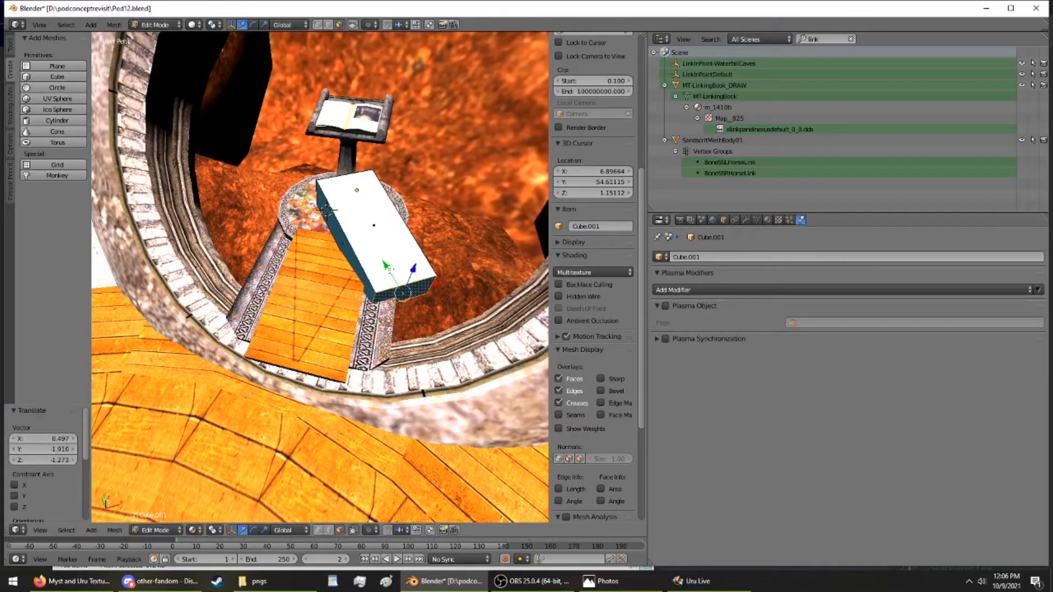
key("ctrl+z")
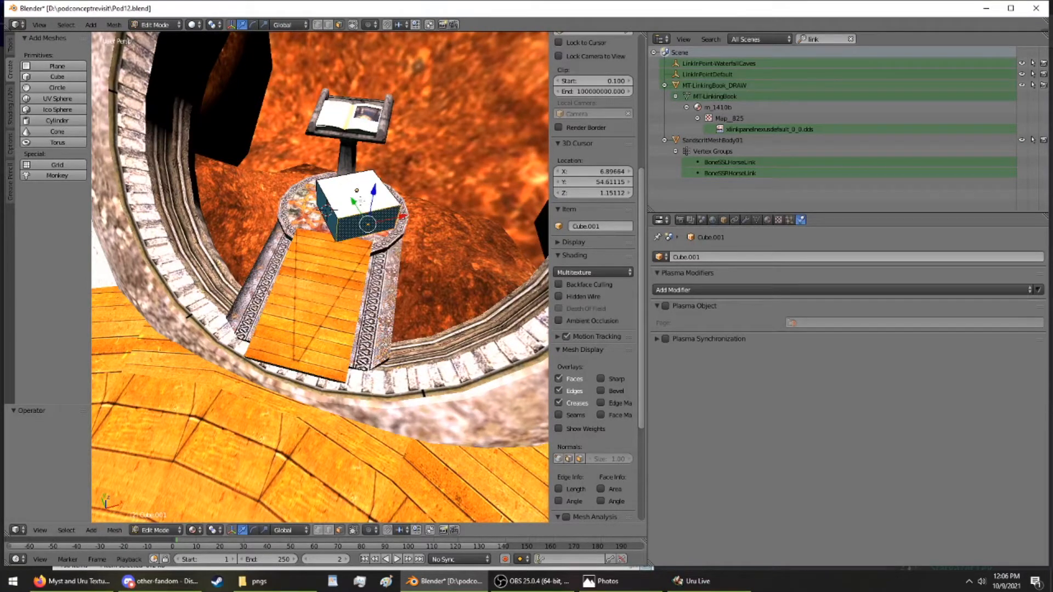
left_click_drag(354, 202, 421, 283)
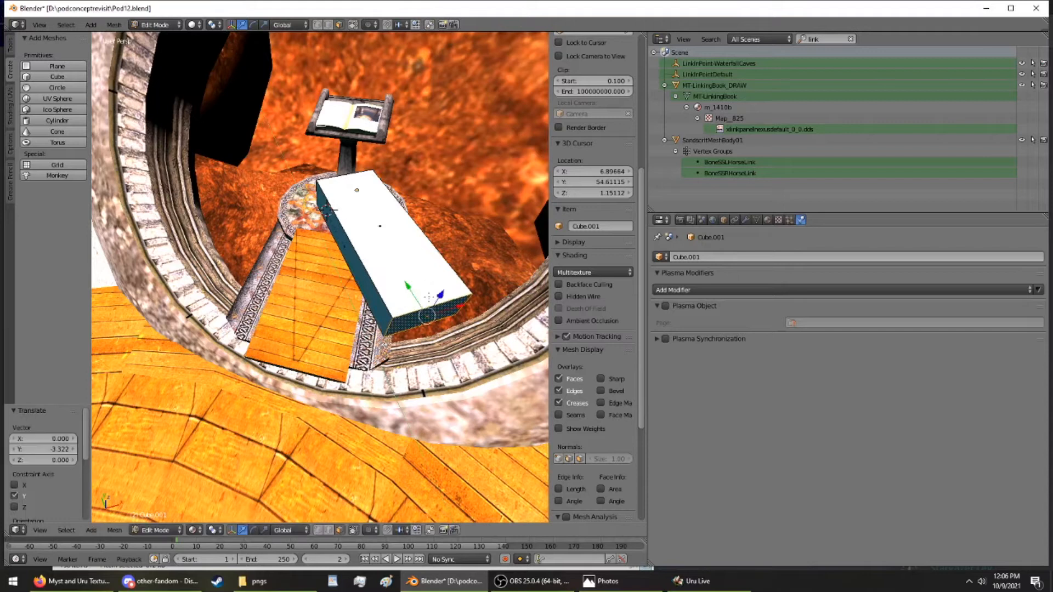
Extend the slab's side face across the wooden ramp by about 4.57 units along negative X
right_click(336, 236)
key("g")
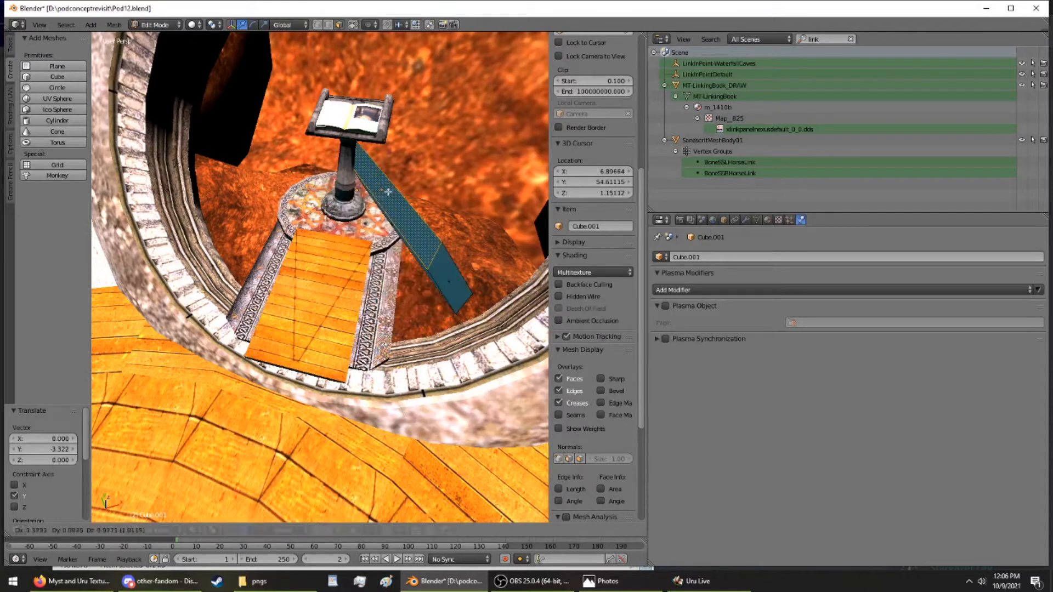
left_click(388, 193)
key("ctrl+z")
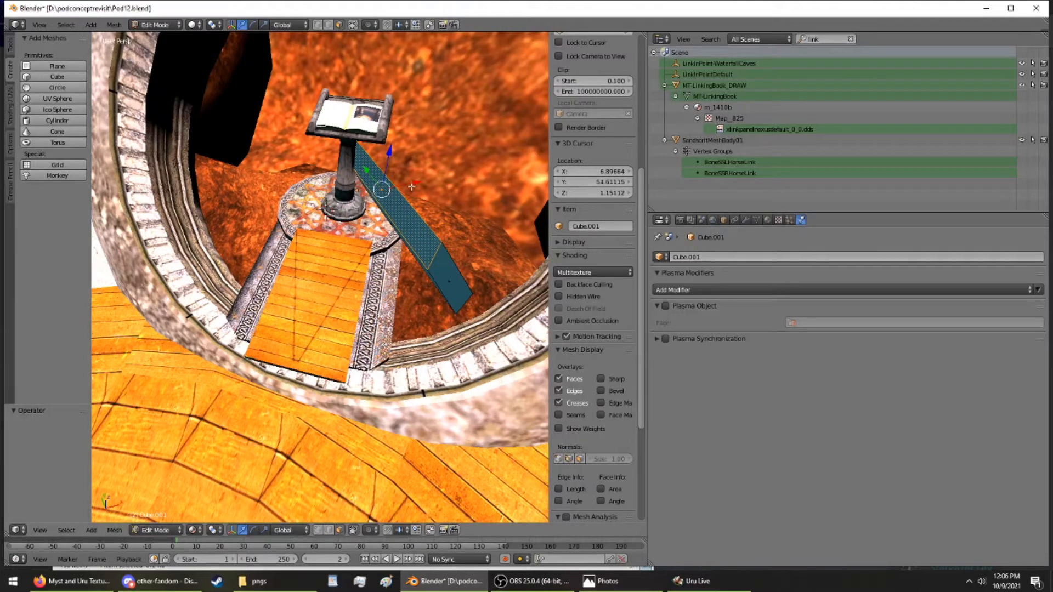
key("ctrl+z")
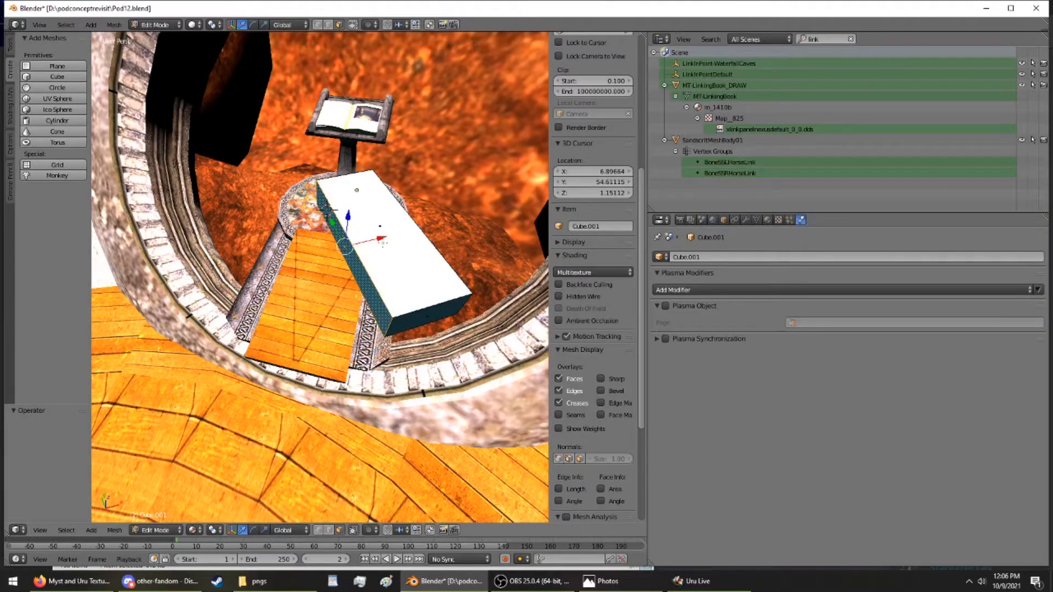
left_click_drag(380, 238, 200, 244)
middle_click_drag(204, 222, 170, 131)
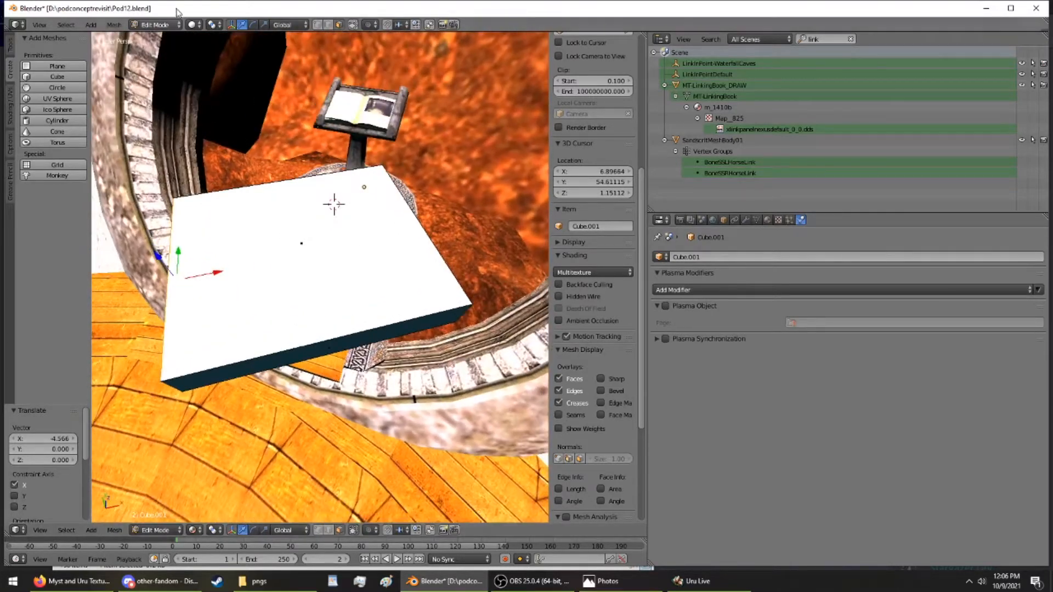
Rotate the slab about global Z to align with the ramp and move it over the ramp, about 1.54 in X and -0.98 in Y
left_click(164, 22)
left_click(173, 45)
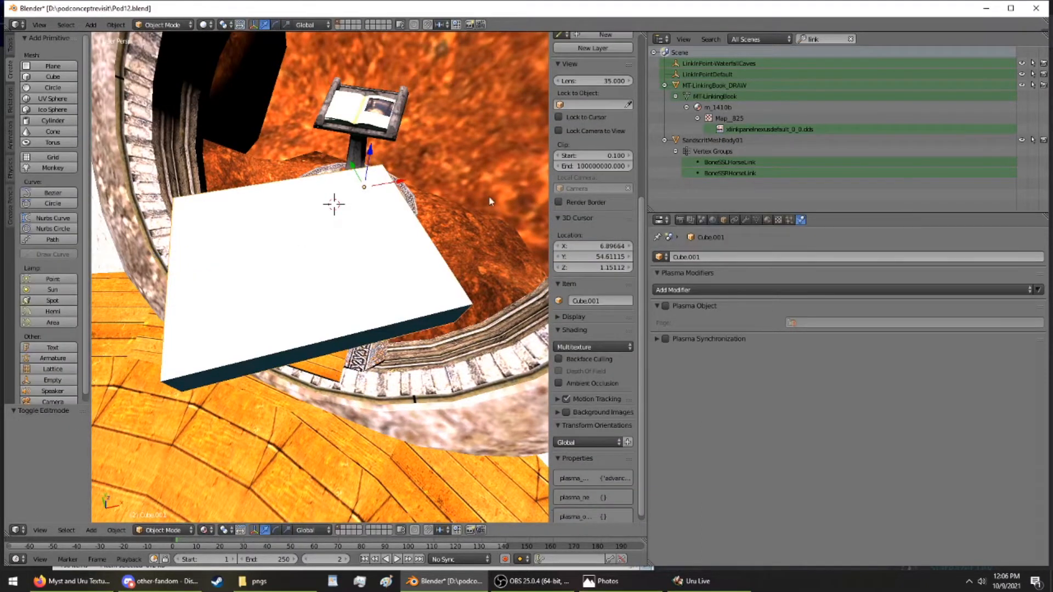
key("r")
key("z")
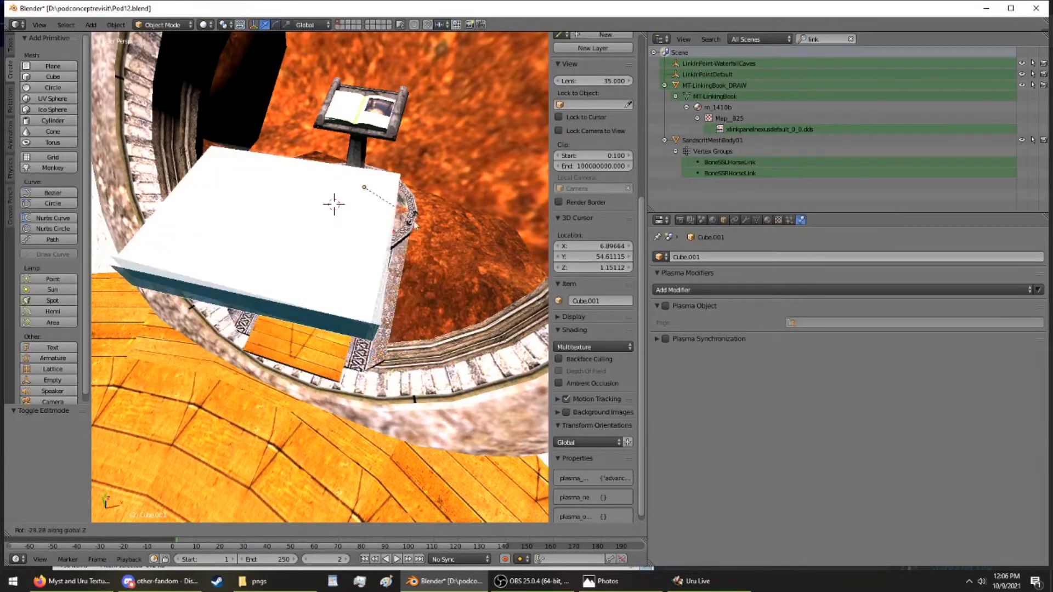
left_click(418, 229)
middle_click_drag(418, 228, 420, 169)
left_click_drag(332, 248, 383, 257)
Make the slab a Plasma Object on the Pod page and give it a Collision modifier
left_click(665, 305)
left_click(828, 323)
left_click(791, 350)
left_click(777, 291)
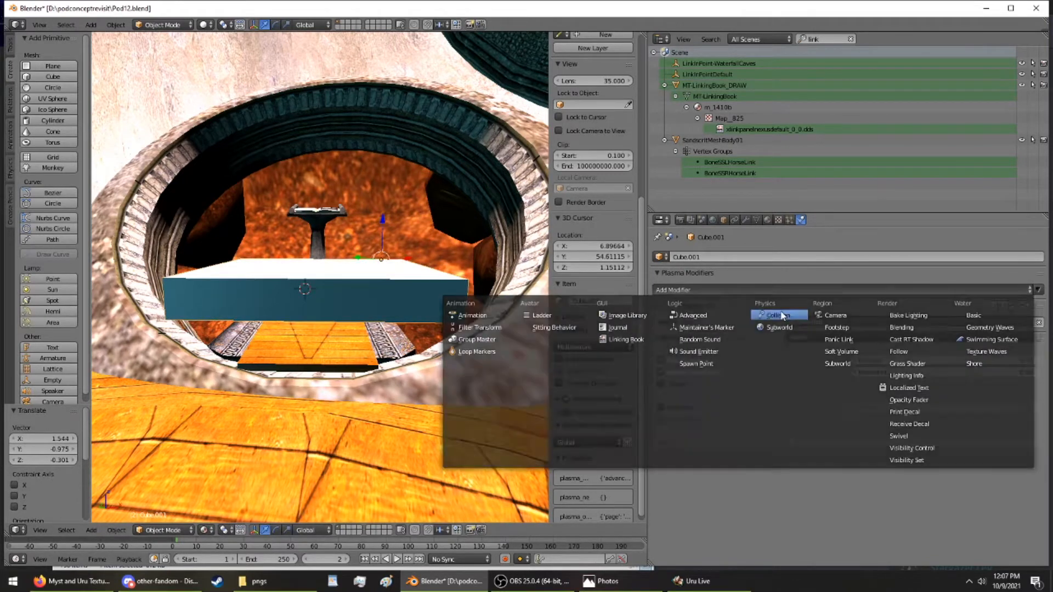
left_click(778, 316)
Name the slab nexusrampcollision and lower it about 1.51 units along Z to ramp level
left_click(757, 254)
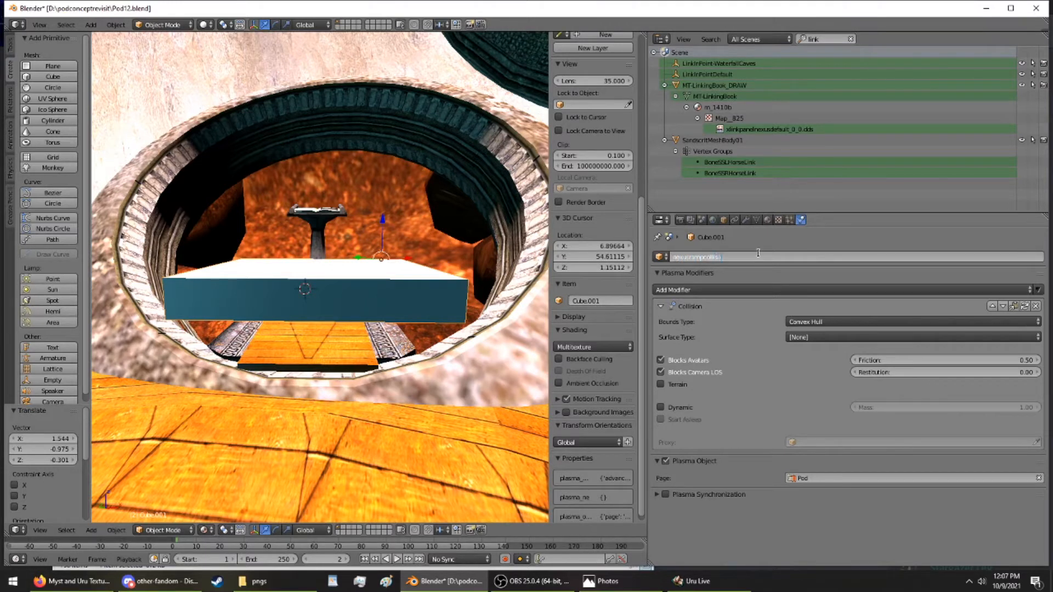
key("Return")
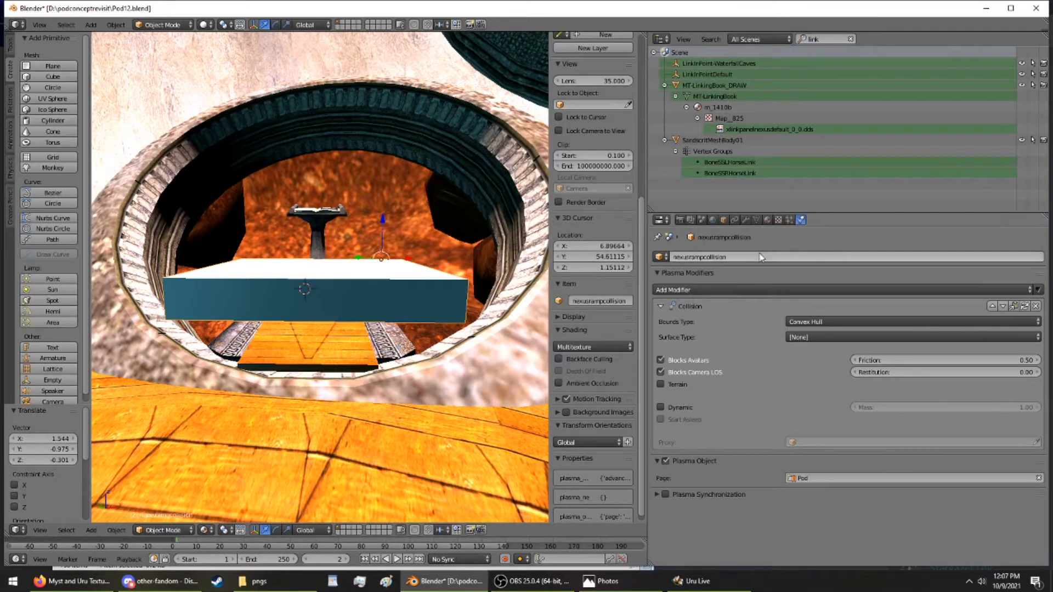
left_click_drag(383, 218, 383, 254)
Extend the collision slab's outer side face about 1.79 units along X and nudge it slightly against the stone ring
middle_click_drag(384, 255, 229, 267)
middle_click_drag(395, 380, 427, 275)
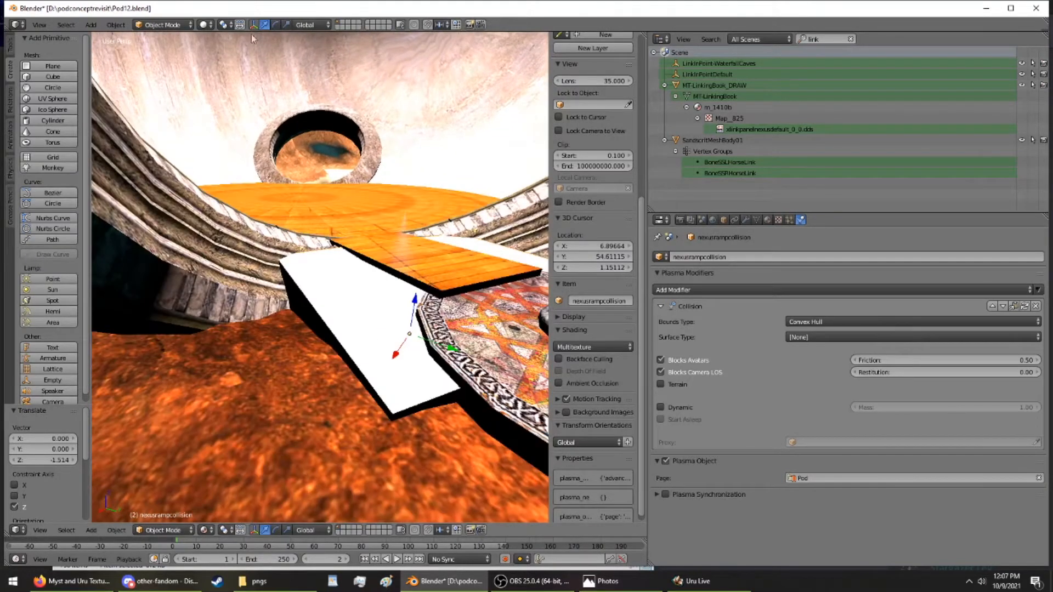
left_click(162, 25)
left_click(165, 51)
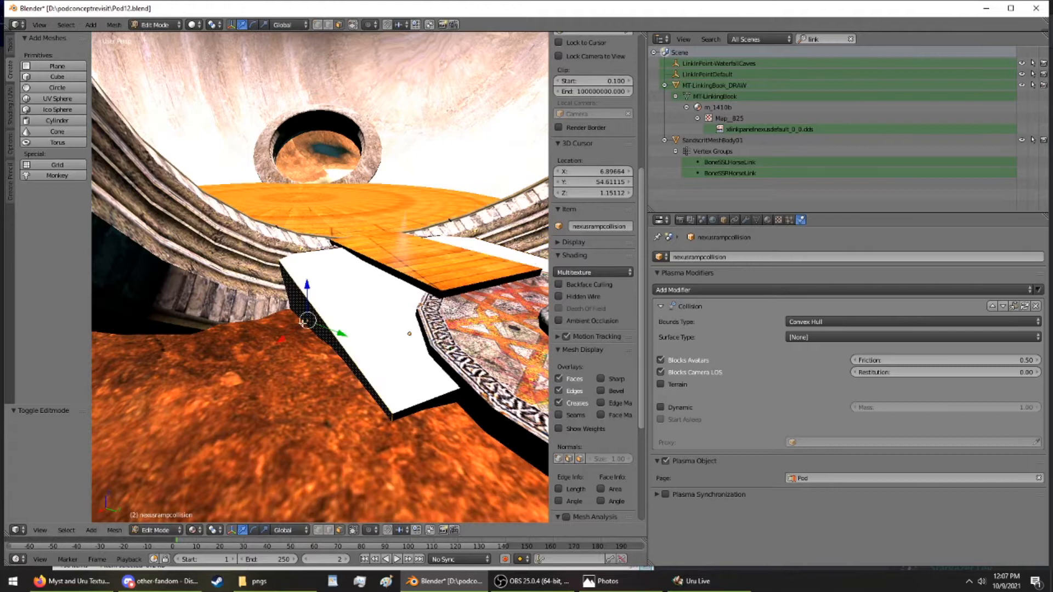
middle_click_drag(302, 324, 347, 211)
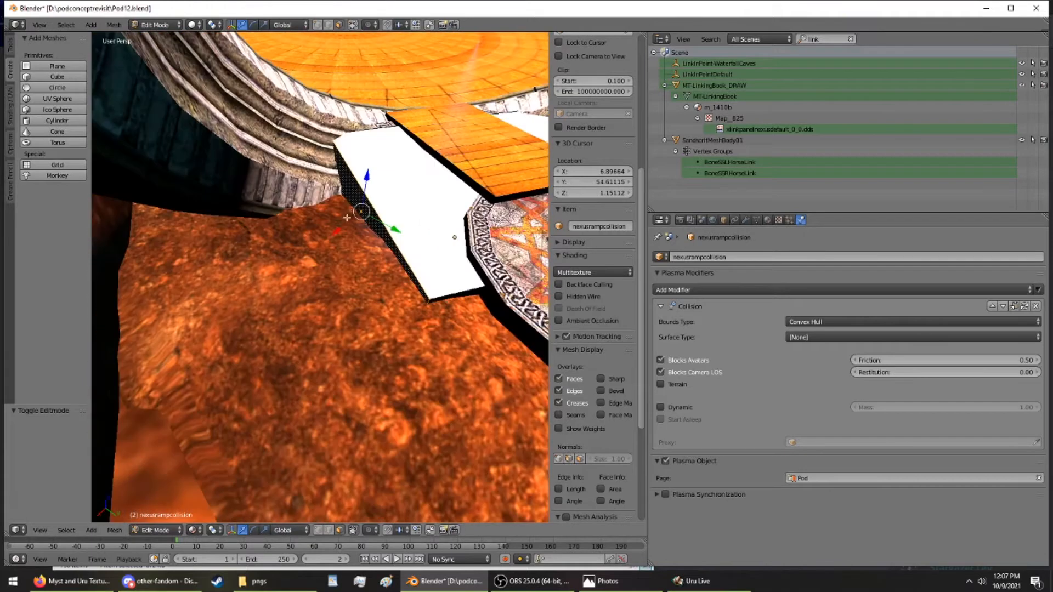
key("g")
left_click_drag(325, 228, 272, 252)
middle_click_drag(271, 253, 501, 272)
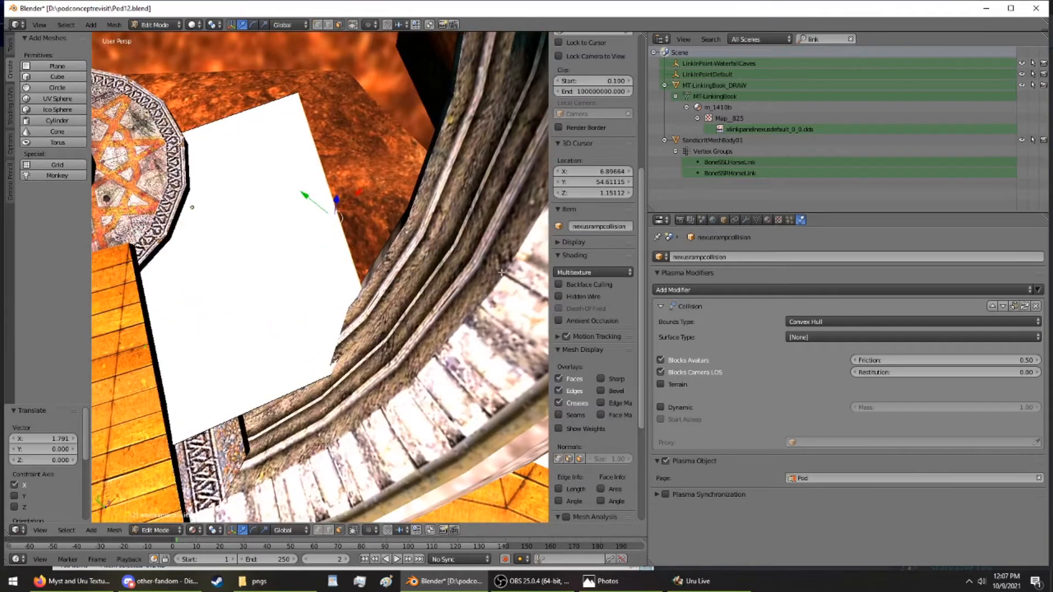
left_click_drag(329, 213, 336, 226)
Extend the collision slab's front face about 0.87 units along negative Y toward the pod floor
middle_click_drag(336, 226, 346, 156)
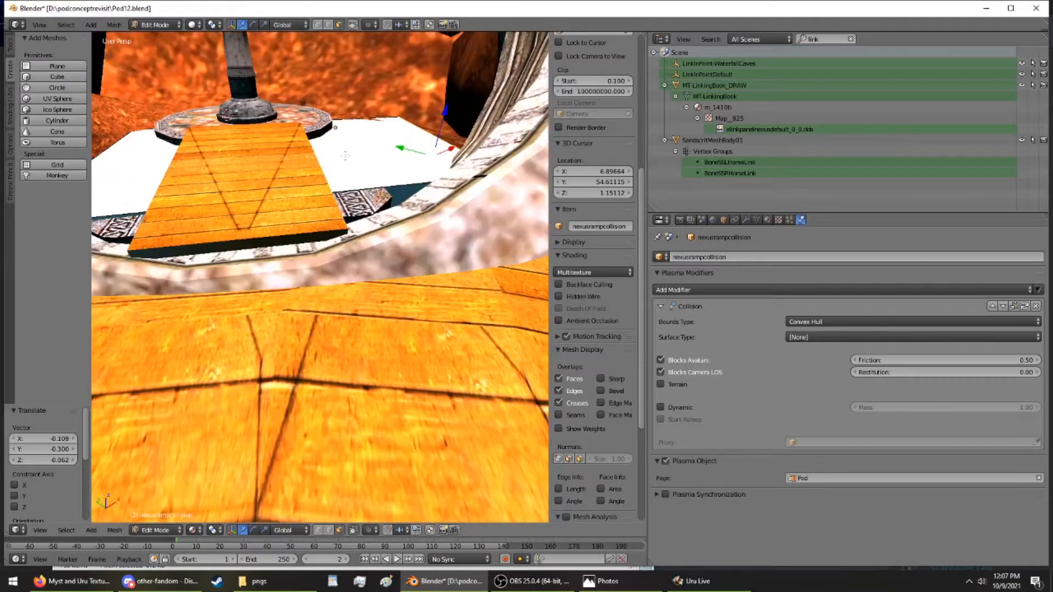
middle_click_drag(281, 207, 289, 291)
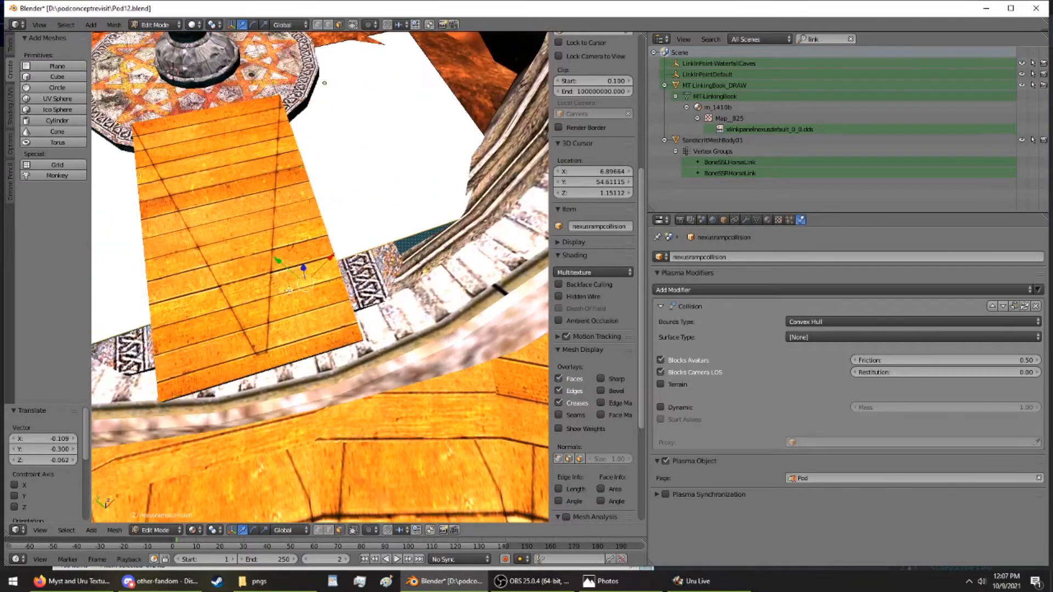
left_click_drag(285, 265, 324, 297)
middle_click_drag(294, 227, 383, 188)
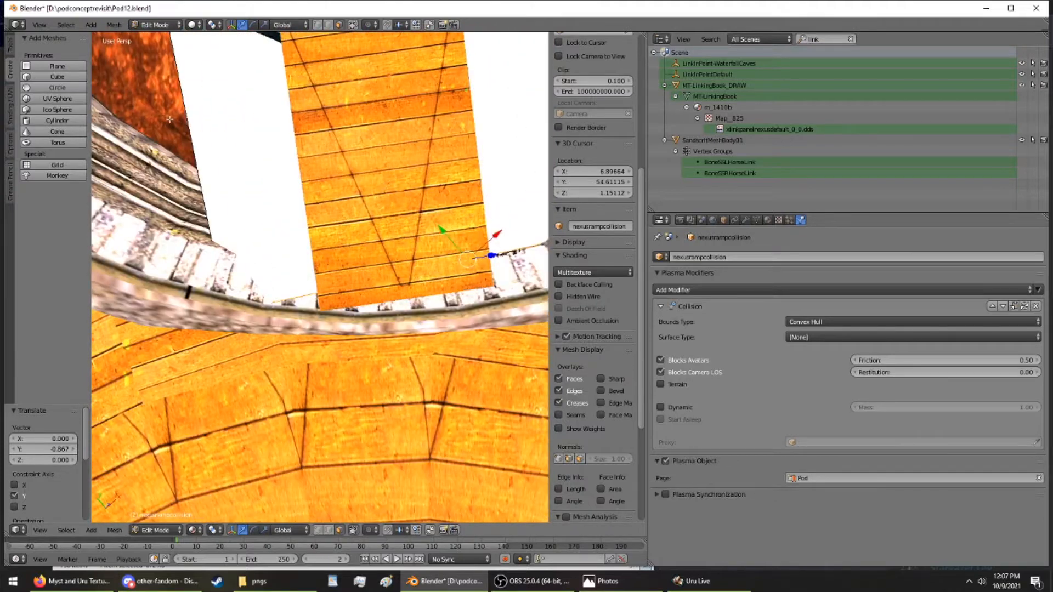
Adjust the slab's opposite side and extend its back face past the podium platform by about 1.23 and 1.83 units along Y
middle_click_drag(184, 115, 117, 95)
right_click(193, 286)
middle_click_drag(192, 286, 592, 234)
left_click_drag(247, 130, 198, 152)
middle_click_drag(167, 137, 228, 196)
left_click_drag(179, 231, 120, 214)
middle_click_drag(177, 164, 332, 184)
middle_click_drag(138, 286, 306, 326)
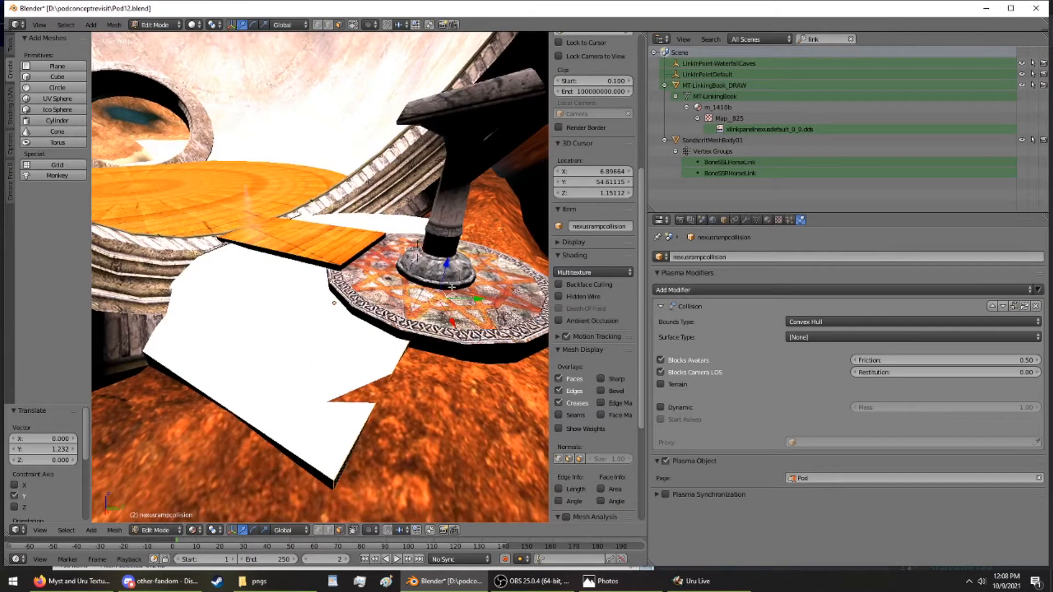
left_click_drag(475, 300, 94, 300)
Pull the slab's back corner edge in toward the podium platform by about 1.11 units along negative X
middle_click_drag(242, 291, 328, 294)
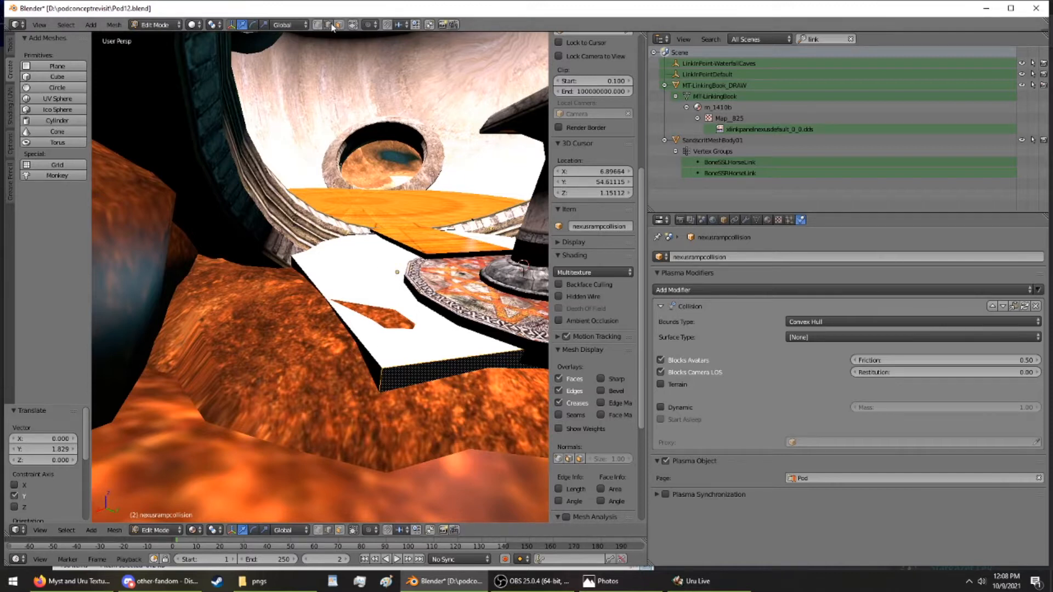
right_click(381, 374)
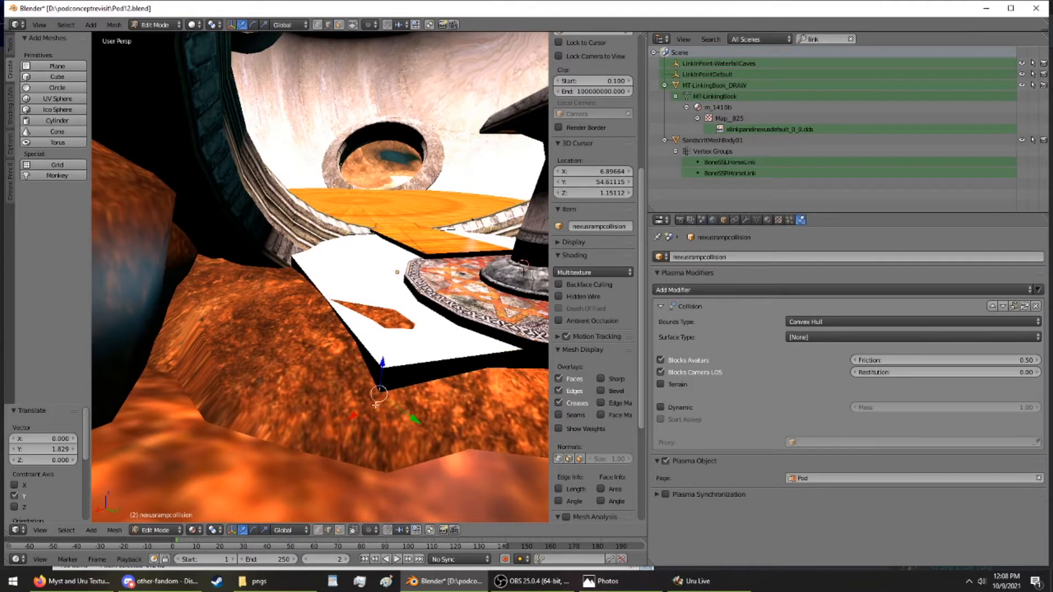
key("g")
key("z")
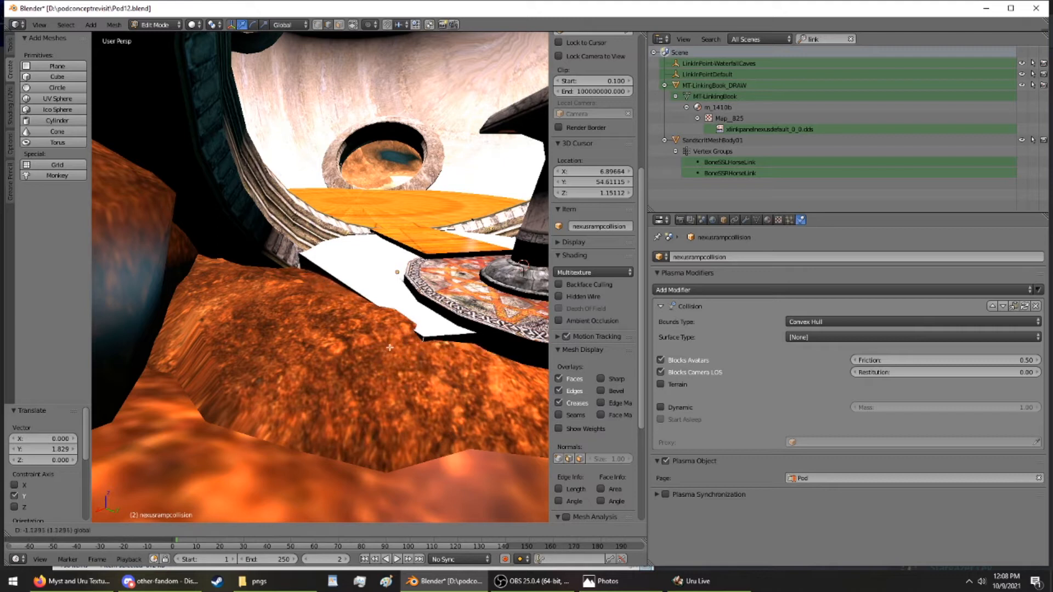
left_click_drag(389, 348, 391, 347)
Move the slab's corner edge beside the stone ring outward by about 0.72 units along X
middle_click_drag(391, 348, 278, 268)
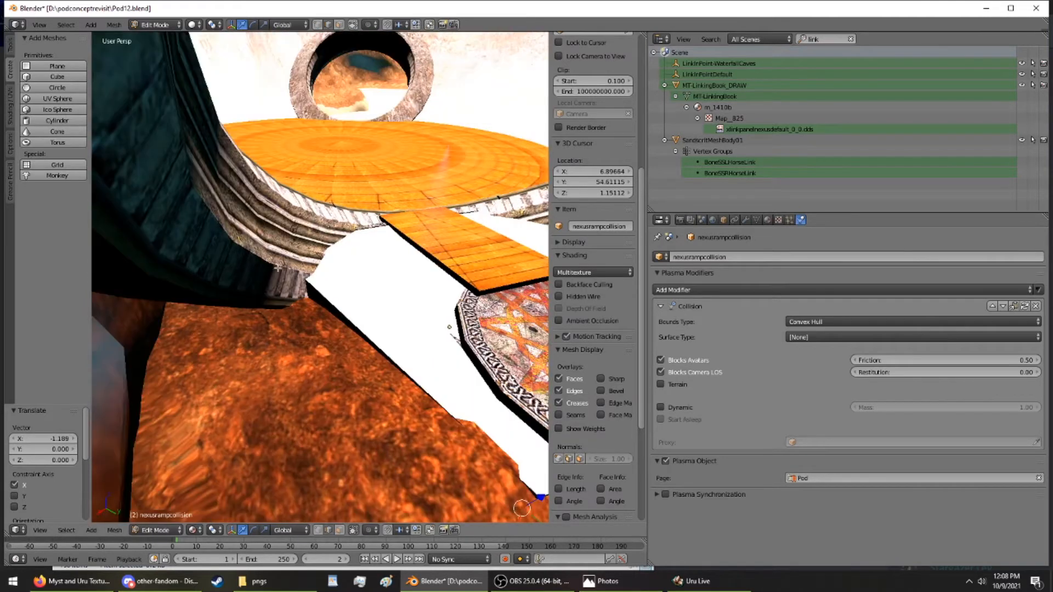
right_click(302, 280, "shift")
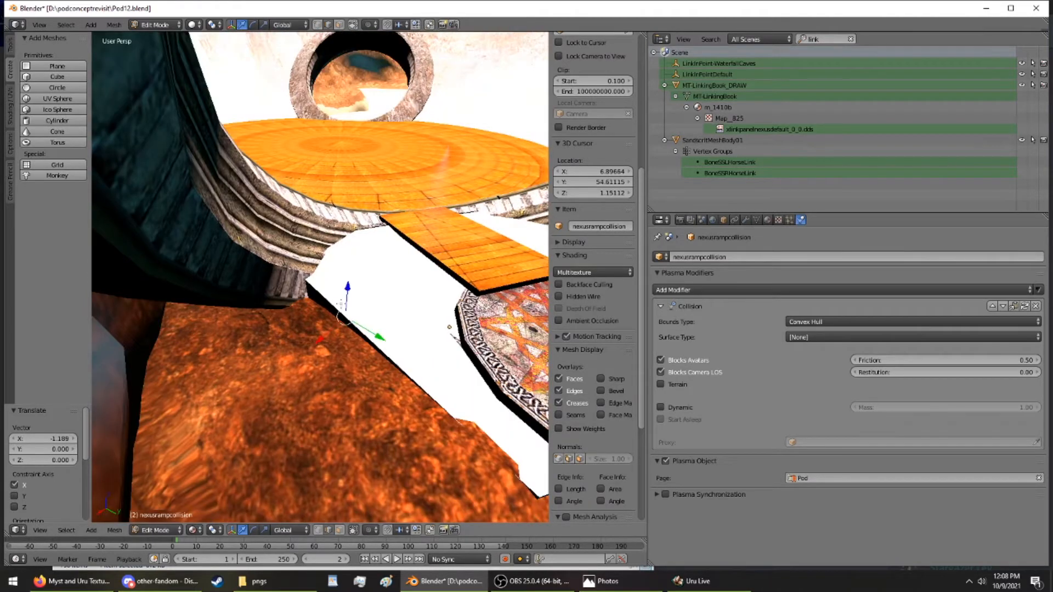
key("g")
key("x")
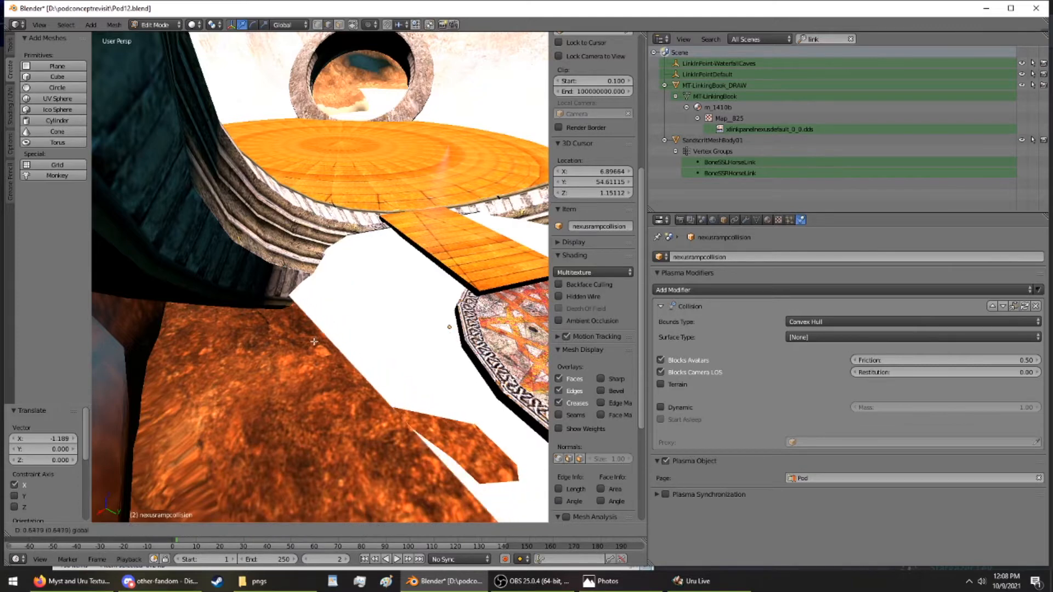
left_click(313, 342)
middle_click_drag(314, 342, 311, 295)
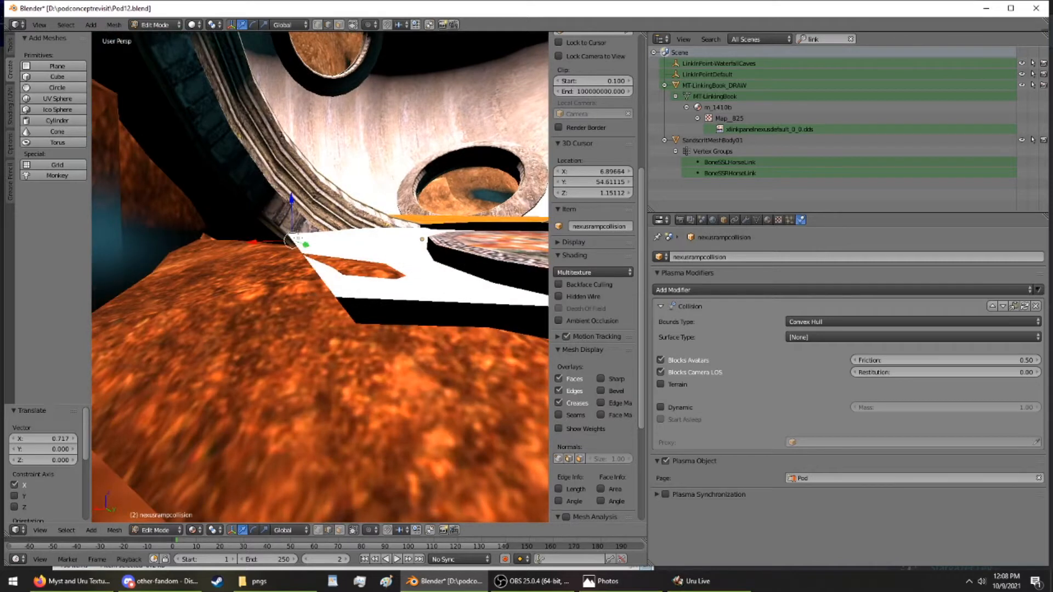
Lower the same corner edge about 0.06 units along Z and isolate the collision slab in local view
key("g")
key("x")
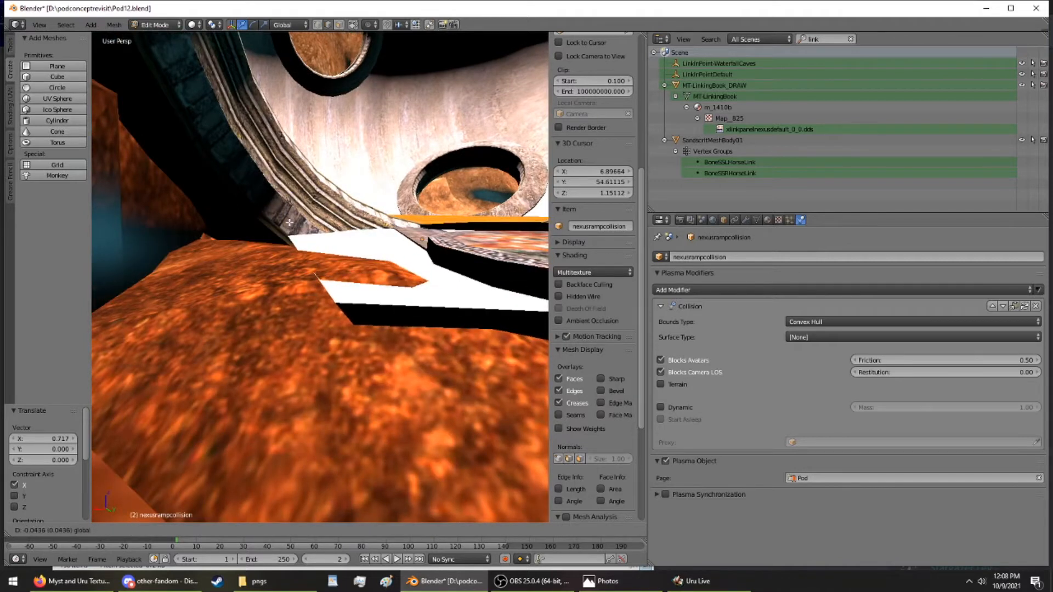
key("z")
left_click(288, 224)
middle_click_drag(288, 223, 350, 245)
key("KP_Divide")
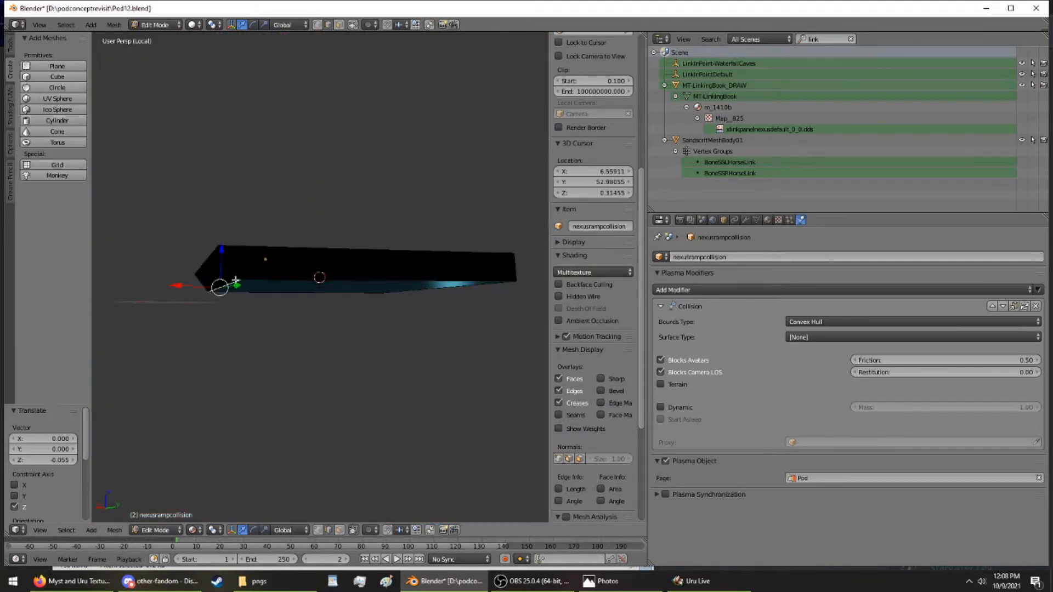
Exit local view and move the slab's corner edge along X by about 1.63 units, then back by about 0.43
key("KP_Divide")
key("g")
key("x")
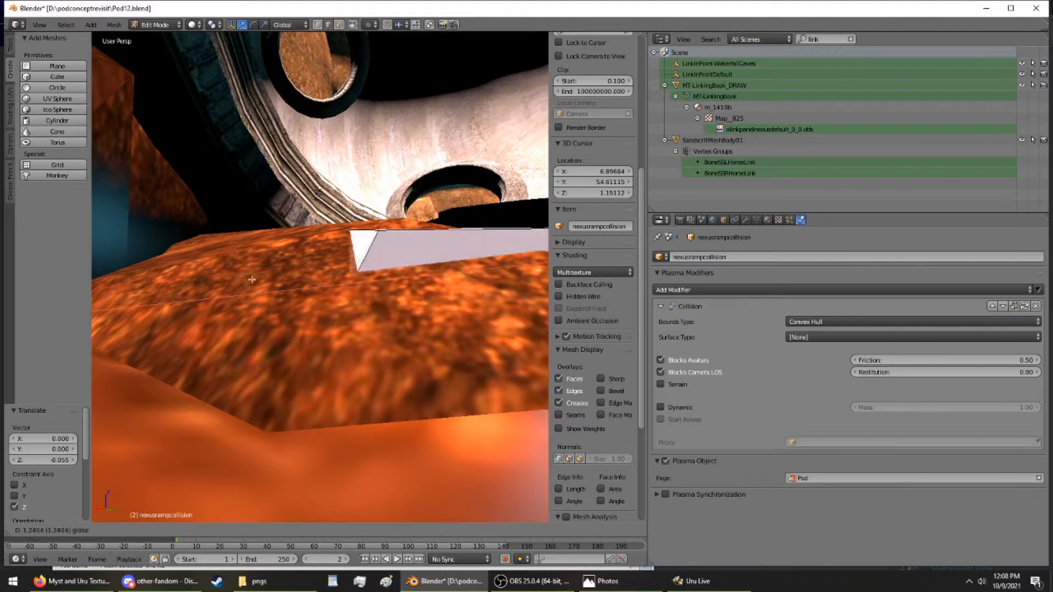
left_click(243, 280)
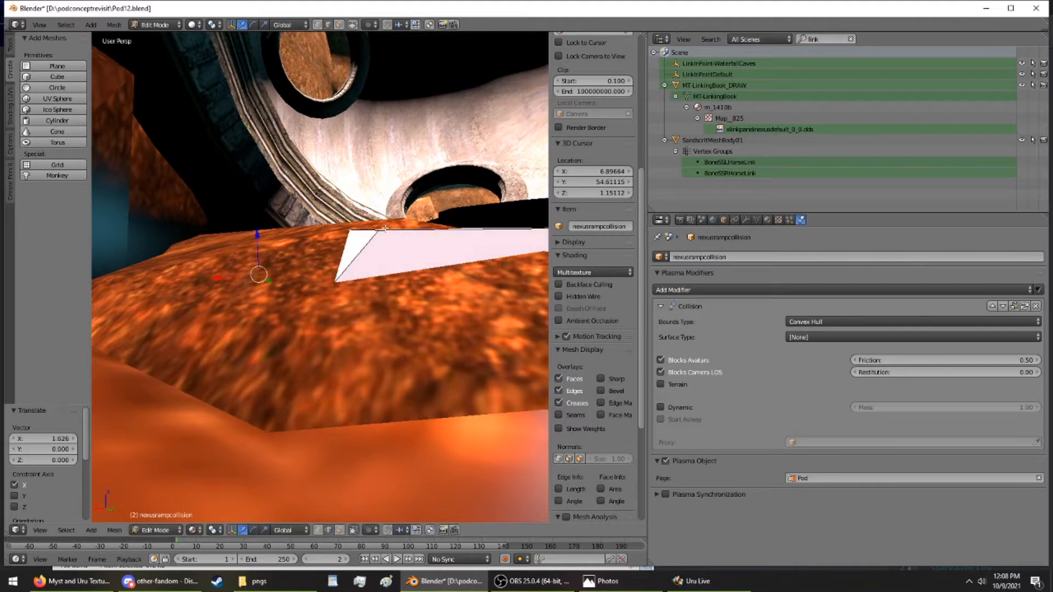
left_click_drag(234, 276, 251, 276)
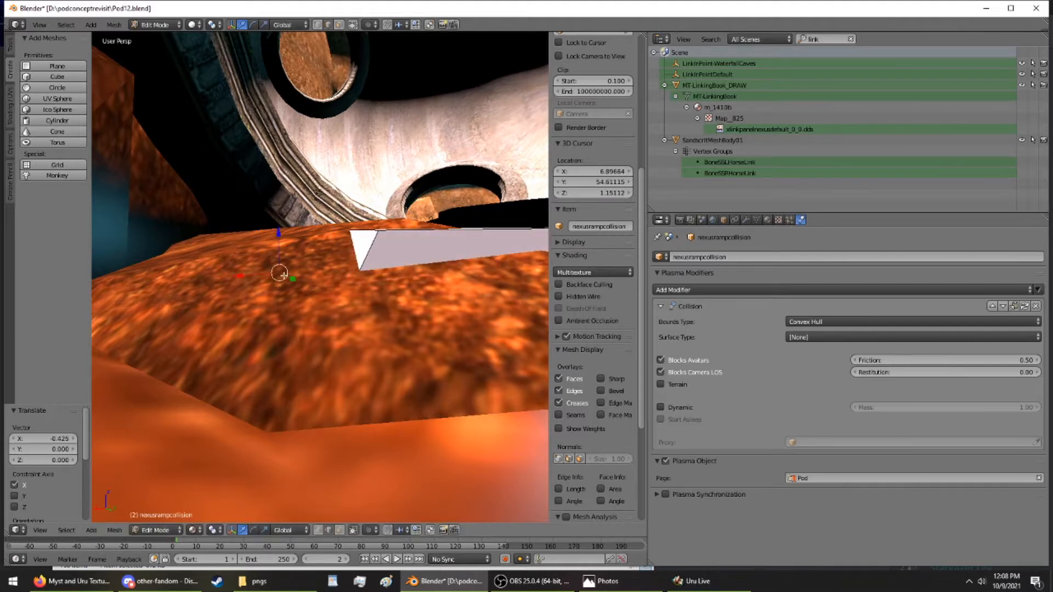
Change the collision slab's bounds type to Triangle Mesh
middle_click_drag(253, 275, 277, 285)
right_click(280, 250)
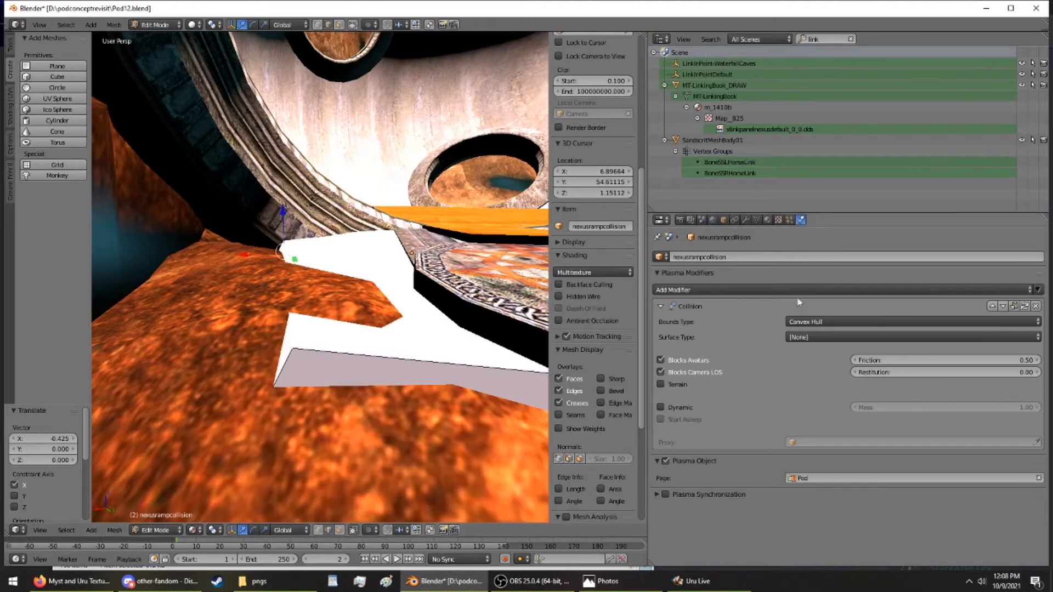
left_click(801, 322)
left_click(797, 274)
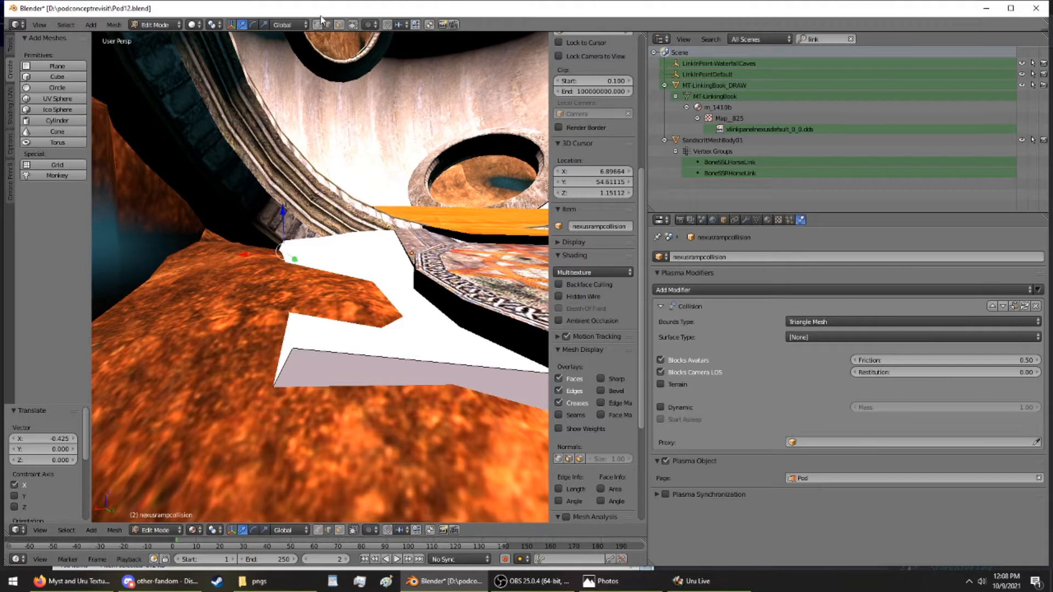
Nudge the upper edge at the slab's other outer corner by about 0.008 units along Z
right_click(297, 339)
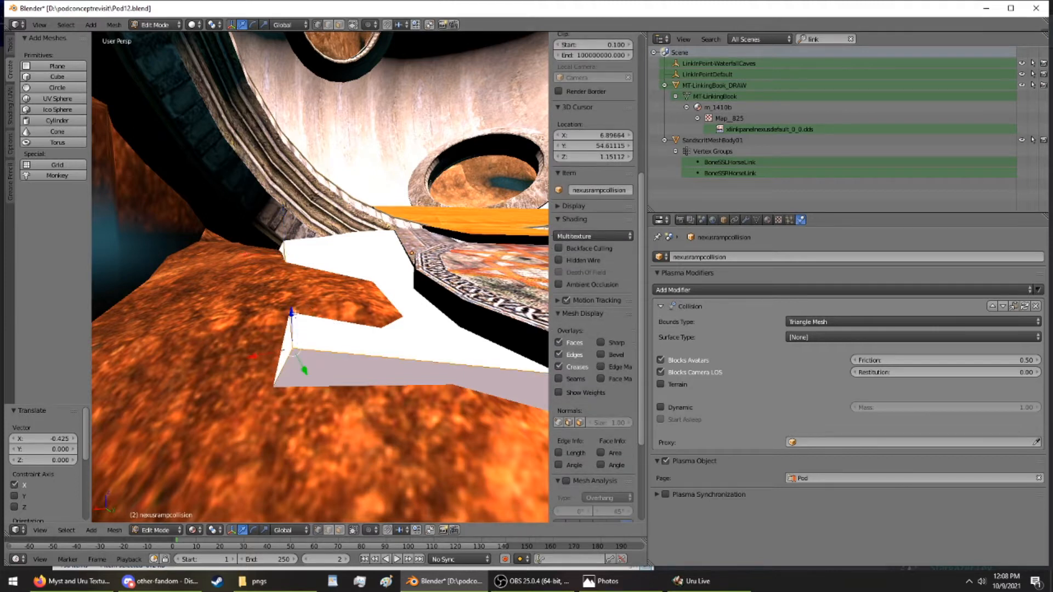
key("g")
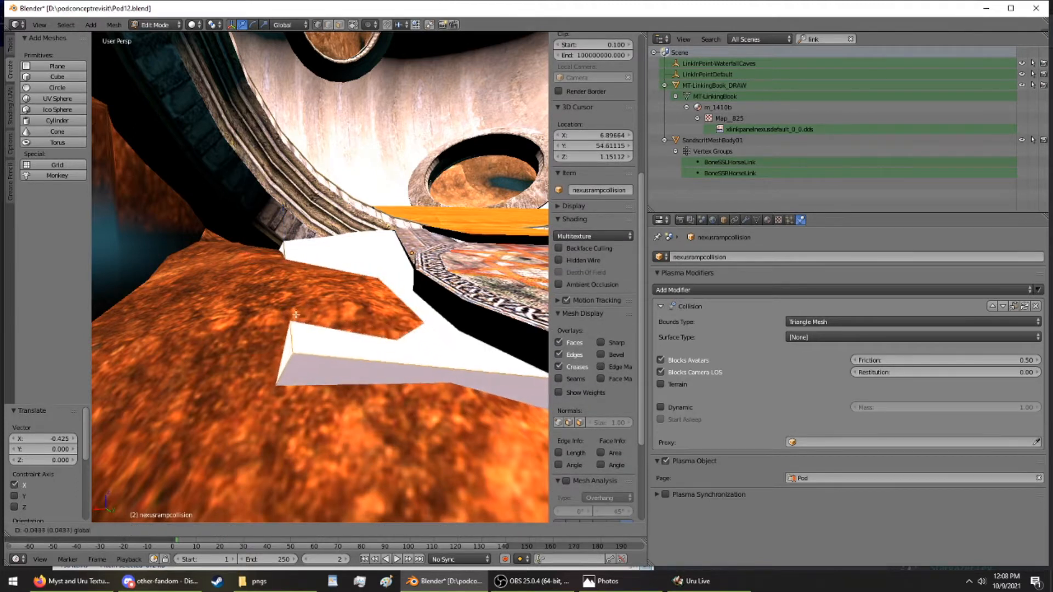
left_click_drag(294, 308, 294, 309)
middle_click_drag(294, 308, 214, 378)
middle_click_drag(189, 330, 163, 320)
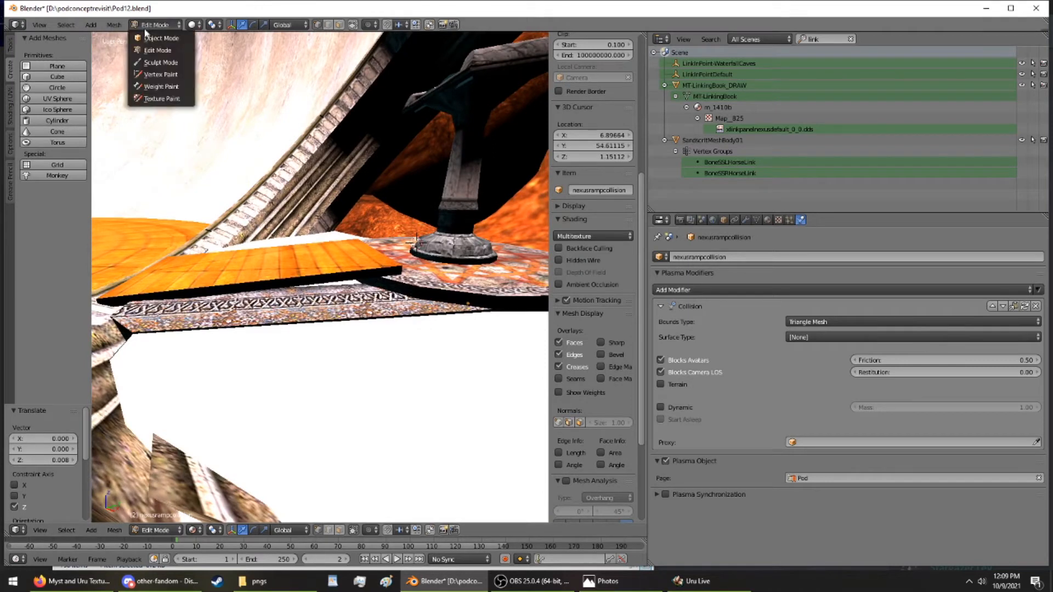
Return to Object Mode and raise the whole collision slab about 0.056 units along Z
left_click(148, 38)
left_click_drag(472, 269, 470, 268)
middle_click_drag(471, 268, 493, 265)
middle_click_drag(496, 255, 125, 320)
middle_click_drag(272, 211, 300, 189)
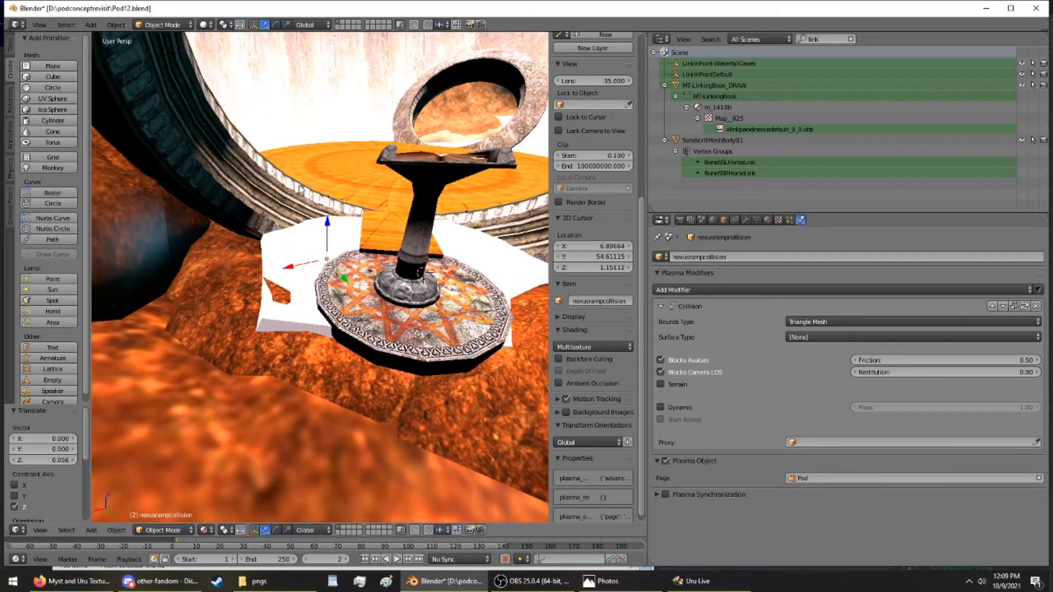
Add a cylinder at the podium's foot and center it around the column, shifting it about -0.29 in Z and finally -0.096 in Y
middle_click_drag(346, 194, 287, 183)
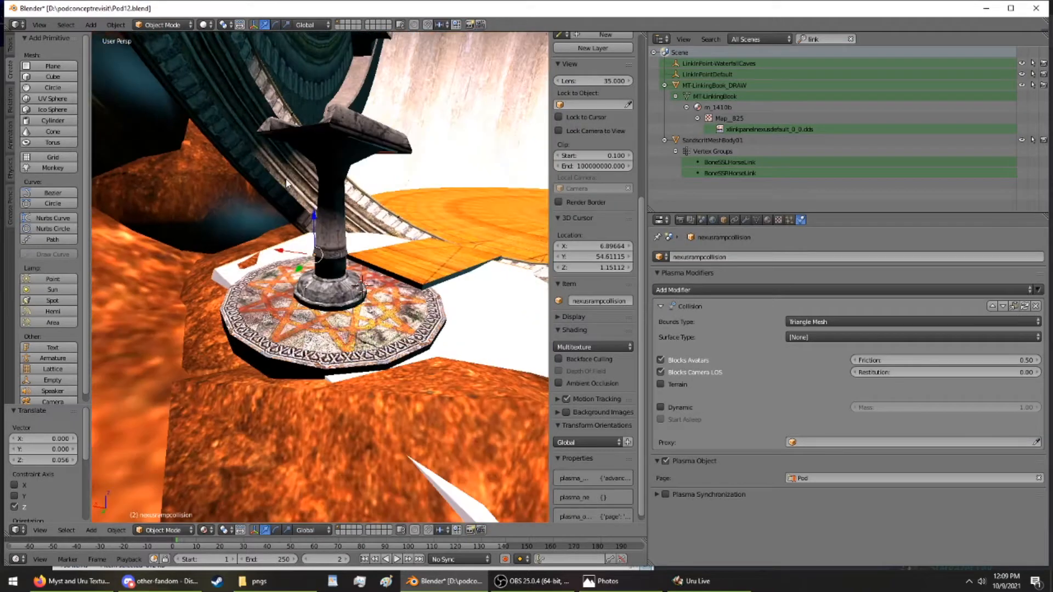
middle_click_drag(317, 220, 186, 344)
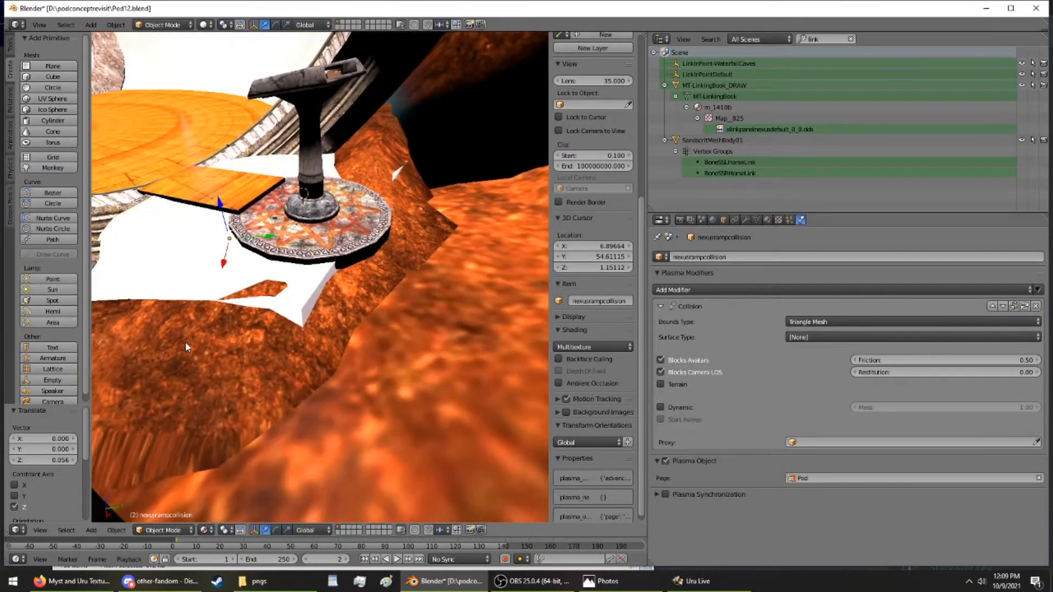
middle_click_drag(217, 231, 435, 337)
scroll(399, 201, "up", 4)
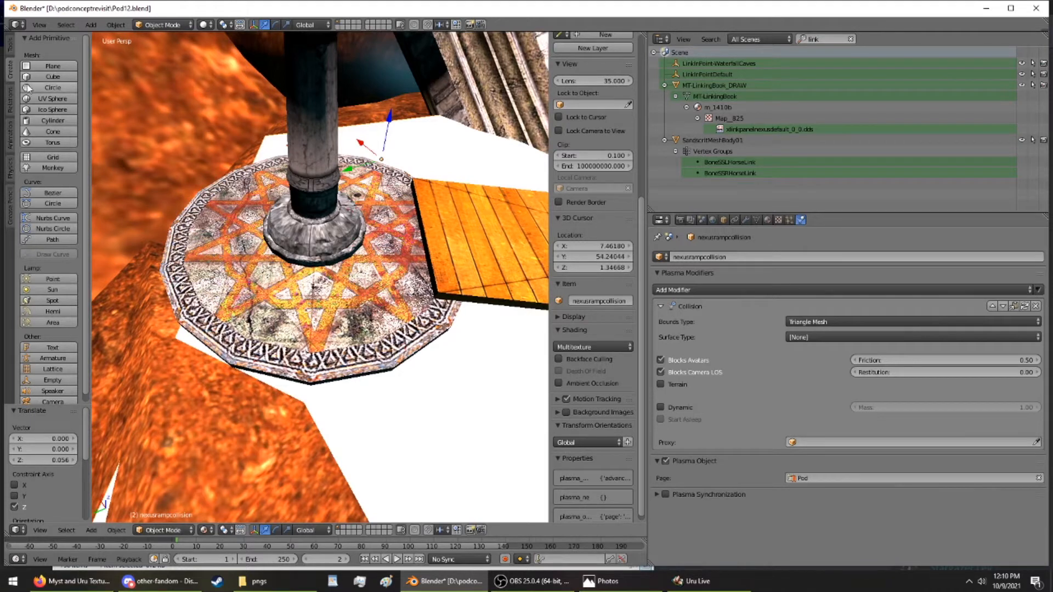
left_click(44, 118)
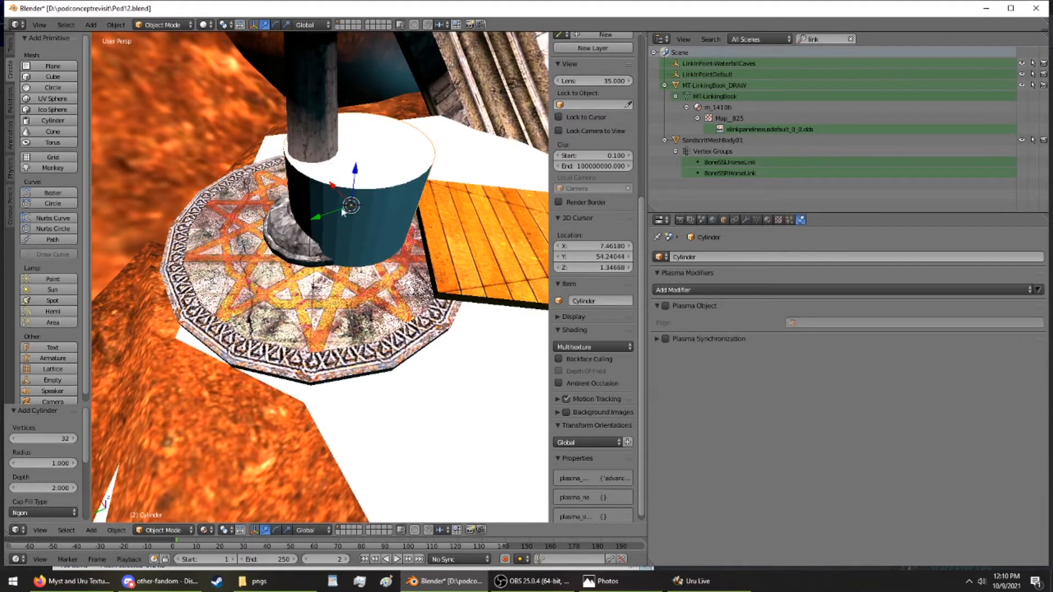
left_click_drag(337, 208, 299, 219)
middle_click_drag(299, 219, 224, 209)
mouse_move(293, 187)
left_mouse_down()
mouse_move(286, 173)
mouse_move(283, 192)
left_mouse_up()
middle_click_drag(283, 192, 343, 172)
left_click_drag(293, 218, 296, 214)
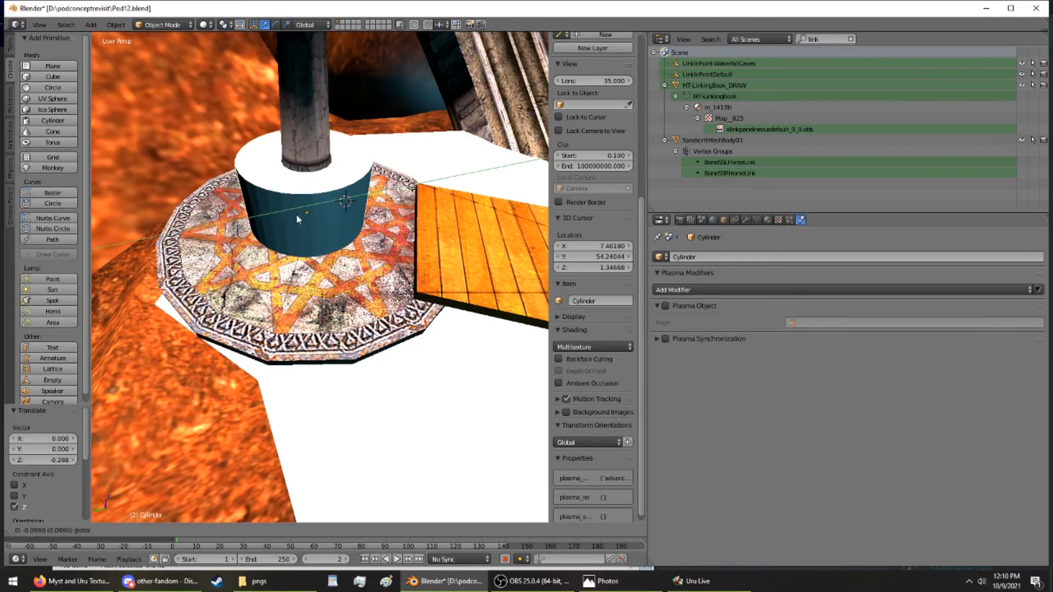
Enable the cylinder as a Plasma Object and assign it to the Pod page
left_click(666, 306)
left_click(855, 323)
left_click(834, 350)
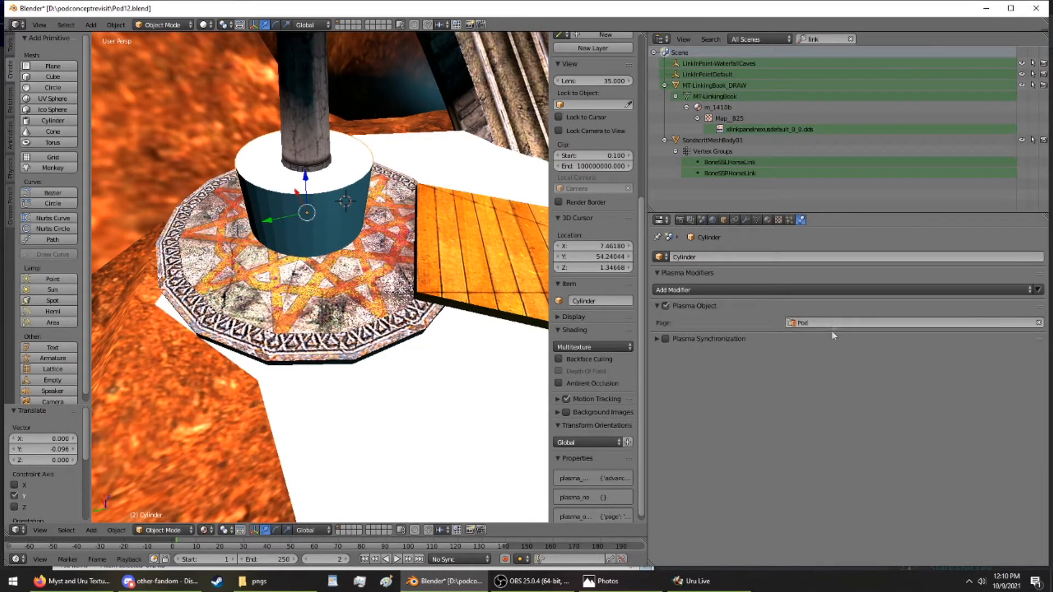
Add a Collision modifier to the cylinder with Triangle Mesh bounds and Terrain enabled
left_click(802, 286)
left_click(709, 315)
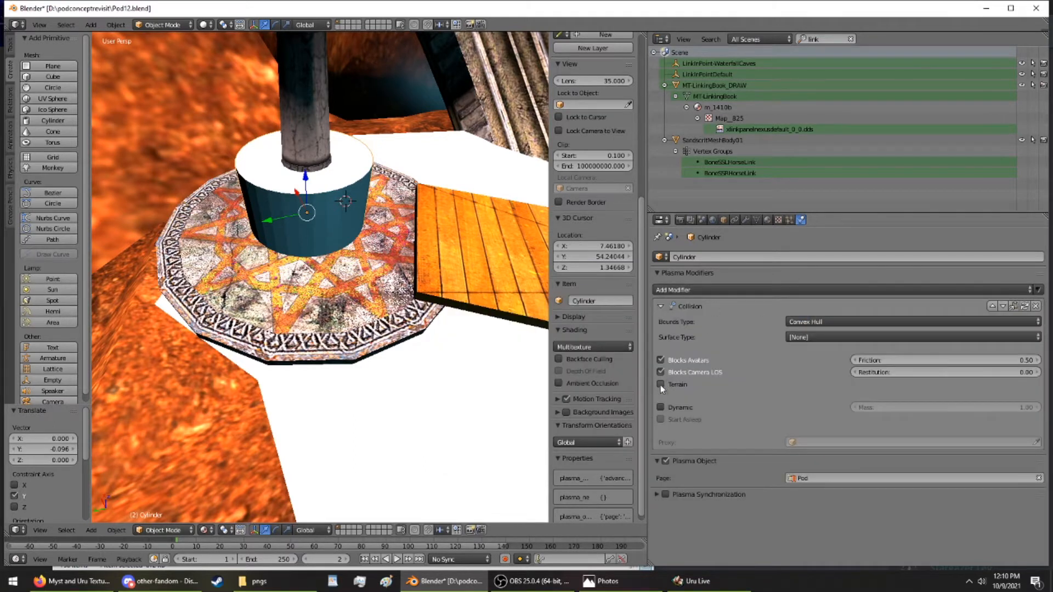
left_click(817, 322)
left_click(811, 276)
Rename the cylinder object to podiumbase
left_click(711, 257)
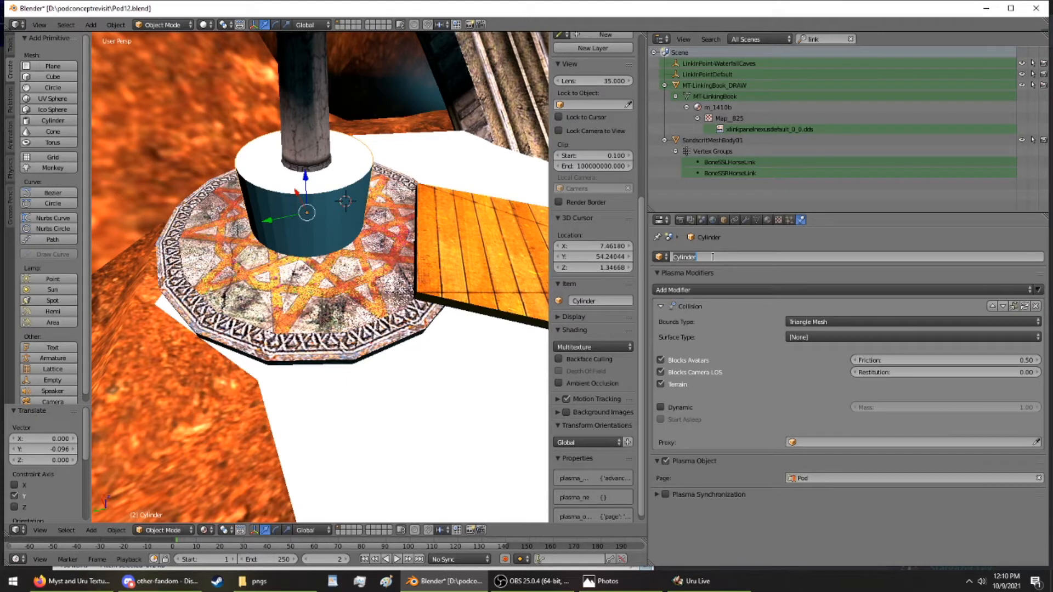
type("podiumbase")
key("Return")
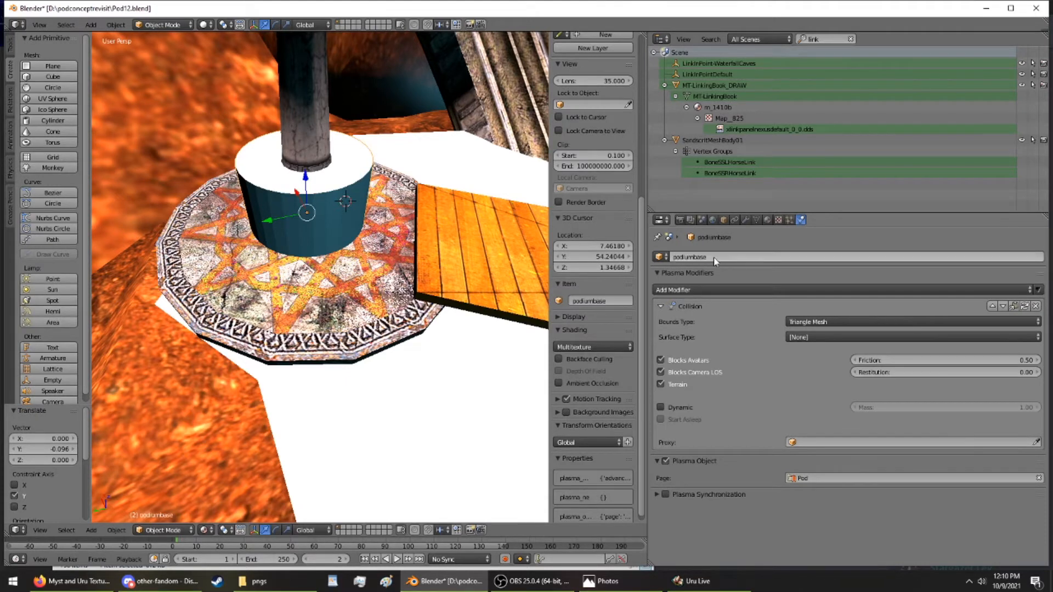
Enter Edit Mode and scale the cylinder mesh uniformly by about 2.68 to match the round podium platform
left_click(161, 25)
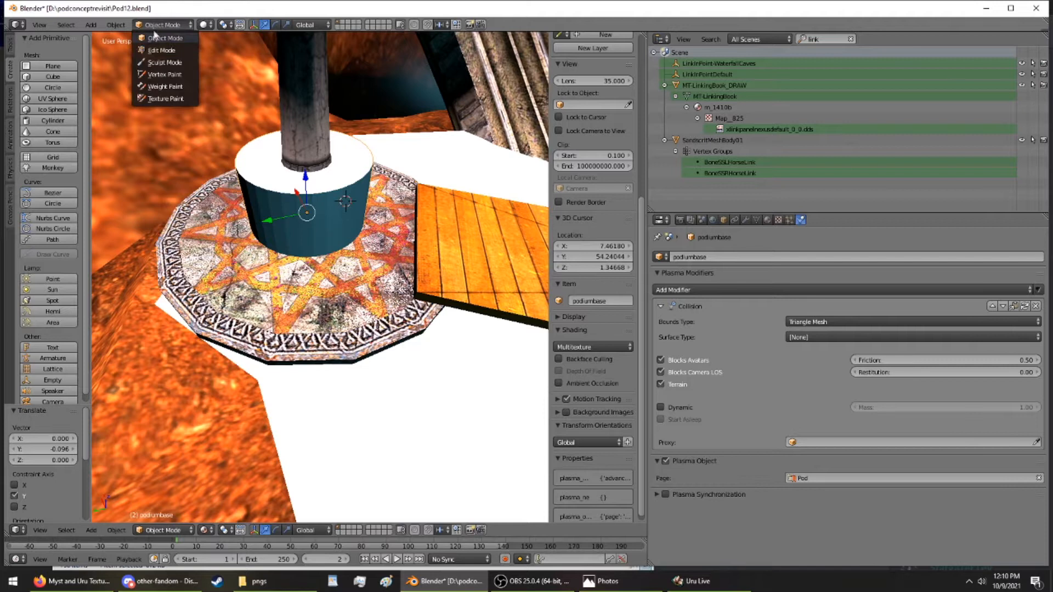
left_click(156, 50)
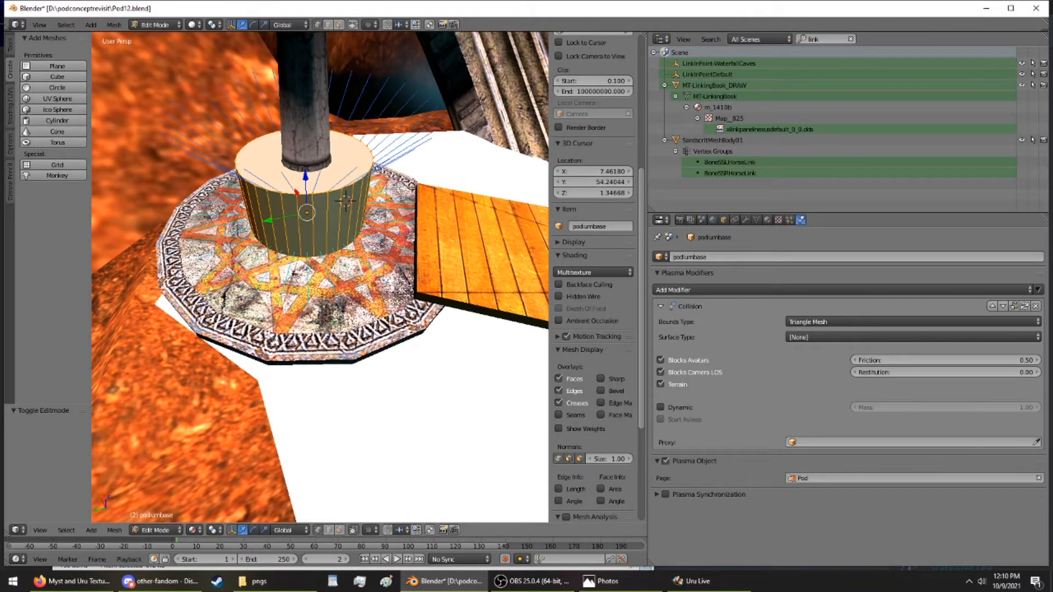
key("s")
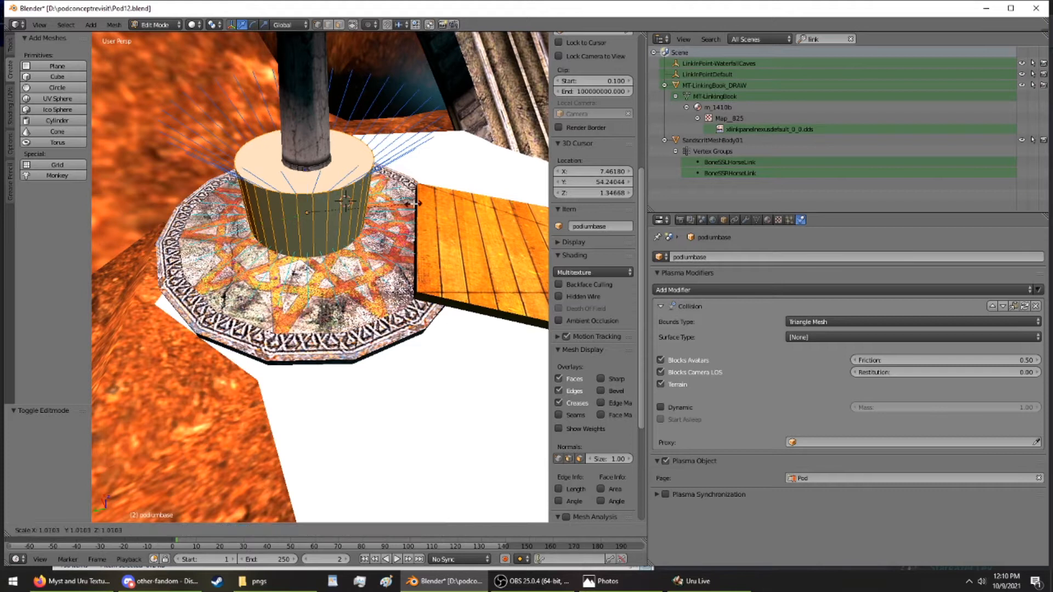
left_click(116, 289)
middle_click_drag(117, 289, 184, 172)
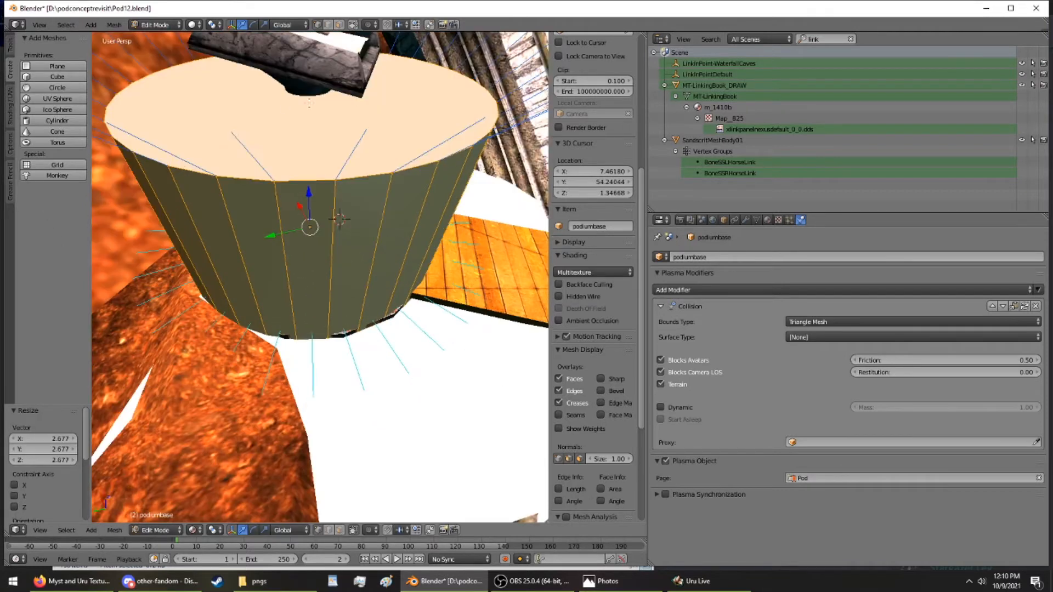
Lower the cylinder's top face about 2.65 units along Z to the podium platform's surface
left_click(339, 25)
right_click(348, 131)
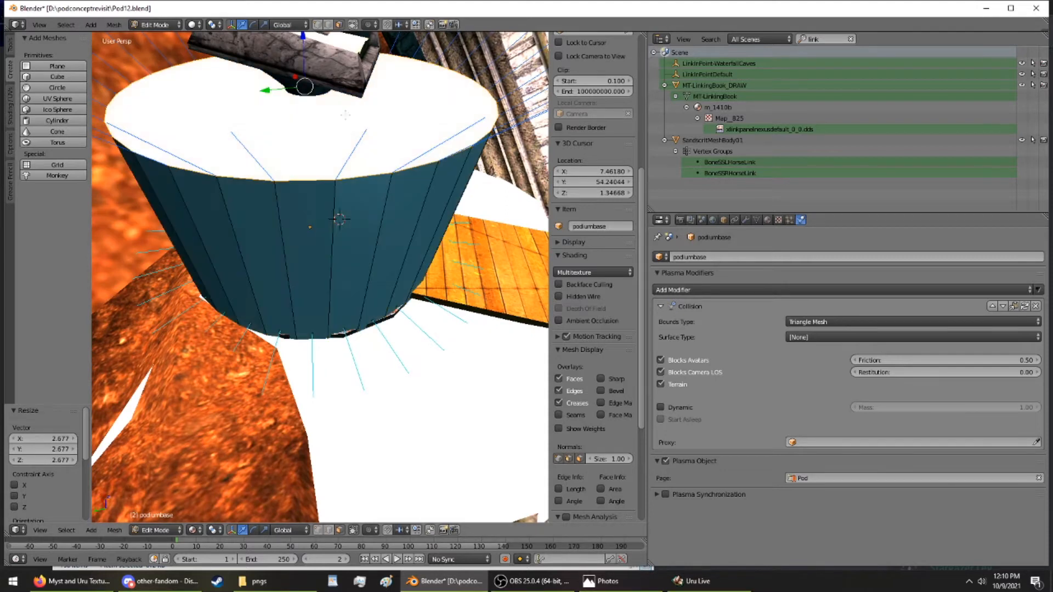
left_click_drag(306, 51, 334, 185)
Raise the cylinder's bottom face about 1.94 units along Z and then another 0.41 units
middle_click_drag(511, 190, 420, 179)
right_click(375, 259)
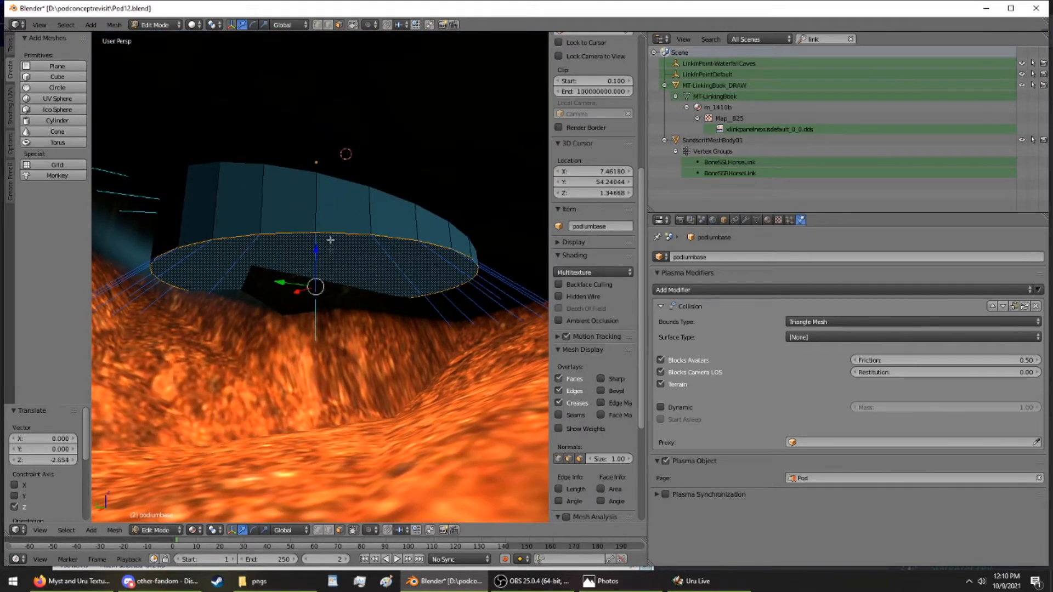
left_click_drag(317, 252, 314, 213)
middle_click_drag(314, 213, 326, 212)
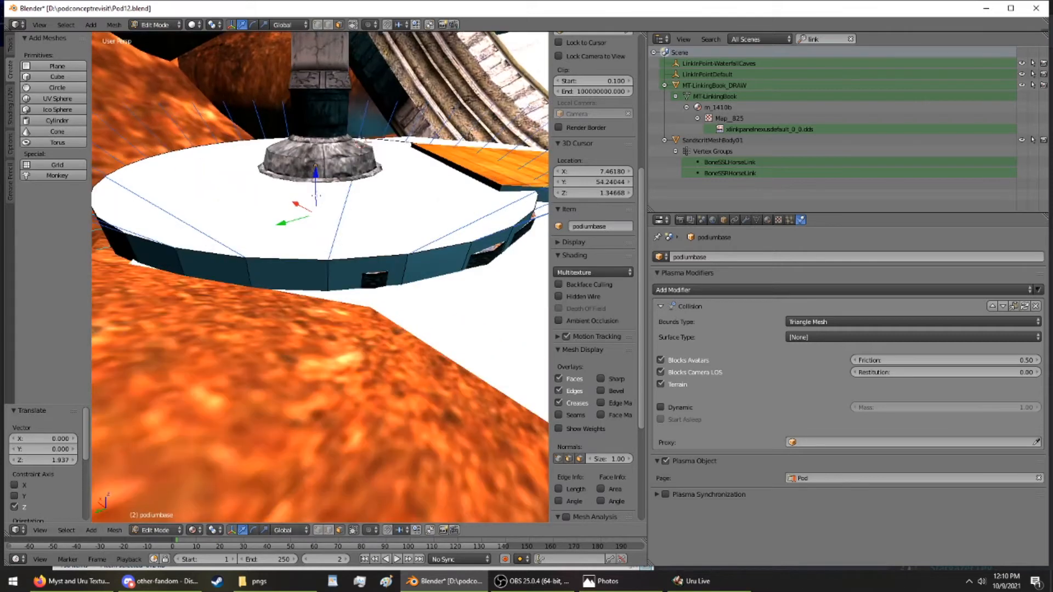
key("g")
key("z")
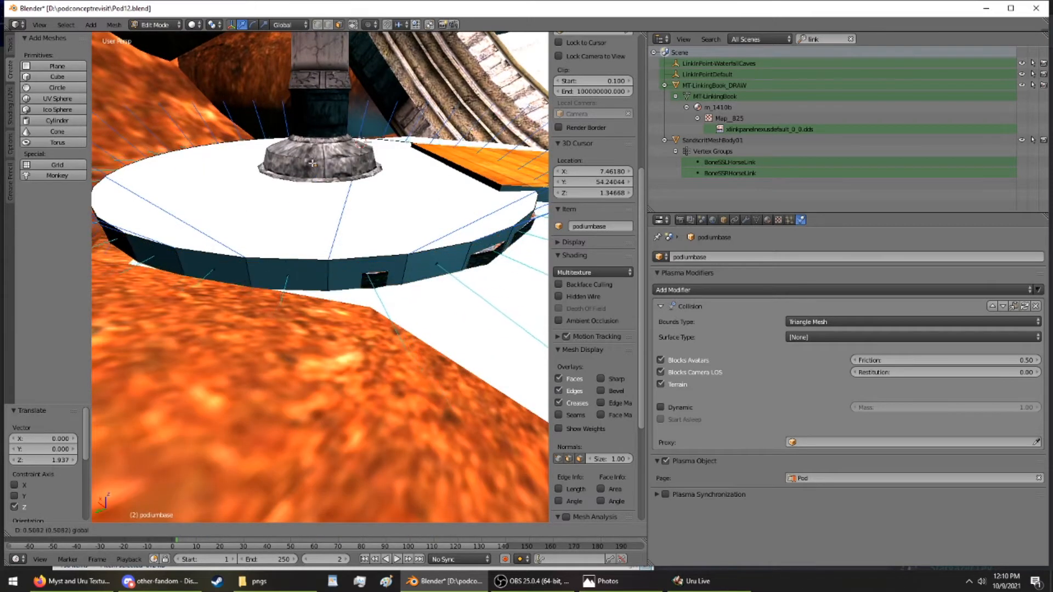
left_click(314, 168)
Lower the cylinder's bottom face about 0.62 units along Z and then another 0.17 units
middle_click_drag(314, 168, 315, 140)
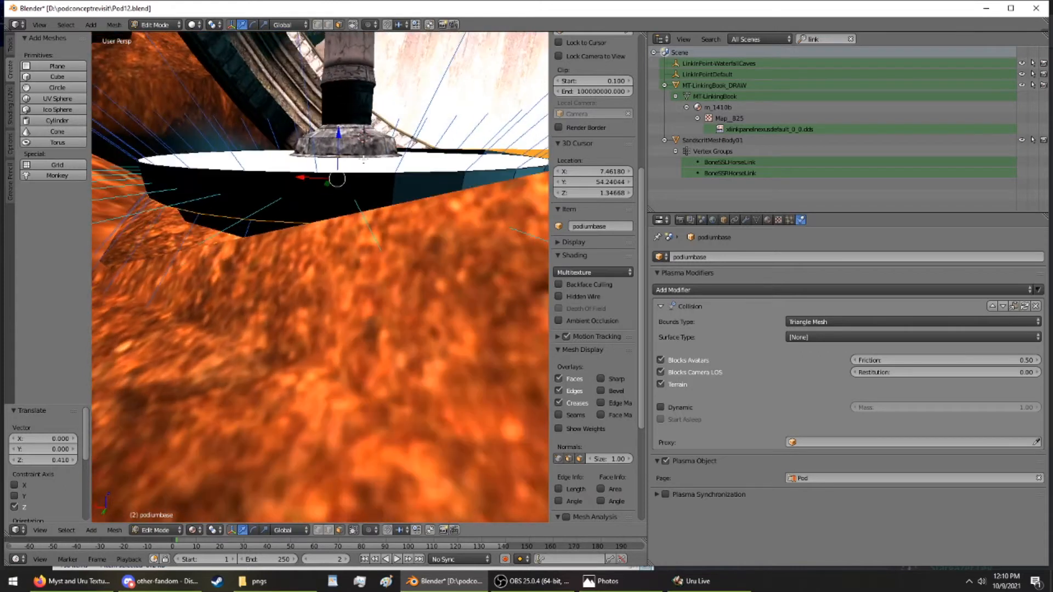
key("g")
key("z")
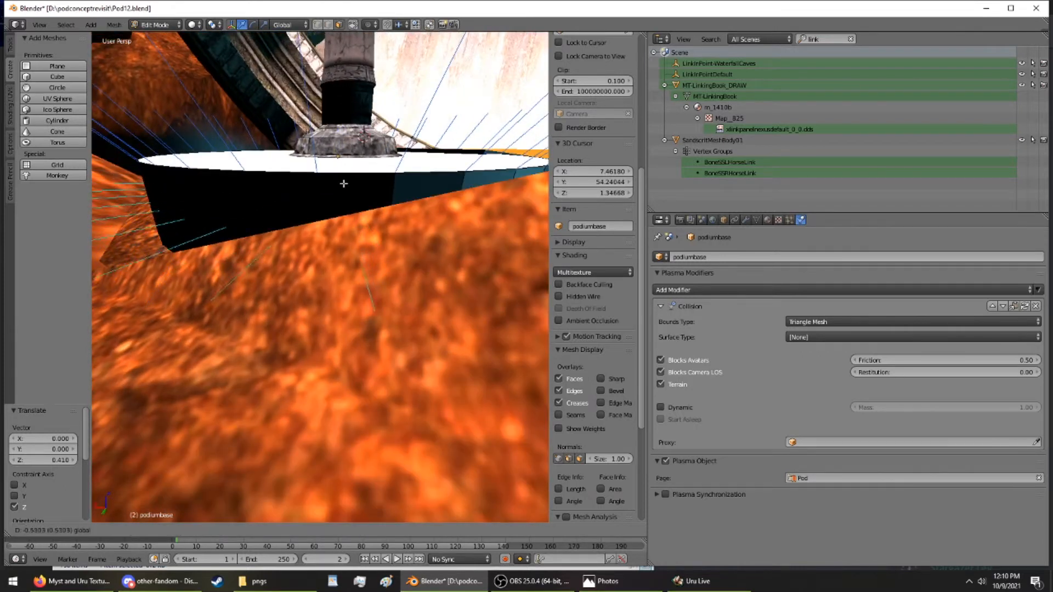
left_click(344, 184)
middle_click_drag(344, 183, 428, 186)
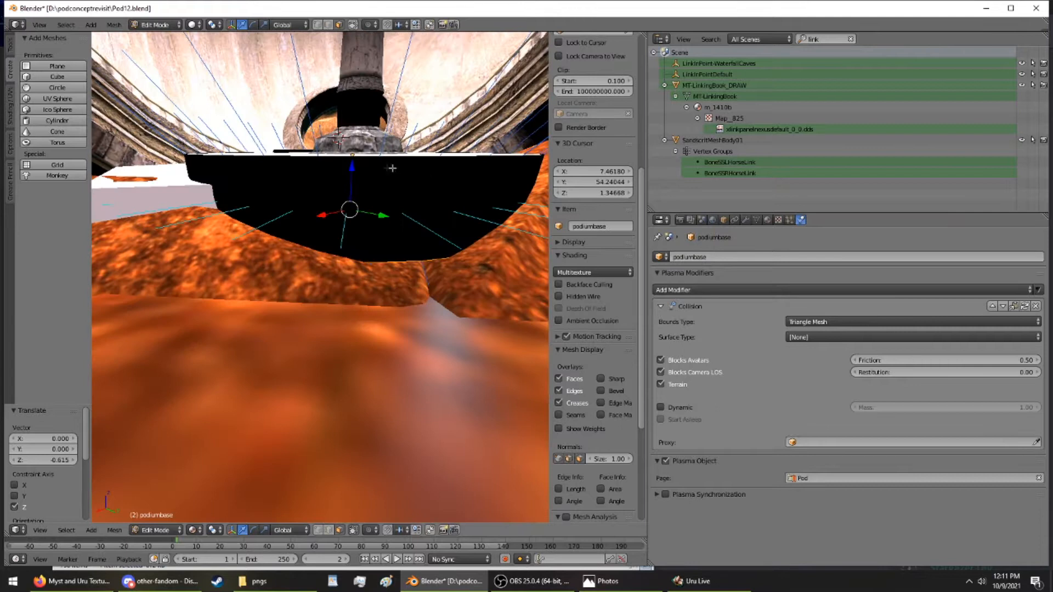
key("g")
key("z")
left_click(349, 175)
Finish editing the podium base mesh and return to Object Mode
middle_click_drag(349, 175, 315, 124)
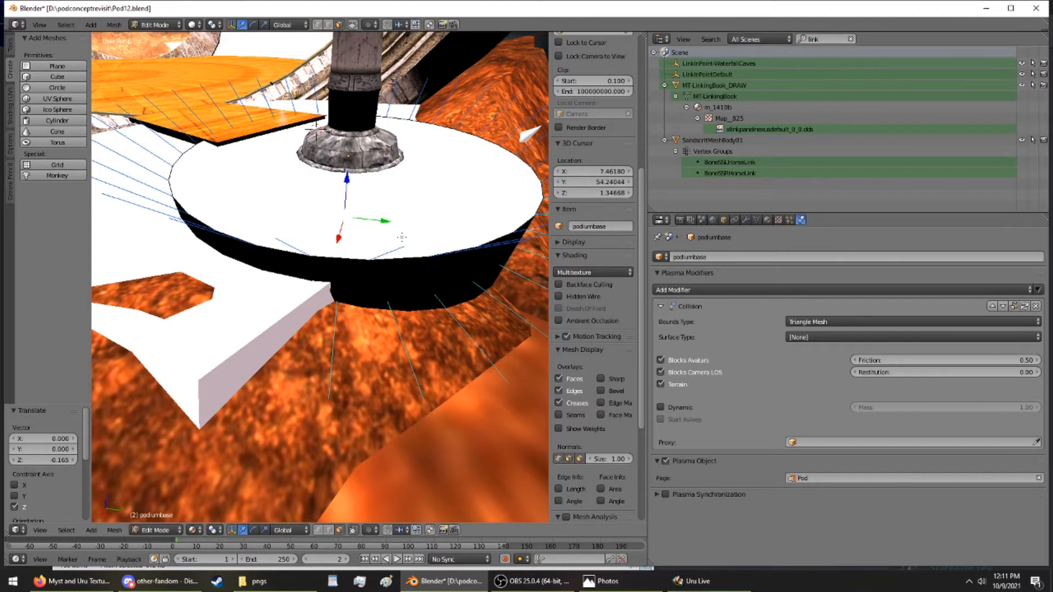
middle_click_drag(403, 237, 87, 203)
scroll(322, 219, "down", 3)
middle_click_drag(324, 257, 360, 258)
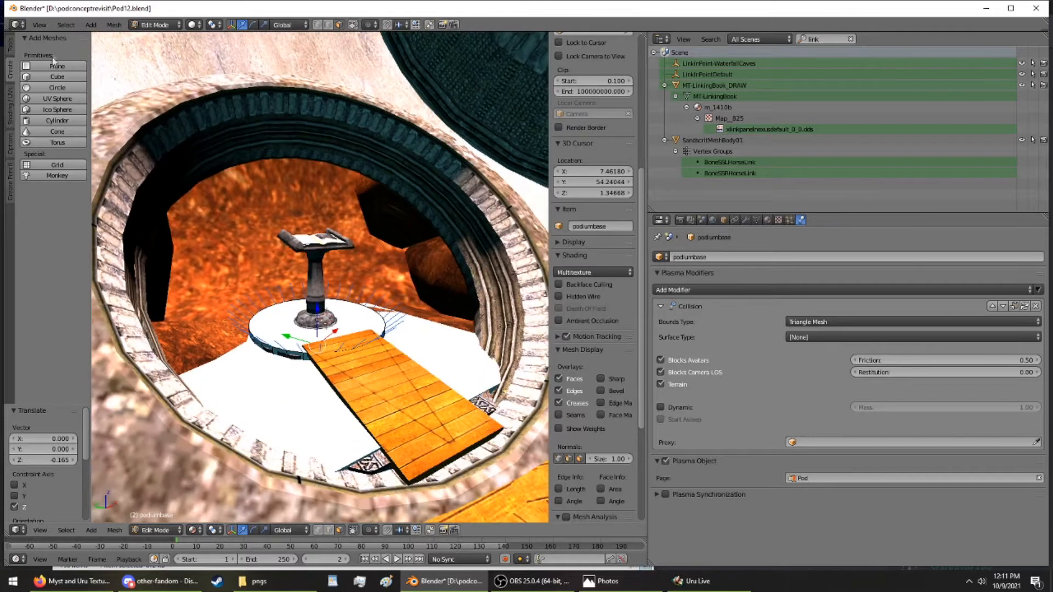
left_click(157, 24)
left_click(159, 36)
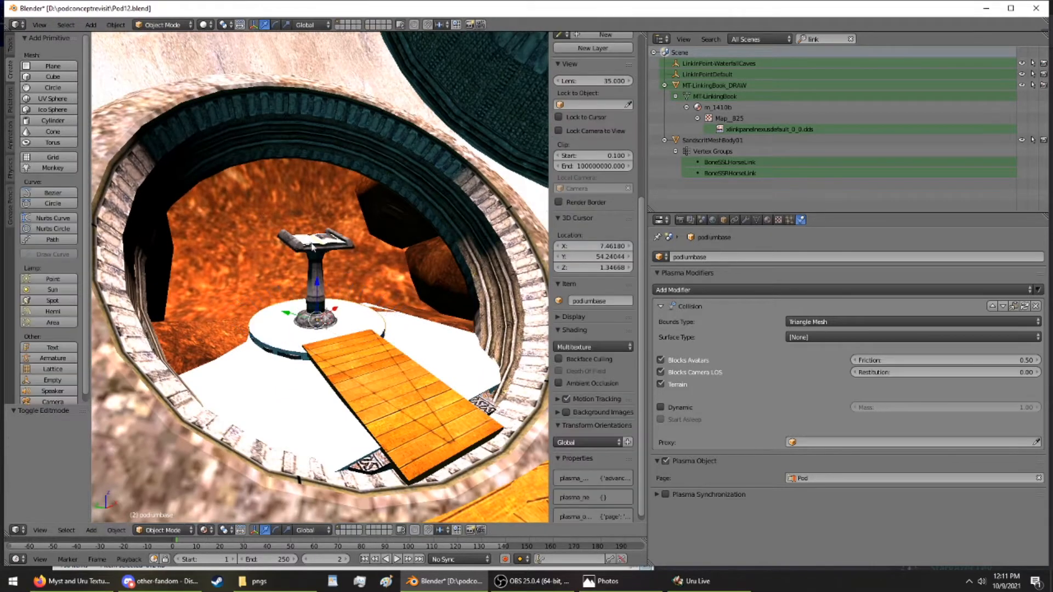
Examine the linking book podium, its collision base and the wooden ramp through the stone ring opening
middle_click_drag(320, 251, 370, 239)
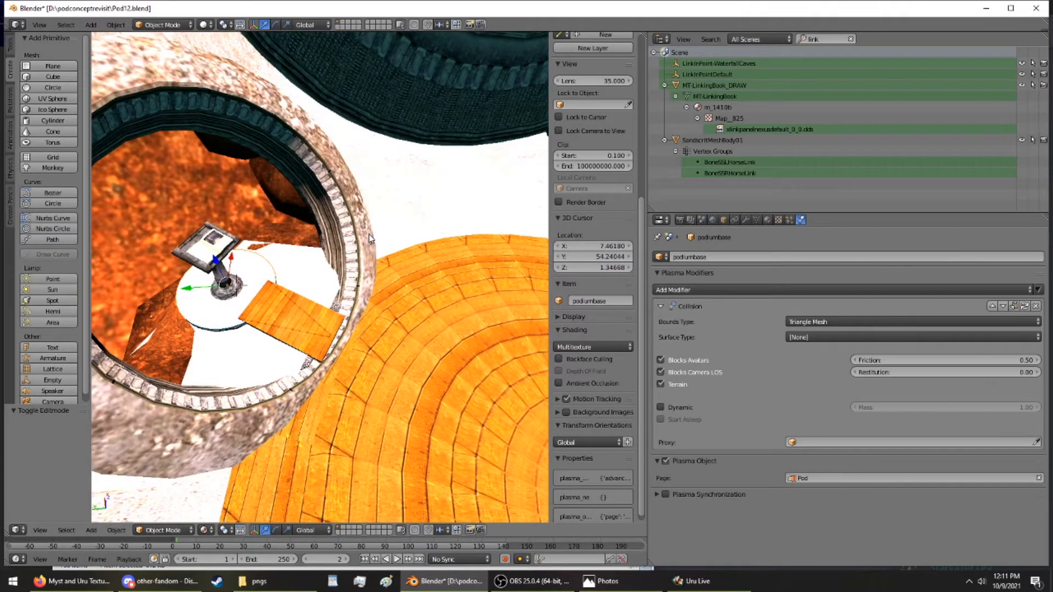
middle_click_drag(336, 223, 328, 269)
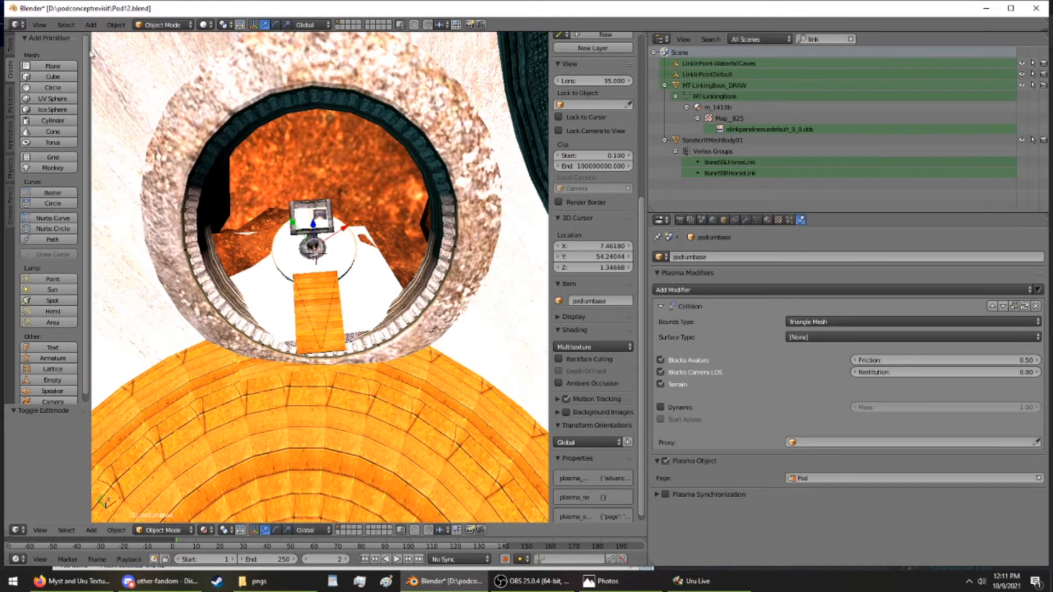
scroll(202, 133, "up", 5)
middle_click_drag(285, 170, 297, 293)
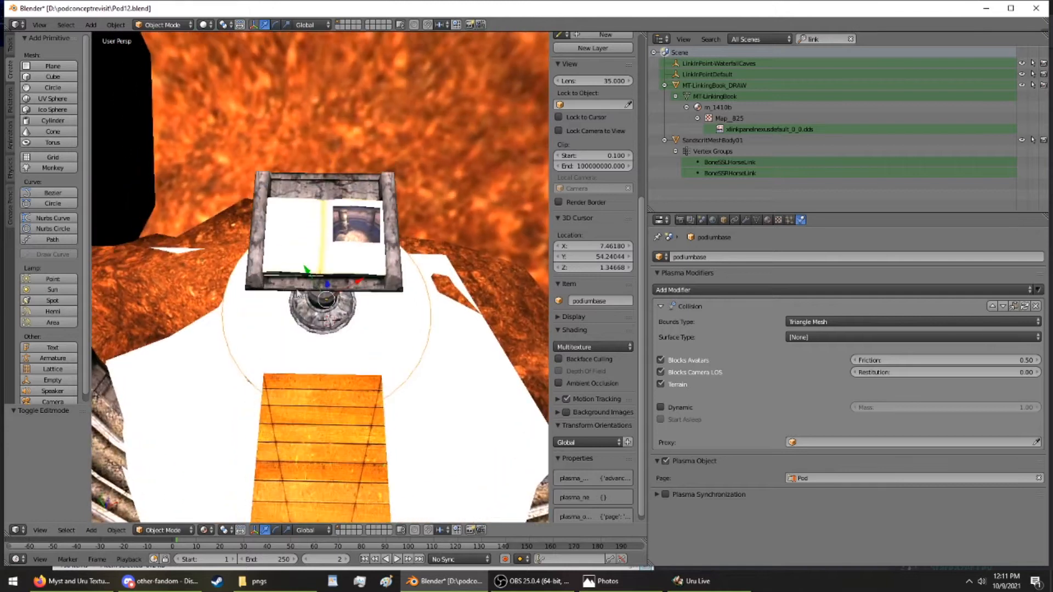
Inspect the open book mesh in isolation and place the 3D cursor on the linking panel picture of its right page
key("KP_Divide")
key("KP_Divide")
right_click(340, 231)
key("KP_Divide")
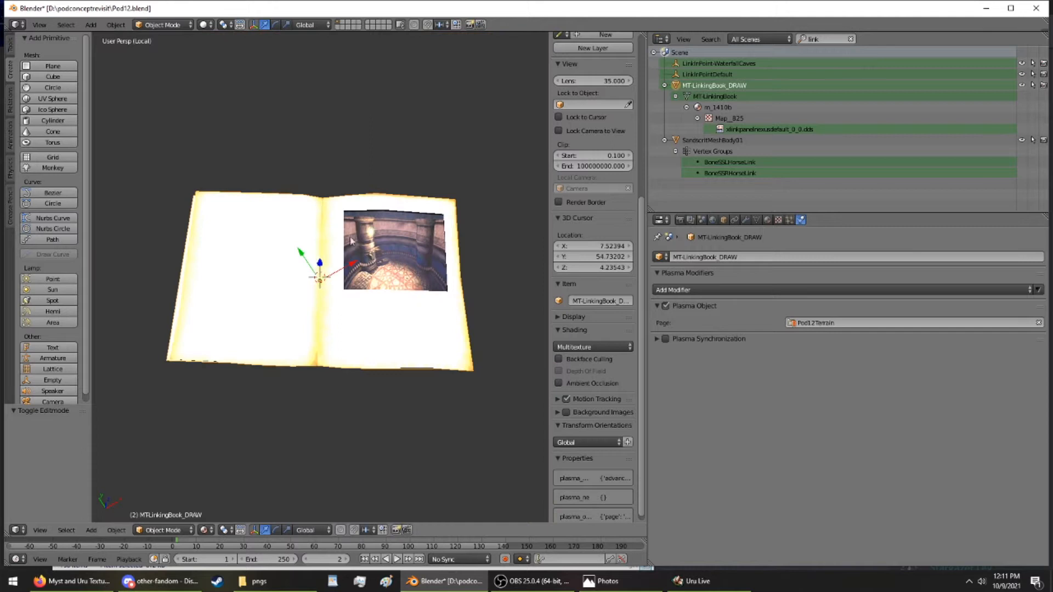
key("KP_Divide")
right_click(359, 227)
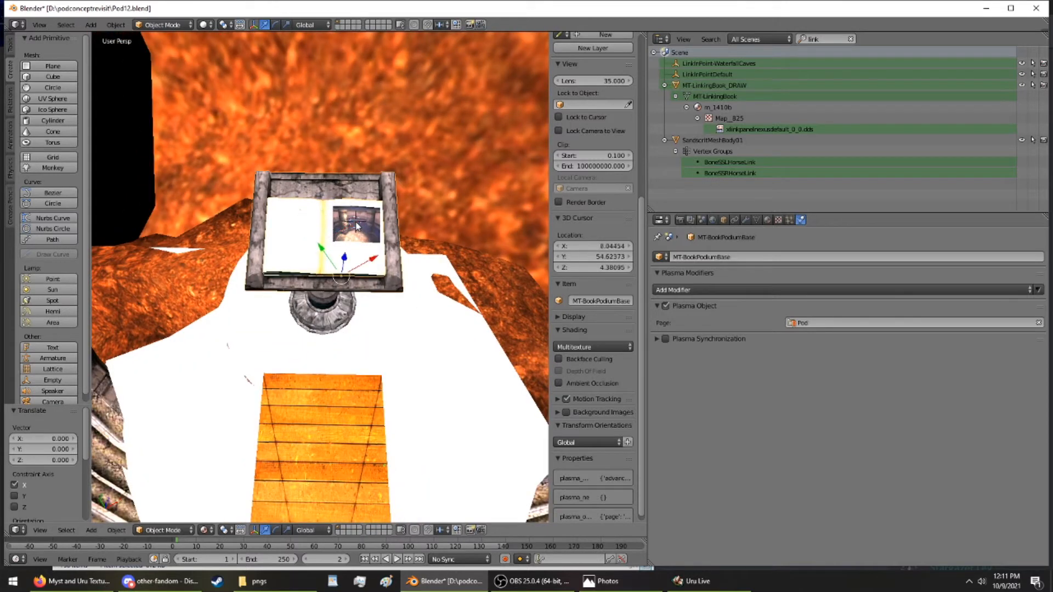
mouse_move(357, 226)
middle_mouse_down()
mouse_move(354, 184)
mouse_move(351, 228)
middle_mouse_up()
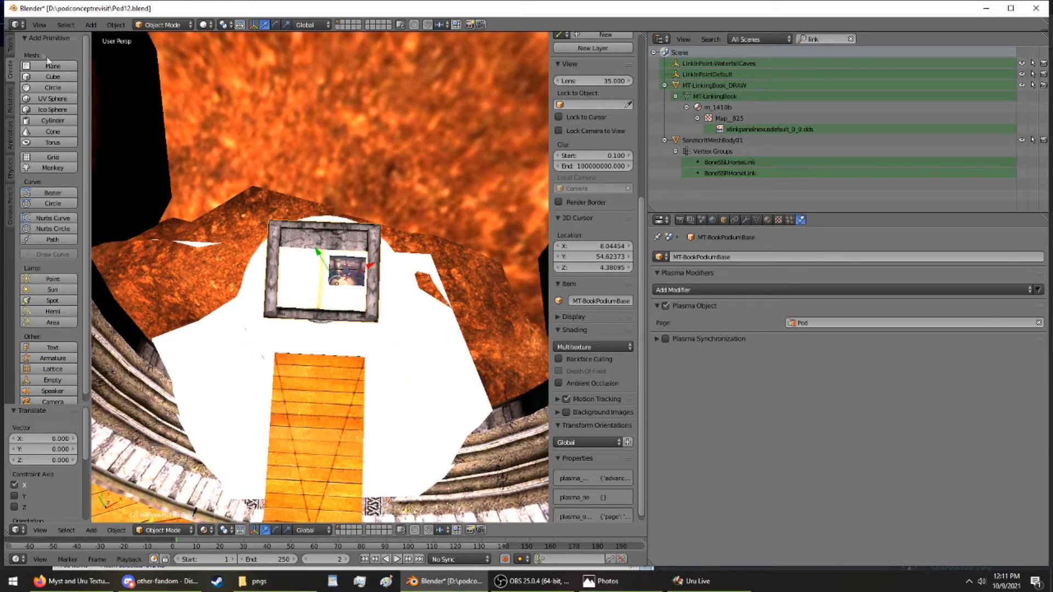
Add a Plasma Linking Book template at the 3D cursor on the book's picture
left_click(92, 25)
left_click(17, 24)
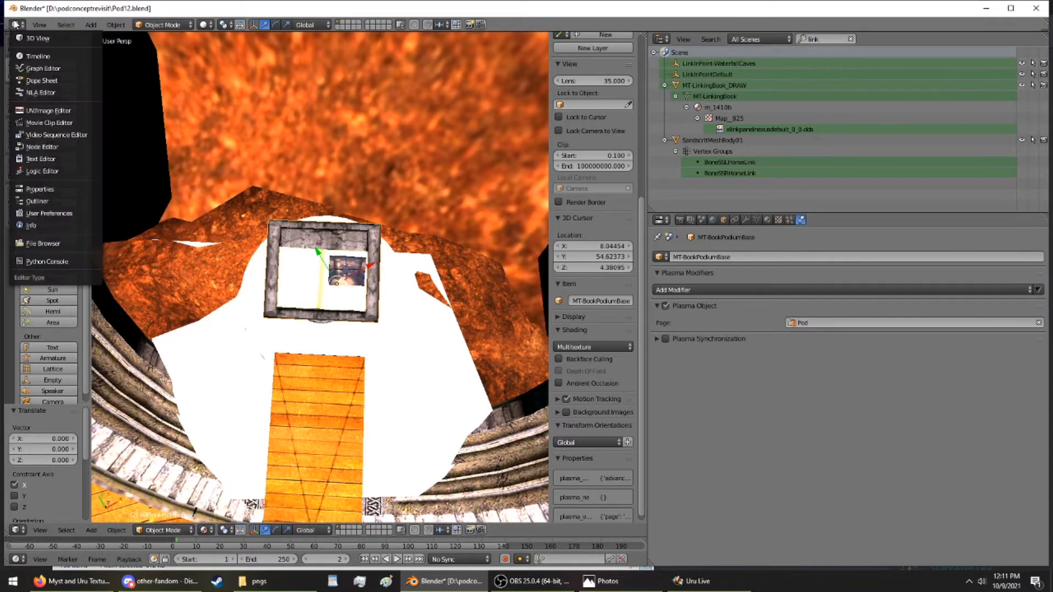
left_click(91, 25)
mouse_move(140, 216)
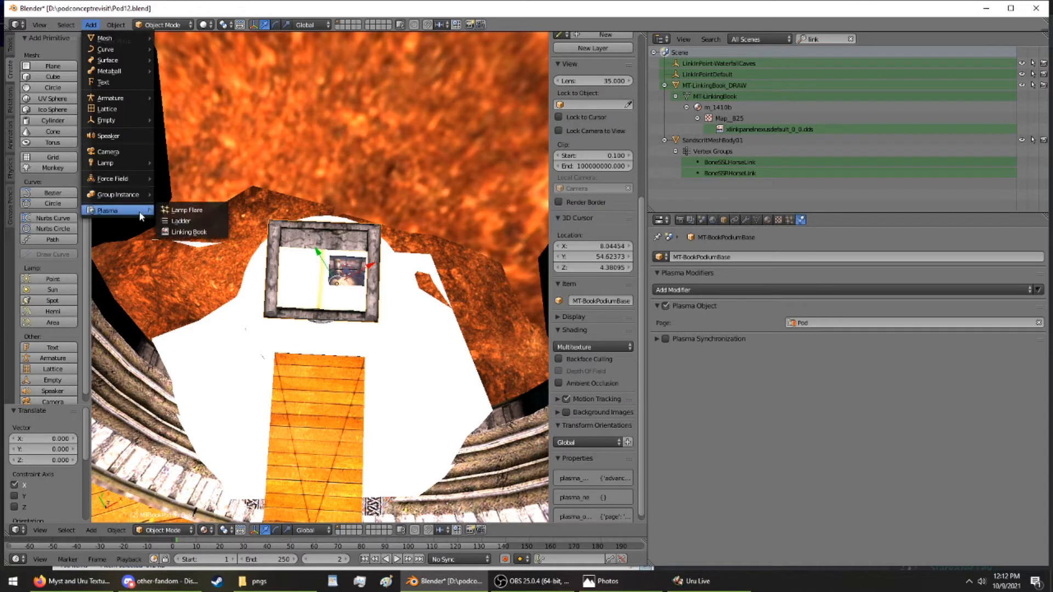
left_click(185, 232)
Position the linking book template over the podium, shifting it -0.236 along Y and 0.076 along Z
scroll(323, 253, "down", 5)
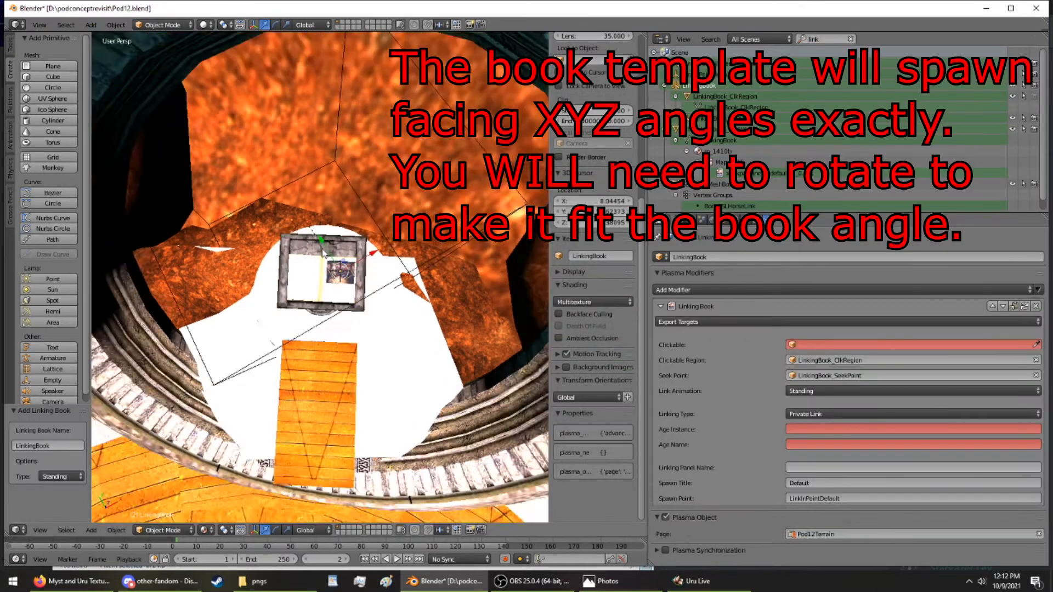
key("g")
key("z")
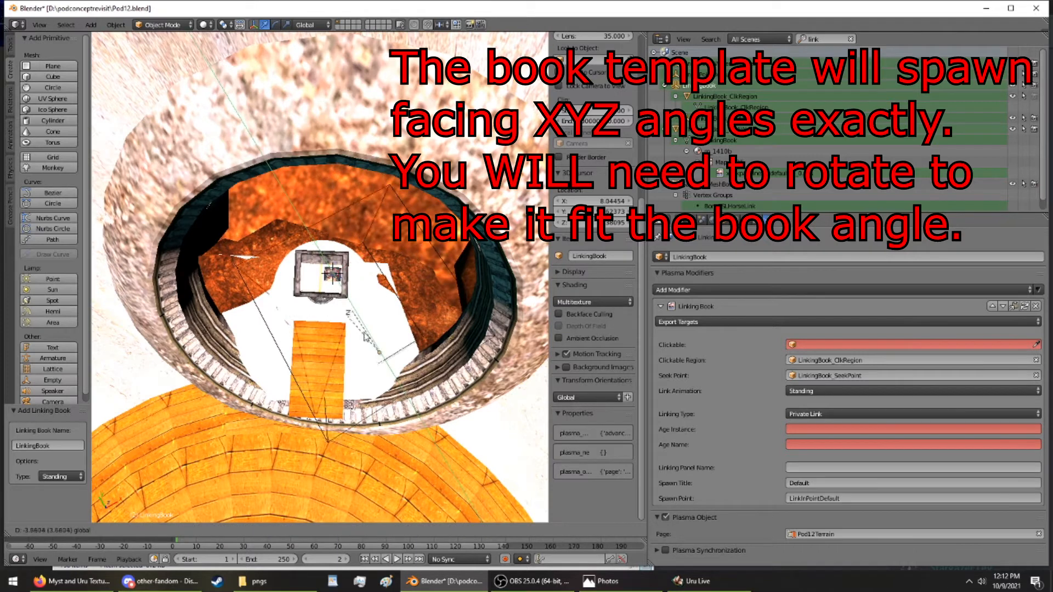
left_click_drag(365, 338, 318, 260)
middle_click_drag(318, 262, 328, 211)
key("g")
key("z")
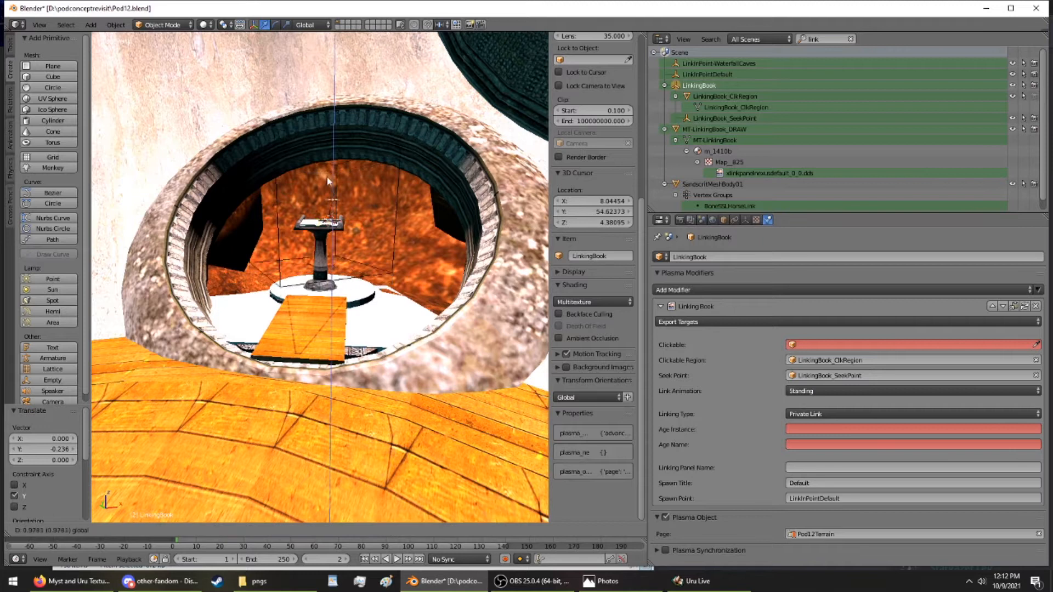
left_click(330, 199)
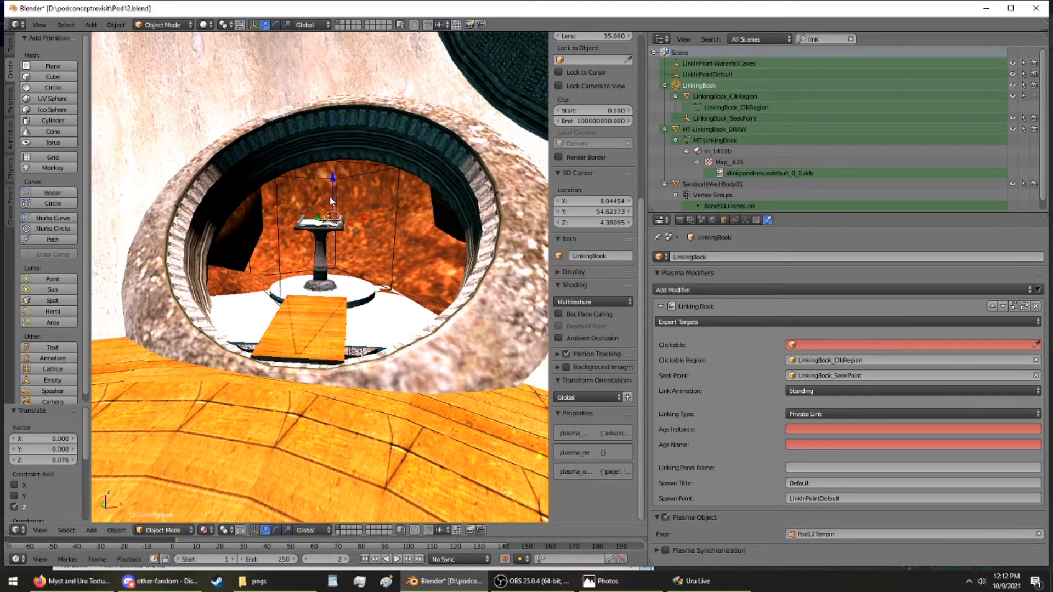
Rotate the linking book template 127° about Z and then another 19° to match the podium's angle
scroll(334, 230, "up", 6)
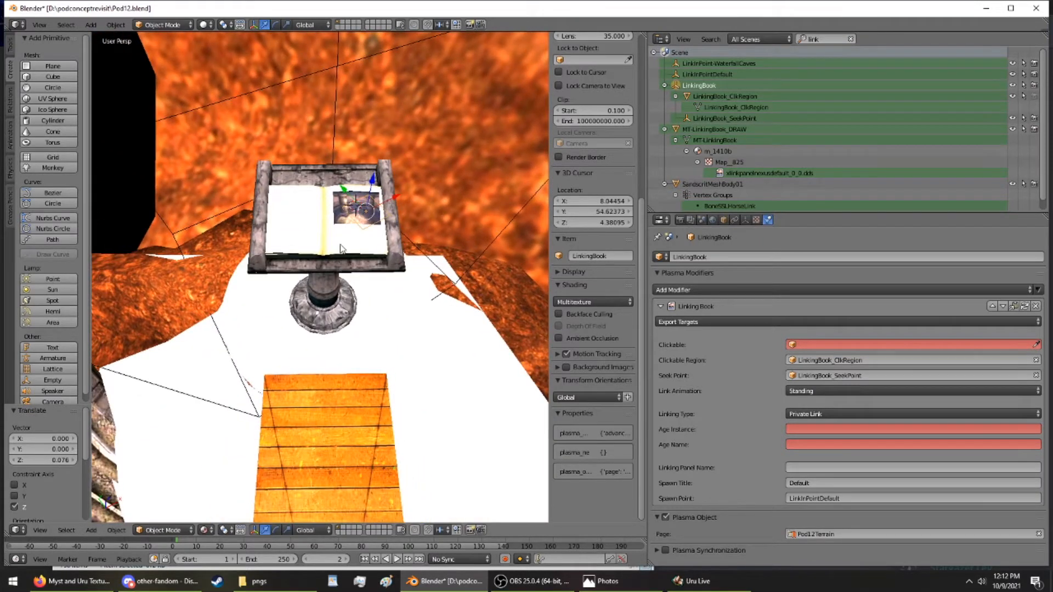
key("r")
key("z")
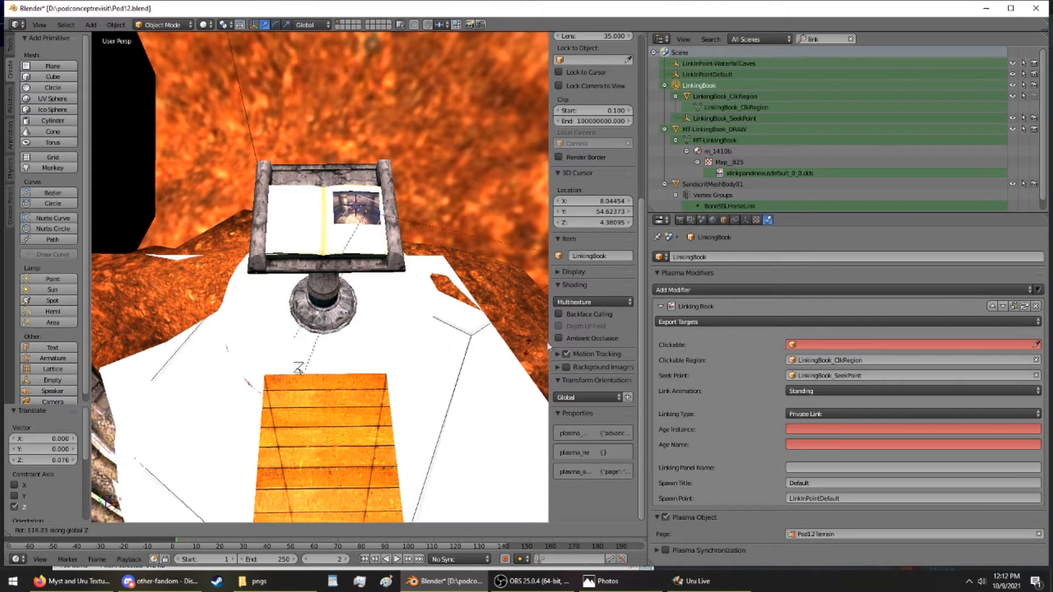
left_click(317, 214)
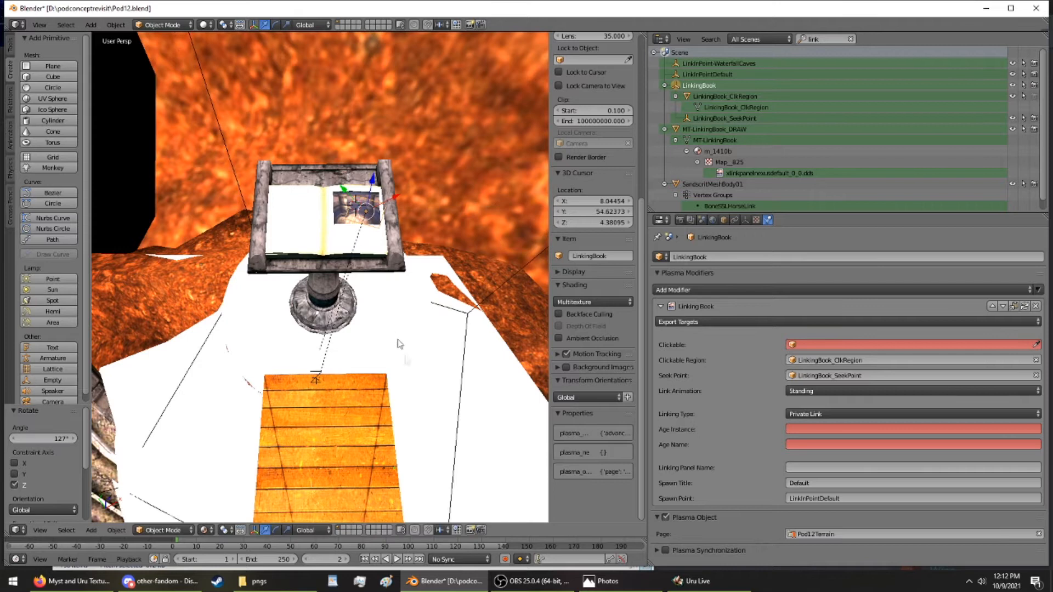
middle_click_drag(341, 374, 345, 344)
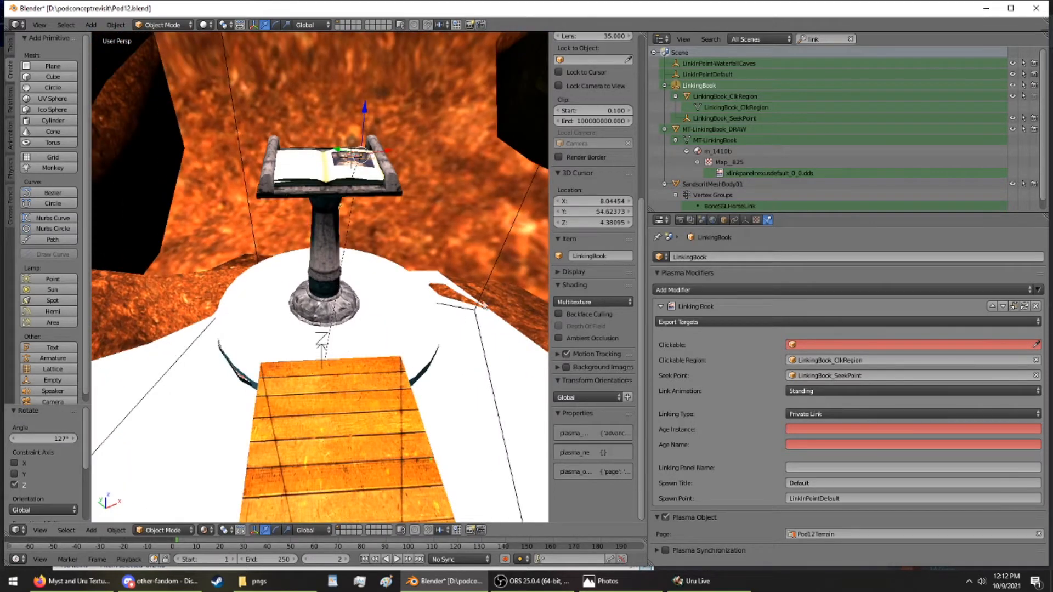
key("r")
key("z")
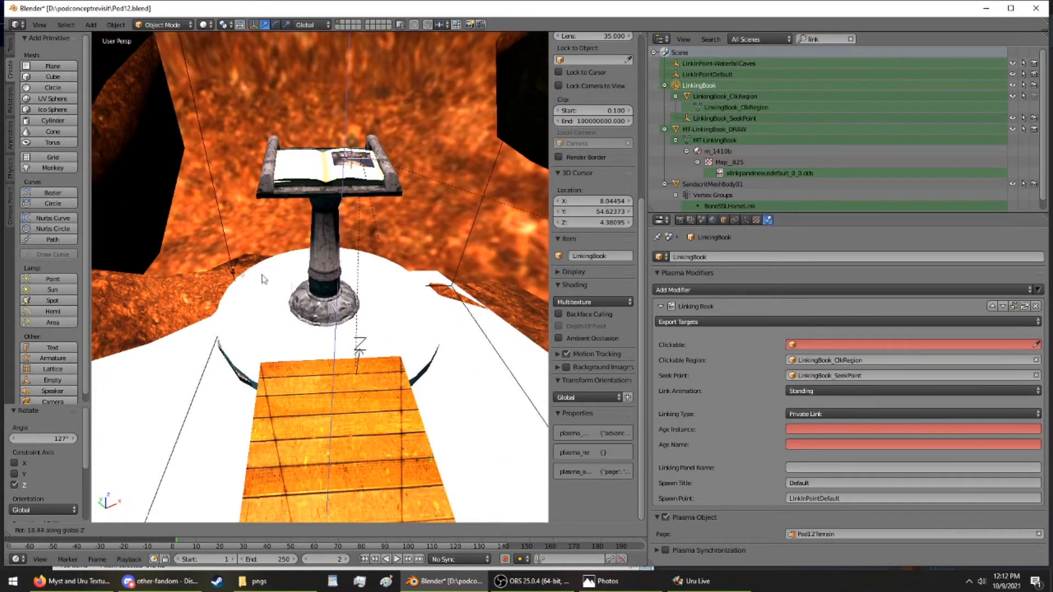
left_click(315, 293)
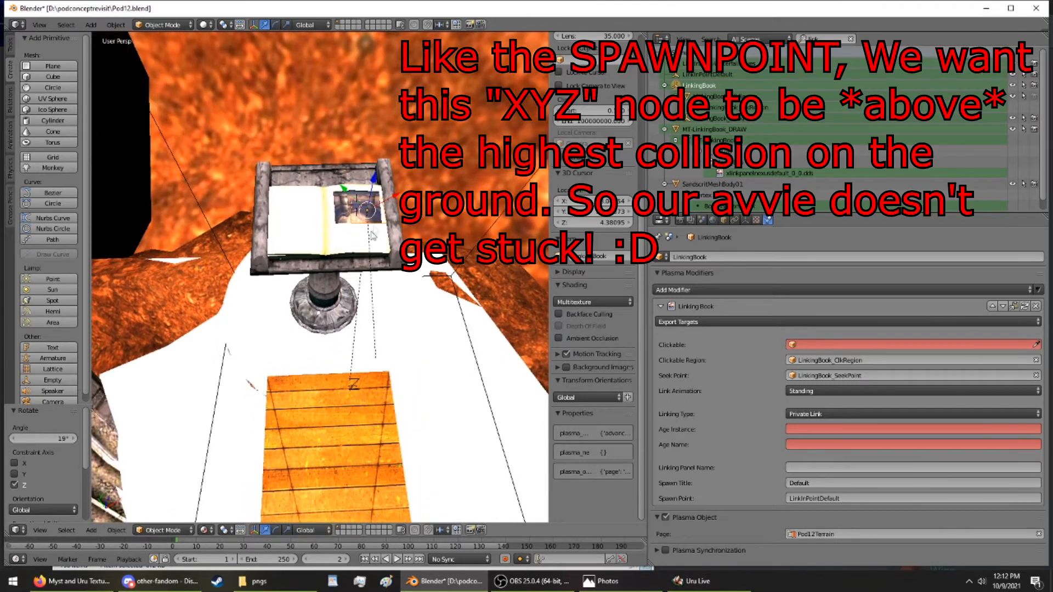
Nudge the linking book template into line with the book's picture, raising its seek point above the ramp with a last 0.034 move along Z
left_click_drag(382, 201, 347, 186)
middle_click_drag(347, 186, 341, 146)
left_click_drag(366, 150, 372, 153)
middle_click_drag(360, 145, 359, 118)
left_click_drag(347, 112, 340, 98)
middle_click_drag(341, 100, 351, 75)
middle_click_drag(443, 238, 384, 289)
mouse_move(232, 99)
left_mouse_down()
mouse_move(214, 120)
mouse_move(228, 110)
left_mouse_up()
middle_click_drag(228, 110, 165, 335)
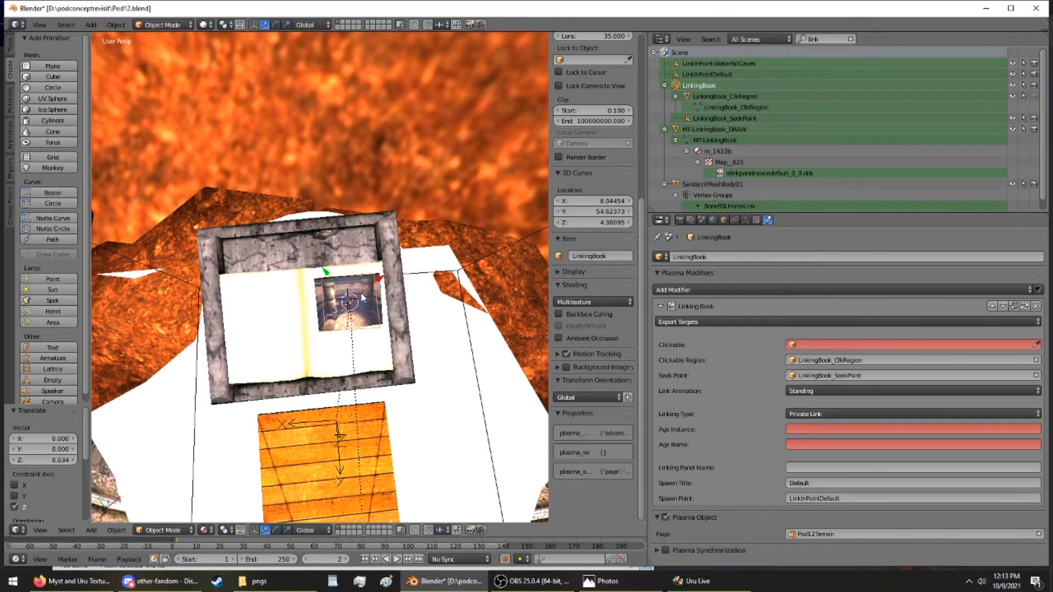
Set MT-LinkingBook_DRAW as the clickable object of the LinkingBook template
right_click(273, 297)
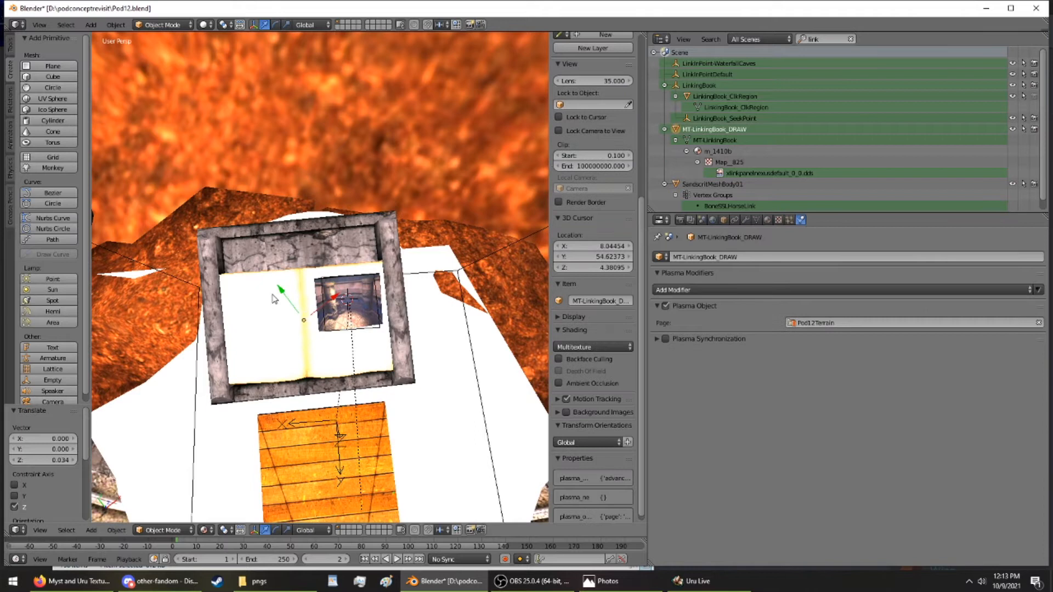
right_click(373, 291)
right_click(374, 295)
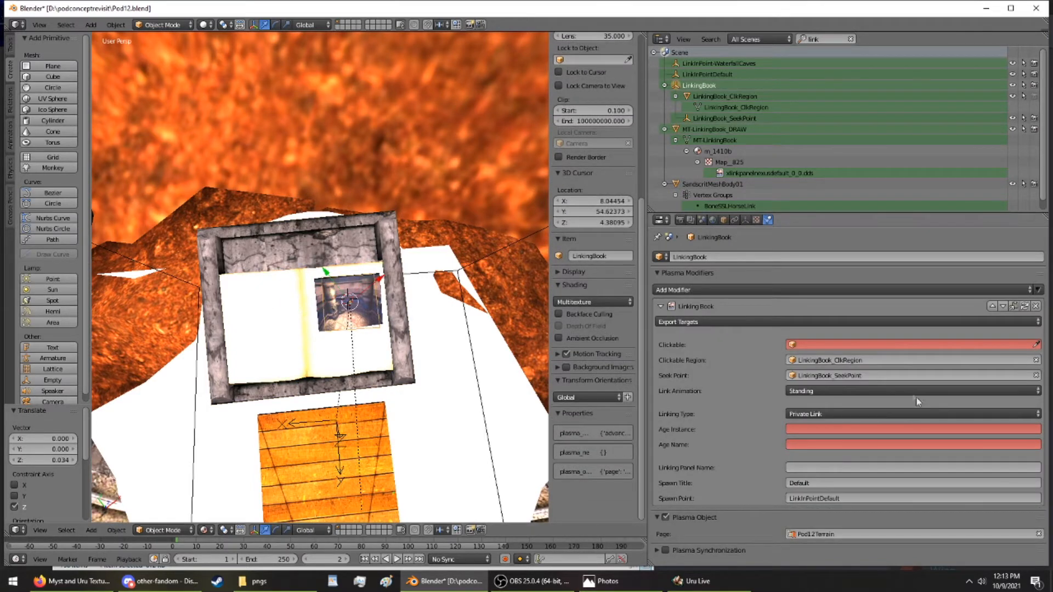
left_click(879, 347)
scroll(878, 387, "down", 12)
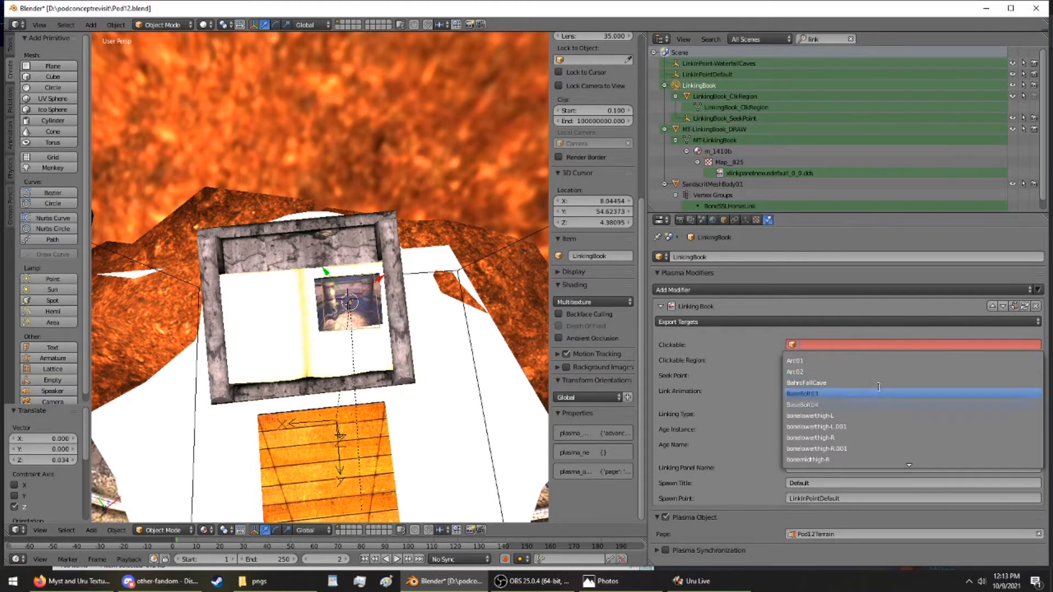
scroll(878, 387, "down", 4)
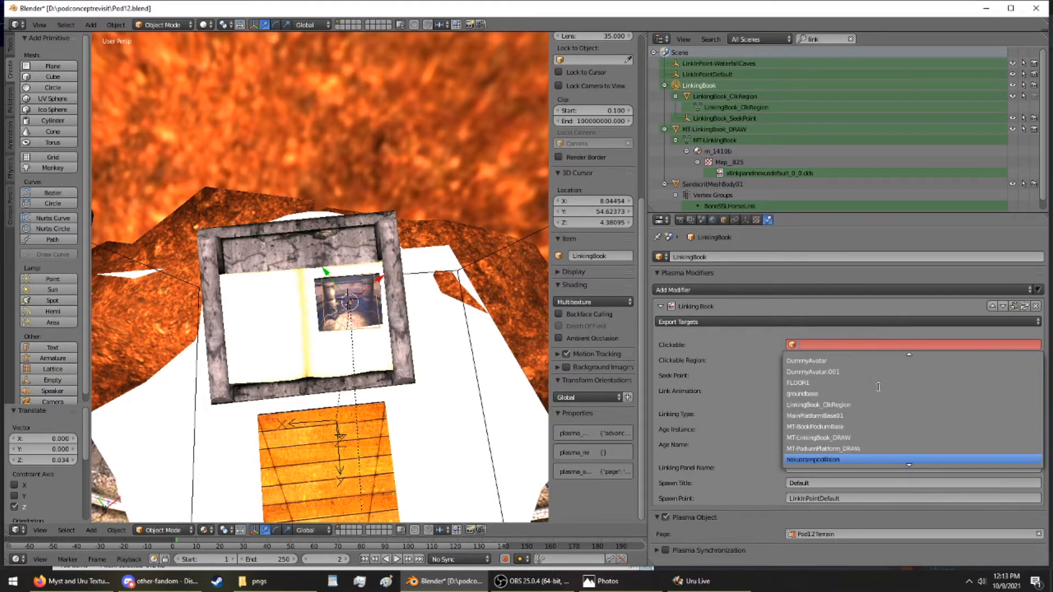
left_click(842, 437)
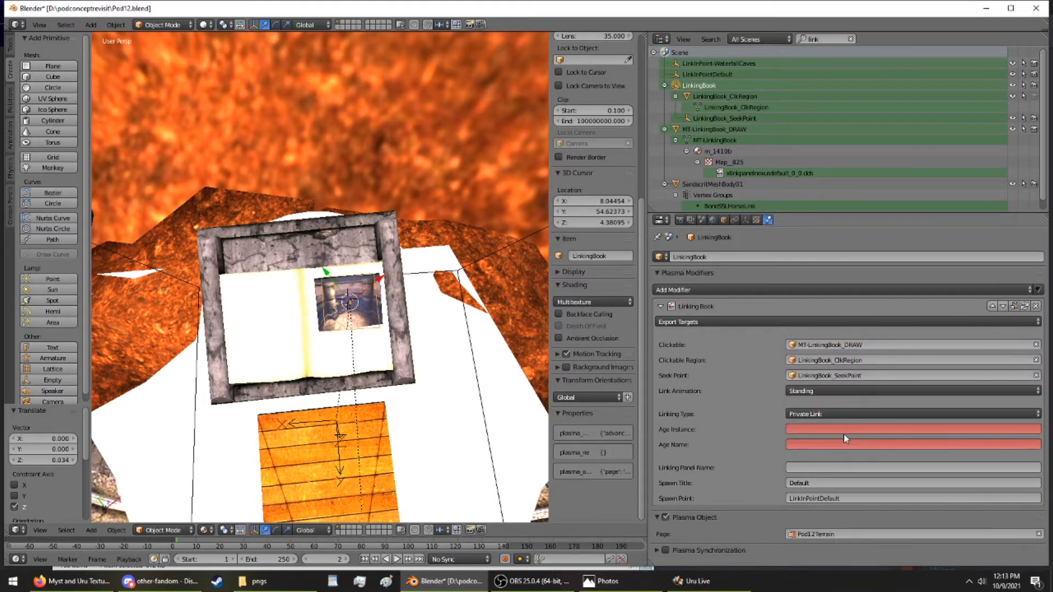
Set both the age instance and the age name of the linking book to Nexus
left_click(838, 429)
type("Nexus")
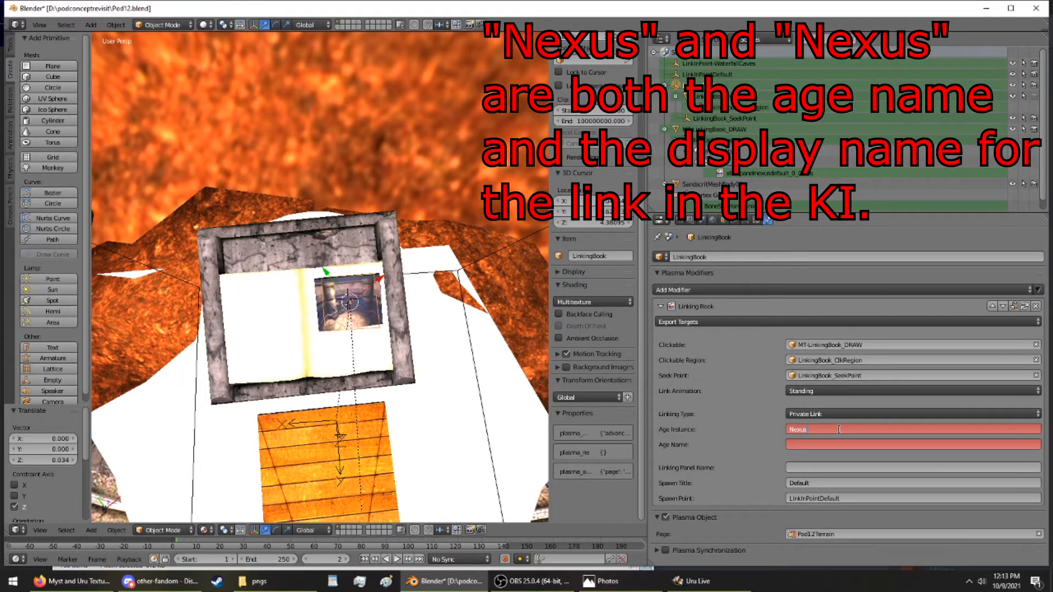
key("Return")
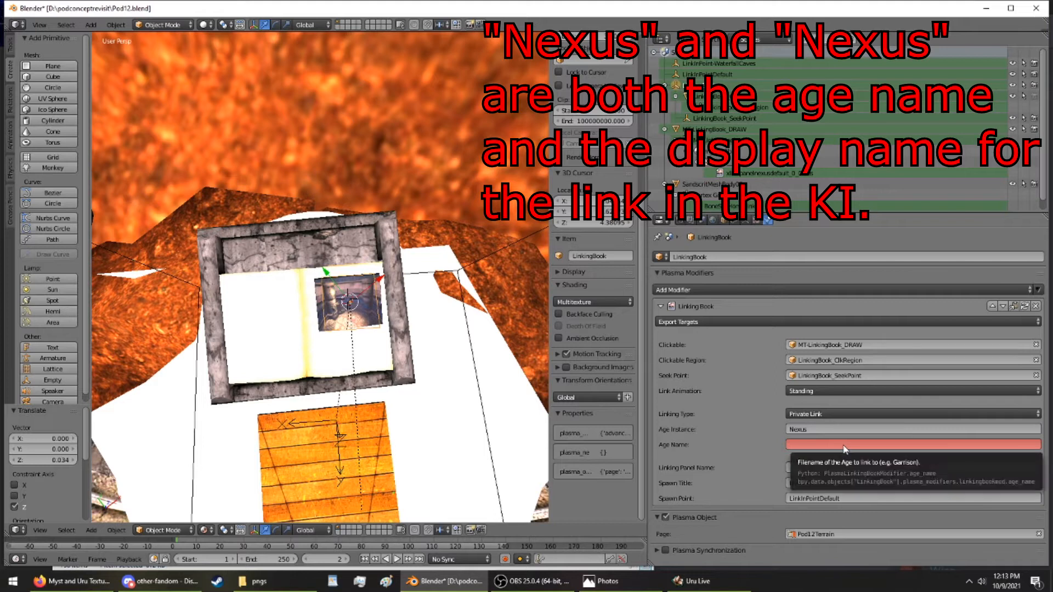
left_click(844, 446)
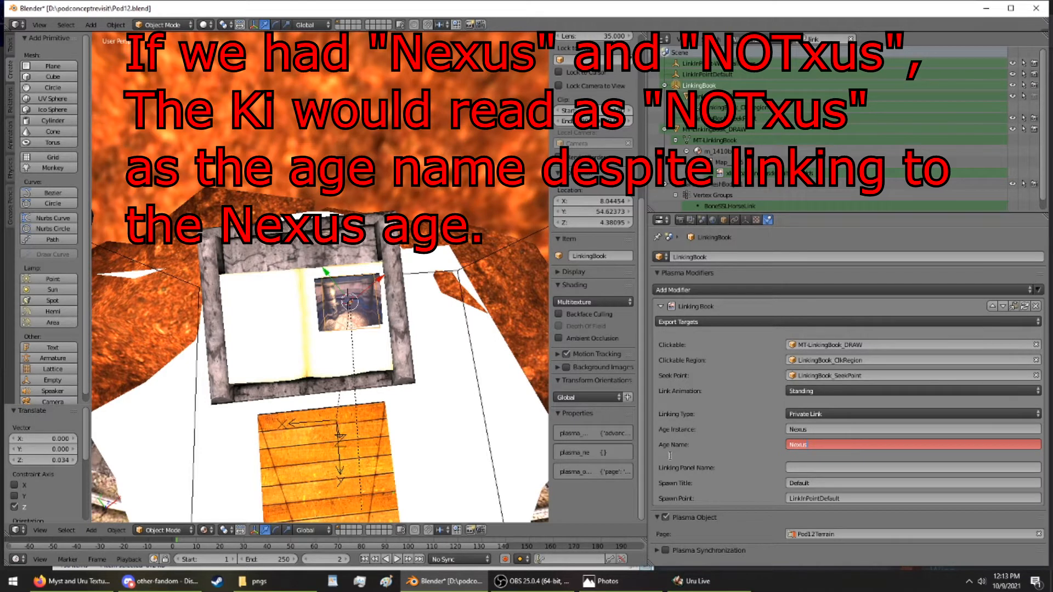
key("Return")
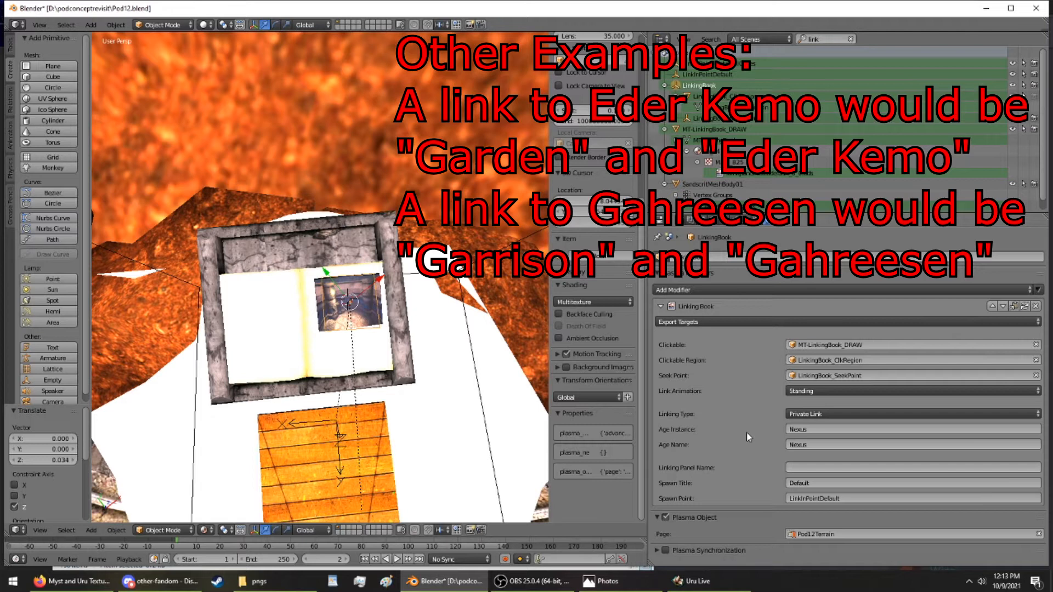
Assign the LinkingBook object to the Pod page
middle_click_drag(443, 367, 439, 353)
left_click(815, 533)
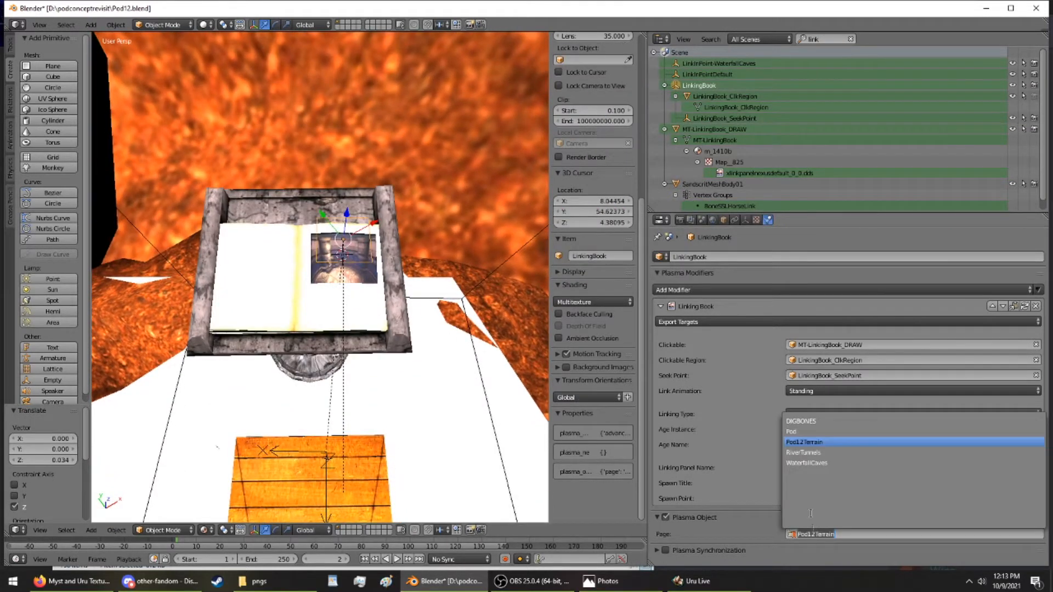
left_click(799, 433)
middle_click_drag(446, 404, 411, 299)
scroll(445, 412, "down", 6)
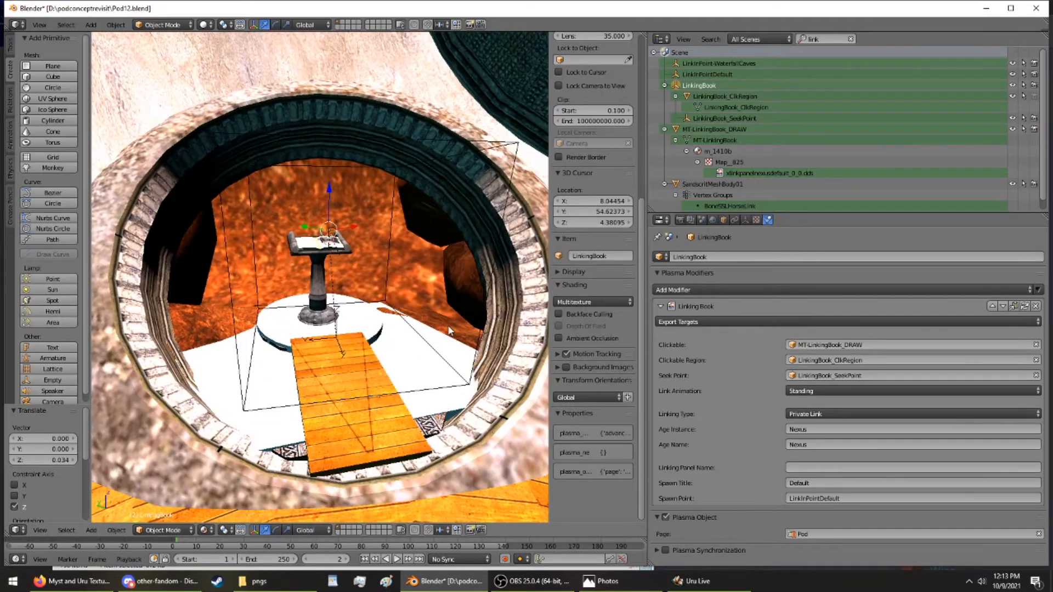
scroll(271, 209, "up", 6)
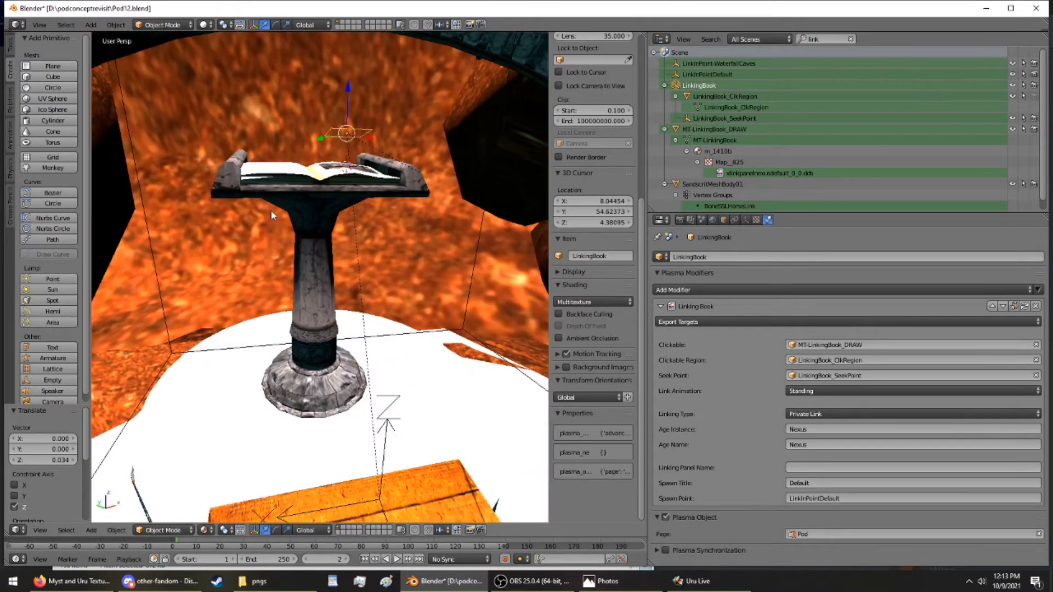
Add a Collision modifier with Triangle Mesh bounds to the open book mesh and save over Pod12.blend
right_click(271, 181)
left_click(777, 290)
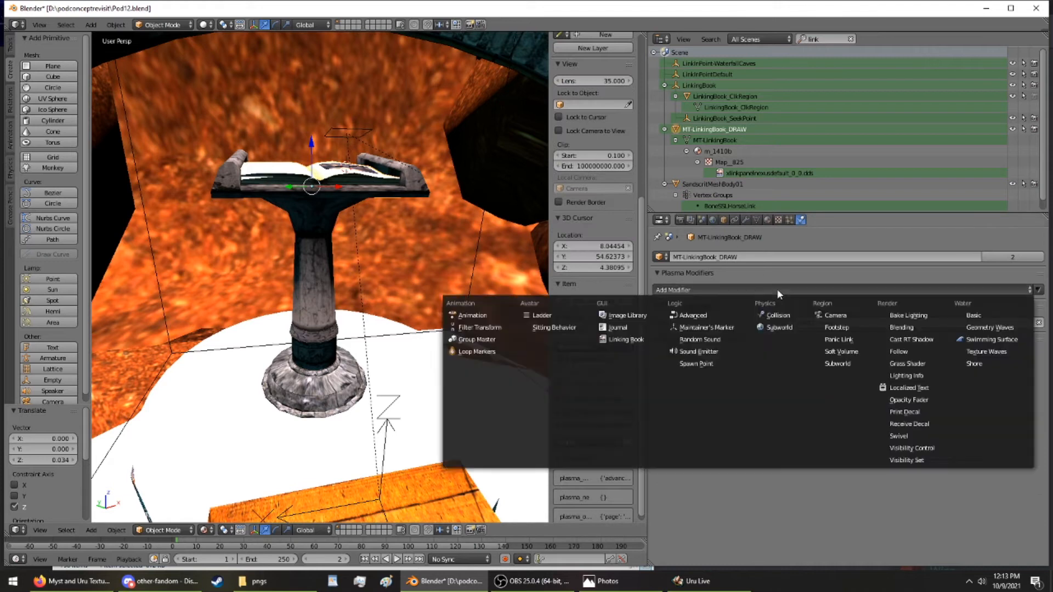
left_click(776, 314)
left_click(798, 322)
left_click(800, 274)
middle_click_drag(273, 184, 264, 230)
scroll(265, 196, "down", 6)
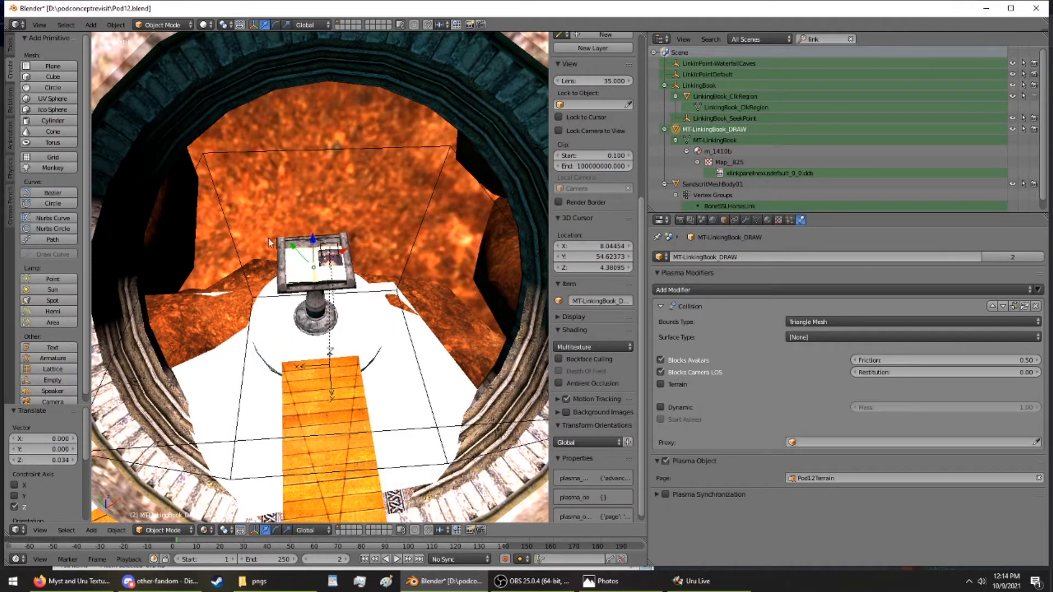
key("ctrl+s")
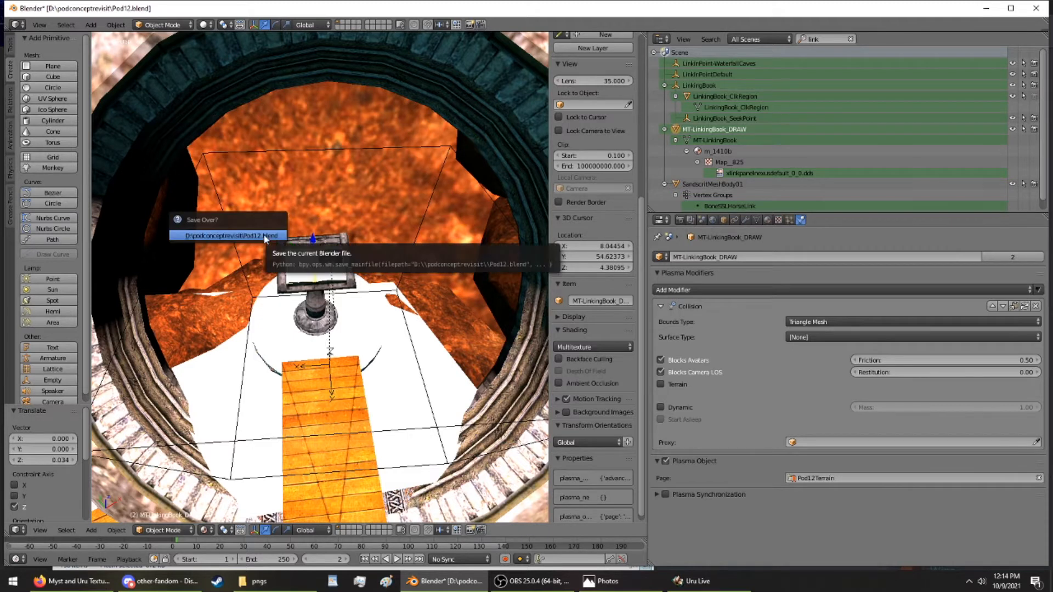
left_click(264, 234)
Export the age for uruDestiny and launch it in the game client
left_click(713, 220)
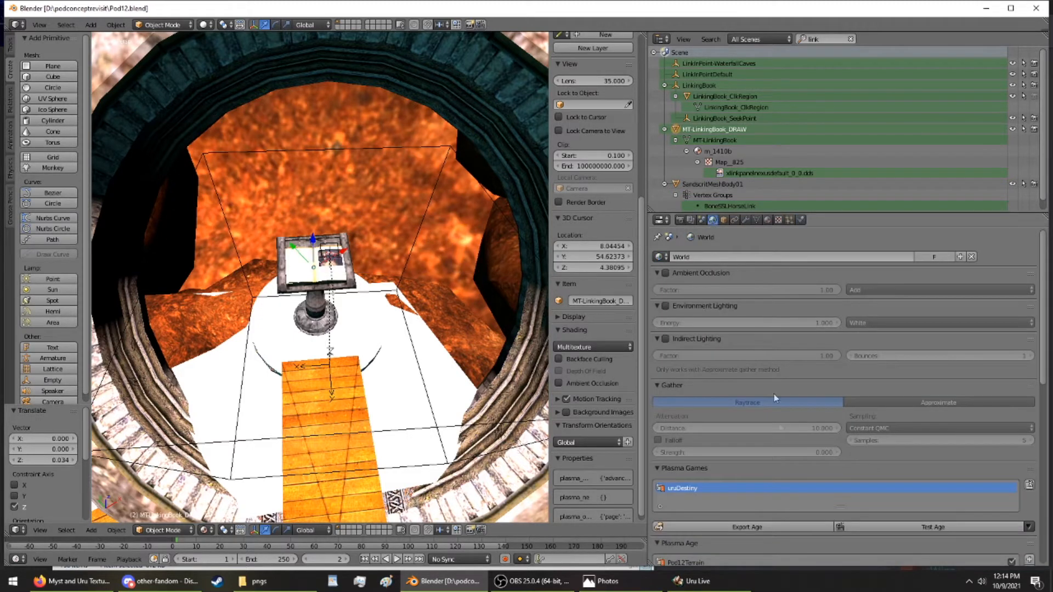
left_click(795, 526)
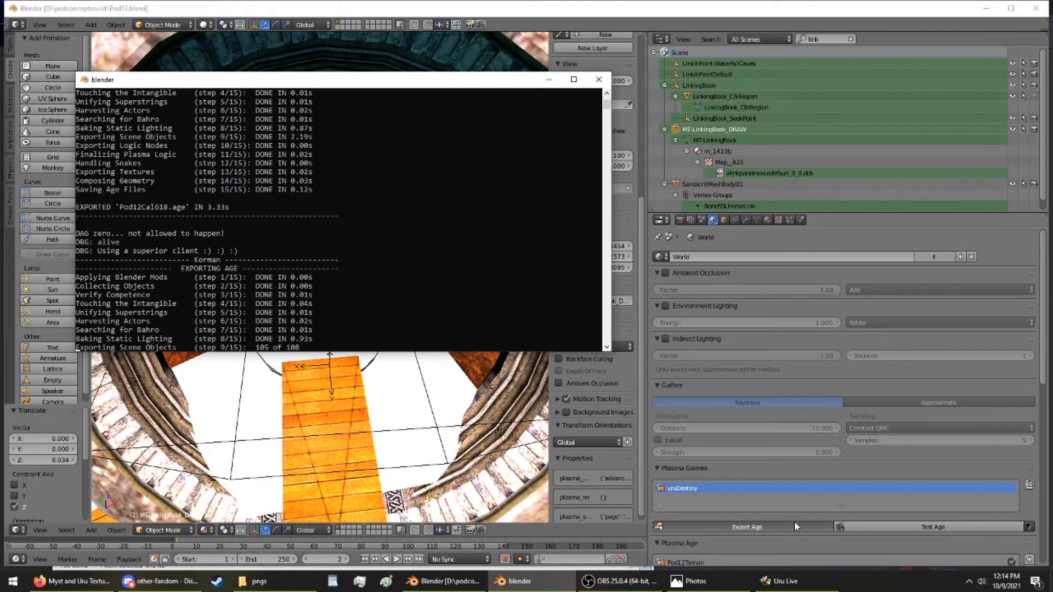
left_click(1030, 526)
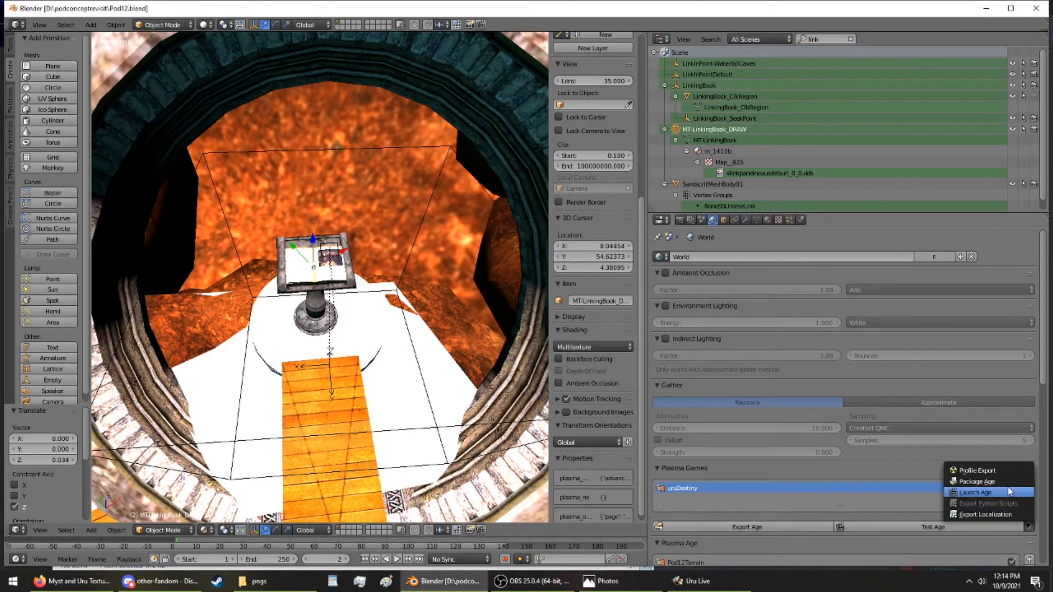
left_click(1010, 493)
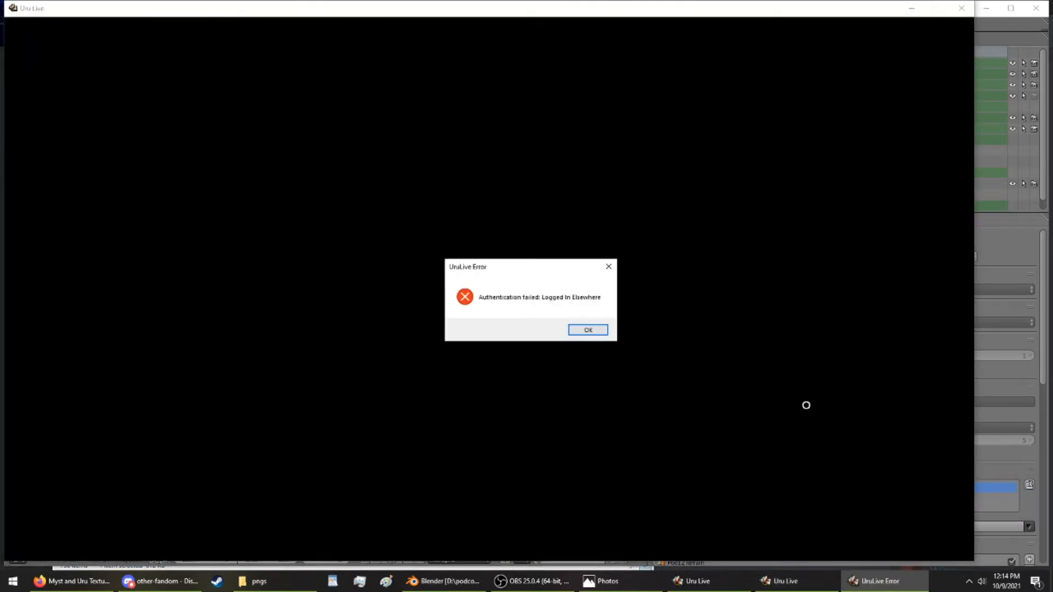
Dismiss the login error, quit the Uru Live session that is already running, and relaunch the age test
key("Return")
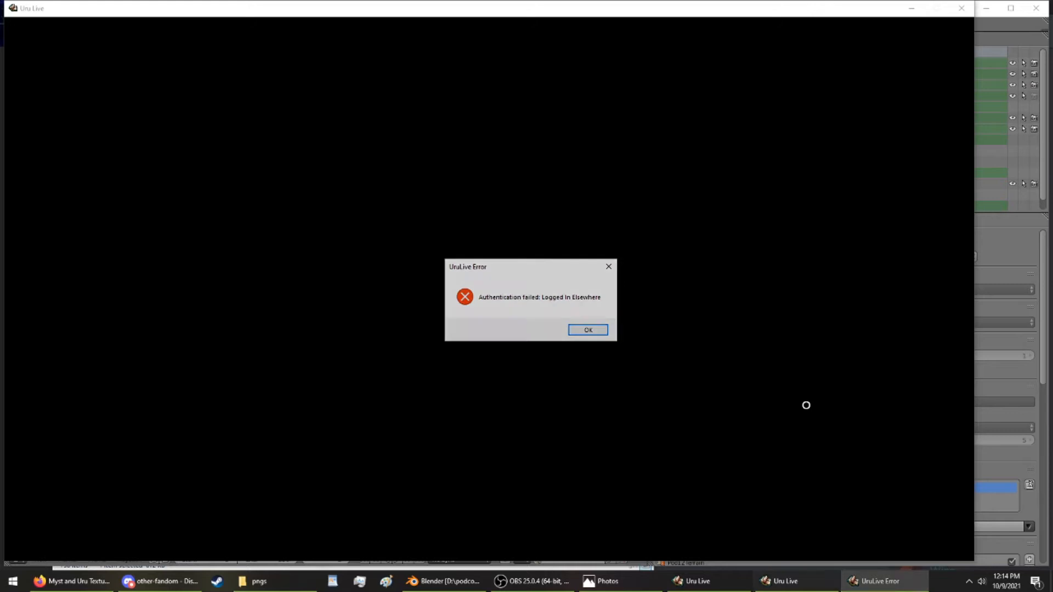
left_click(747, 580)
key("Escape")
left_click(581, 230)
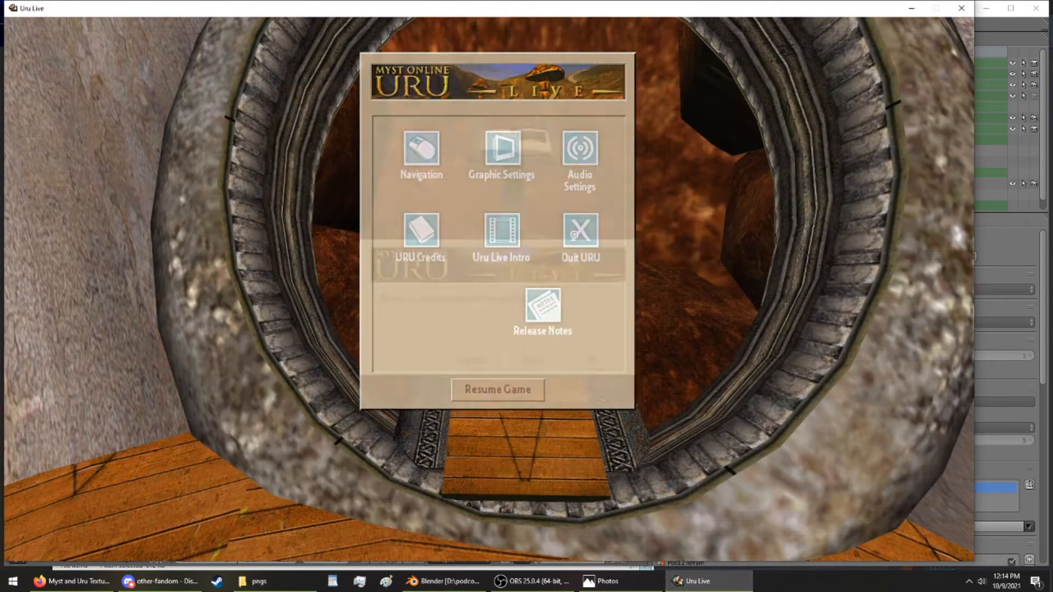
left_click(535, 361)
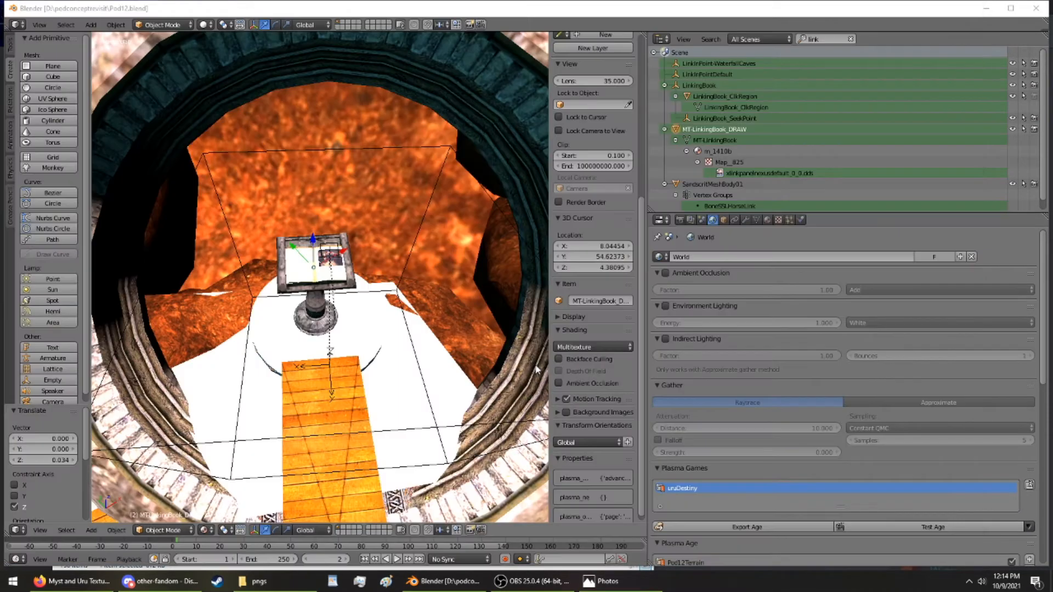
left_click(1028, 524)
left_click(992, 495)
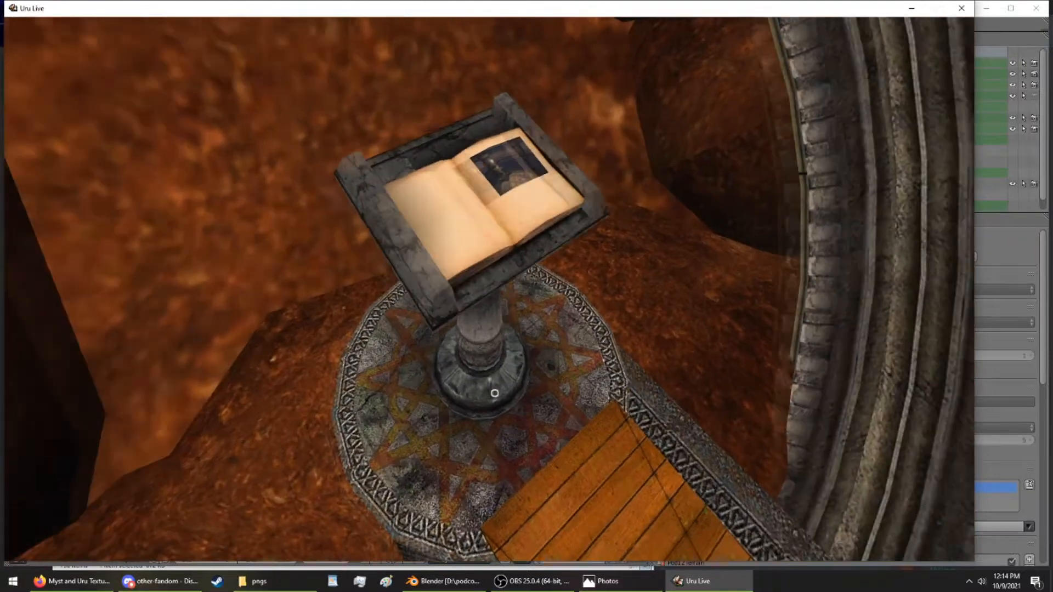
Walk up to the podium in the pod and try to use the linking book from several positions
key("s")
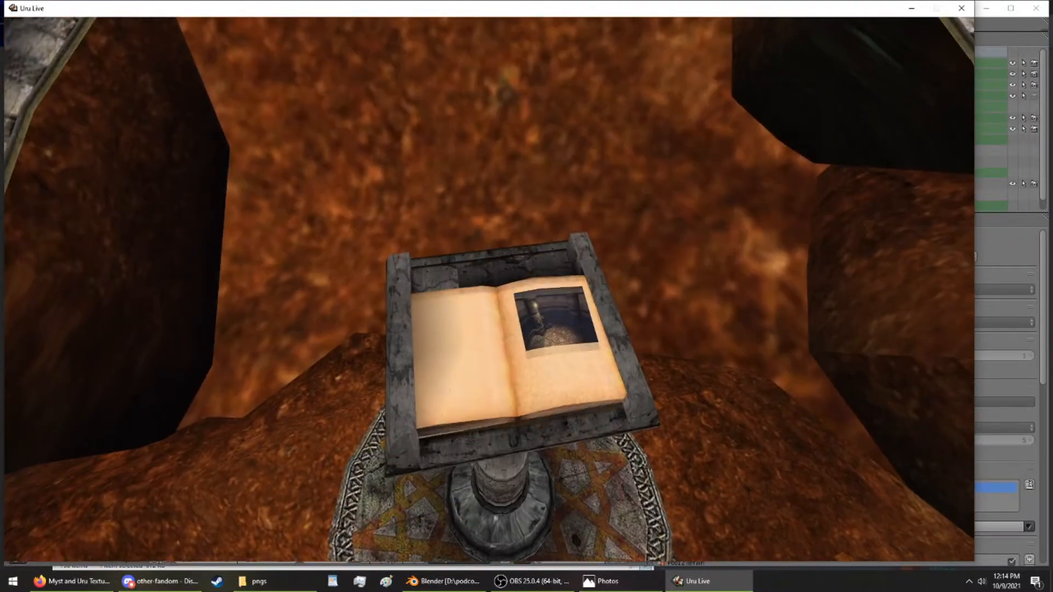
key("w")
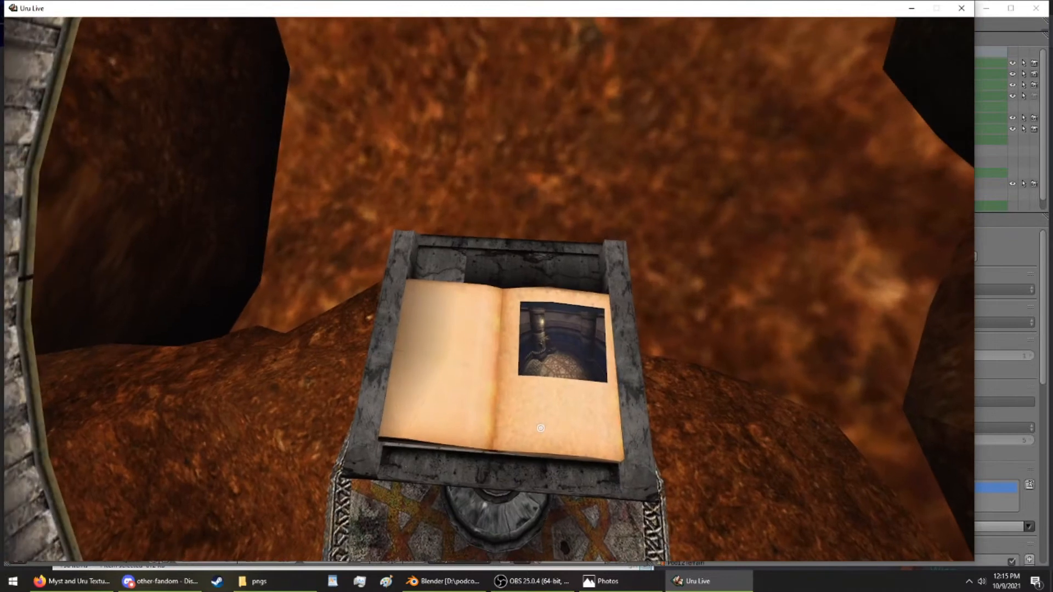
left_click(541, 427)
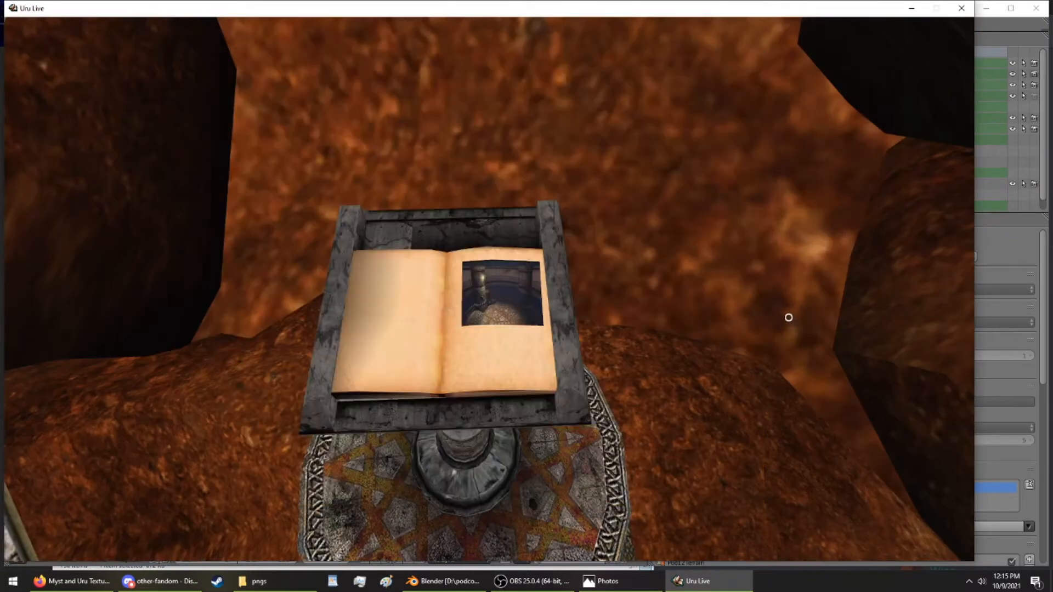
right_click_drag(789, 318, 737, 340)
key("Down")
key("Up")
Switch to the third-person view, perform the /doh emote in chat, and return to the first-person view
key("F1")
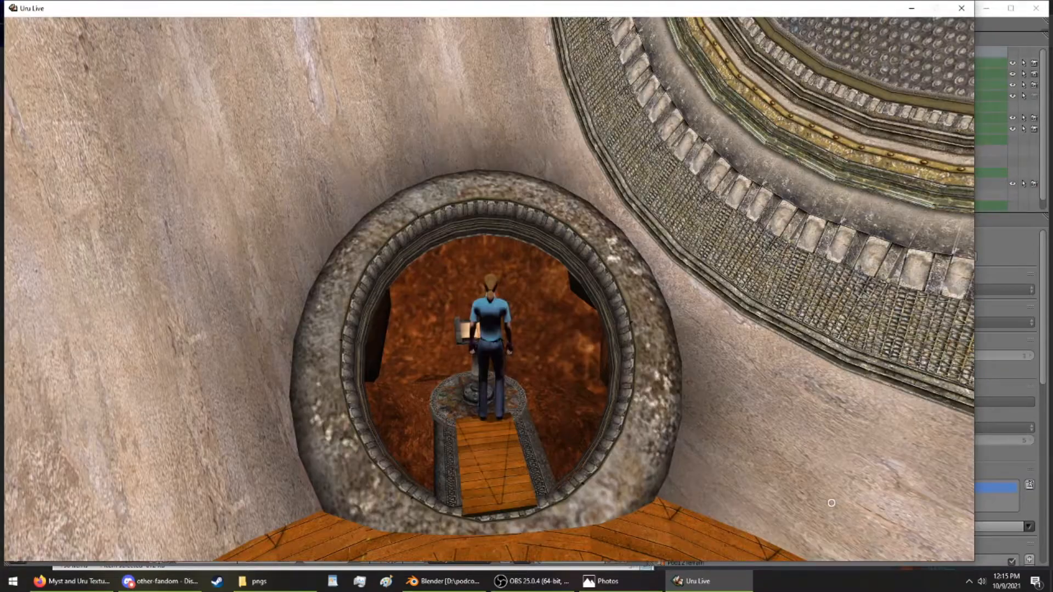
type("/doh")
key("Return")
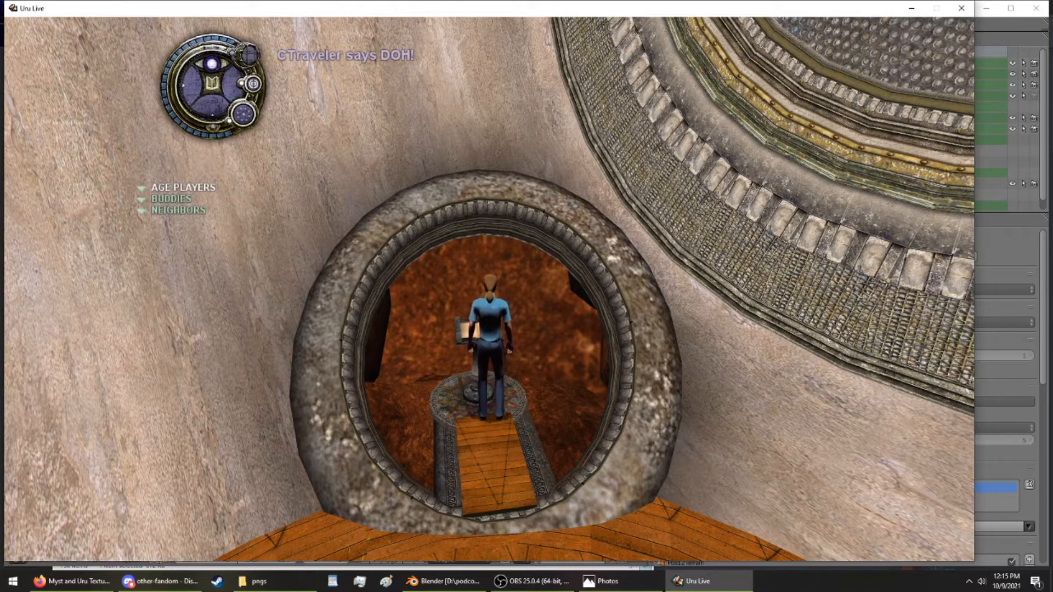
key("F1")
key("Left")
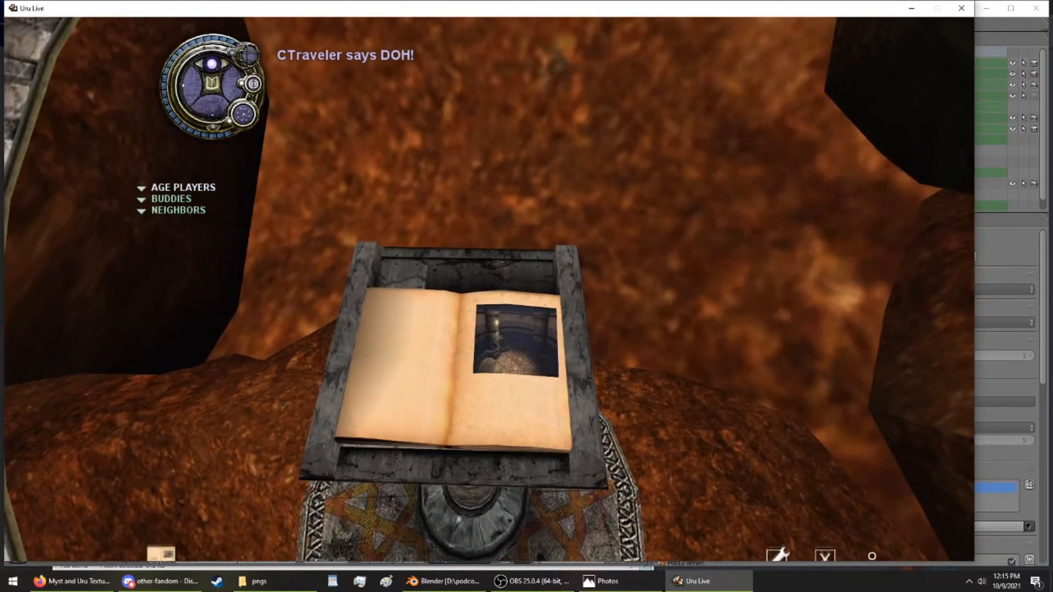
Switch to Blender and remove the Collision modifier from the MT-LinkingBook_DRAW object
left_click(444, 581)
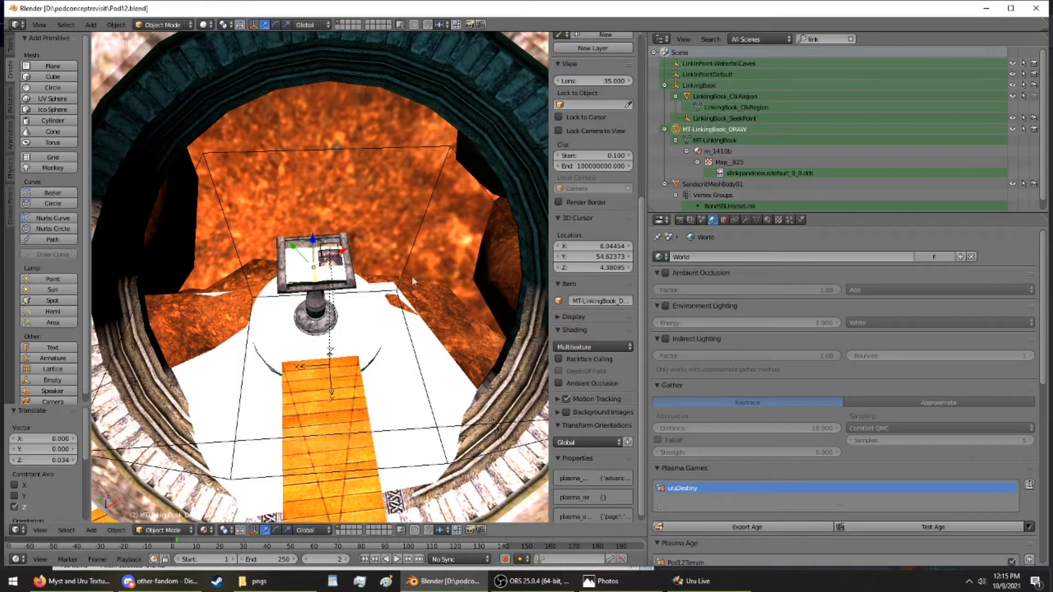
left_click(801, 219)
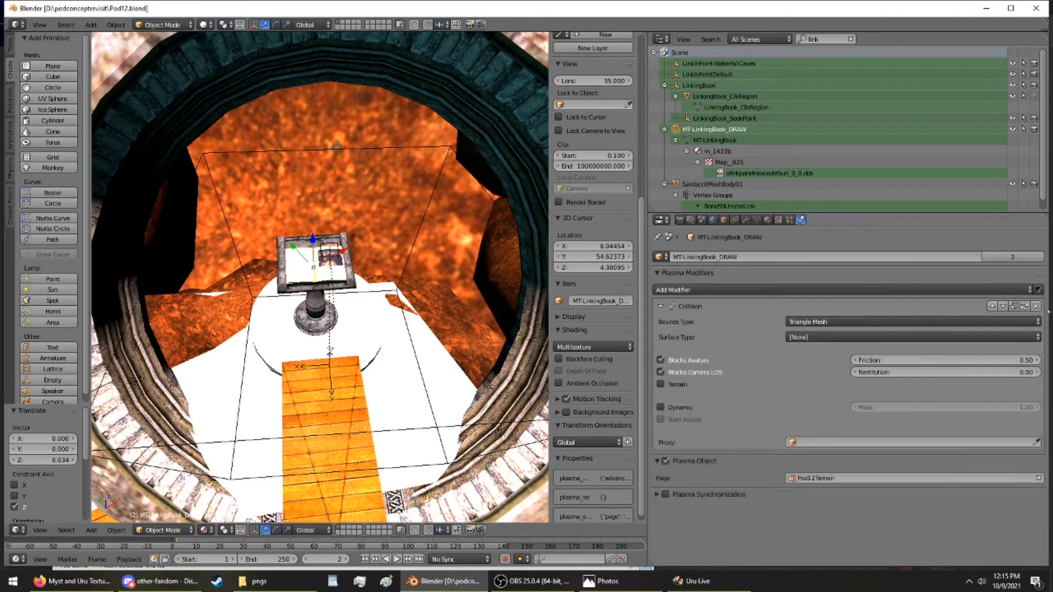
left_click(1036, 306)
Add a Collision modifier to the MT-BookPodiumBase object and choose its bounds type
right_click(311, 299)
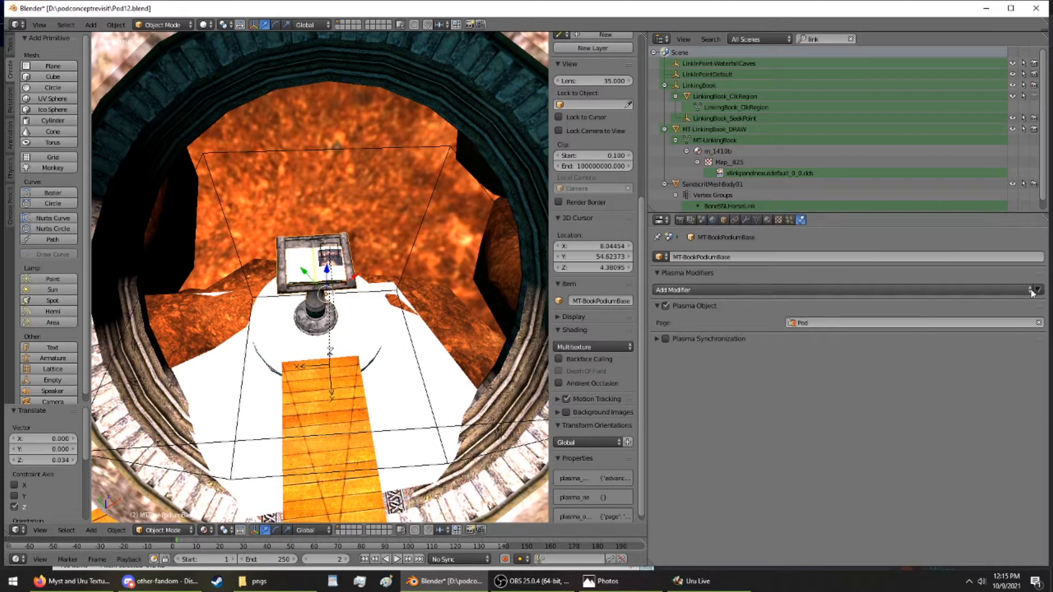
left_click(996, 289)
left_click(788, 313)
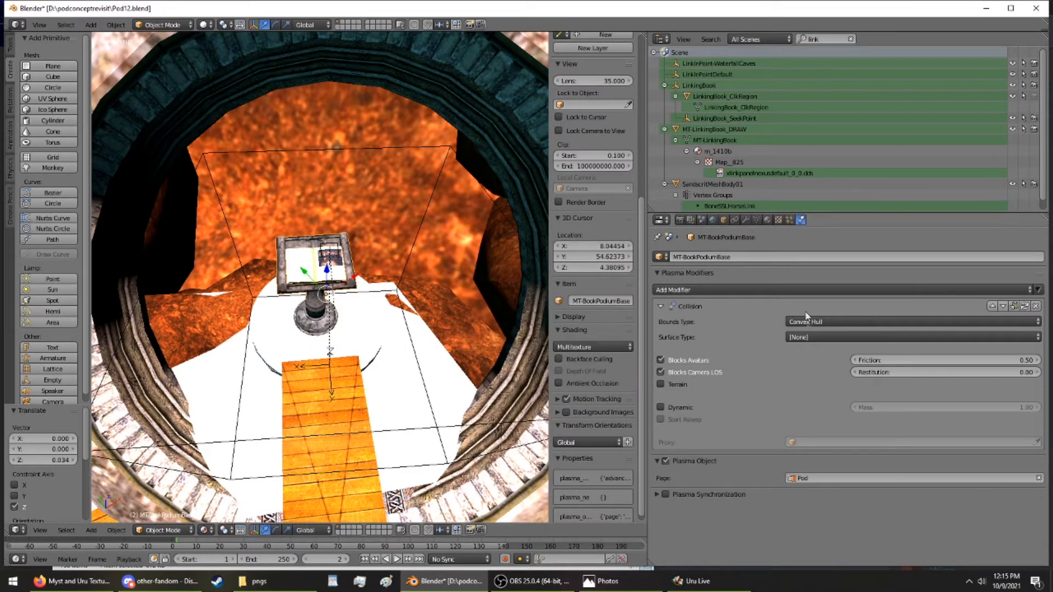
left_click(808, 326)
left_click(811, 272)
mouse_move(443, 355)
middle_mouse_down()
mouse_move(469, 312)
mouse_move(447, 351)
middle_mouse_up()
Switch back to Uru Live and walk around the podium to examine the linking book from other sides
left_click(698, 582)
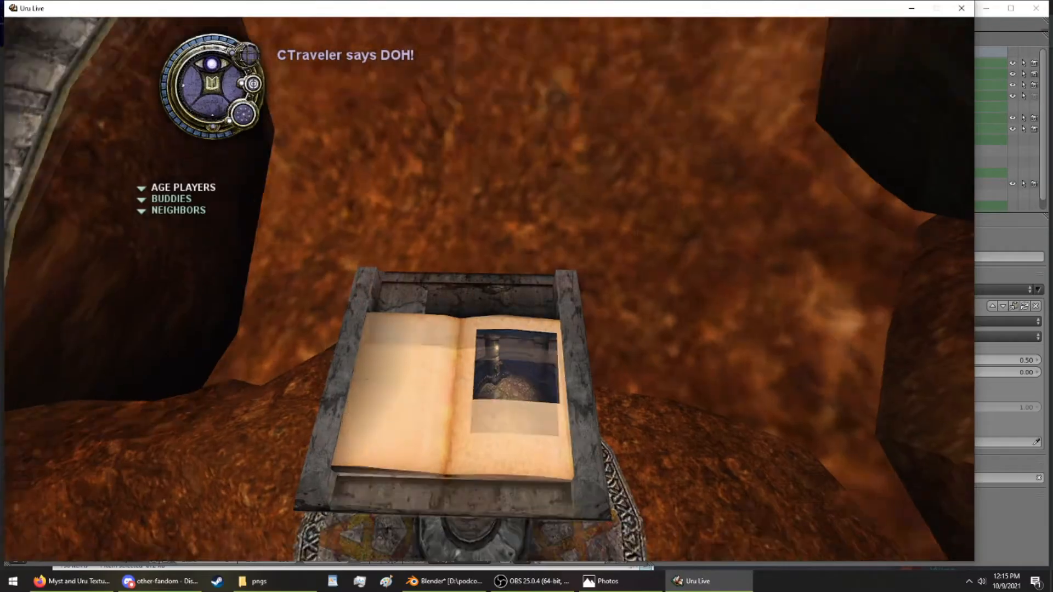
key("Up")
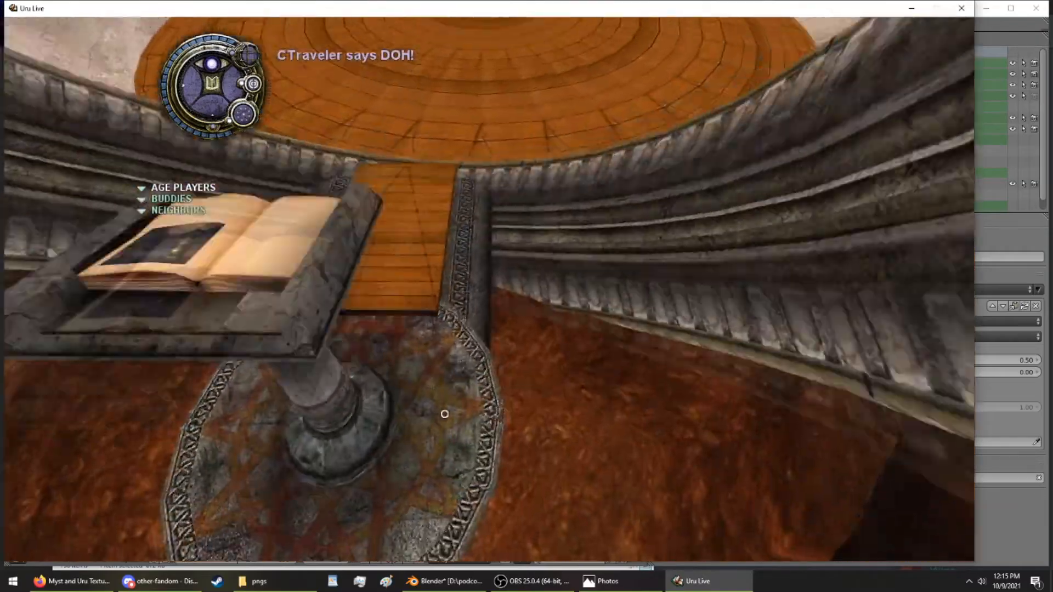
key("Up")
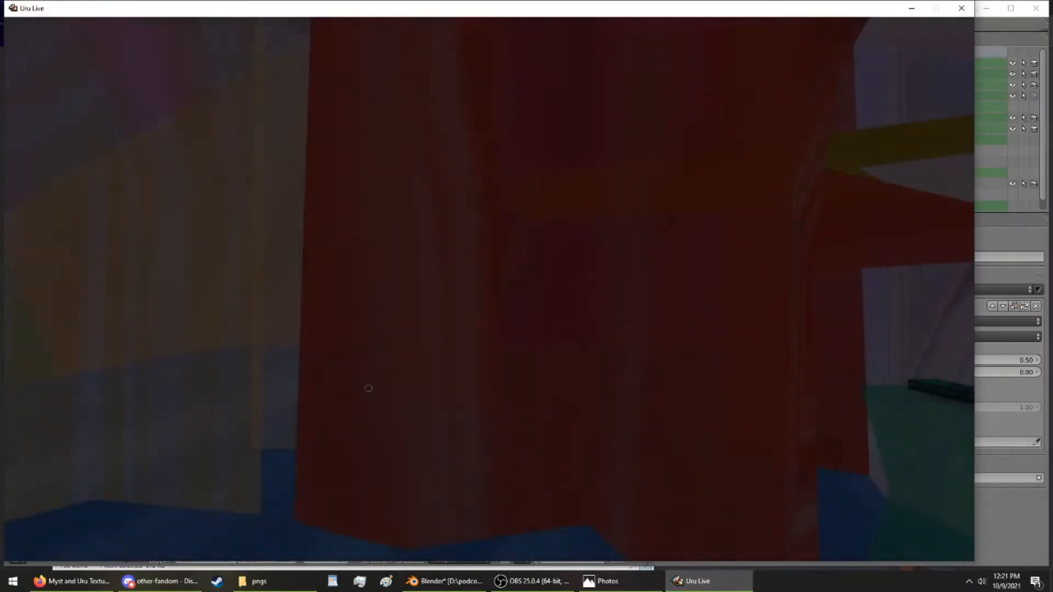
Explore the neon-coloured age, looking around its sky and translucent spikes while walking across the blue ground
right_click_drag(368, 388, 590, 357)
right_click_drag(576, 274, 269, 370)
right_click_drag(186, 369, 397, 399)
key("Up")
key("Right")
right_click_drag(230, 381, 328, 336)
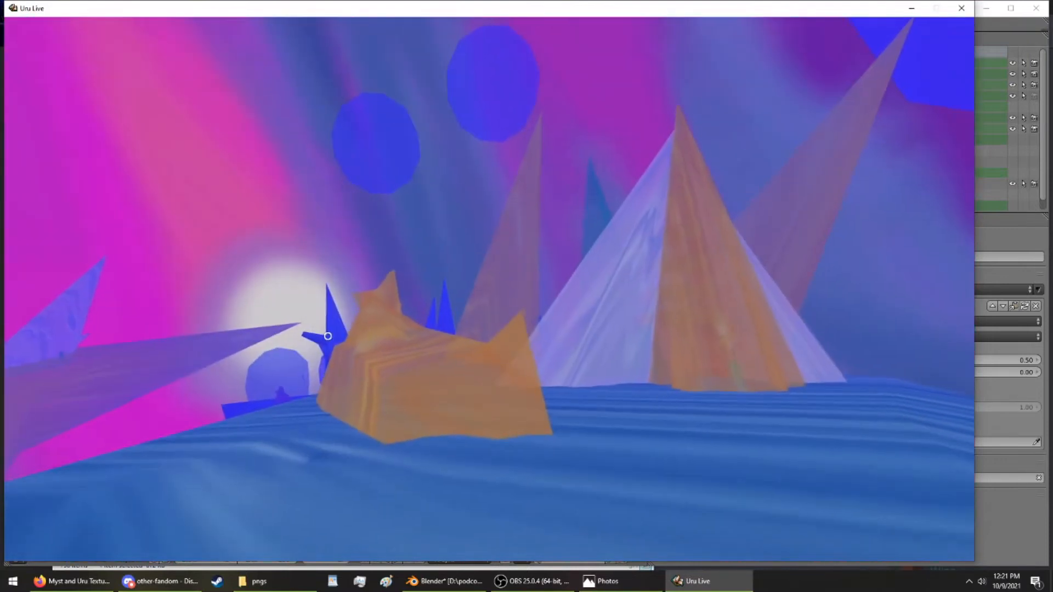
key("Up")
key("Right")
key("Left")
key("Up")
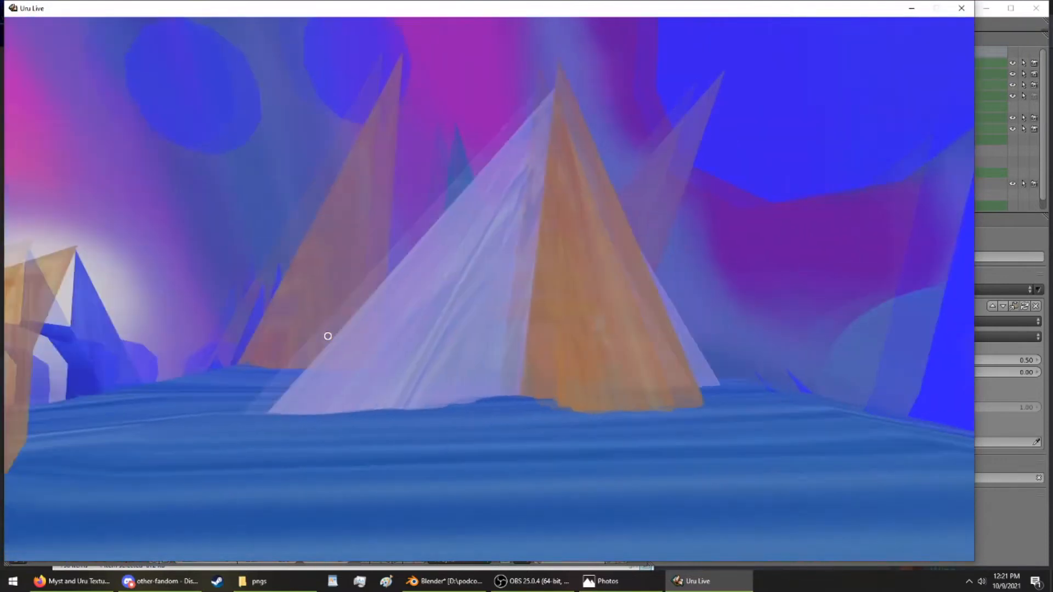
key("Left")
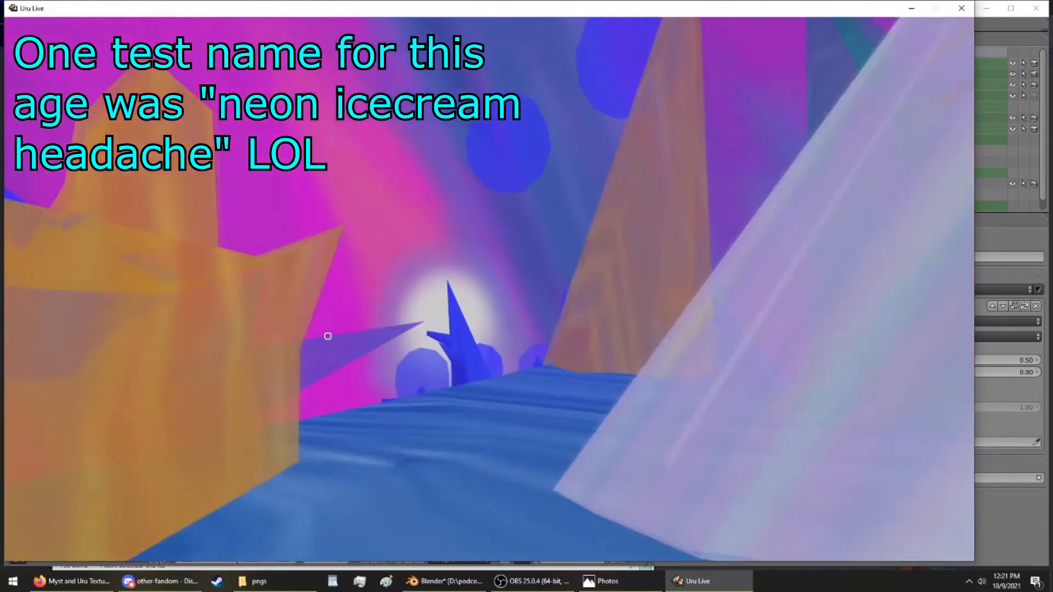
key("Right")
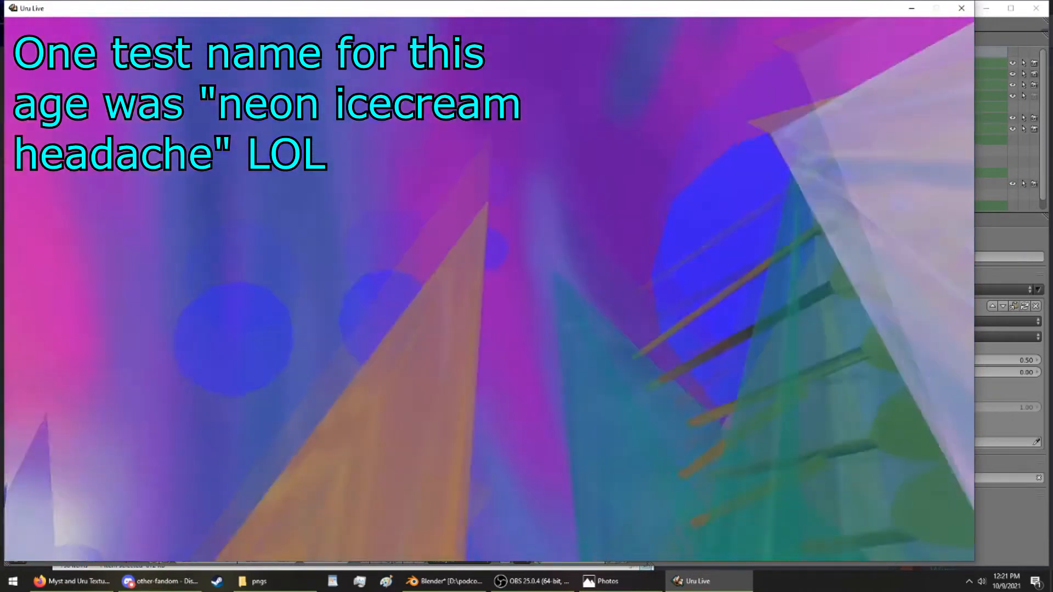
key("Right")
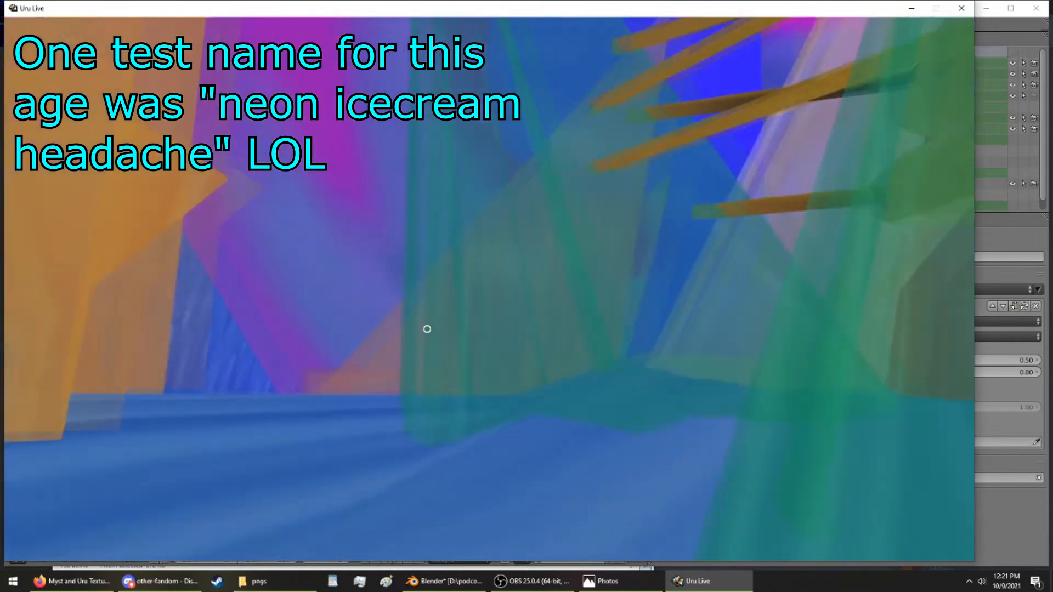
Walk between the two green pedestals and examine the linking book on each from first and third person
key("Up")
key("Right")
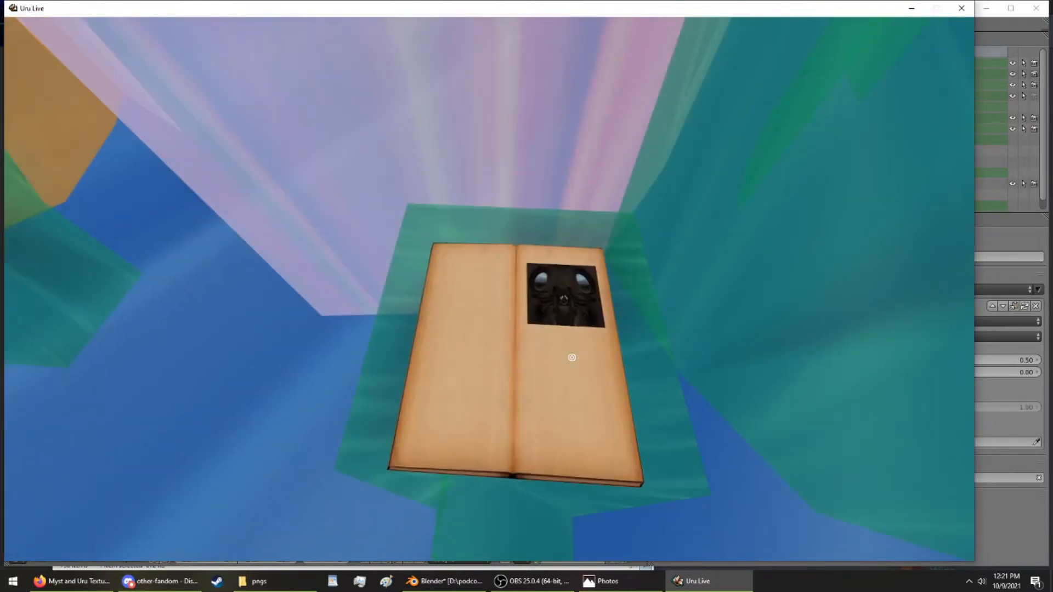
key("space")
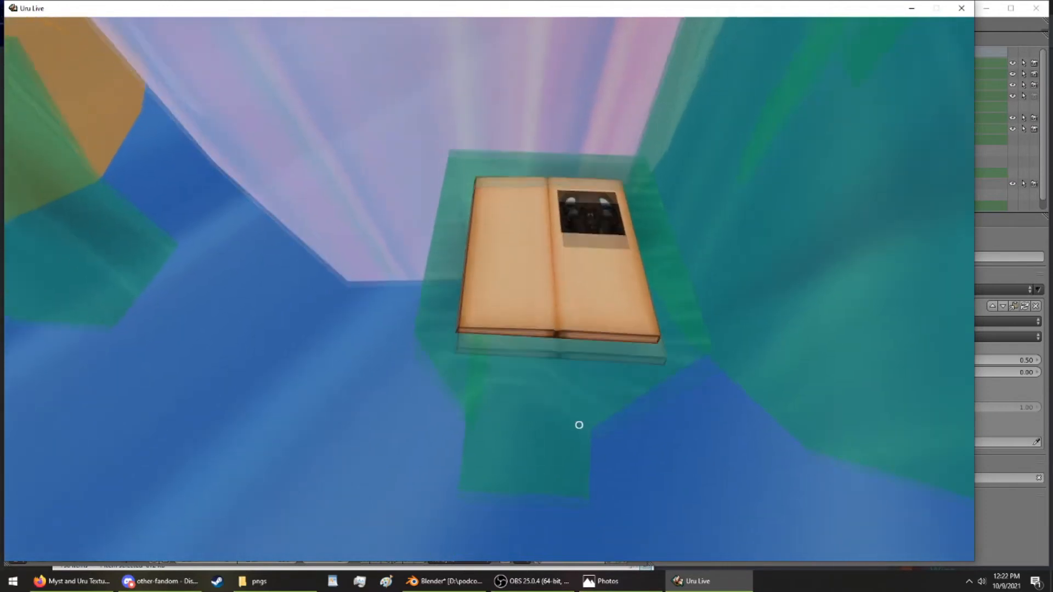
key("Left")
key("Up")
left_click(488, 421)
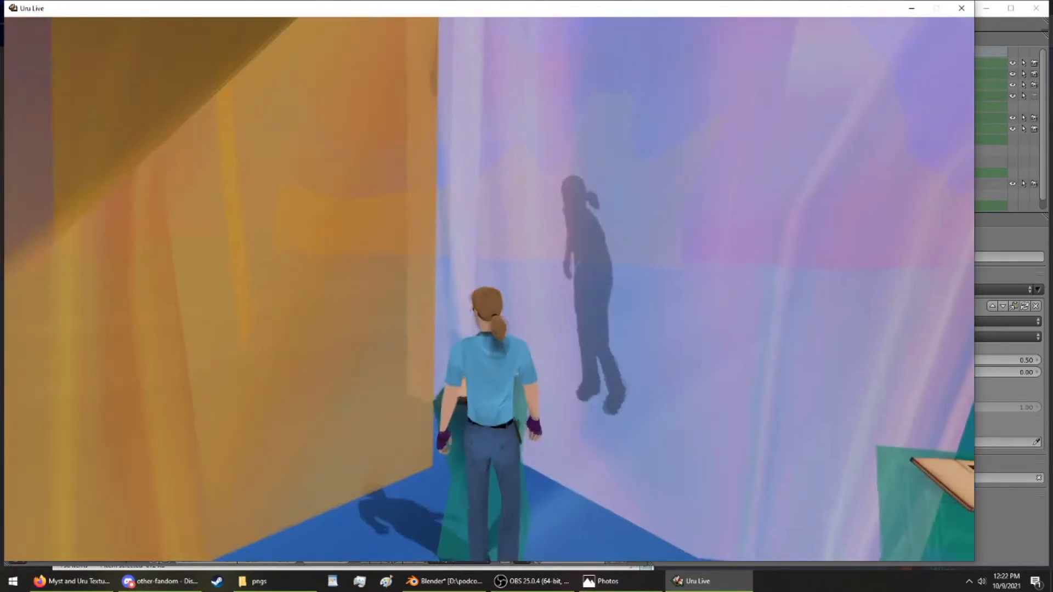
left_click(792, 308)
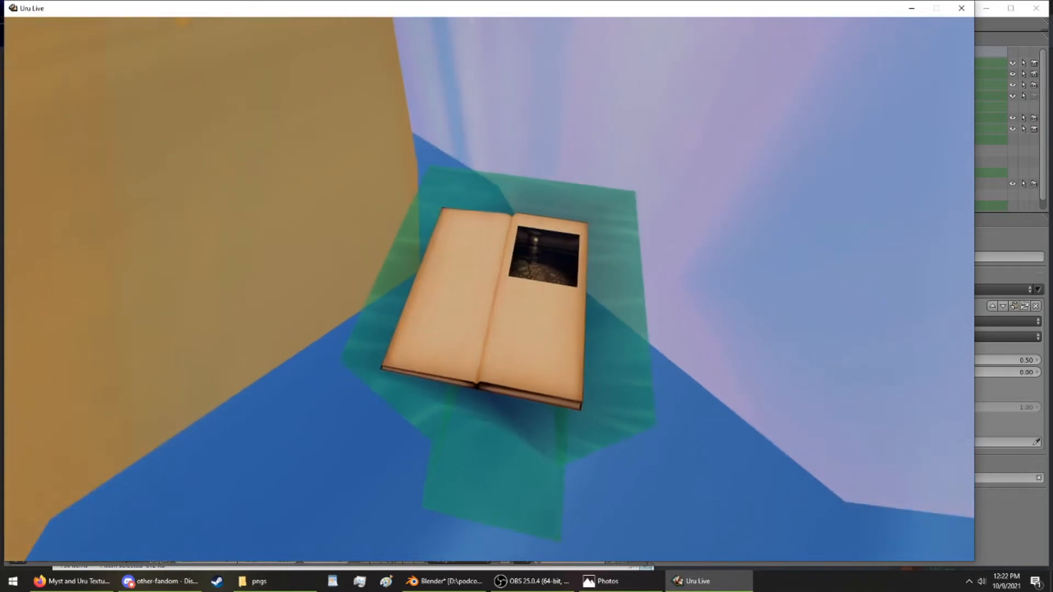
key("Down")
right_click_drag(792, 309, 249, 396)
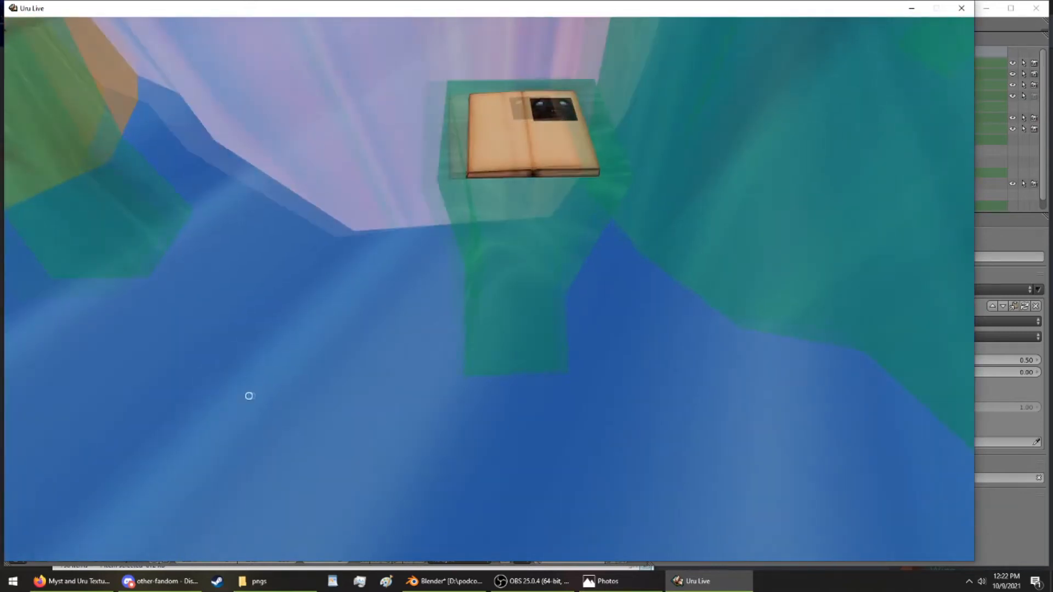
key("Up")
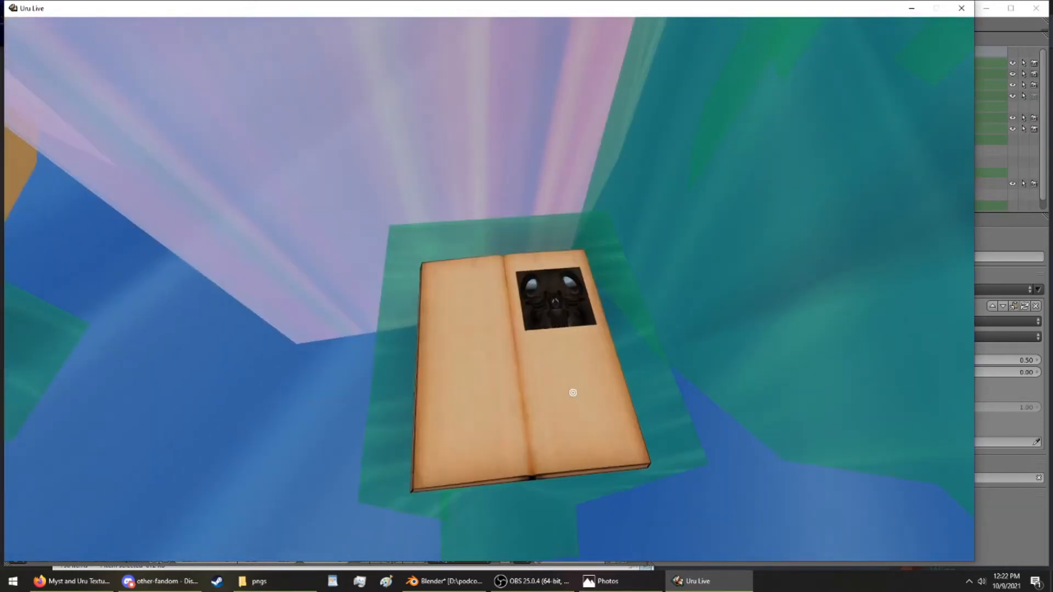
right_click_drag(544, 405, 226, 484)
key("Up")
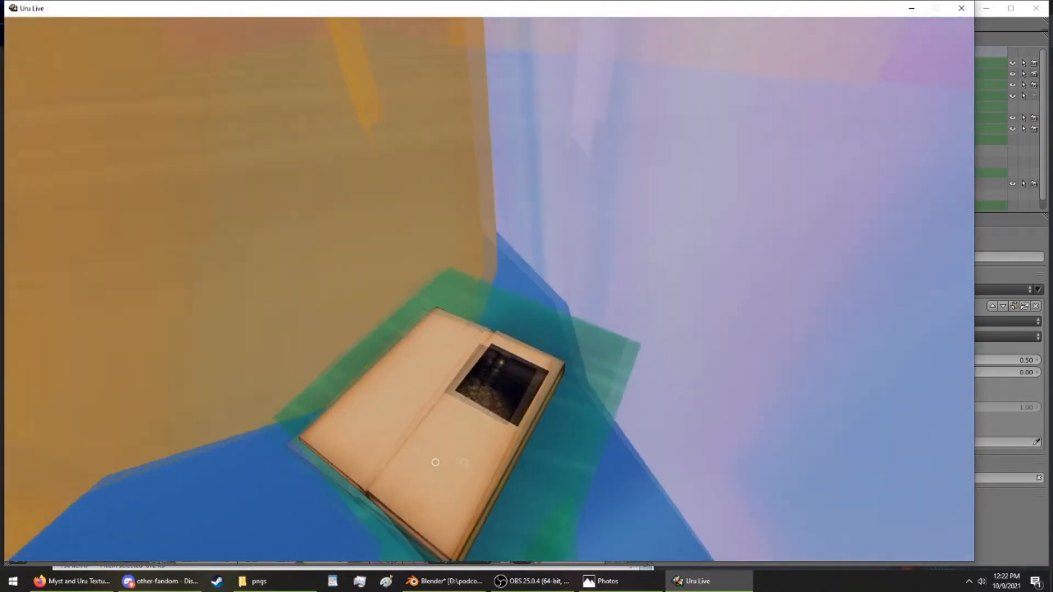
Step back and forth at the pedestal with the Nexus book, open its linking panel, and close it again
key("Down")
key("Up")
right_click_drag(406, 462, 337, 321)
key("Down")
key("Up")
key("Up")
key("Down")
key("Up")
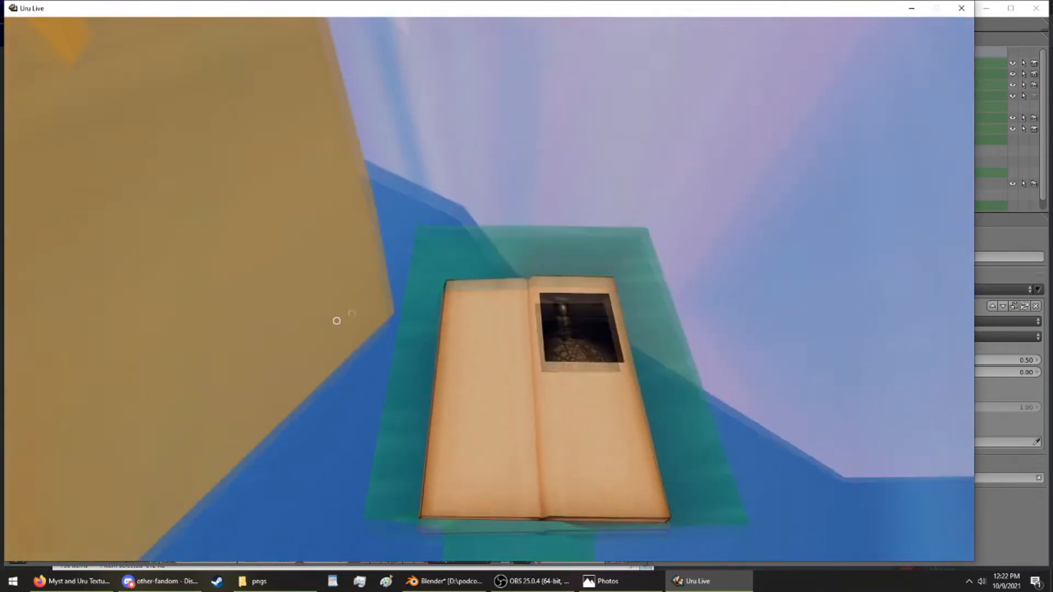
key("F1")
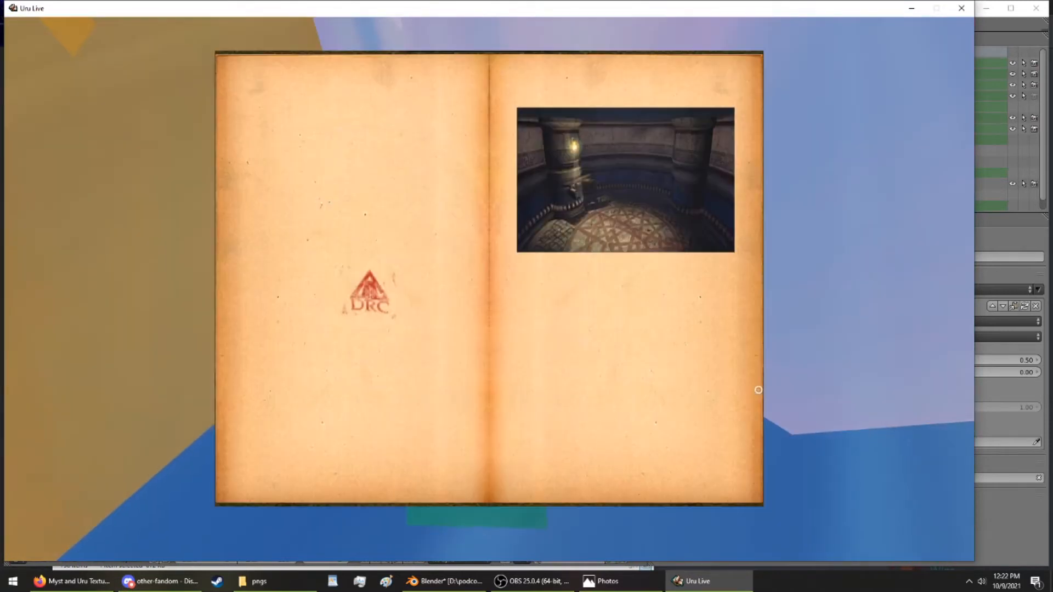
left_click(801, 394)
Check the avatar's position at the Nexus book pedestal in third person, and approach the book again in first person
key("F1")
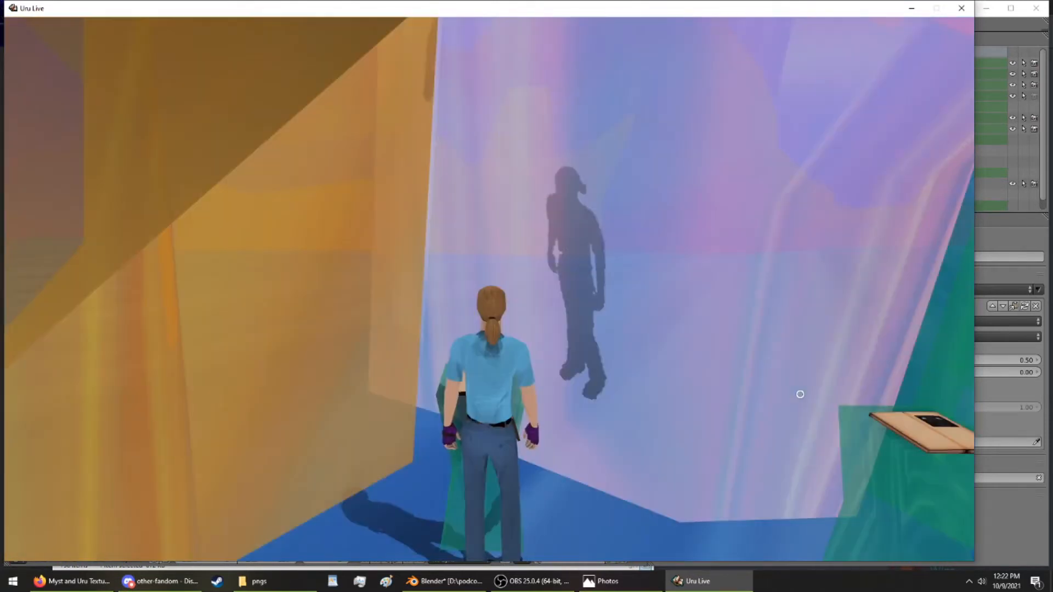
left_click(801, 401)
left_click(802, 402)
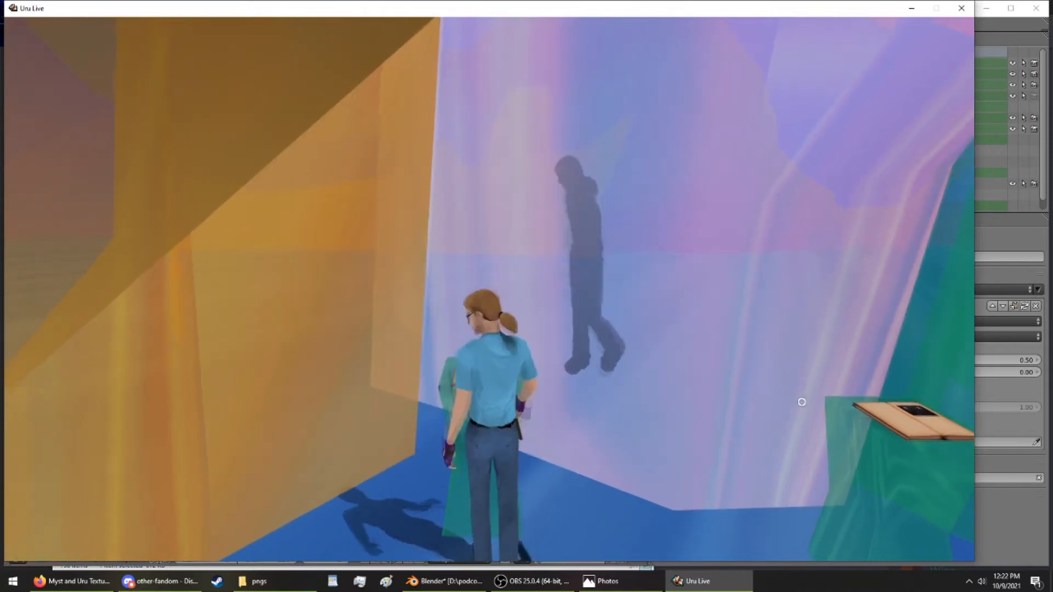
key("Down")
key("F1")
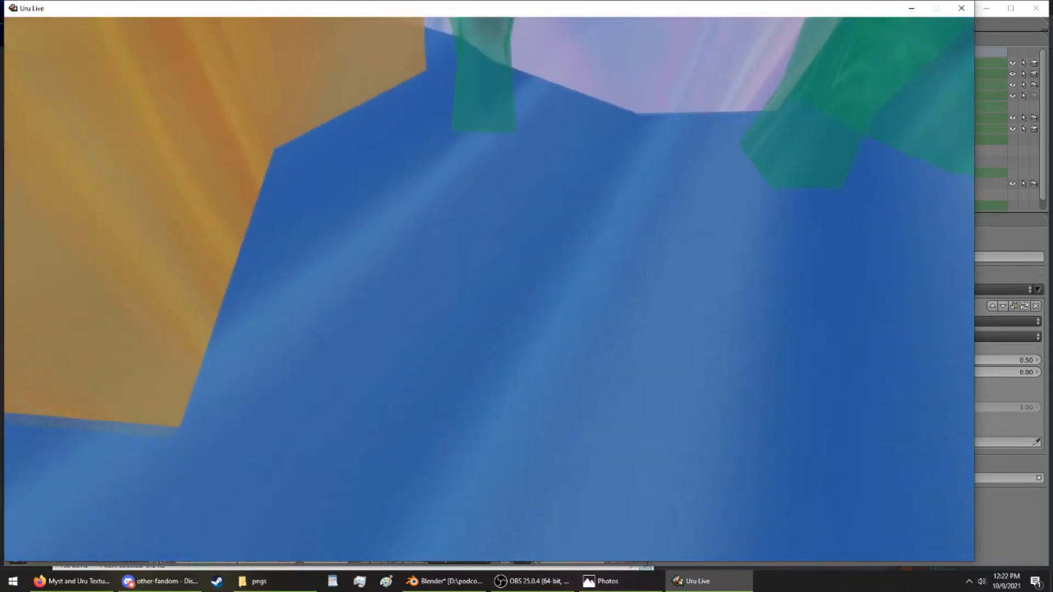
key("Up")
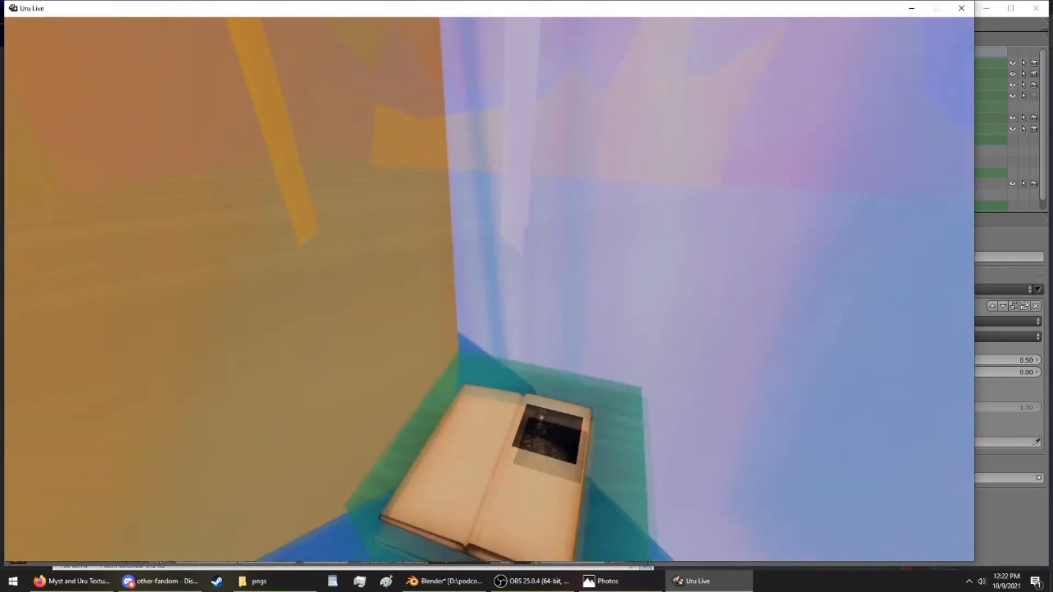
Step back from the Nexus linking book and examine it and its pedestal in first person
key("Down")
key("Up")
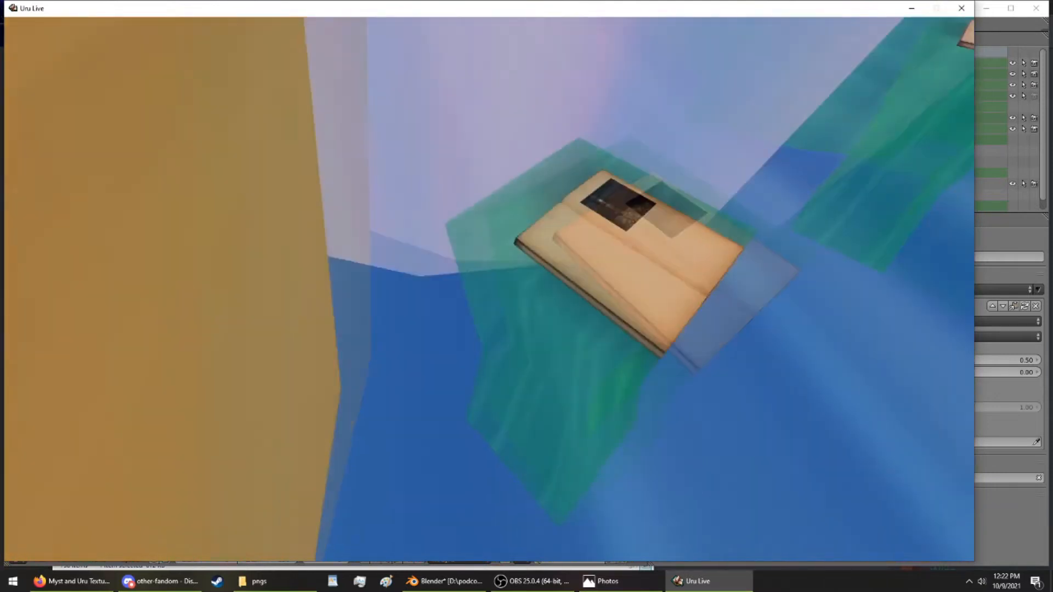
right_click_drag(695, 257, 353, 326)
right_click_drag(449, 325, 712, 367)
Walk along the blue ground in first person, looking around at the sky, spikes and dark ledges
key("Up")
key("Right")
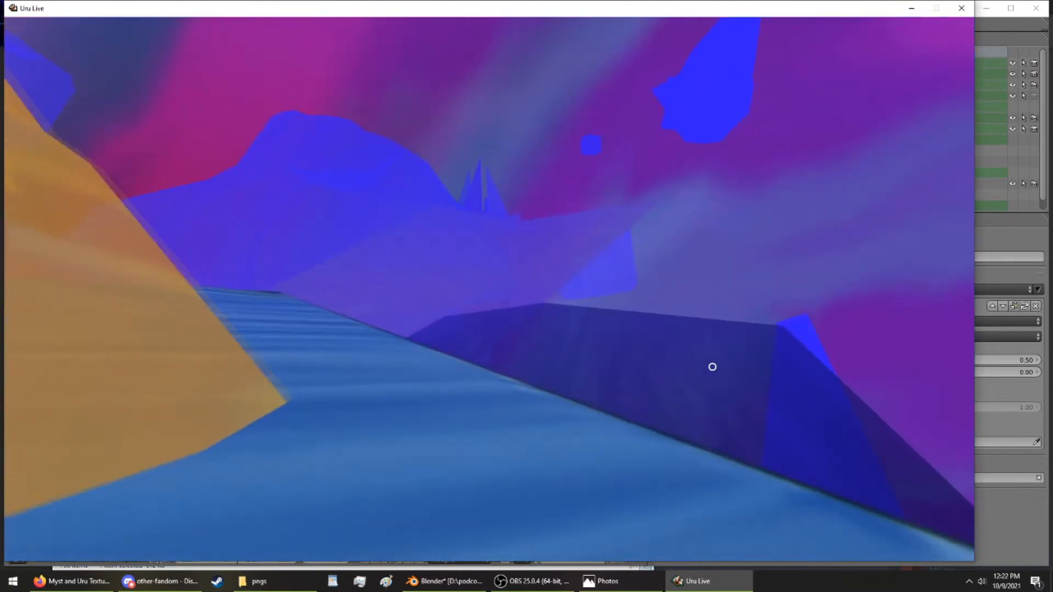
key("Left")
key("Up")
key("Right")
right_click_drag(713, 367, 817, 383)
right_click_drag(697, 374, 658, 456)
right_click_drag(384, 340, 861, 219)
right_click_drag(450, 230, 307, 379)
key("Up")
Run the avatar around the dark purple platform in third person and look at the surrounding blue rocks and spikes
key("F1")
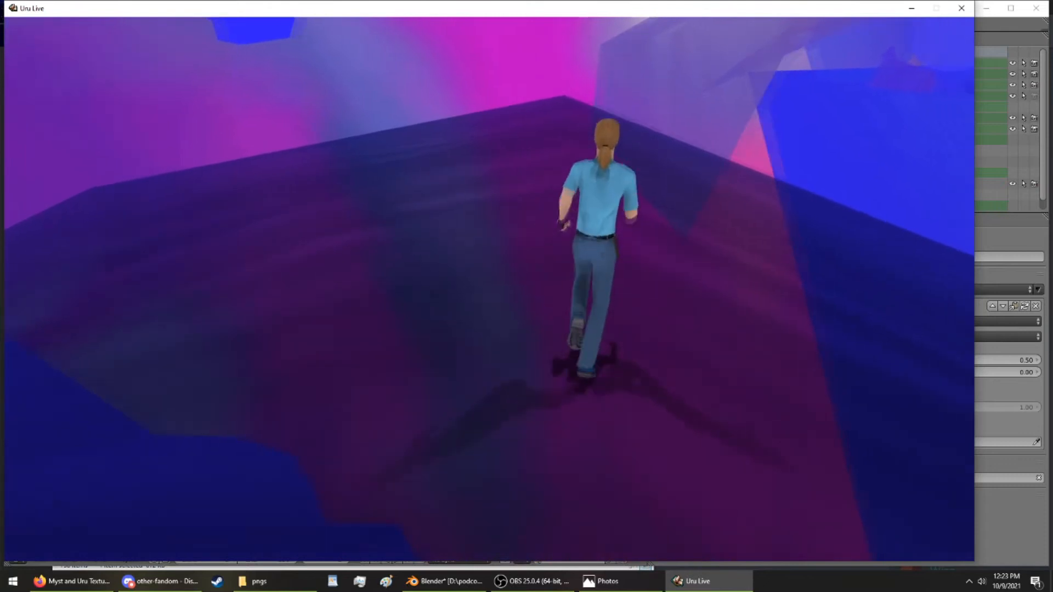
key("Left")
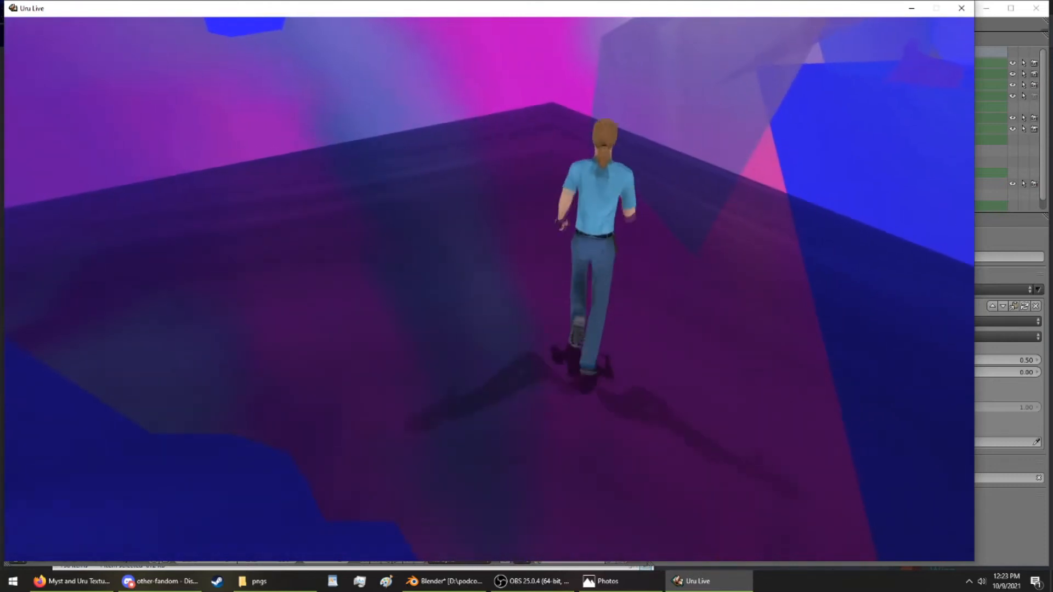
right_click_drag(489, 289, 546, 285)
key("Left")
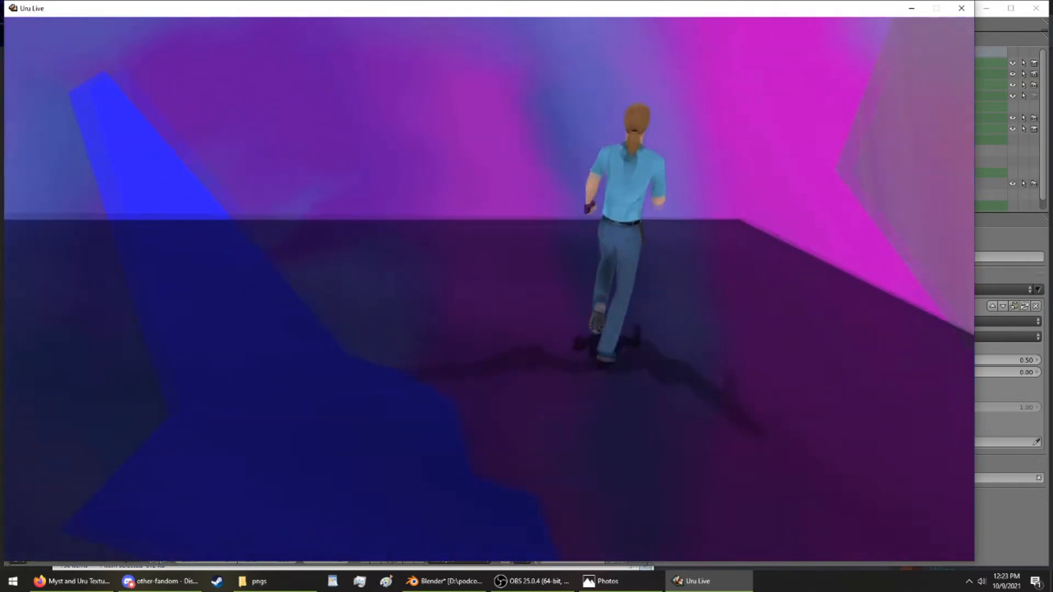
key("Right")
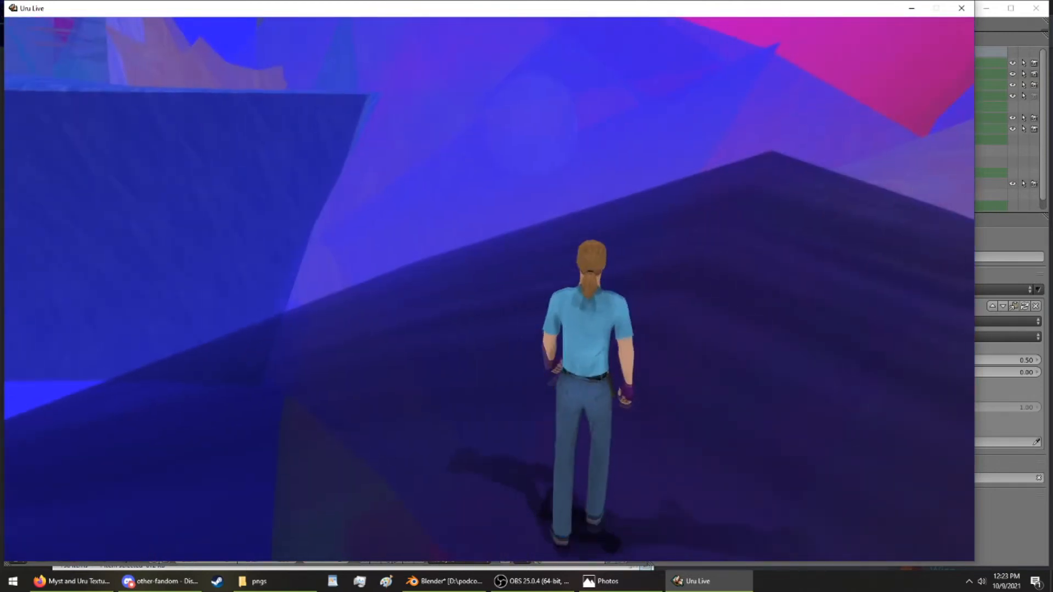
key("Up")
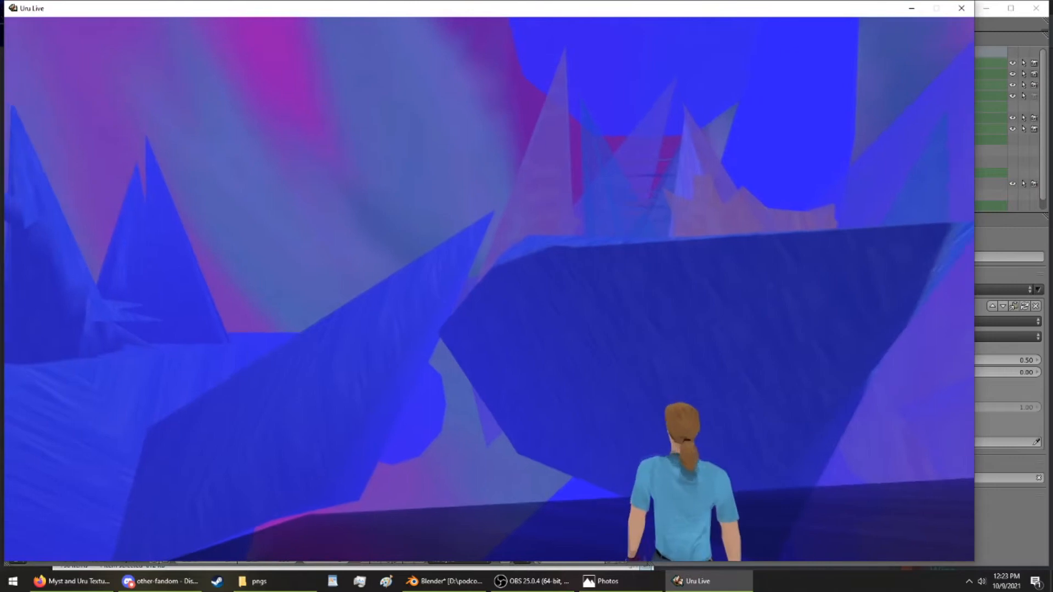
key("Left")
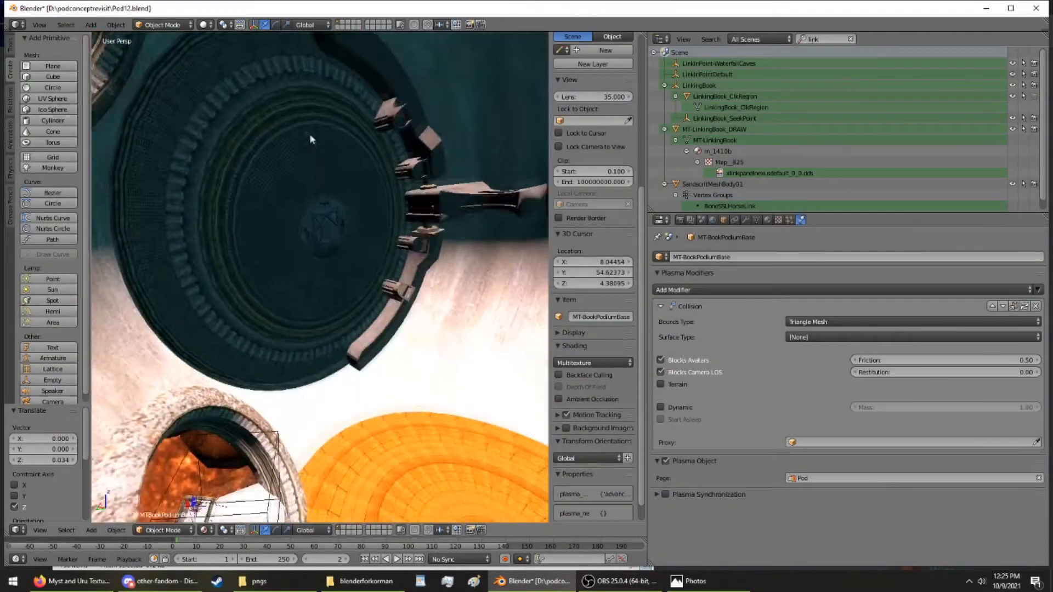
In Blender, duplicate the wooden ramp by the book podium and place the copy in the round opening across the floor
middle_click_drag(309, 133, 284, 108)
scroll(352, 213, "up", 3)
middle_click_drag(352, 213, 225, 190)
middle_click_drag(301, 230, 199, 197)
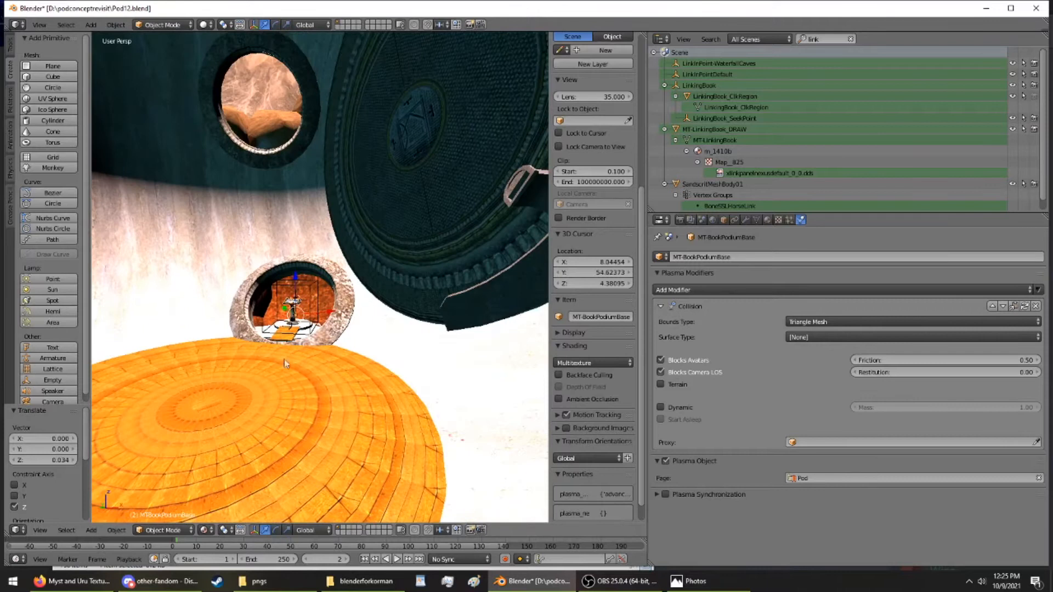
middle_click_drag(280, 409, 420, 507)
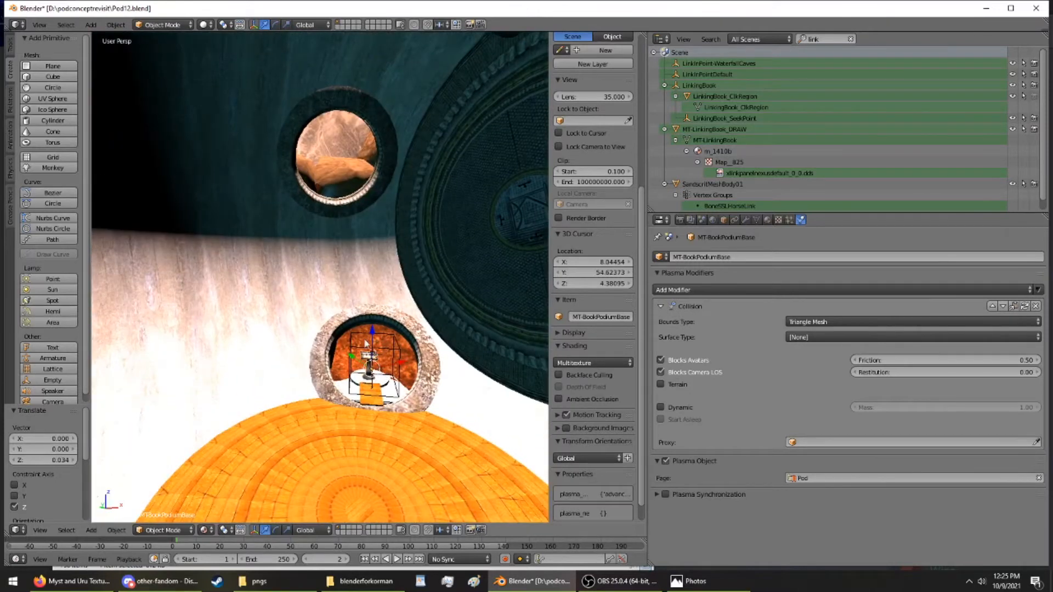
middle_click_drag(369, 346, 205, 327)
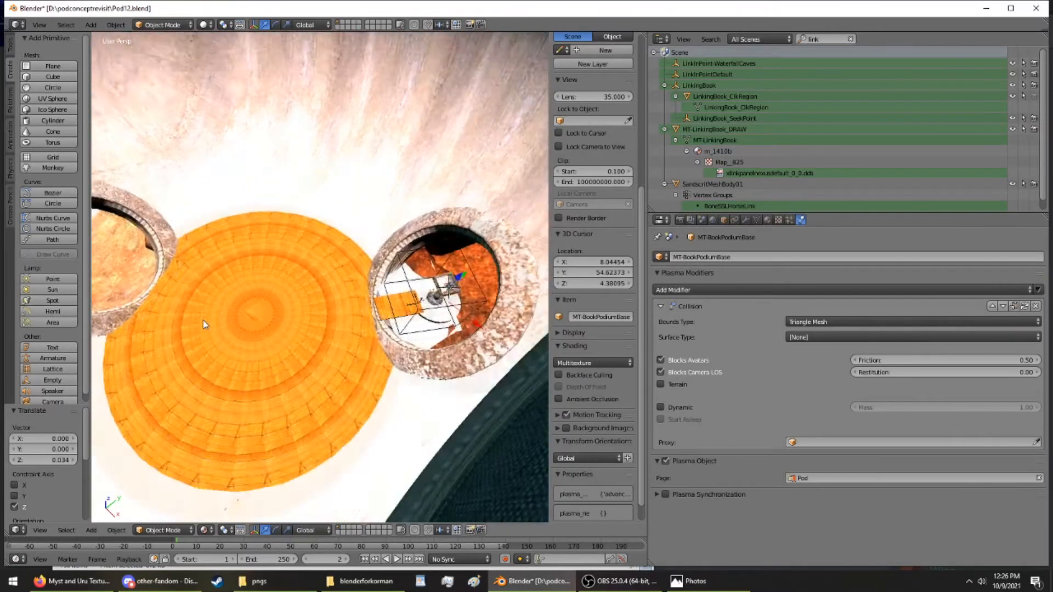
scroll(207, 325, "up", 2)
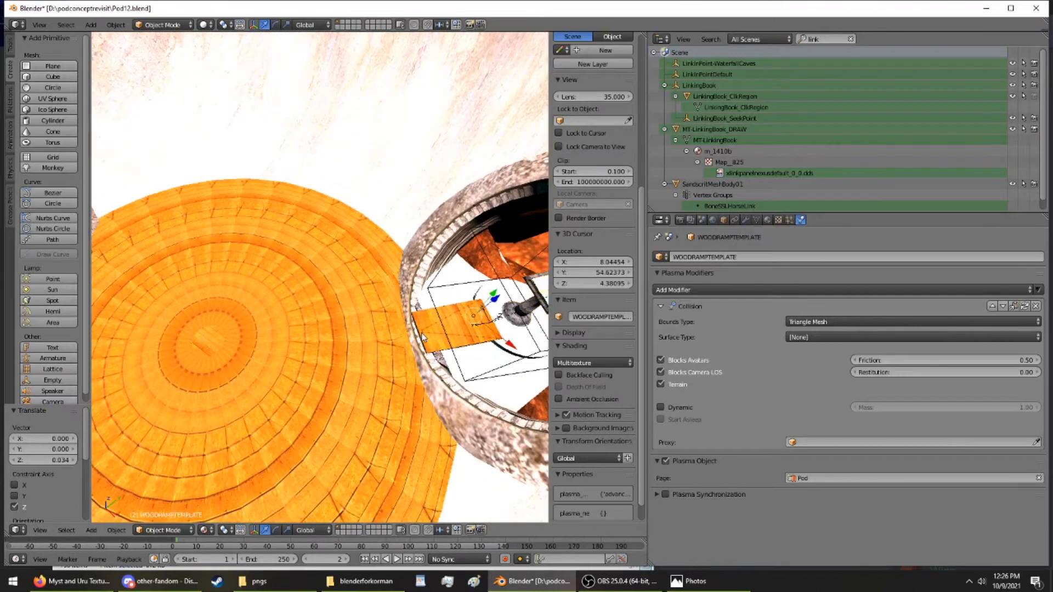
middle_click_drag(399, 331, 117, 320)
scroll(402, 344, "down", 2)
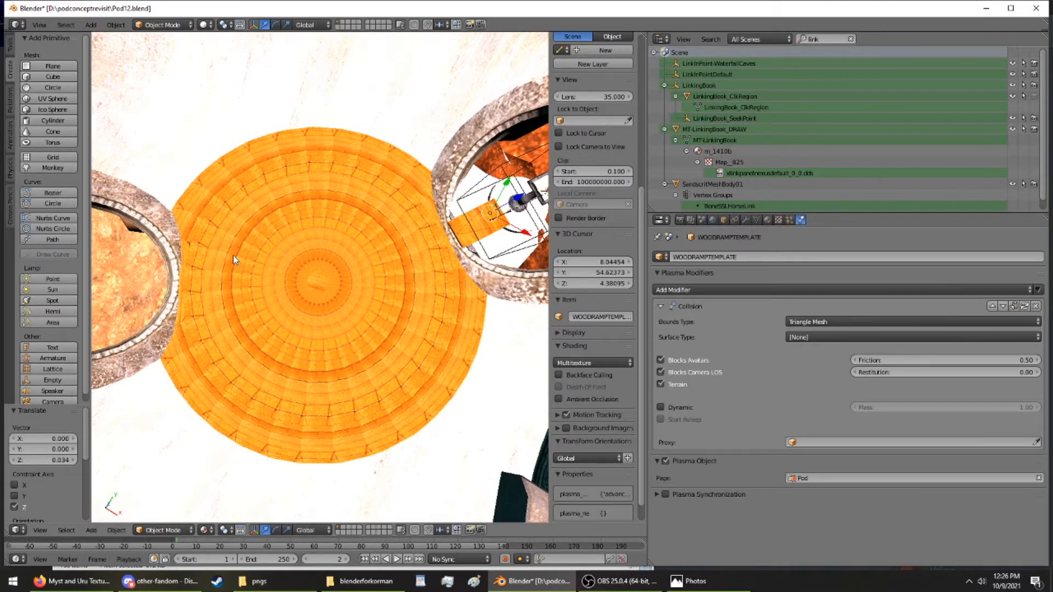
left_click(10, 43)
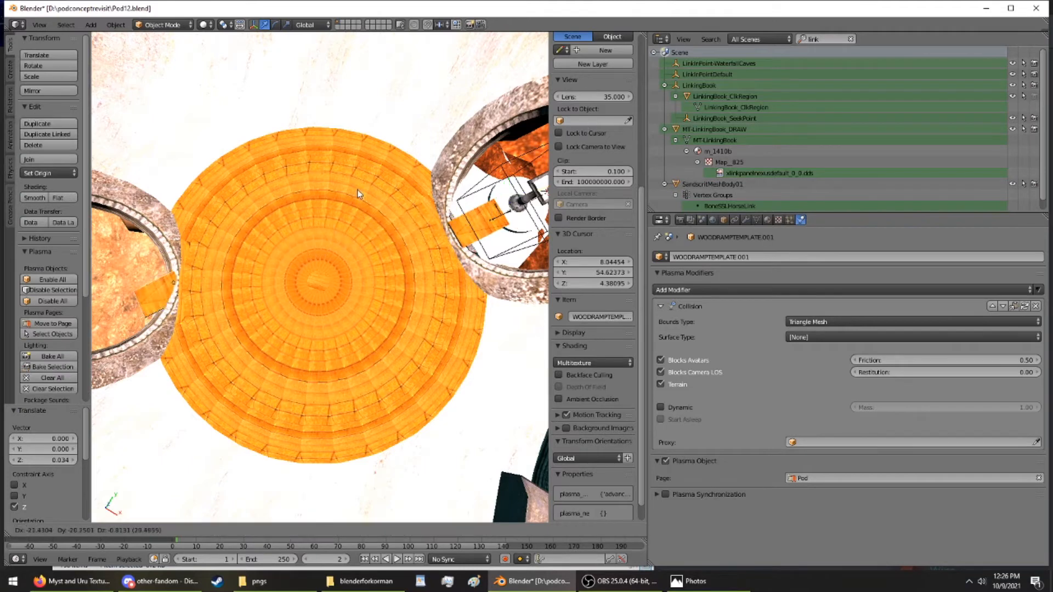
left_click(340, 191)
middle_click_drag(160, 266, 352, 252)
scroll(282, 280, "down", 4)
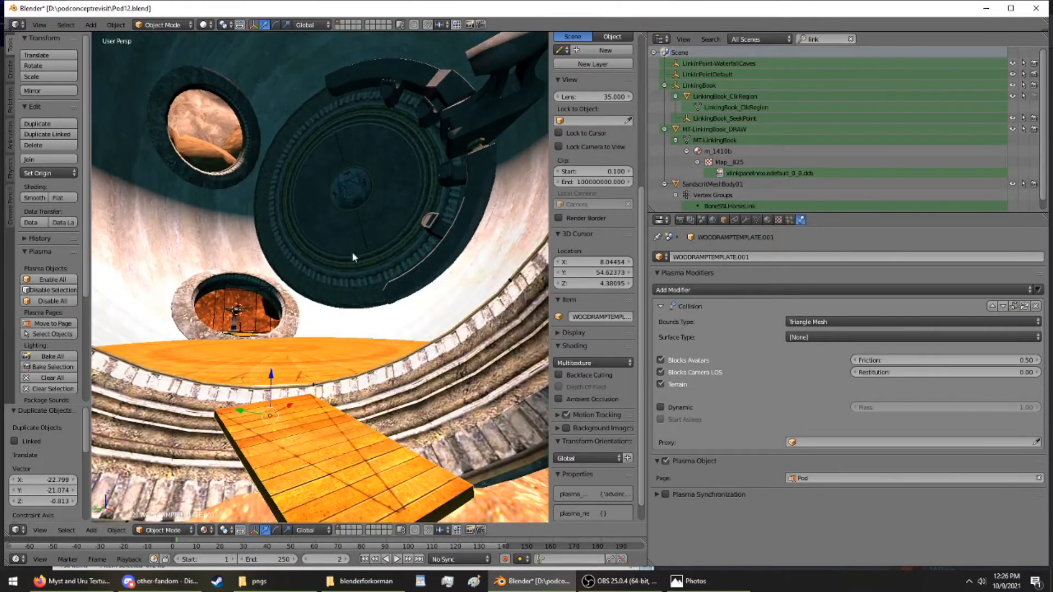
key("r")
key("z")
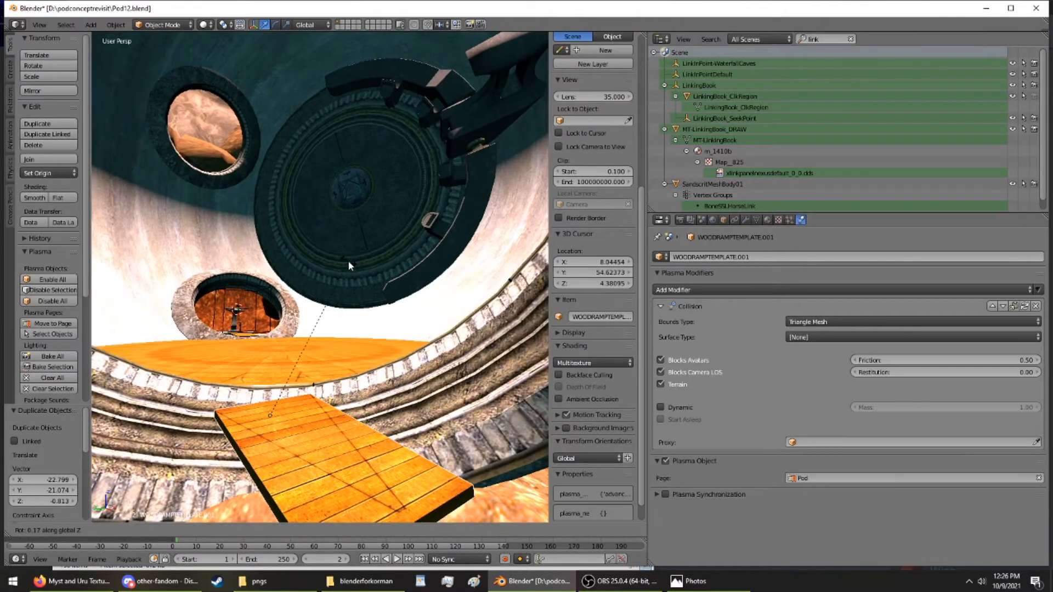
middle_click_drag(333, 281, 267, 403)
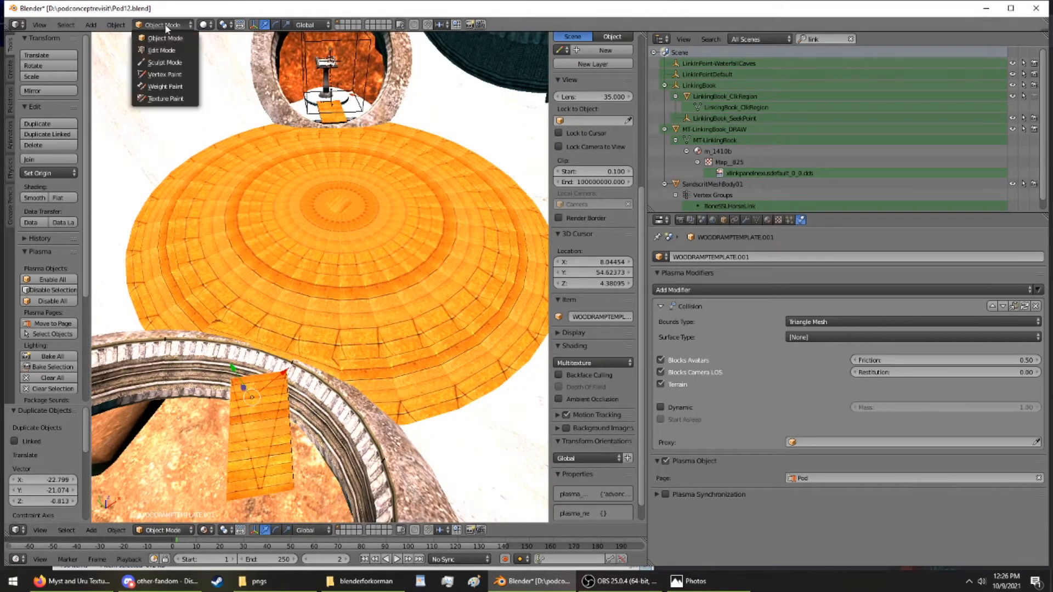
Widen the copied ramp by moving one long side of its mesh -1.765 in X and 0.989 in Y
left_click(169, 51)
middle_click_drag(329, 220, 500, 133)
scroll(500, 133, "up", 4)
middle_click_drag(398, 208, 262, 36, "shift")
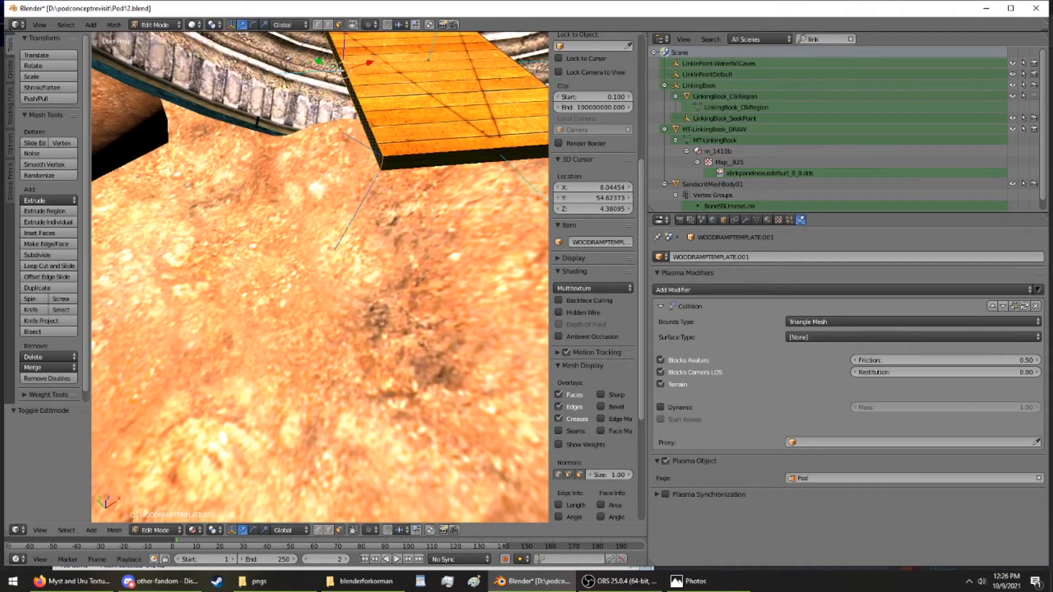
left_click_drag(368, 64, 253, 93)
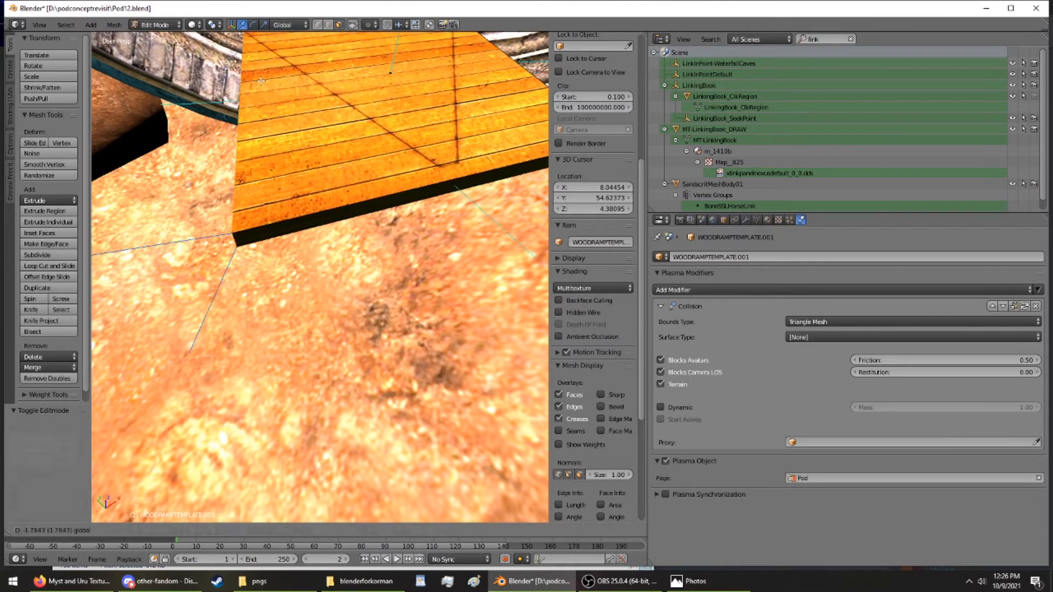
middle_click_drag(254, 93, 248, 126)
scroll(248, 126, "down", 5)
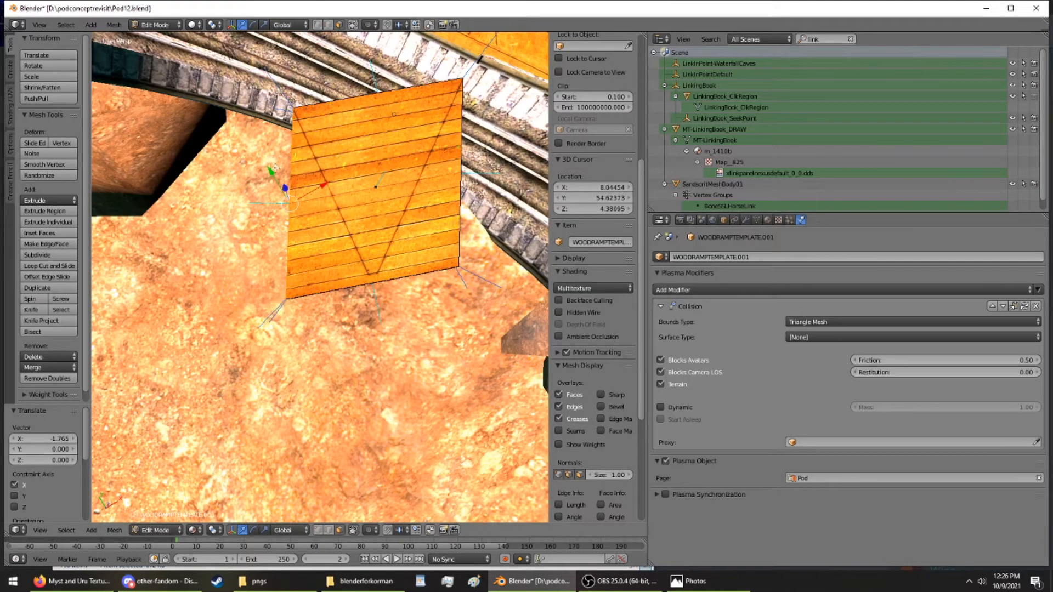
key("g")
key("x")
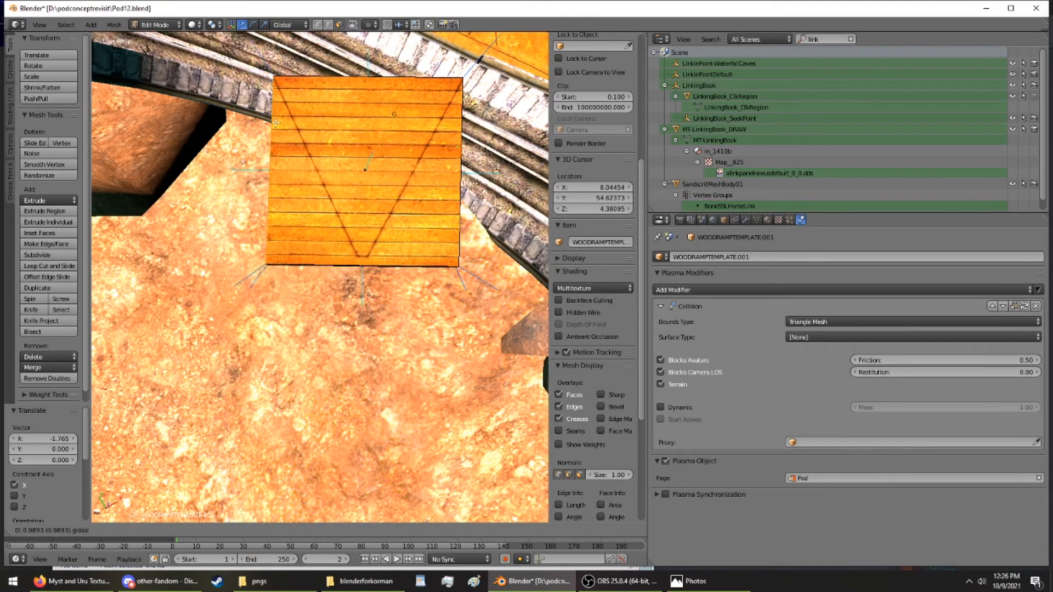
left_click_drag(276, 123, 276, 122)
middle_click_drag(276, 122, 342, 55)
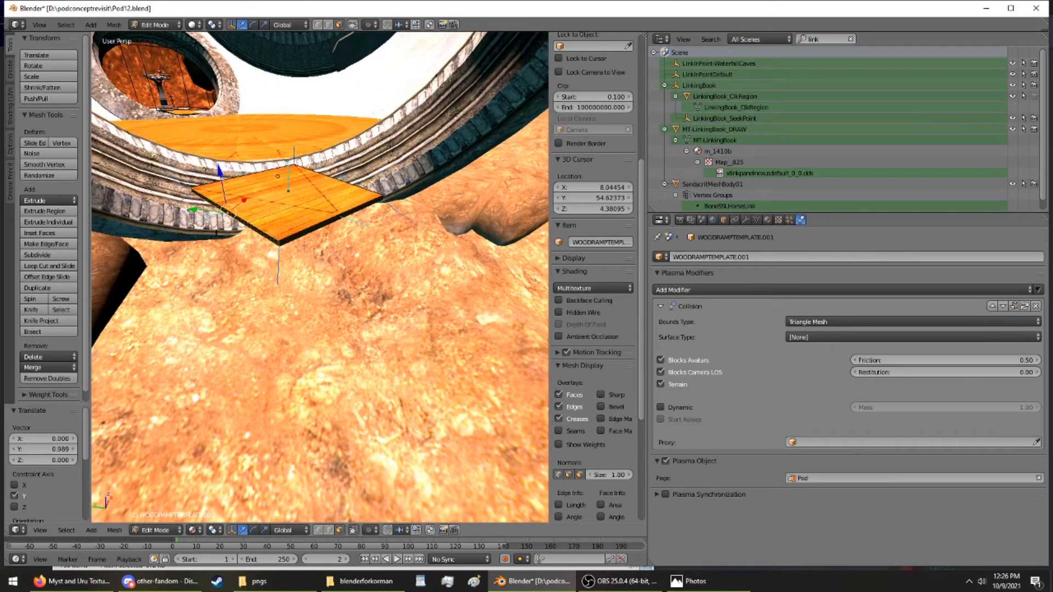
Lengthen the ramp mesh by moving its outer end about -1.4 in Y and -1.362 in X
key("g")
key("y")
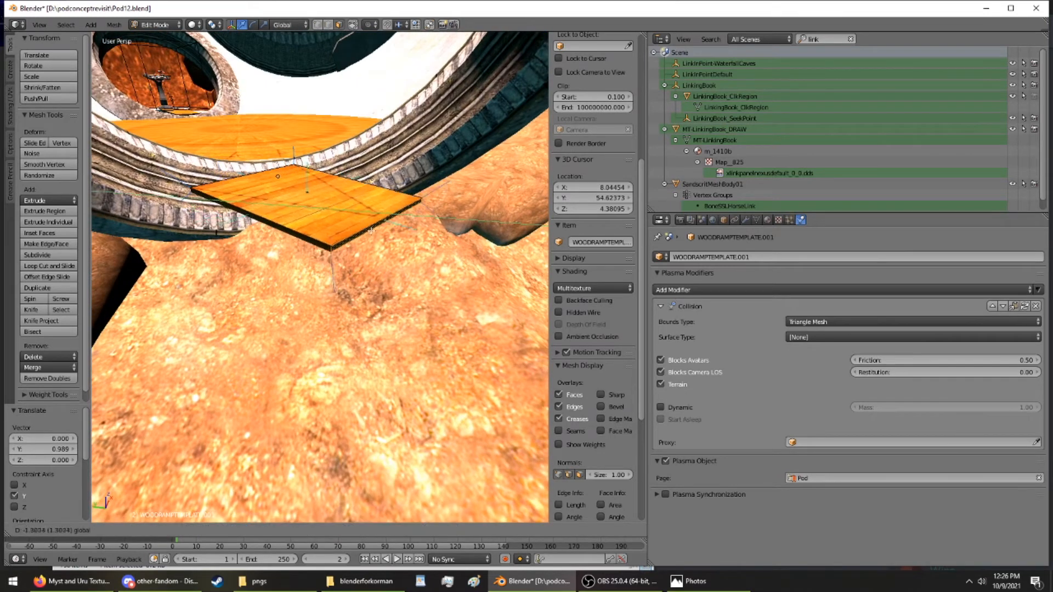
left_click_drag(371, 230, 422, 233)
middle_click_drag(422, 233, 347, 302)
left_click_drag(443, 318, 392, 346)
middle_click_drag(392, 318, 467, 287)
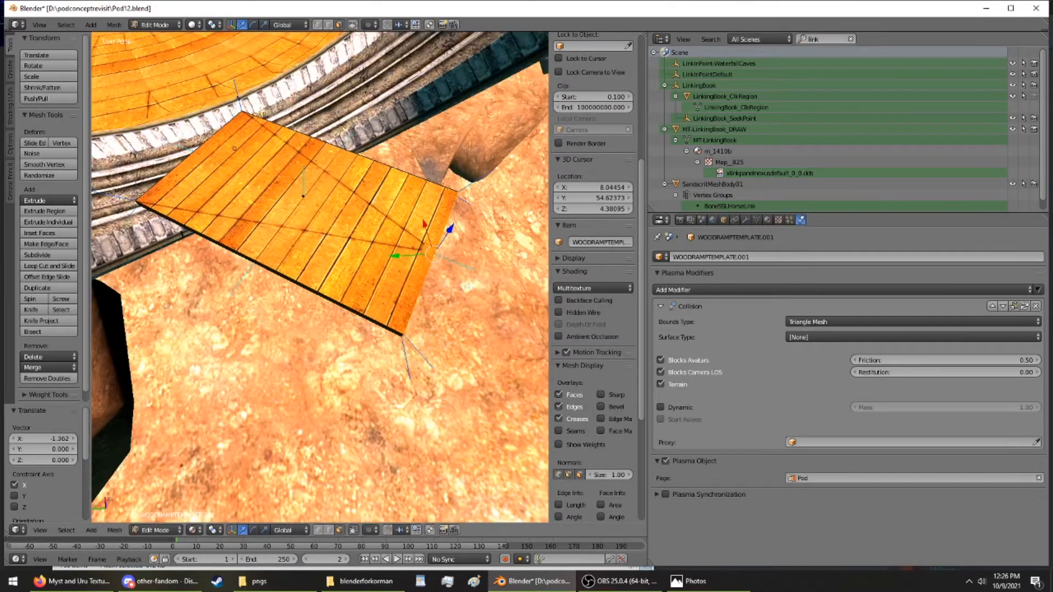
Return to Object Mode and rotate the ramp about -31 degrees around Z to face through the opening
left_click(157, 25)
left_click(160, 34)
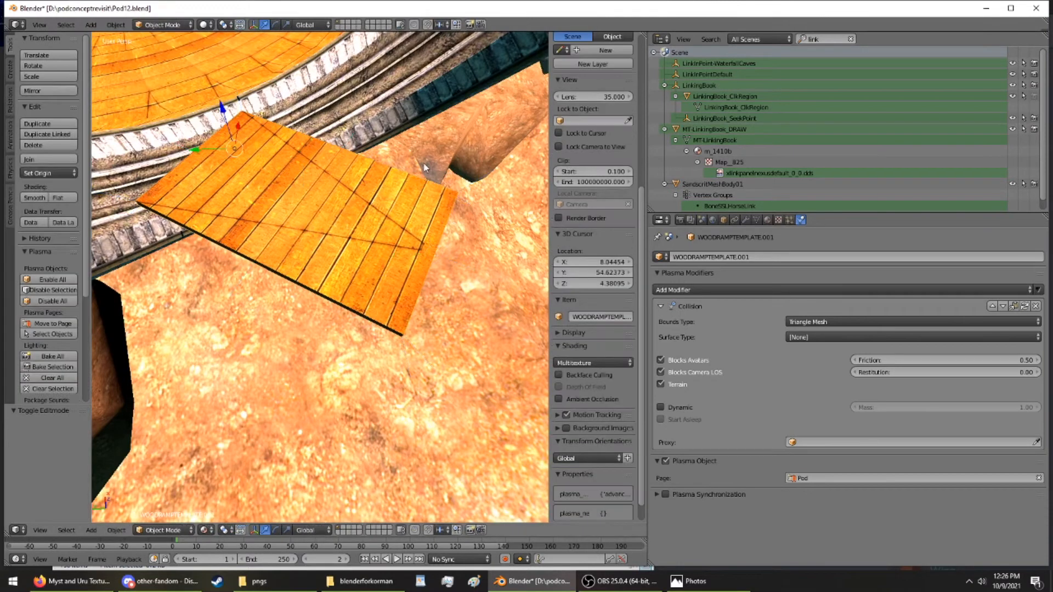
key("z")
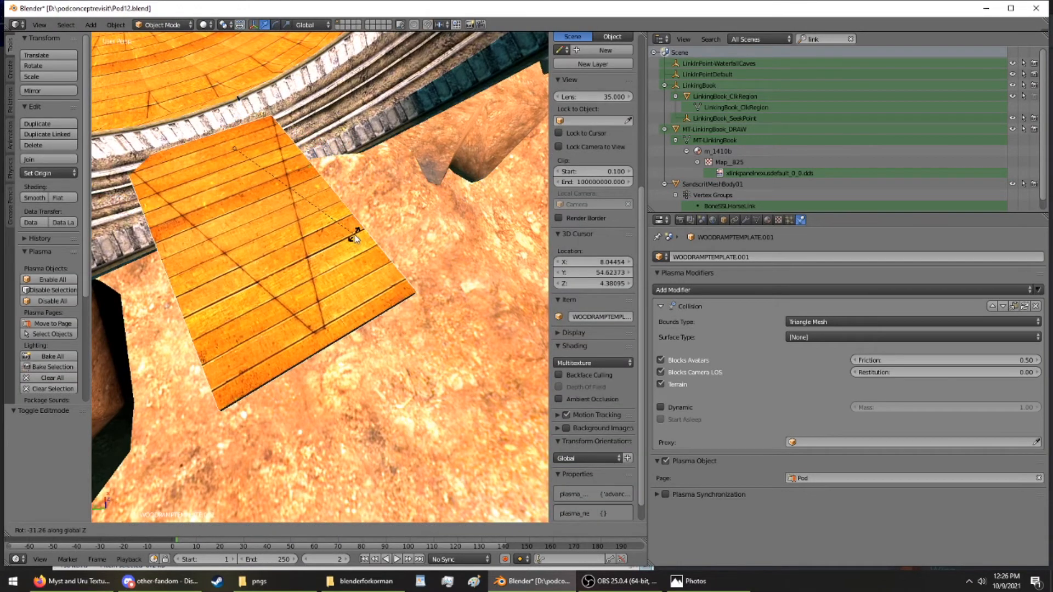
left_click(353, 234)
Align the ramp with the opening's sill, raising it 0.477, shifting it 0.274 in Y and raising it another 0.250
mouse_move(233, 135)
left_mouse_down()
mouse_move(260, 114)
mouse_move(245, 129)
left_mouse_up()
middle_click_drag(246, 129, 231, 62)
left_click_drag(291, 159, 288, 146)
middle_click_drag(288, 146, 542, 159)
scroll(499, 141, "down", 4)
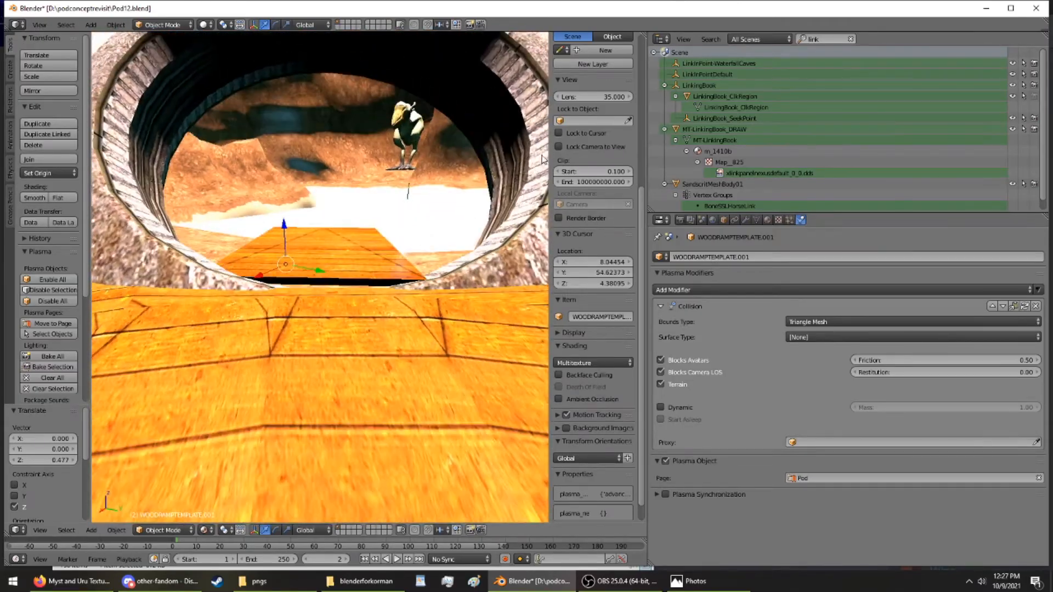
left_click(516, 198)
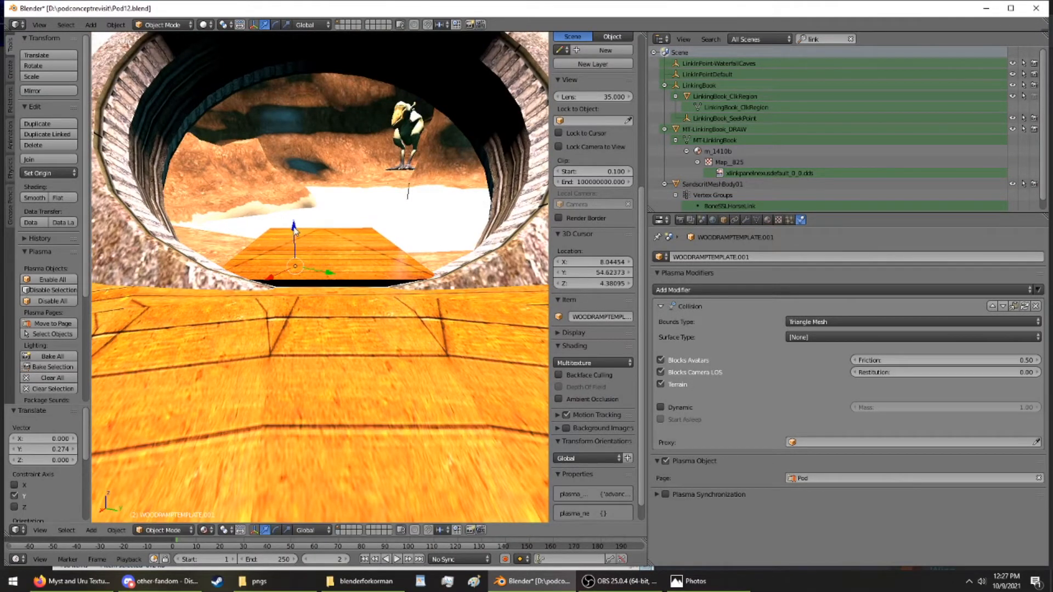
left_click_drag(294, 230, 296, 224)
middle_click_drag(296, 219, 341, 245)
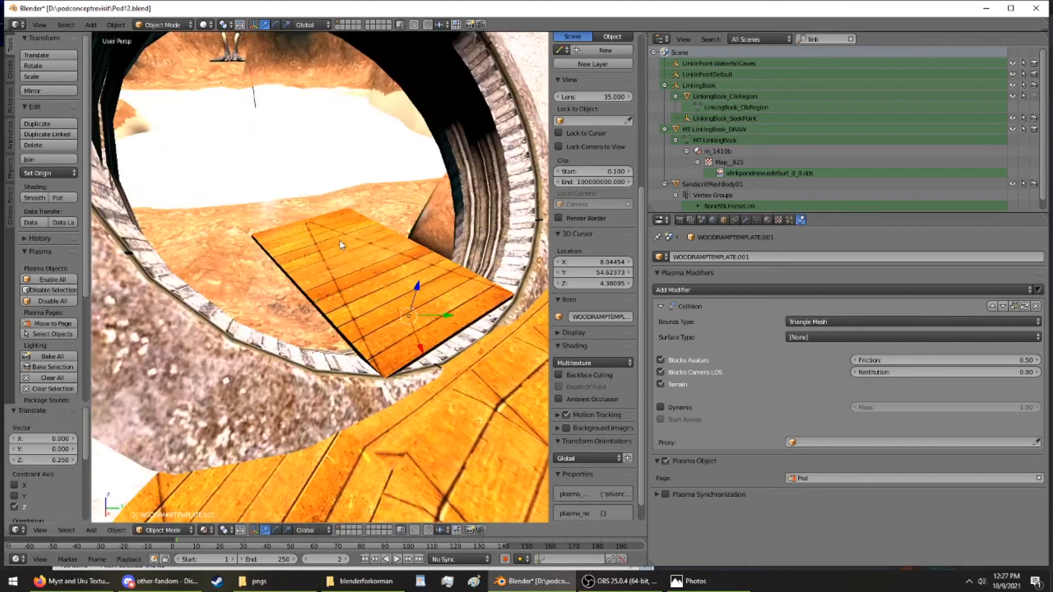
Shift the ramp about -0.35 in X, adjust it along Y, and lower it by 0.391 onto the opening's rim
left_click_drag(419, 331, 410, 324)
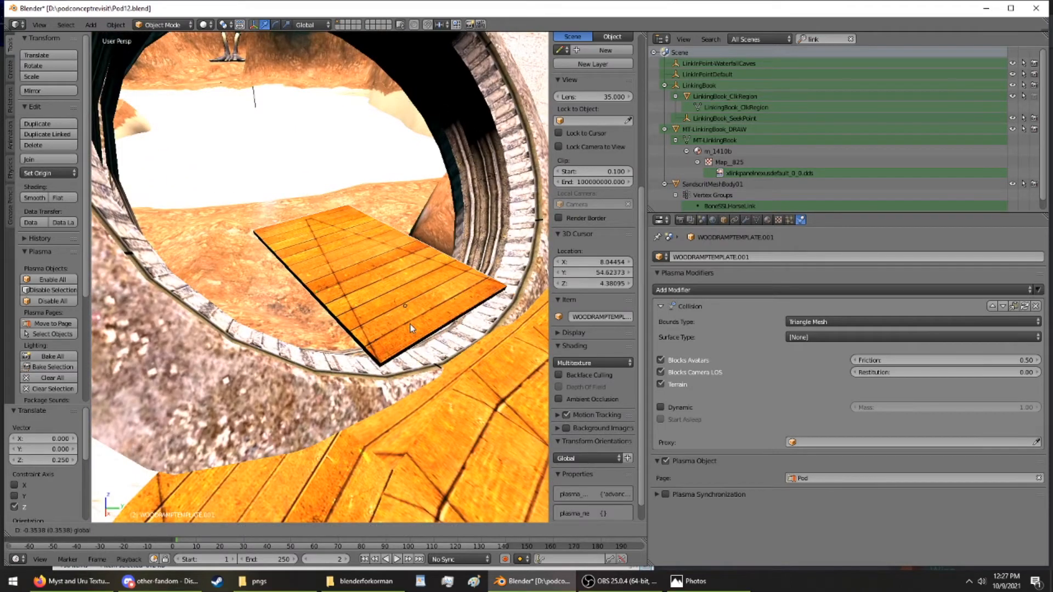
middle_click_drag(411, 324, 363, 297)
key("y")
left_click(298, 226)
middle_click_drag(298, 226, 299, 52)
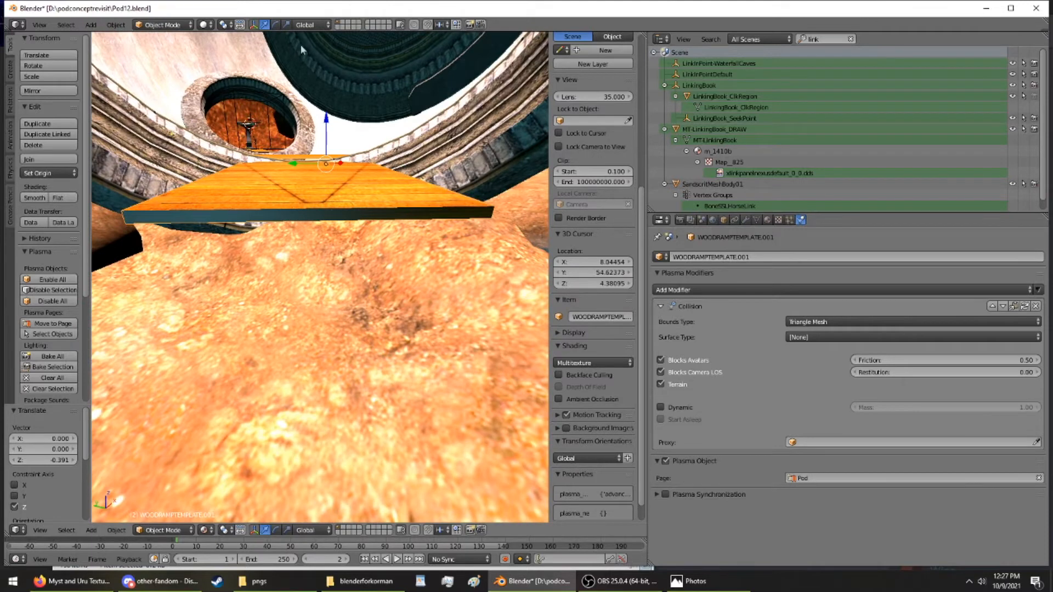
Lower the outer end of the ramp mesh toward the rocky ground in Edit Mode, and return to Object Mode
left_click(176, 50)
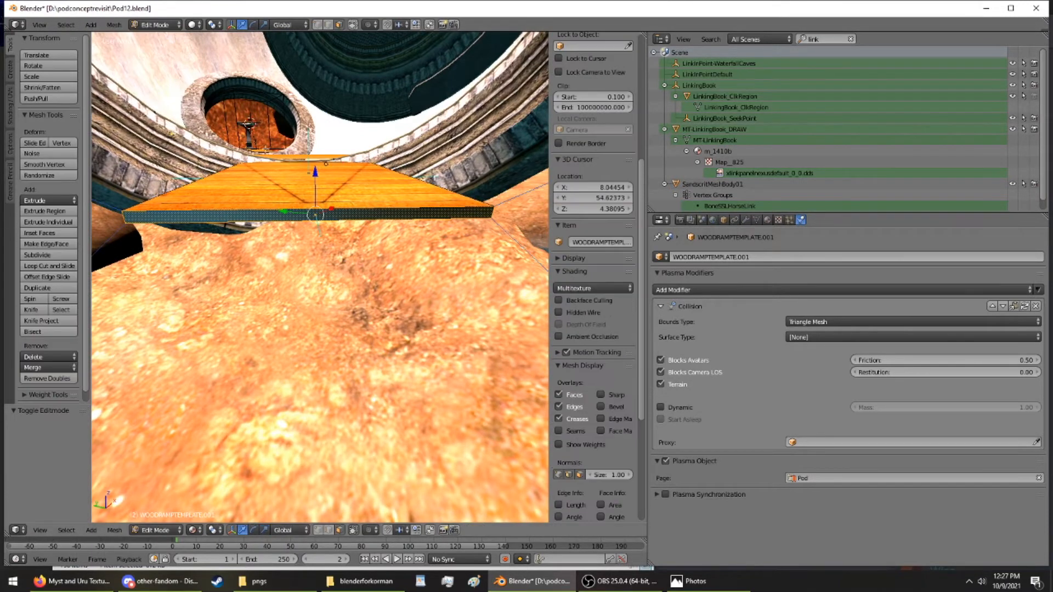
key("g")
key("z")
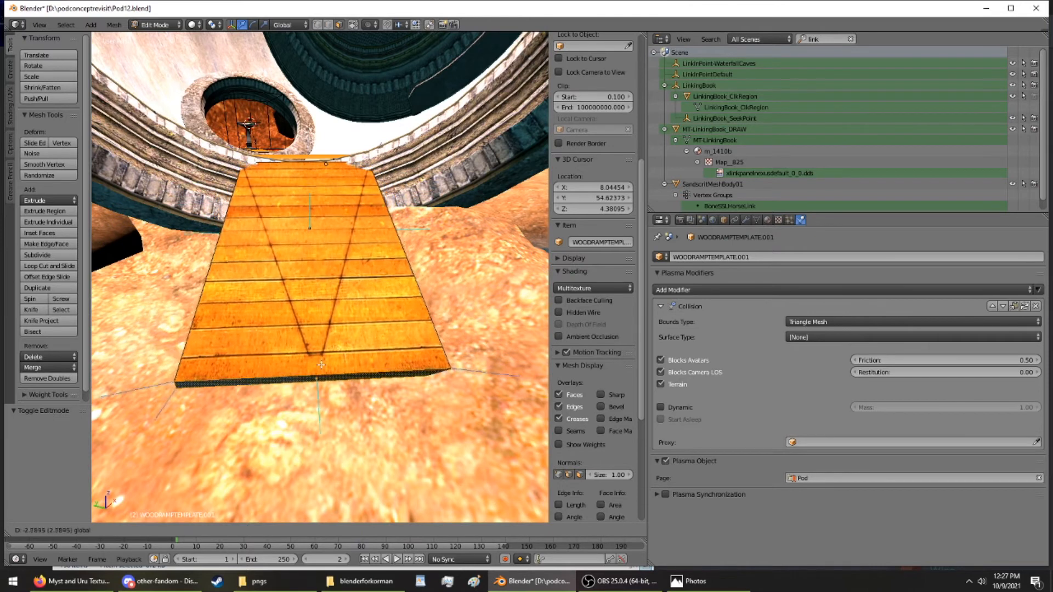
middle_click_drag(322, 358, 373, 196)
mouse_move(422, 256)
left_mouse_down()
mouse_move(421, 269)
mouse_move(423, 258)
left_mouse_up()
middle_click_drag(422, 257, 157, 11)
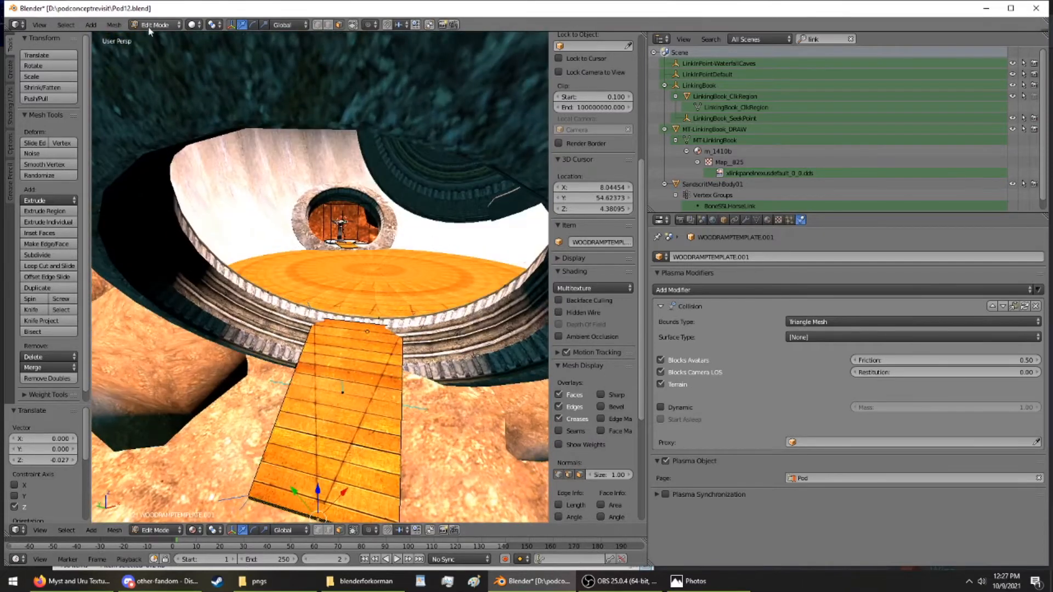
left_click(159, 38)
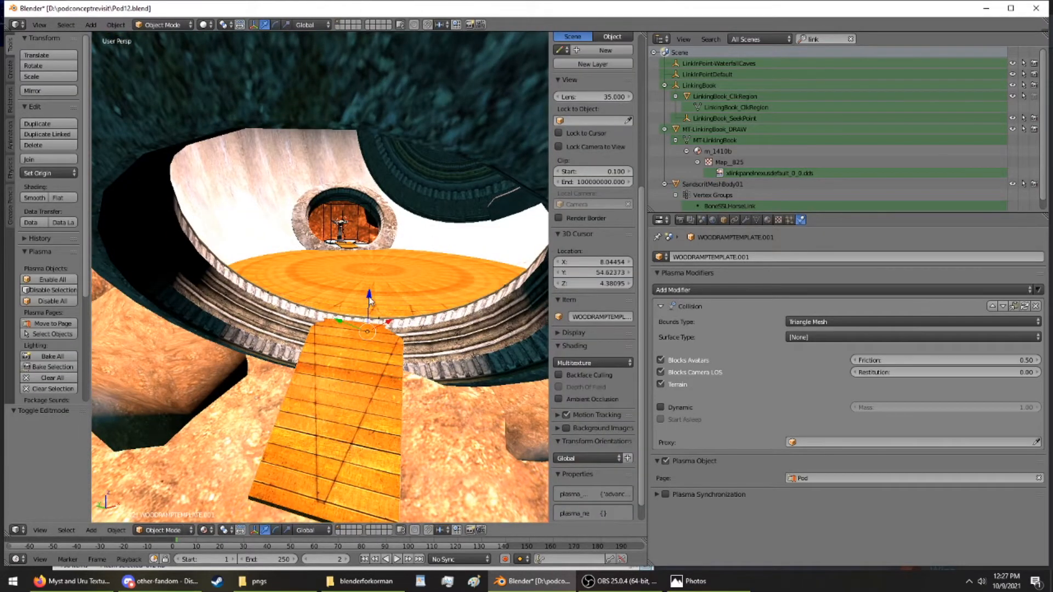
Enter Edit Mode and extrude the ramp's inner end face 3.586 so it extends over the round wooden floor
middle_click_drag(366, 295, 172, 285)
scroll(108, 298, "down", 3)
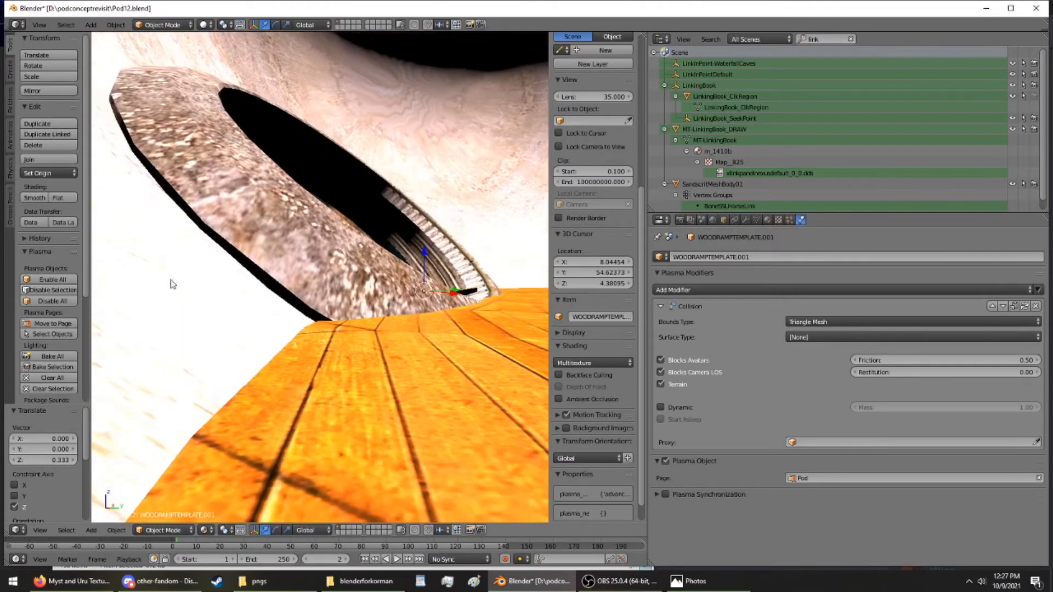
left_click(164, 50)
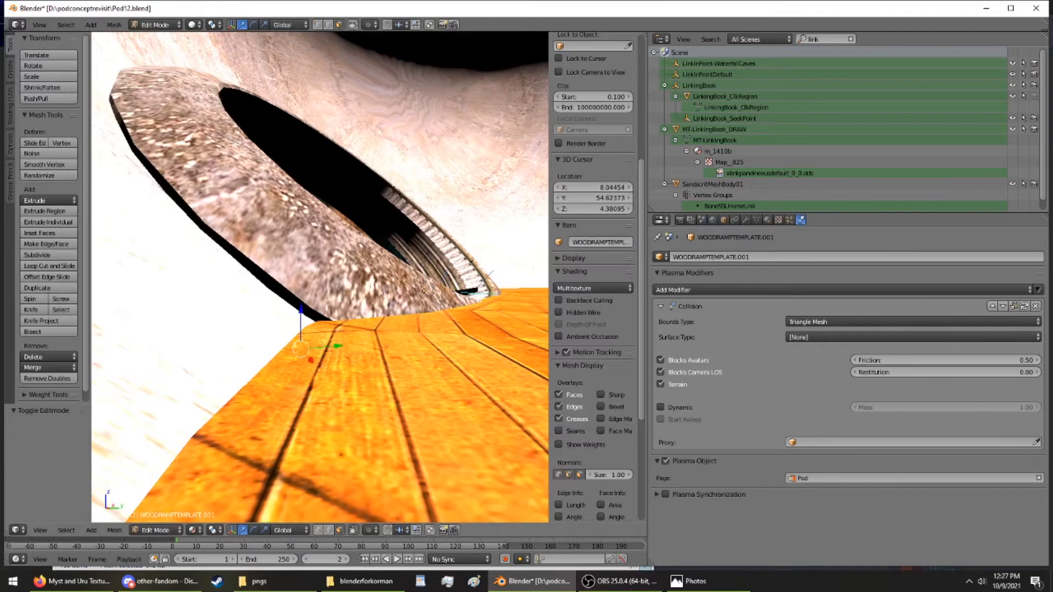
middle_click_drag(455, 193, 362, 208)
middle_click_drag(373, 382, 323, 386)
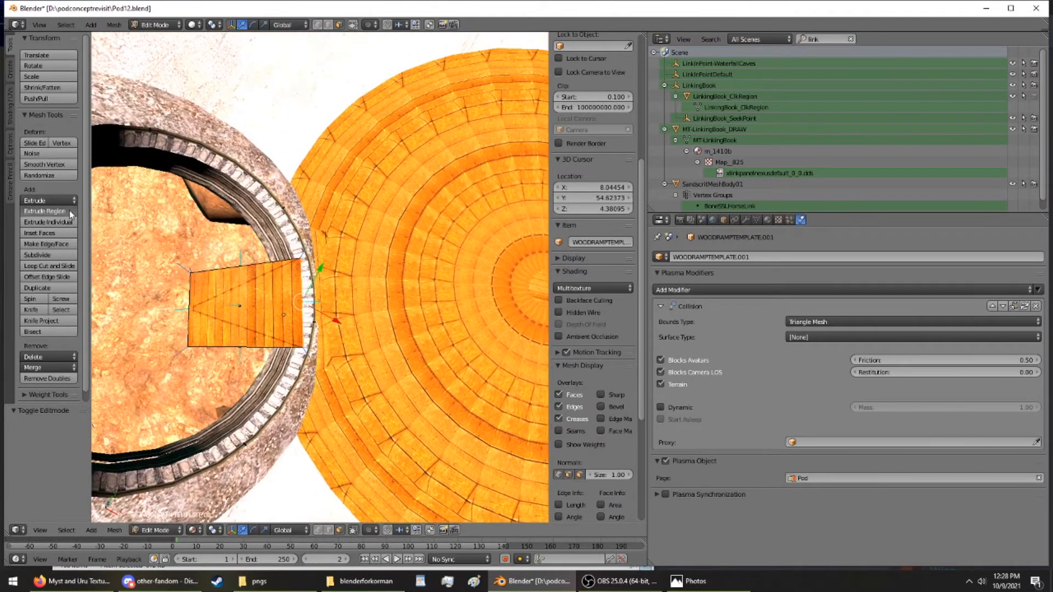
left_click(136, 206)
middle_click_drag(136, 206, 294, 181)
scroll(278, 173, "up", 3)
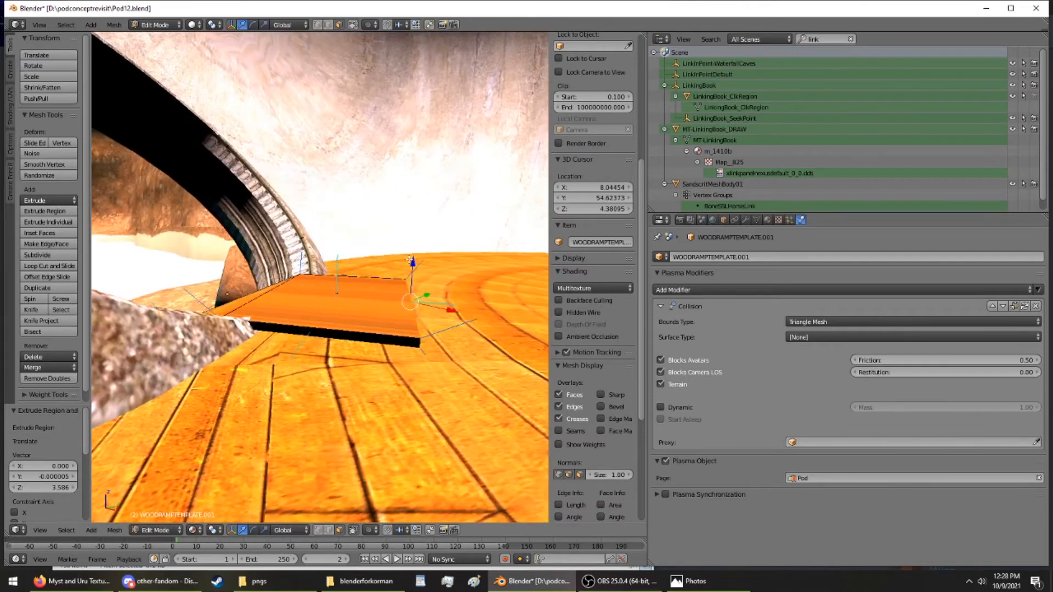
Isolate the ramp in local view and map the UVs of its top faces with Project From View
middle_click_drag(405, 257, 360, 300)
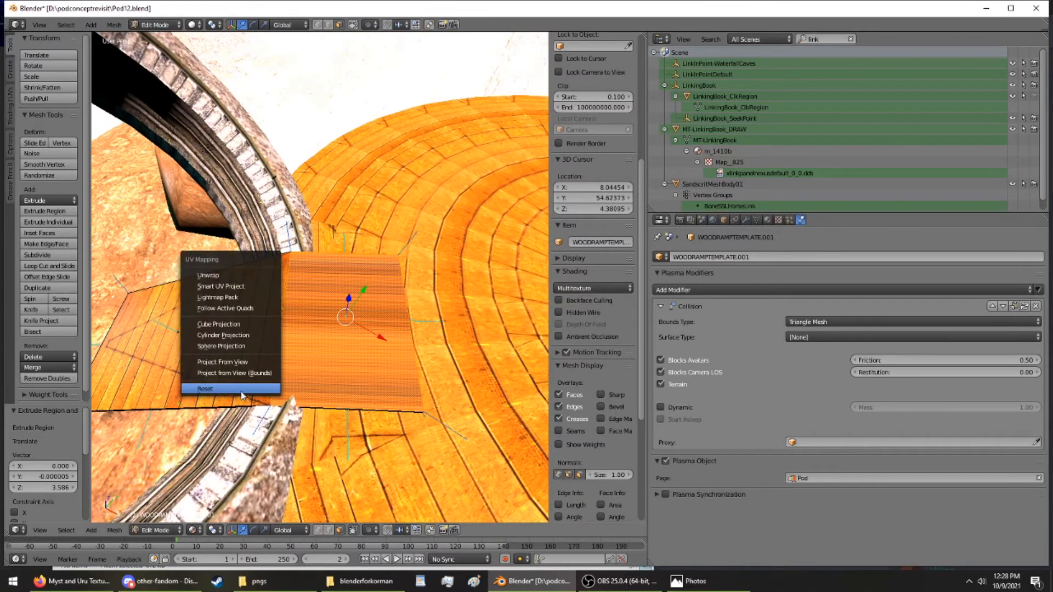
middle_click_drag(232, 312, 222, 332)
middle_click_drag(366, 356, 233, 231)
scroll(233, 230, "down", 3)
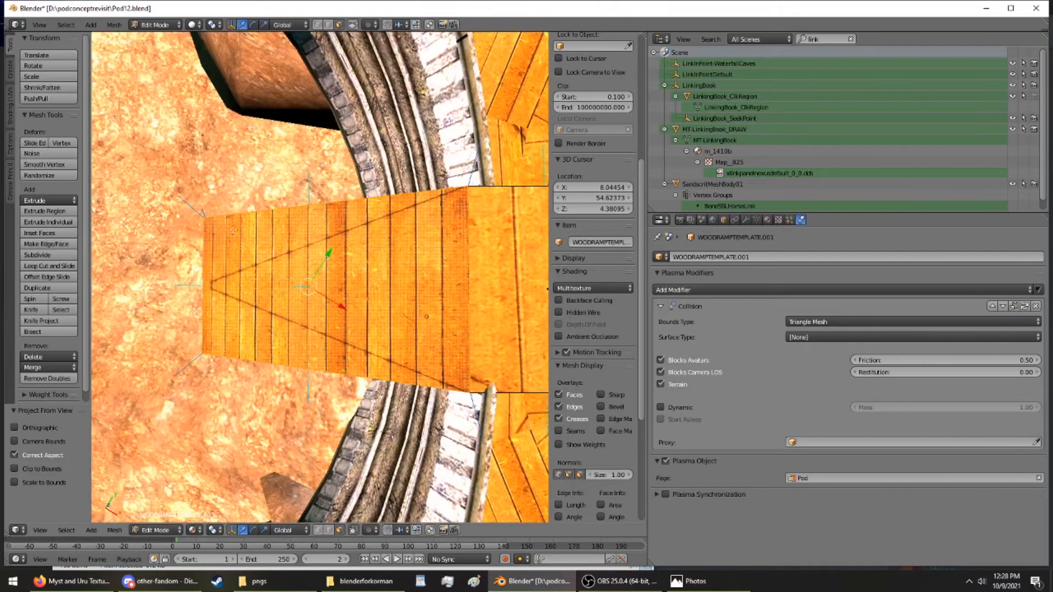
middle_click_drag(387, 273, 326, 201)
key("KP_Divide")
key("u")
left_click(338, 239)
Open the UV/Image Editor and shift the ramp's whole UV layout by -0.004 in X and 0.017 in Y
left_click(661, 221)
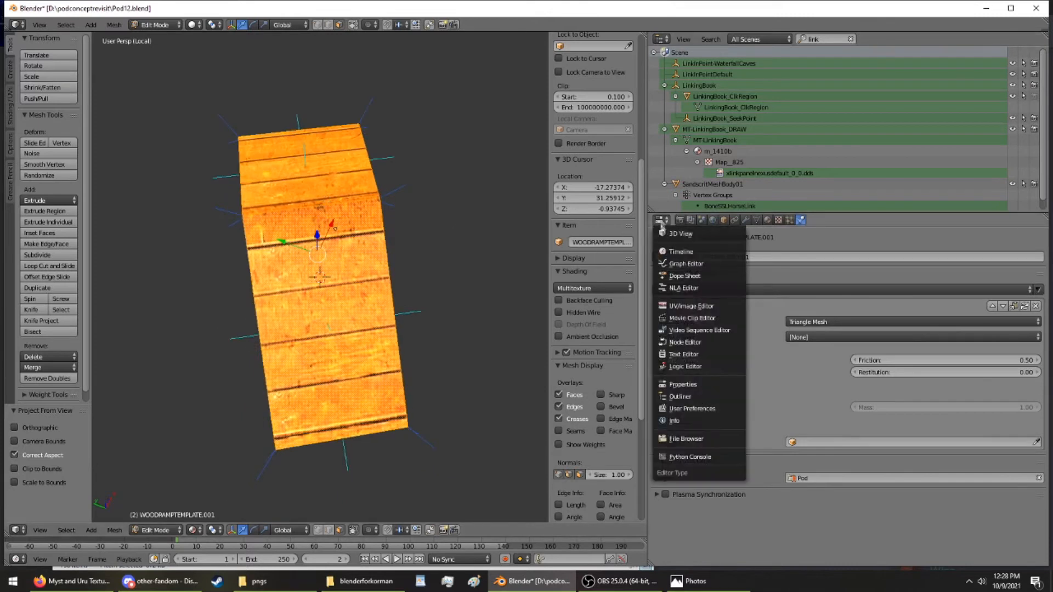
left_click(685, 306)
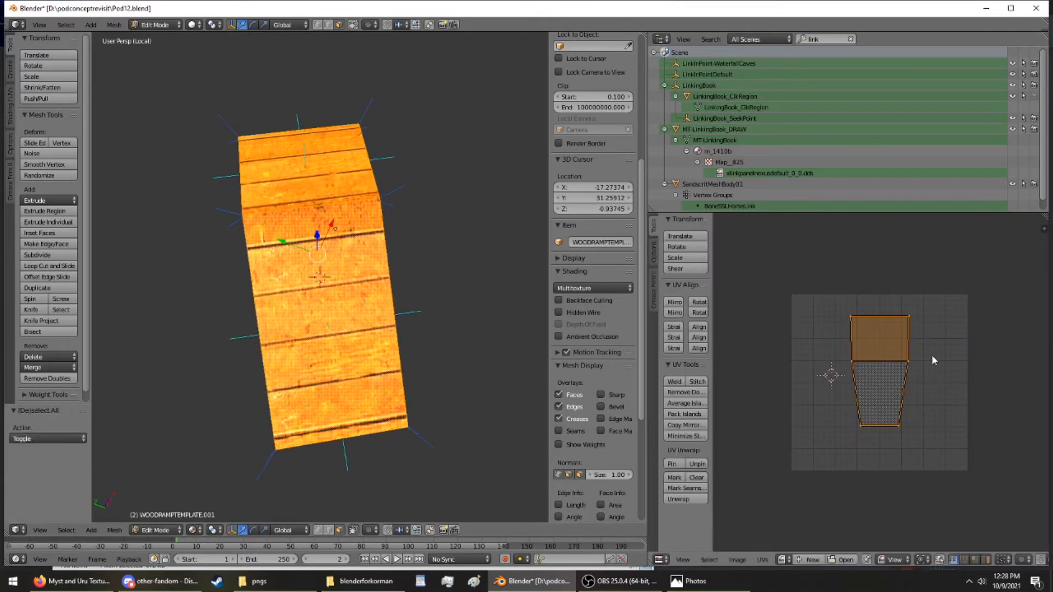
scroll(913, 346, "up", 5)
middle_click_drag(531, 177, 513, 192)
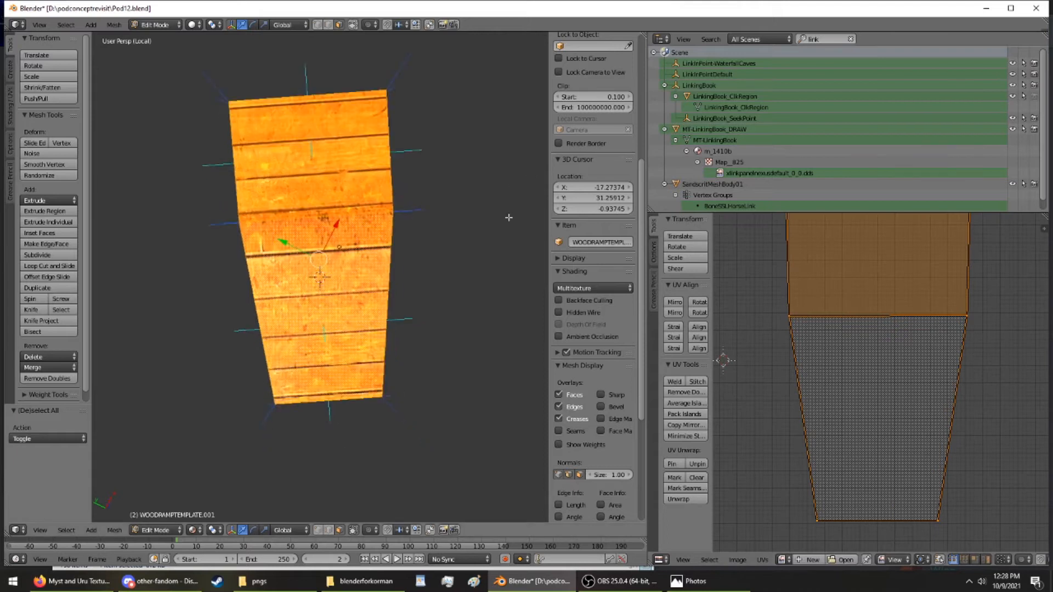
scroll(505, 219, "up", 4)
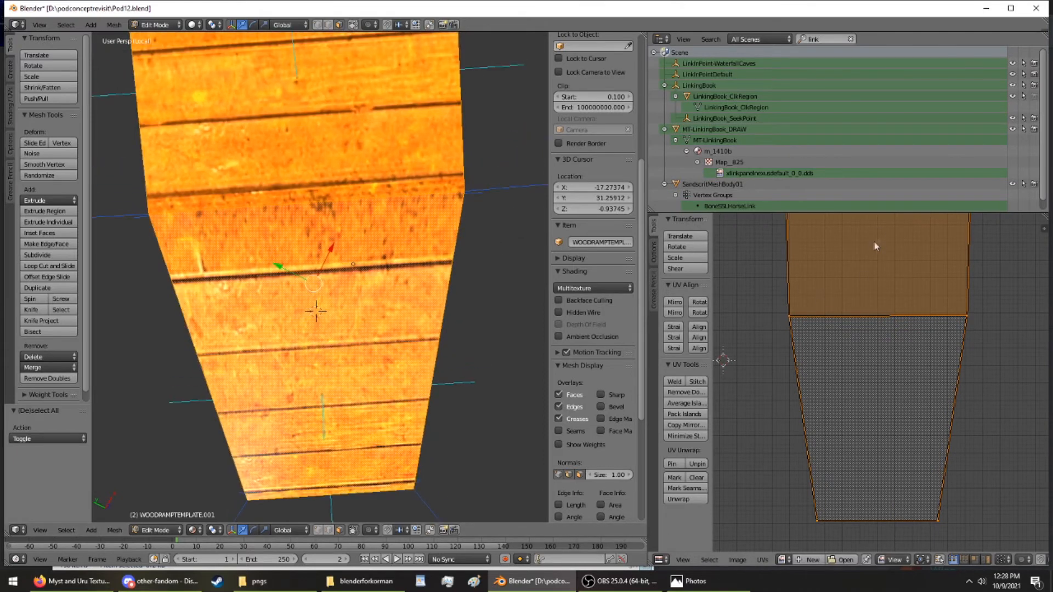
right_click(887, 274)
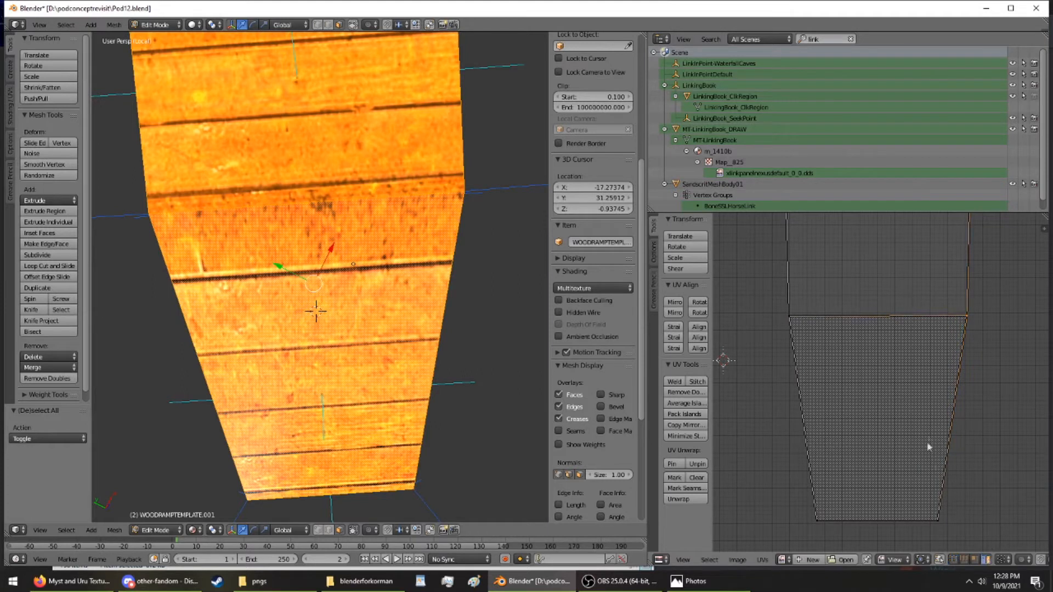
key("a")
key("g")
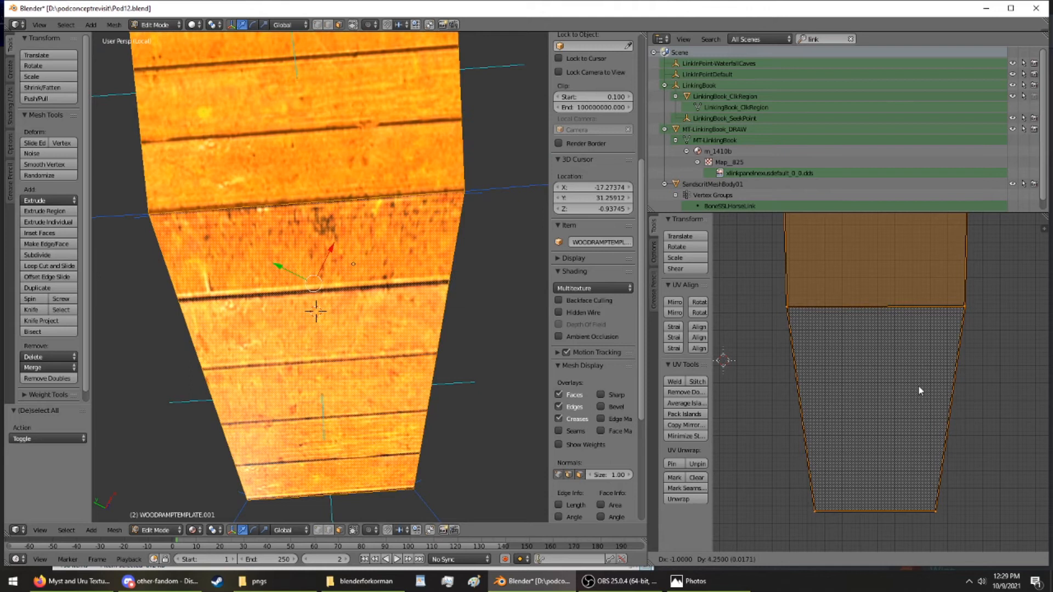
left_click(919, 386)
Return to Object Mode and leave local view so the whole scene is displayed again
middle_click_drag(466, 258, 435, 192)
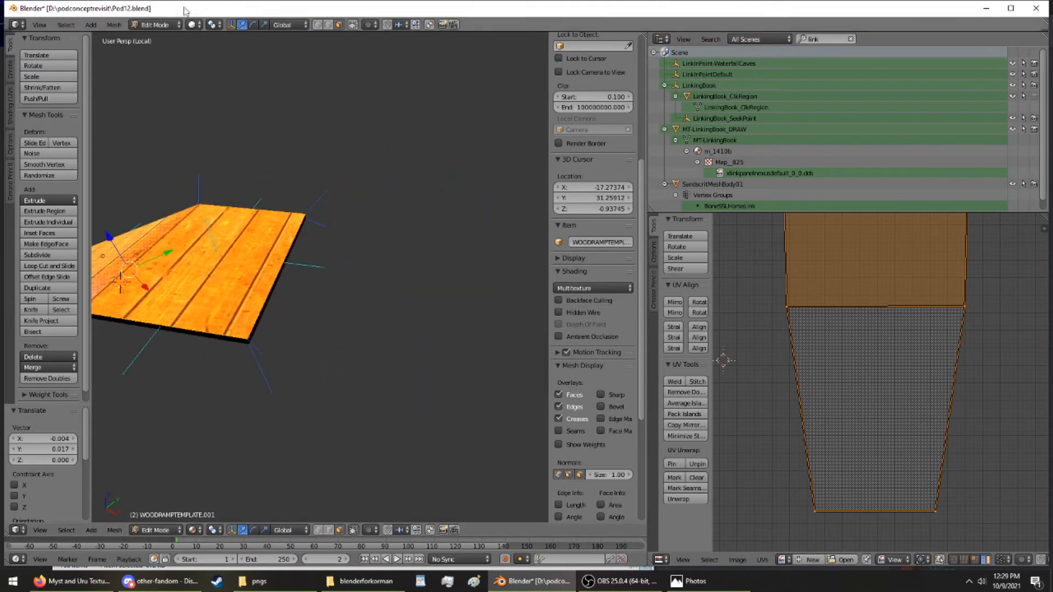
left_click(167, 37)
middle_click_drag(254, 129, 216, 143)
key("KP_Divide")
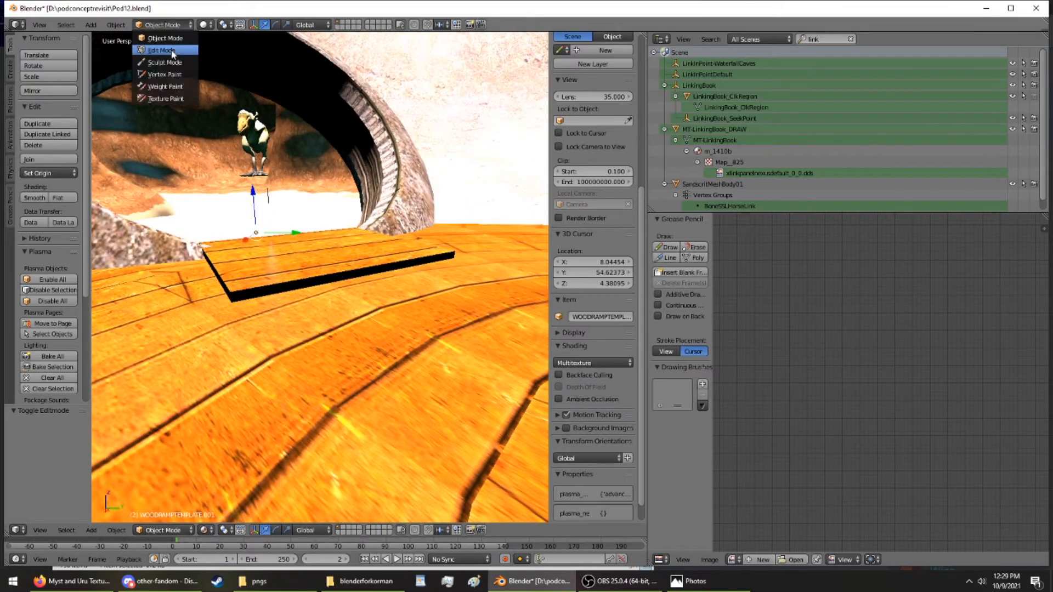
Enter Edit Mode and lower the ramp's inner end face by 0.071 toward the wooden floor
left_click(161, 50)
right_click(383, 268)
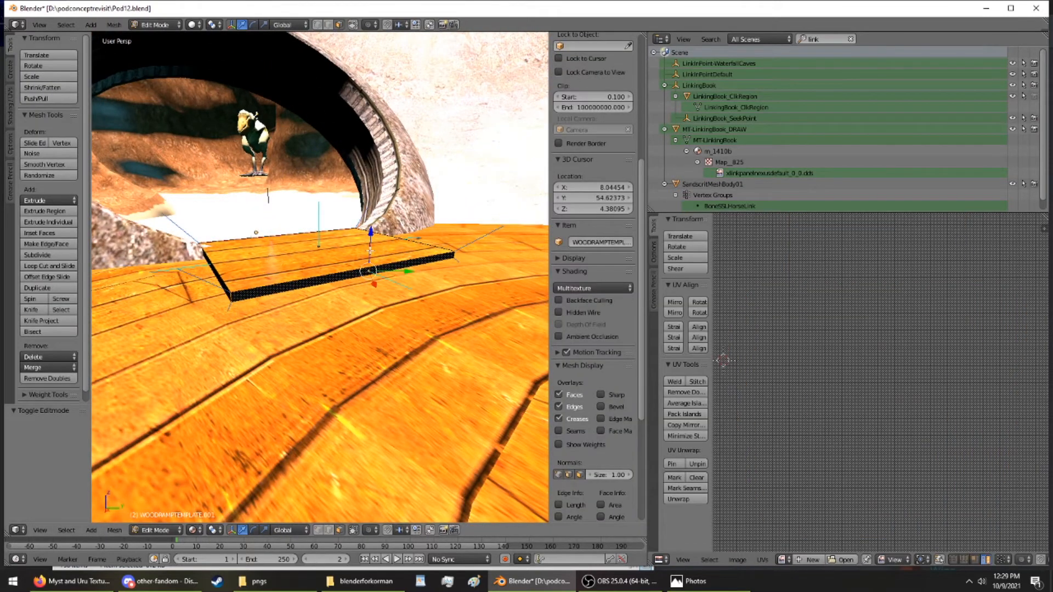
left_click_drag(371, 254, 370, 254)
Raise the ramp's outer end face by 2.936 and shift it 2.070 in X and 1.356 in Y toward the opening's rim
middle_click_drag(370, 255, 501, 235)
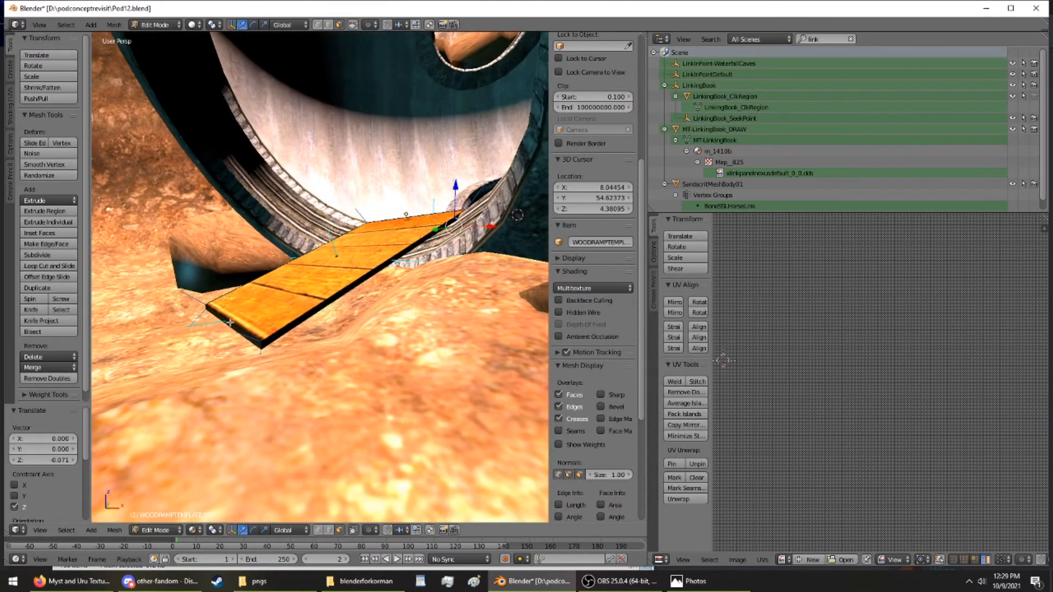
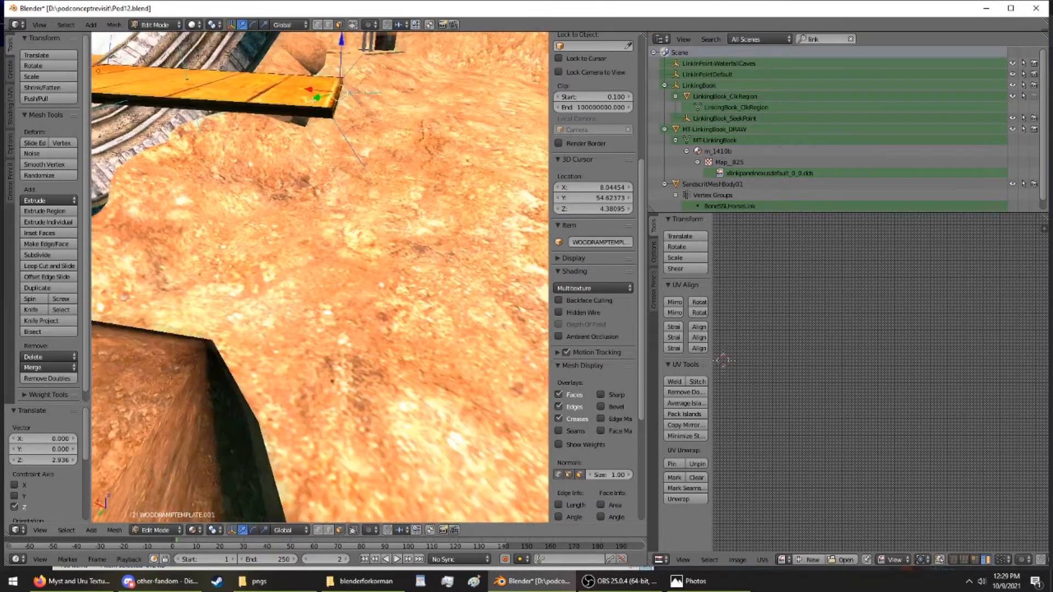
middle_click_drag(149, 97, 487, 222)
scroll(487, 224, "down", 6)
middle_click_drag(351, 258, 317, 248)
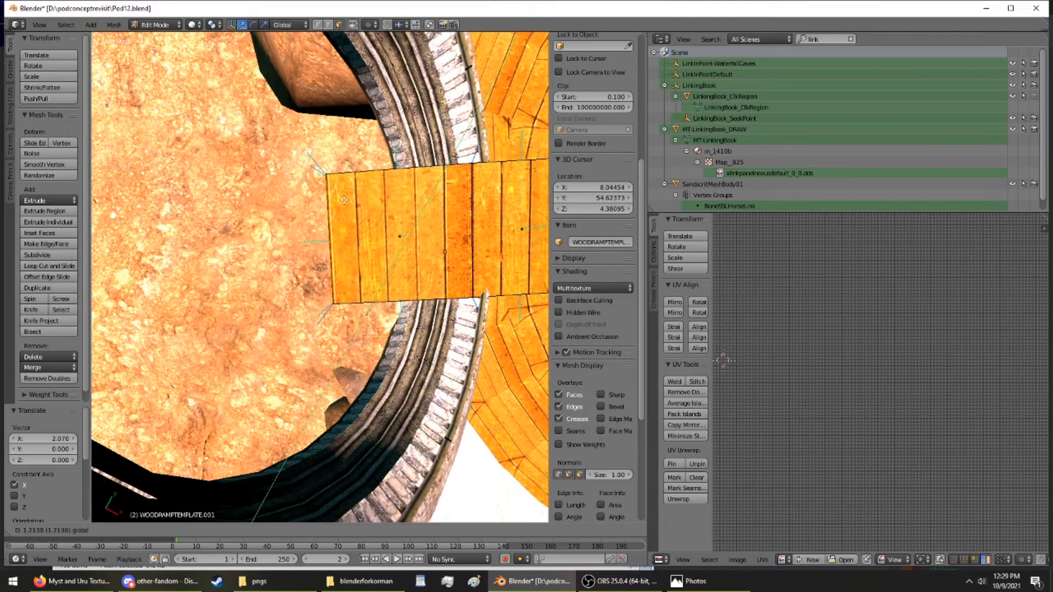
left_click_drag(345, 196, 345, 196)
Try lowering the ramp's outer end face by 1.656 toward the rocky ground
middle_click_drag(347, 196, 92, 192)
scroll(82, 206, "down", 1)
scroll(104, 230, "down", 2)
left_click(71, 192)
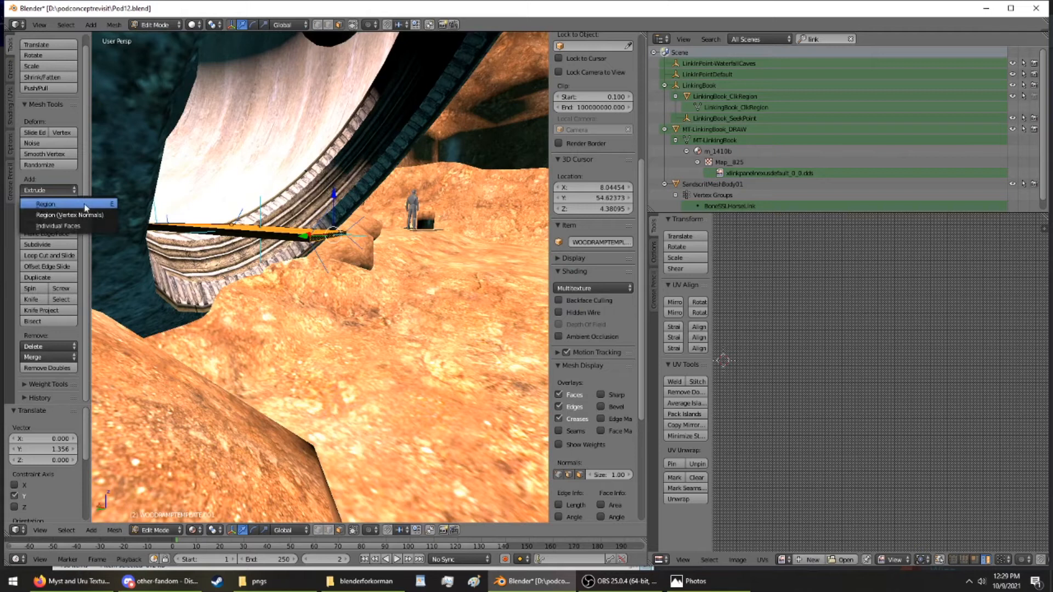
left_click_drag(337, 194, 327, 248)
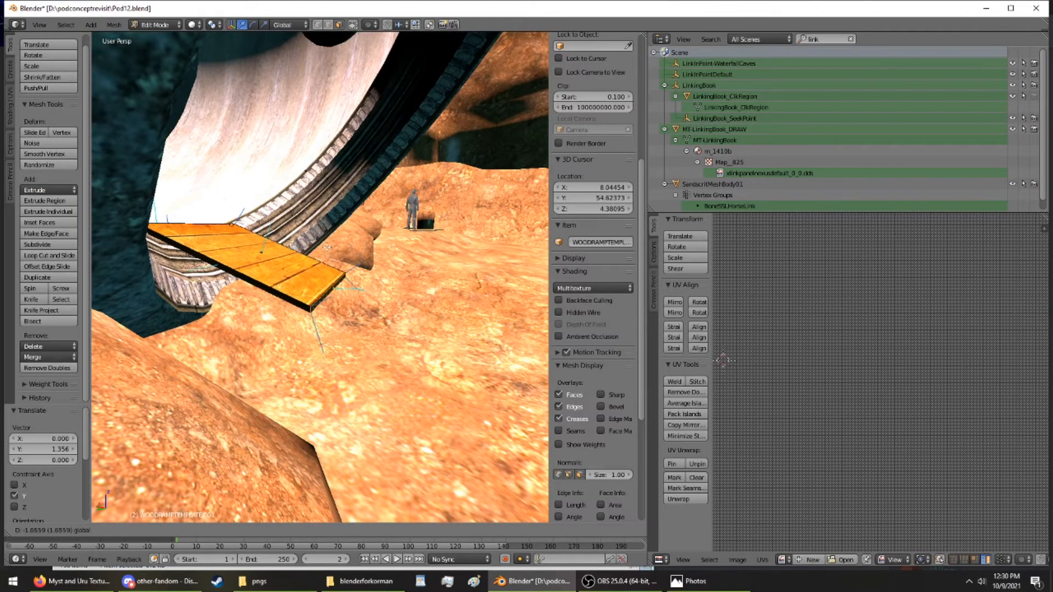
scroll(327, 248, "down", 4)
scroll(325, 244, "up", 5)
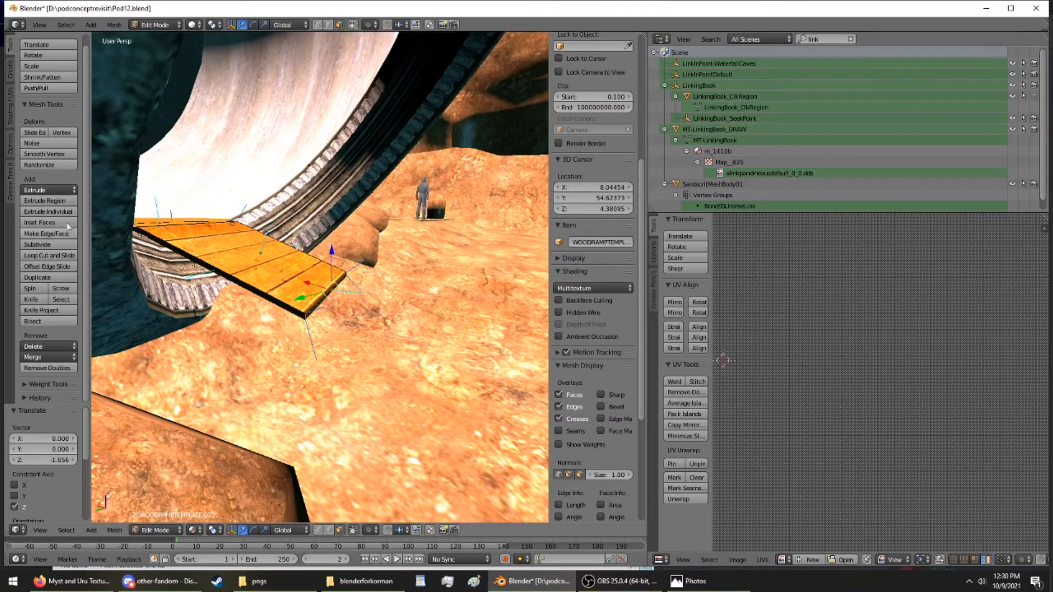
Try extruding the ramp's outer end face by 3.138 and lowering the new end by 1.601
left_click(48, 201)
left_click(378, 253)
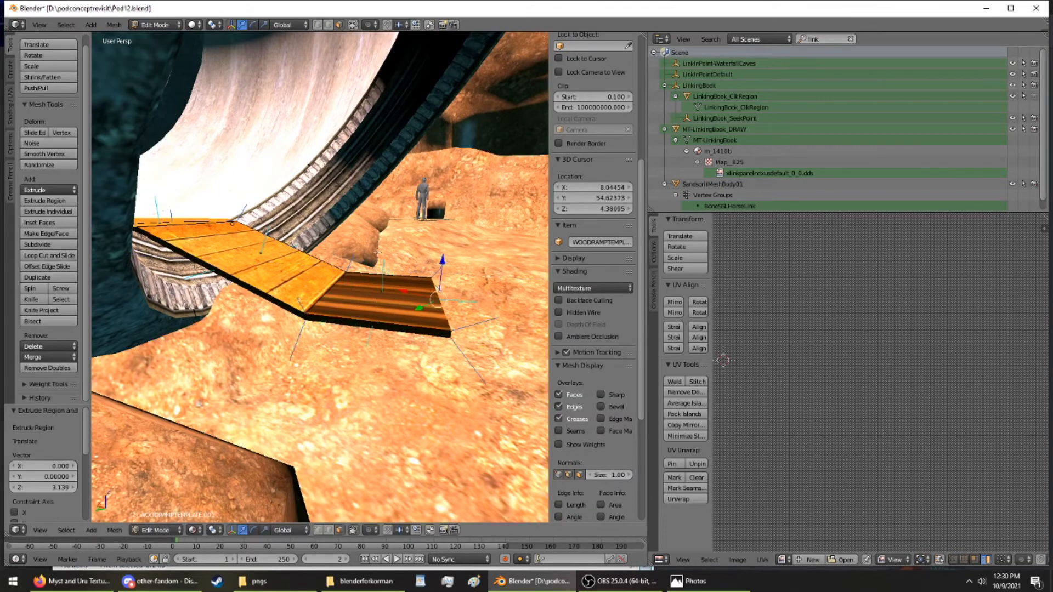
left_click_drag(441, 269, 416, 321)
middle_click_drag(416, 321, 195, 294)
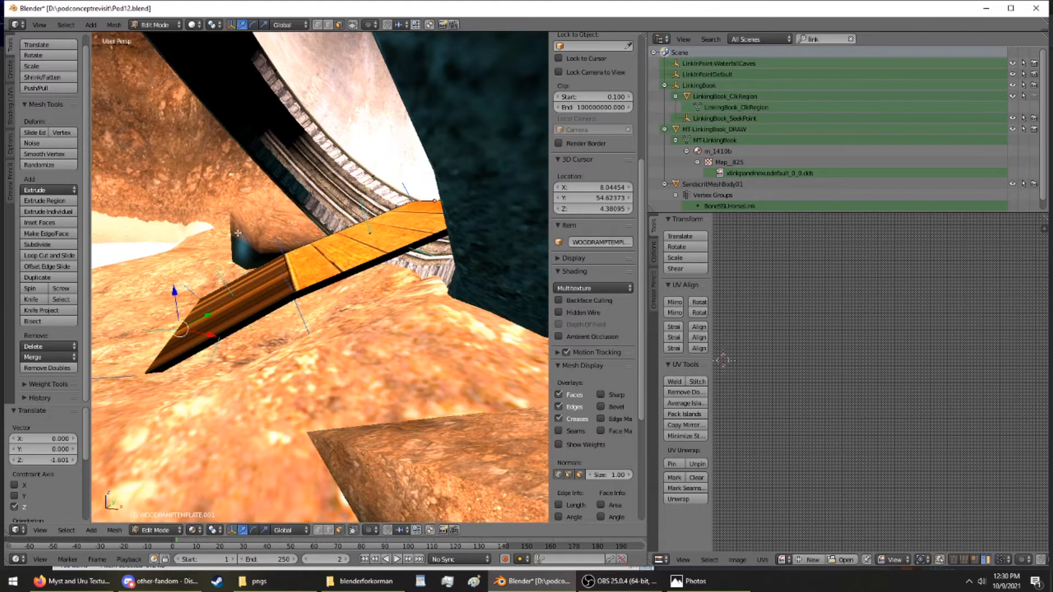
Undo the outer extrusion and the lowering moves on the ramp's outer end
key("ctrl+z")
scroll(237, 233, "up", 3)
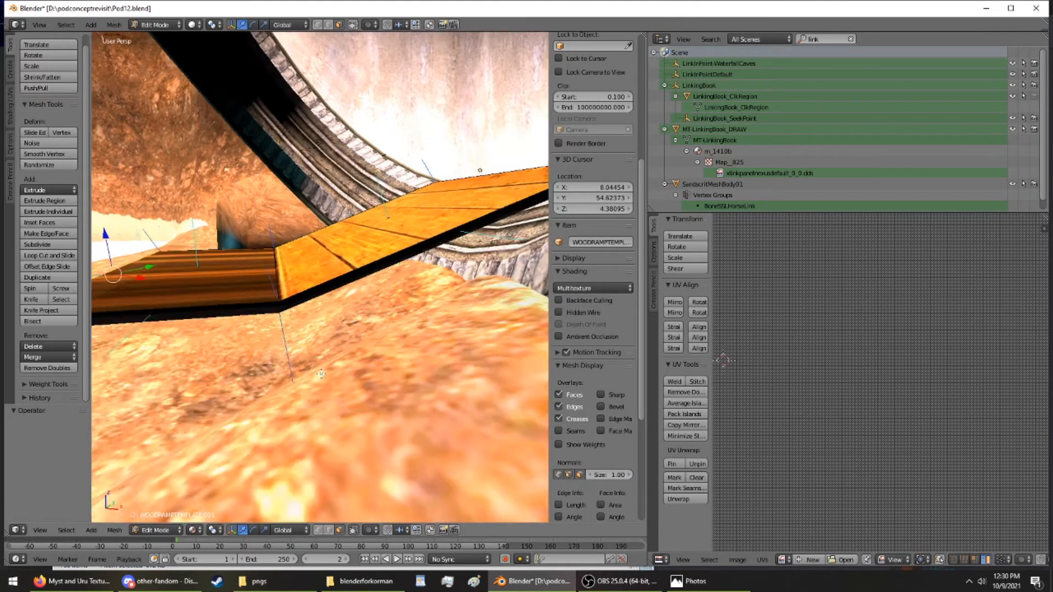
scroll(293, 335, "up", 4)
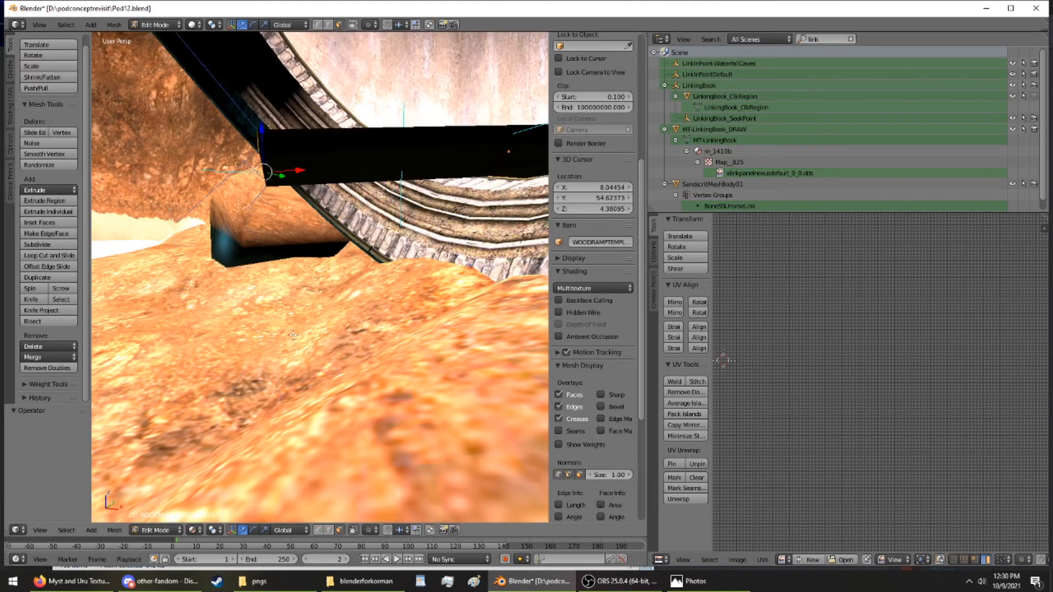
scroll(293, 214, "down", 6)
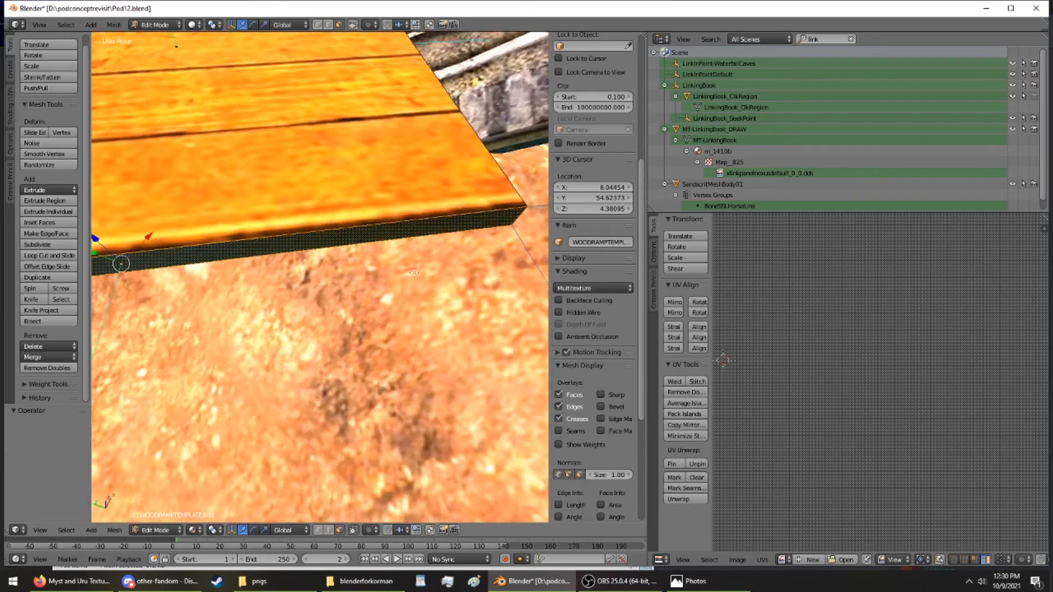
Shift the ramp's outer end face 0.543 in Y and return to Object Mode
left_click_drag(263, 246, 216, 200)
middle_click_drag(216, 199, 272, 206)
scroll(225, 204, "down", 4)
left_click(157, 24)
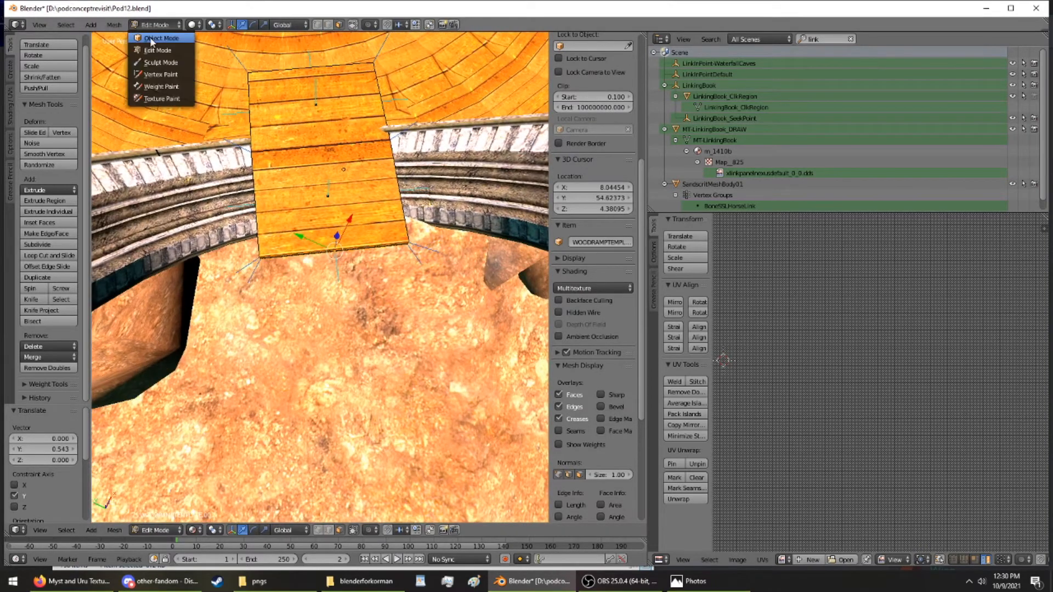
left_click(150, 38)
Reposition the whole ramp on the sill, raising it 0.082, nudging it sideways and lowering it 0.168
left_click_drag(347, 144, 349, 141)
middle_click_drag(349, 141, 101, 100)
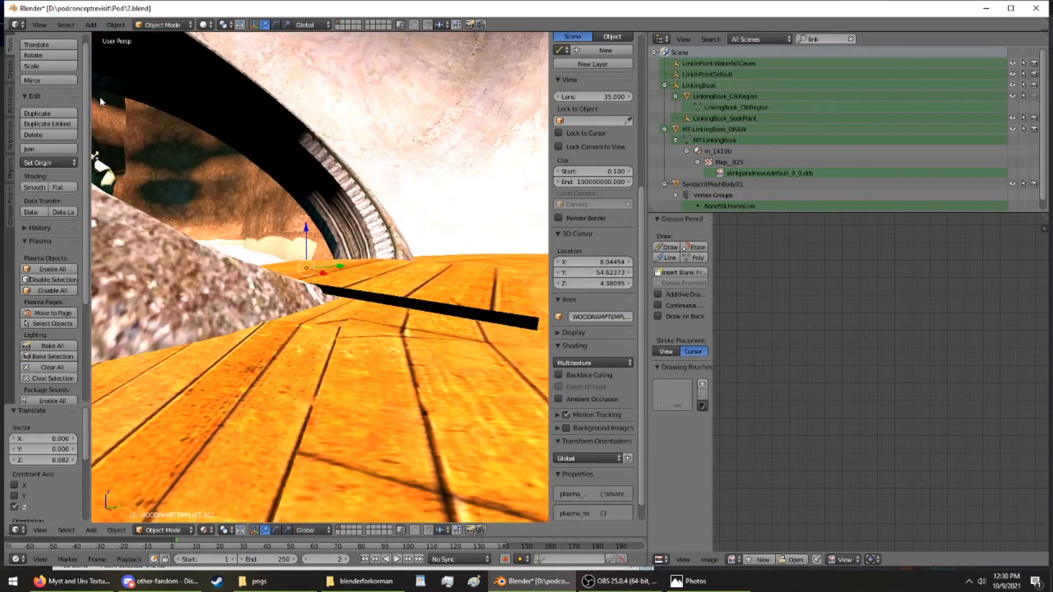
left_click_drag(306, 230, 306, 227)
middle_click_drag(306, 226, 329, 240)
mouse_move(357, 276)
left_mouse_down()
mouse_move(372, 295)
mouse_move(347, 261)
mouse_move(366, 271)
left_mouse_up()
middle_click_drag(366, 272, 193, 277)
left_click_drag(244, 225, 244, 228)
middle_click_drag(245, 228, 236, 89)
Enter Edit Mode and lower the ramp's inner end face by 0.206 into the wooden floor
left_click(161, 25)
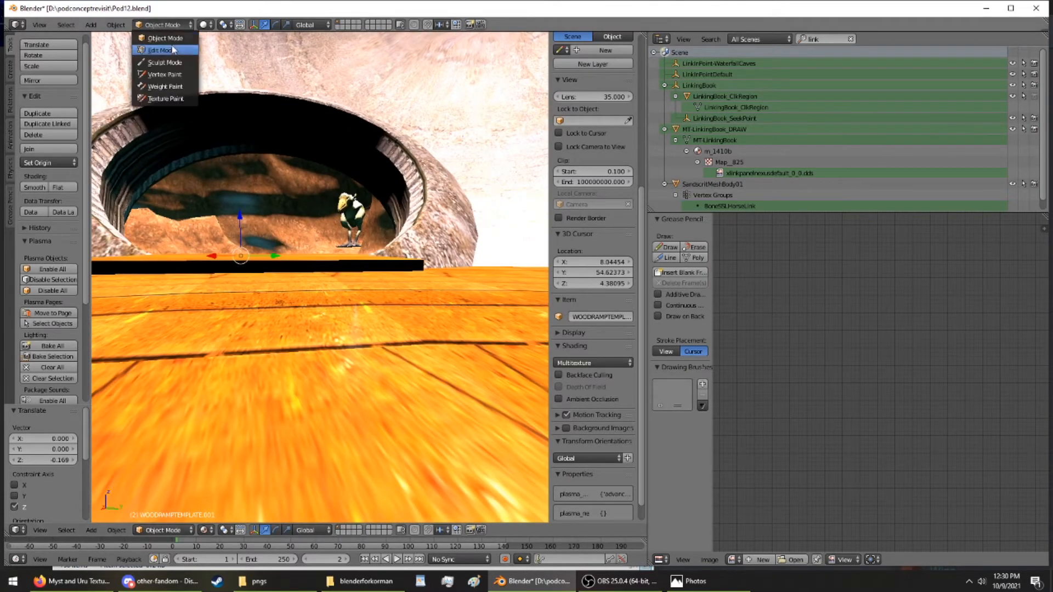
left_click(168, 50)
middle_click_drag(274, 268, 230, 307)
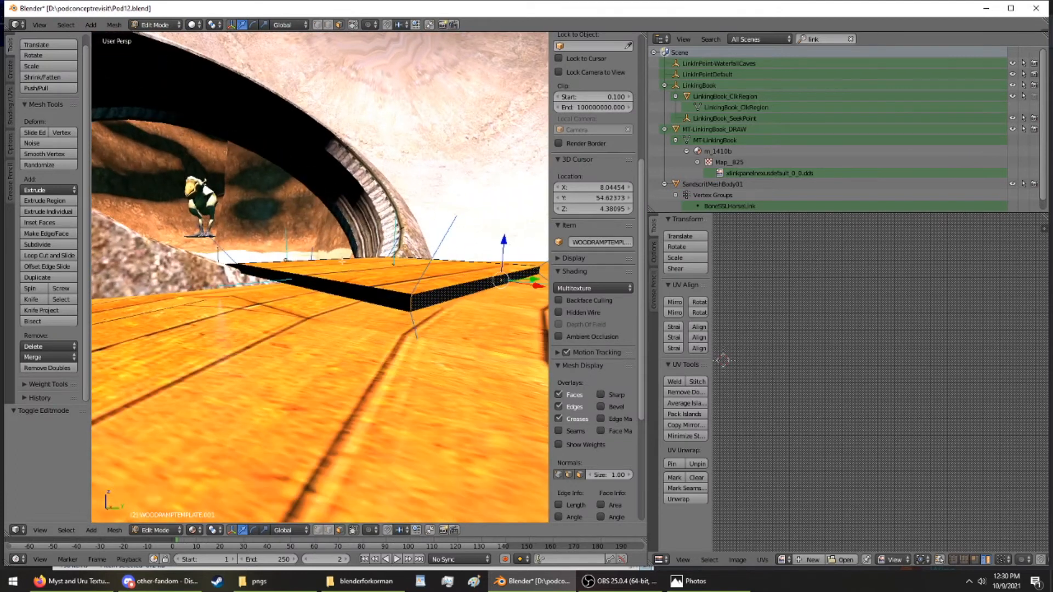
left_click_drag(501, 246, 501, 261)
Adjust the height of the ramp's outer end face and shift it by 0.618 and another 0.129 in Y
middle_click_drag(494, 263, 535, 228)
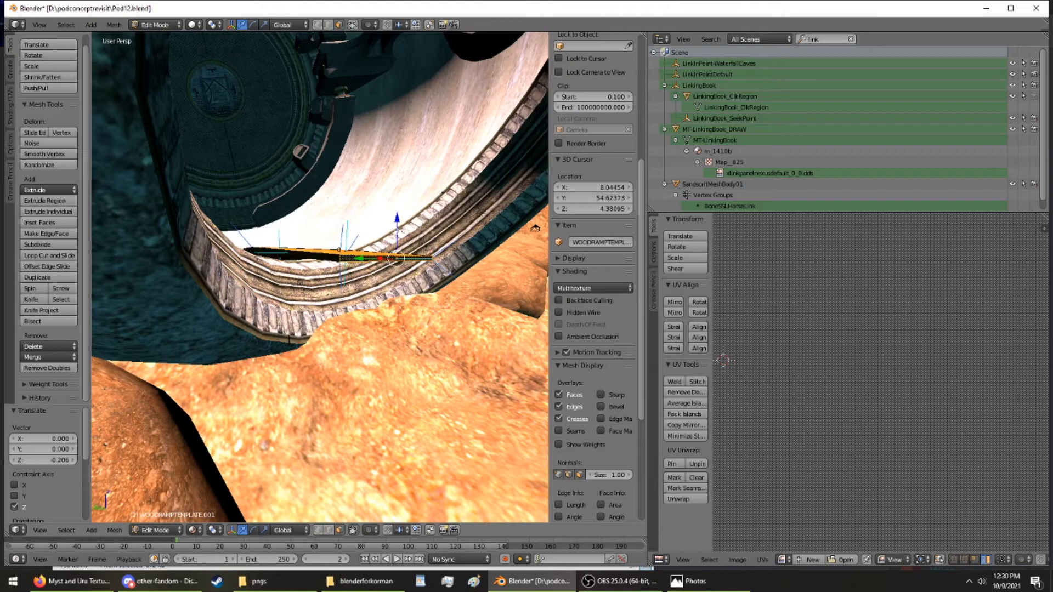
key("g")
key("z")
middle_click_drag(534, 228, 431, 300)
left_click_drag(386, 161, 289, 163)
middle_click_drag(289, 164, 348, 197)
middle_click_drag(214, 159, 291, 187, "shift")
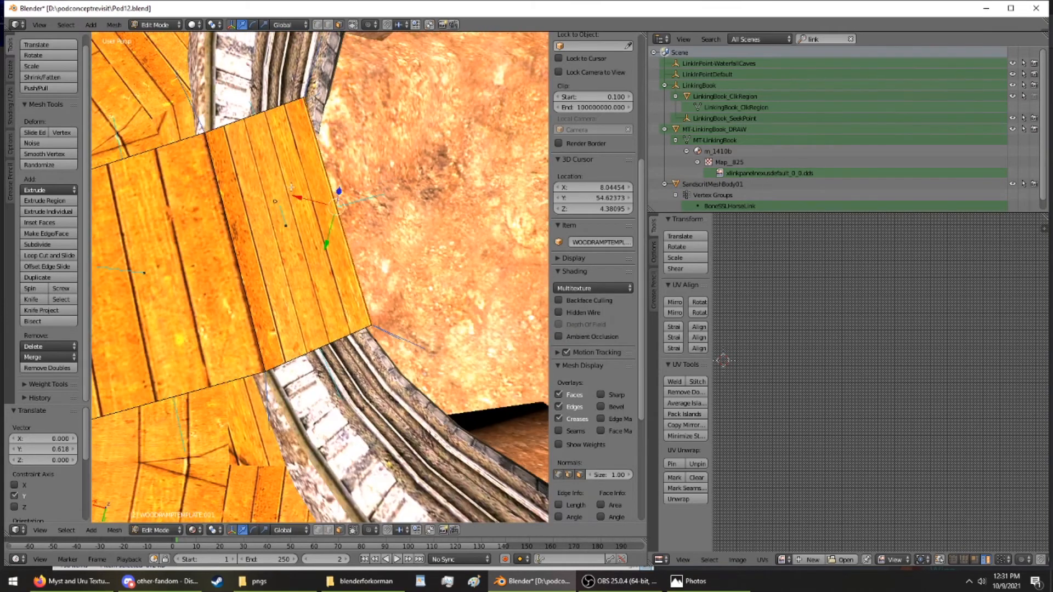
left_click_drag(330, 232, 327, 237)
Extrude the ramp's outer end face outward and adjust its height so the new section slopes toward the rocky ground
middle_click_drag(328, 237, 252, 146)
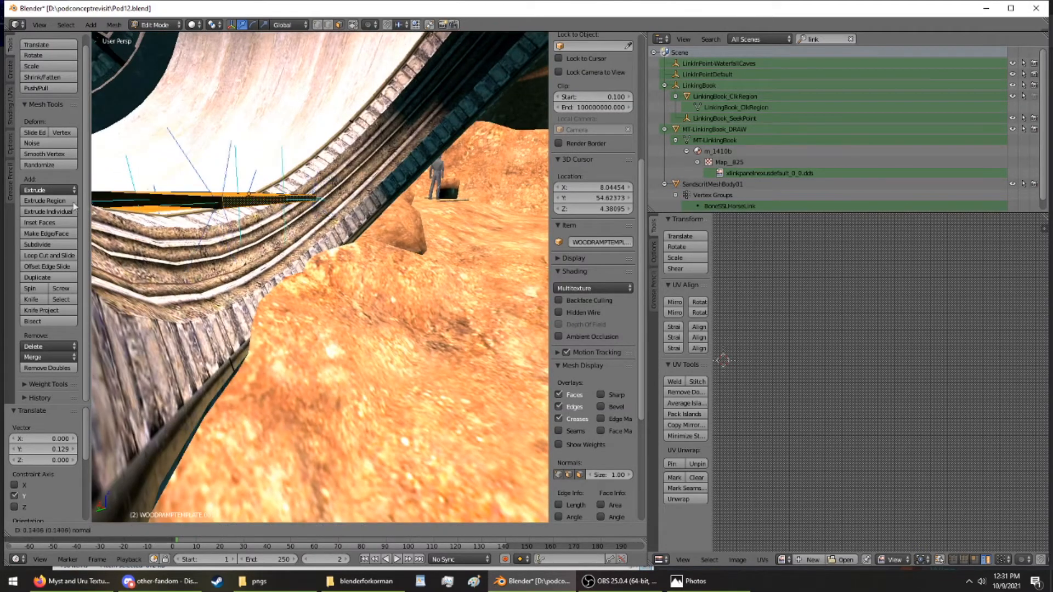
left_click(255, 223)
middle_click_drag(255, 223, 222, 235)
left_click_drag(343, 279, 346, 359)
middle_click_drag(346, 359, 418, 283)
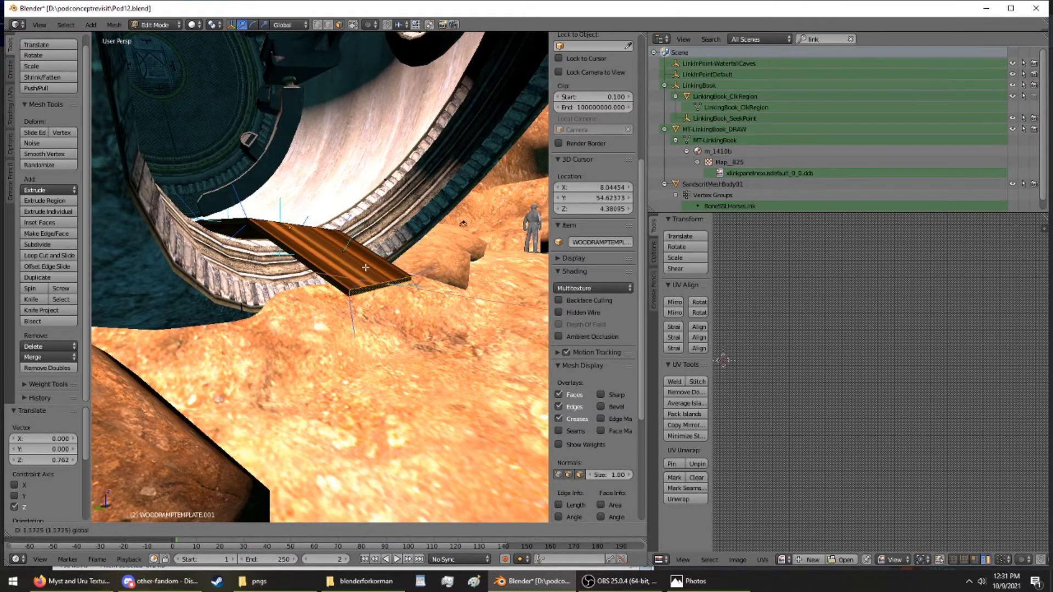
middle_click_drag(464, 224, 325, 187)
Shift the extruded section's end face by 0.340 and another 0.090 in Y
middle_click_drag(107, 206, 437, 228)
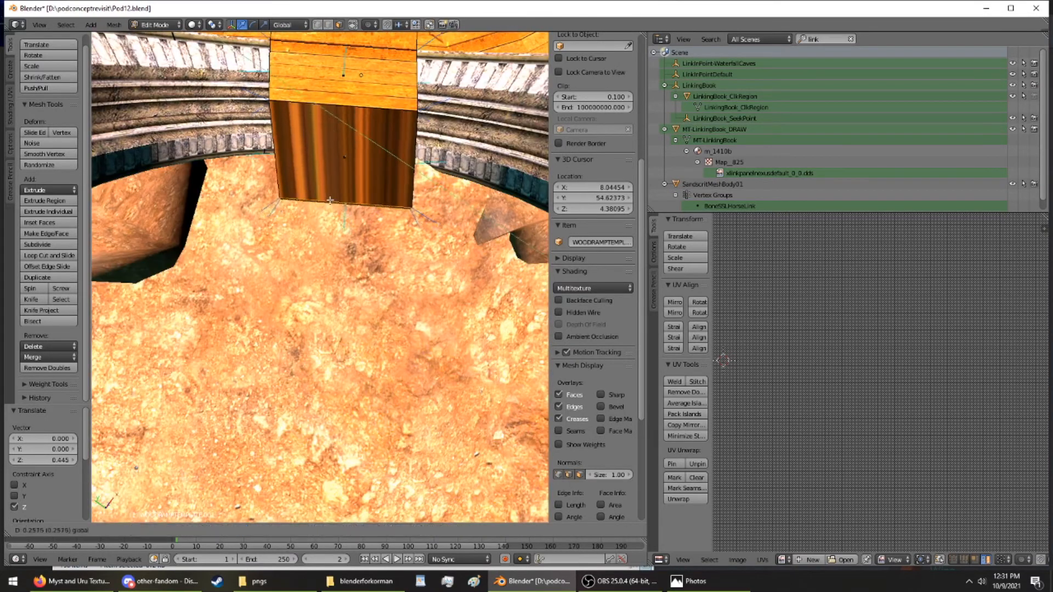
middle_click_drag(328, 201, 418, 201)
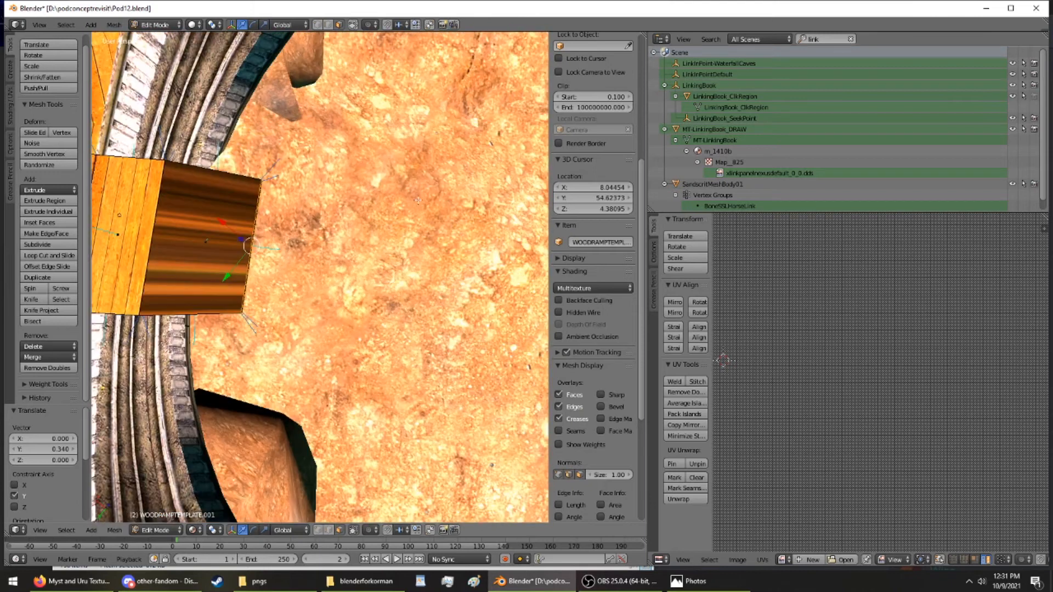
key("g")
key("y")
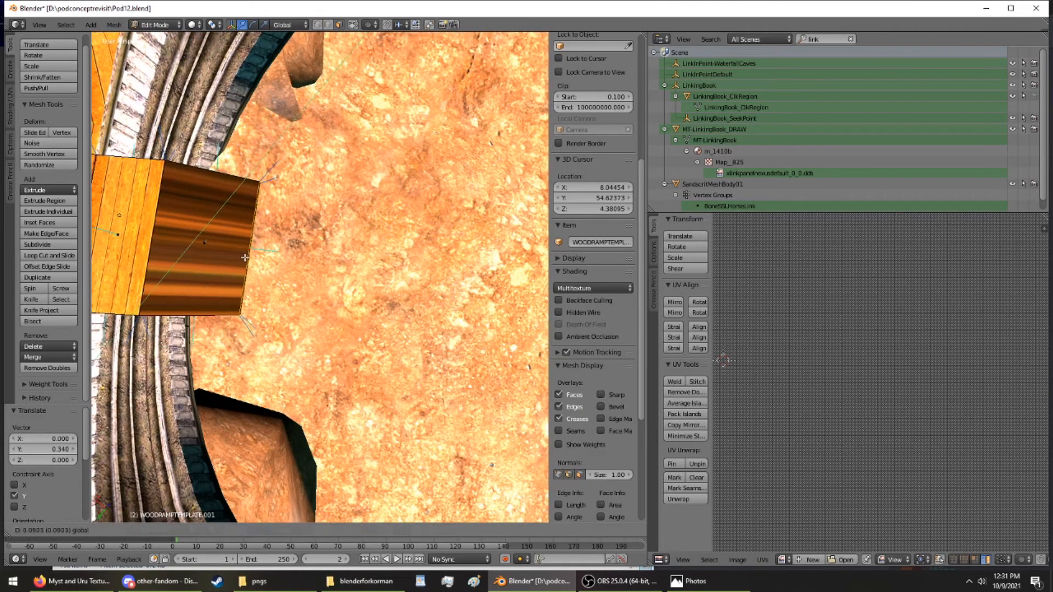
left_click(244, 257)
Extrude the outer end face again by about 2.5, fit its height to the ground outside and shift it -0.210 in Y
left_click(43, 201)
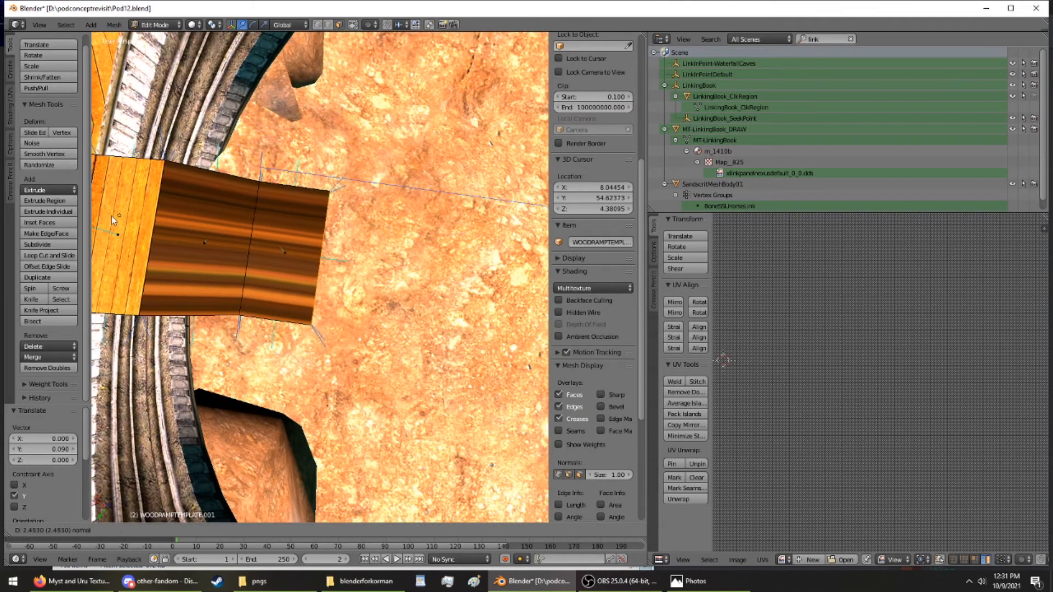
left_click(132, 229)
middle_click_drag(258, 258, 350, 213)
left_click_drag(363, 179, 320, 232)
middle_click_drag(320, 232, 190, 204)
left_click_drag(303, 276, 323, 268)
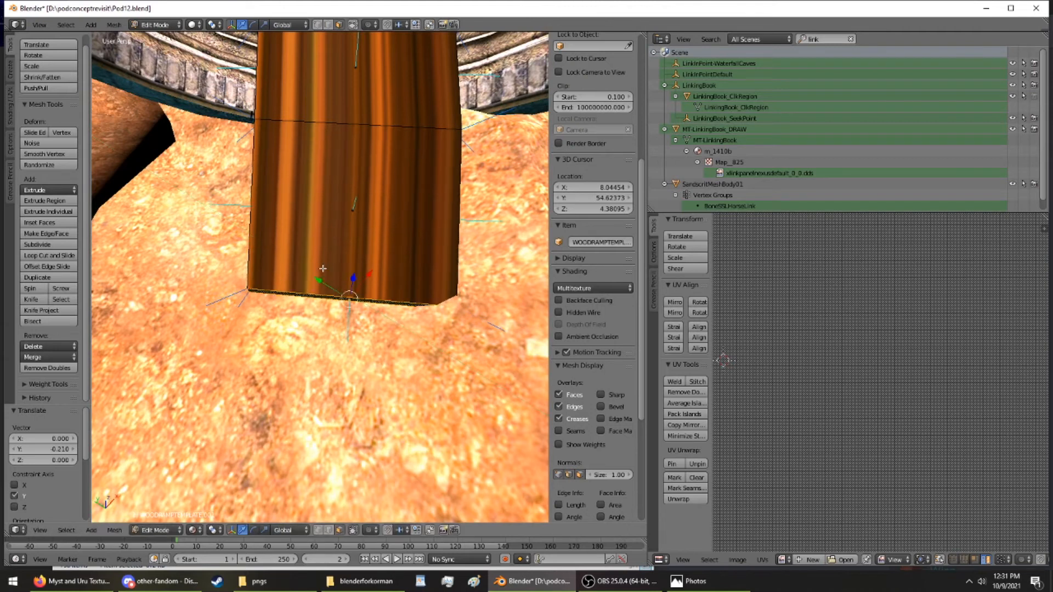
Select all faces of the ramp and reset their UV mapping
key("a")
key("u")
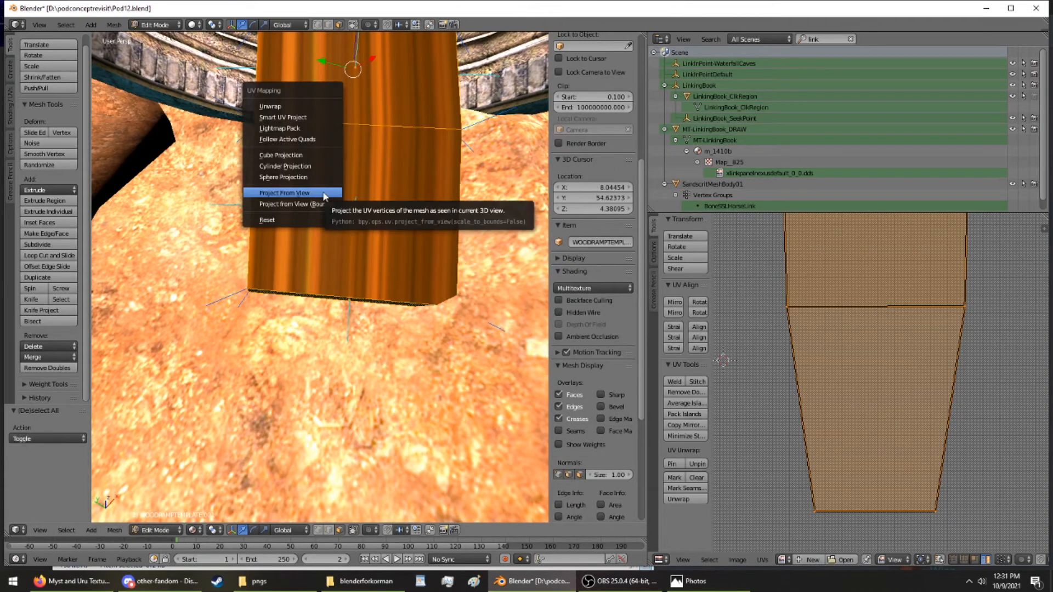
left_click(317, 226)
Isolate the ramp in local view, select its top faces along the length and project their UVs from the view
scroll(342, 216, "down", 4)
middle_click_drag(342, 216, 494, 181)
key("KP_Divide")
right_click(380, 138)
right_click(342, 321, "ctrl")
right_click(341, 364, "ctrl")
key("u")
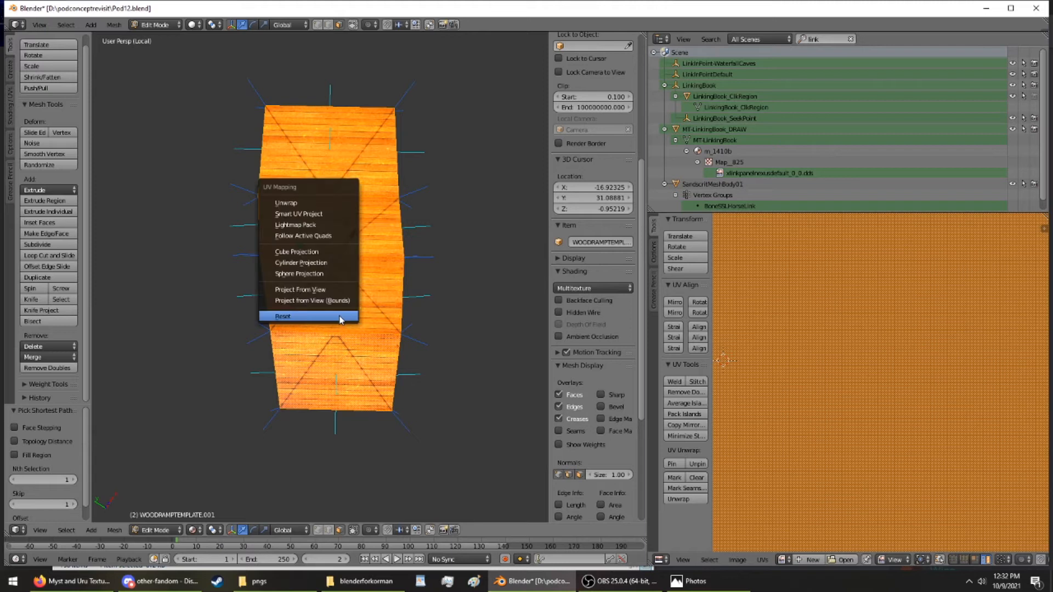
left_click(332, 300)
key("u")
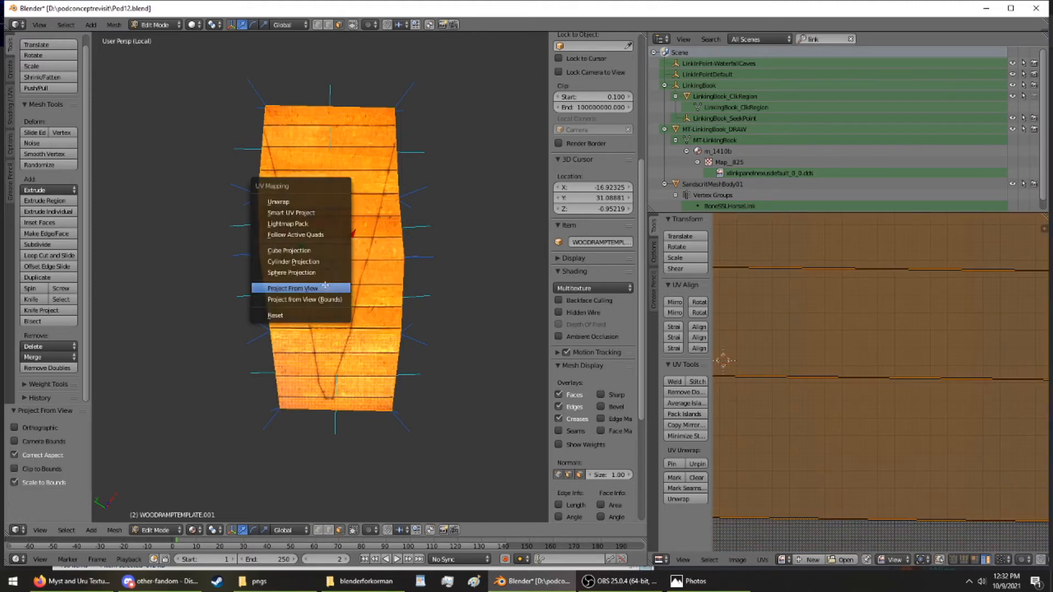
left_click(325, 288)
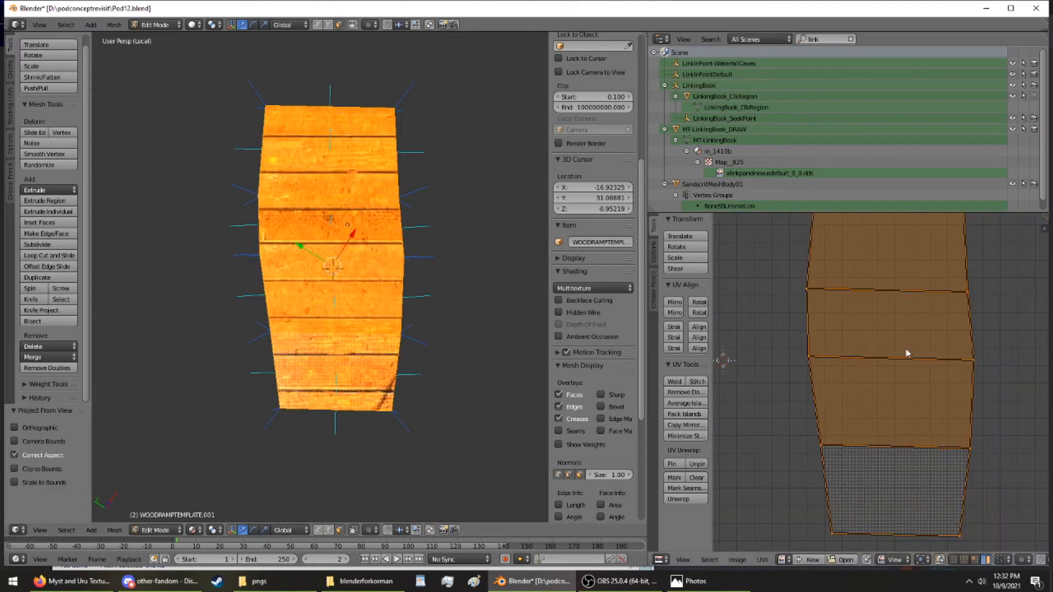
Move the projected top-face UVs by -0.044 in X and 0.008 in Y
key("g")
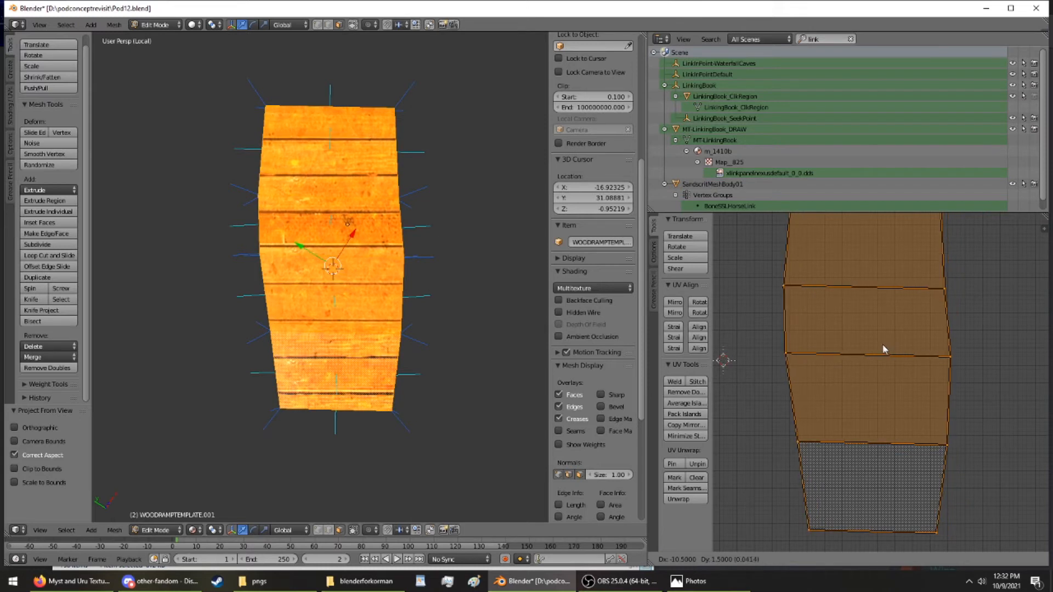
left_click(881, 348)
middle_click_drag(496, 261, 284, 177)
scroll(357, 195, "up", 2)
scroll(357, 196, "up", 1)
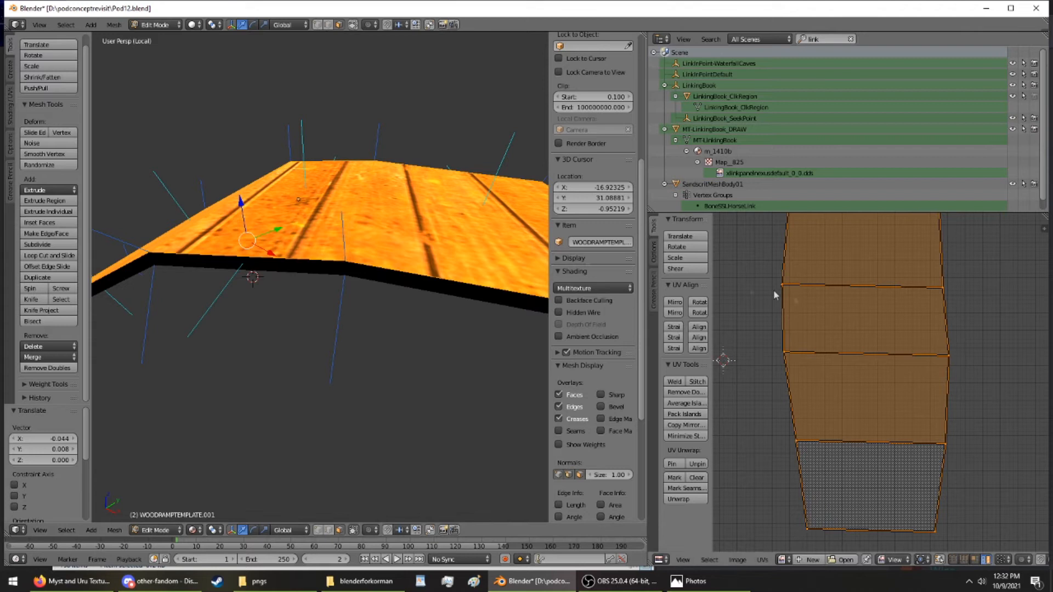
key("g")
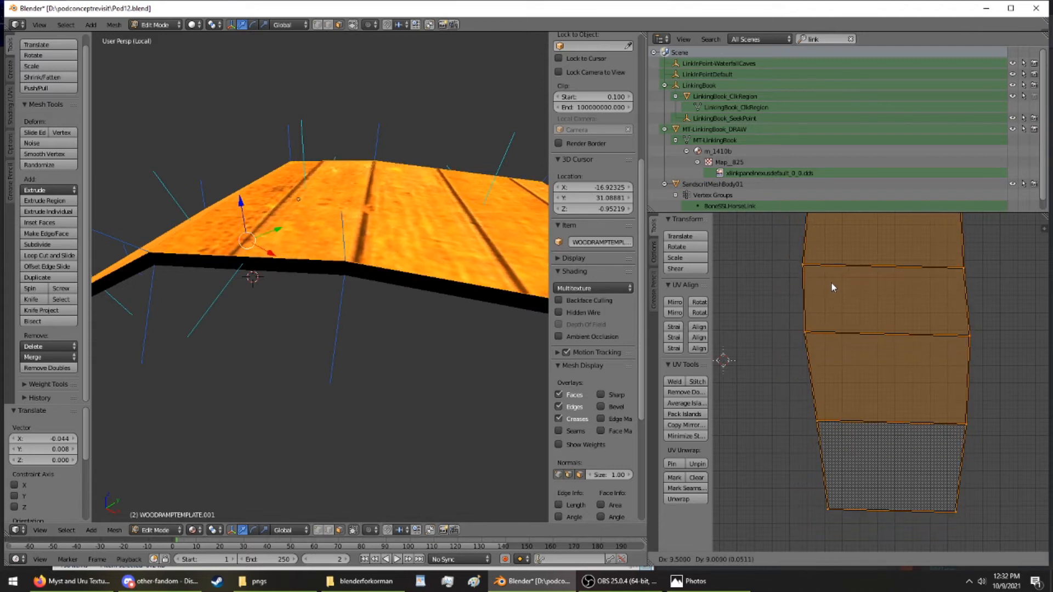
right_click(858, 514)
Show the pod12Mystfloor.png image behind the ramp's UV layout
mouse_move(476, 346)
middle_mouse_down()
mouse_move(482, 332)
mouse_move(483, 365)
middle_mouse_up()
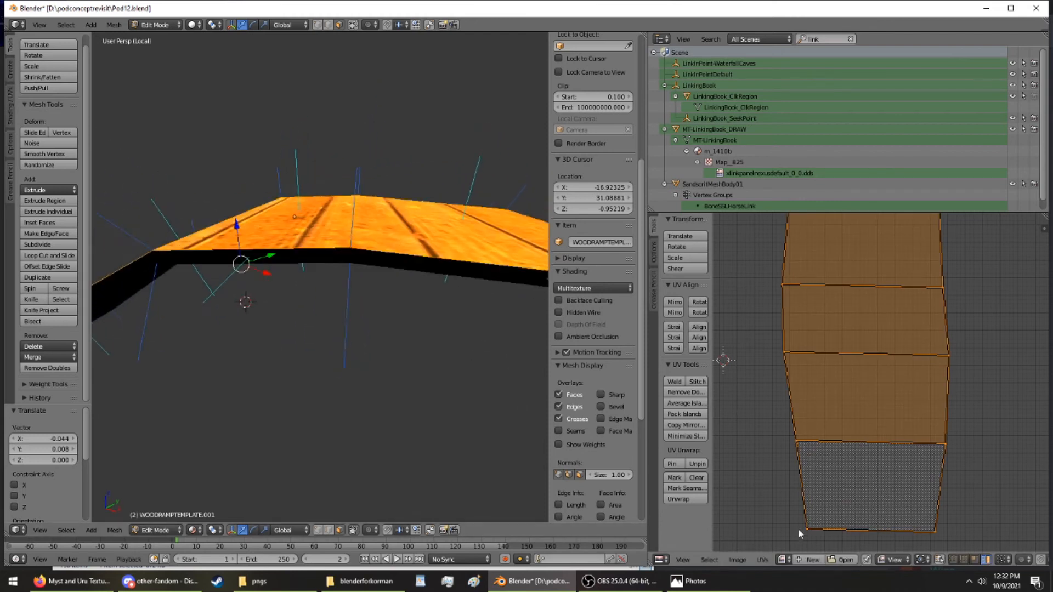
left_click(792, 560)
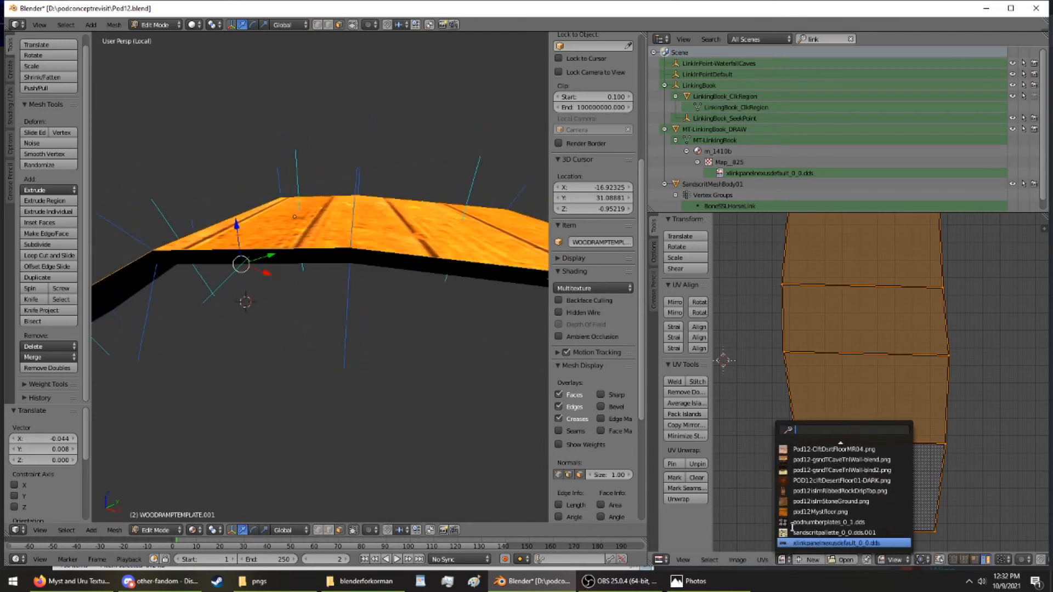
left_click(820, 512)
scroll(825, 383, "down", 5)
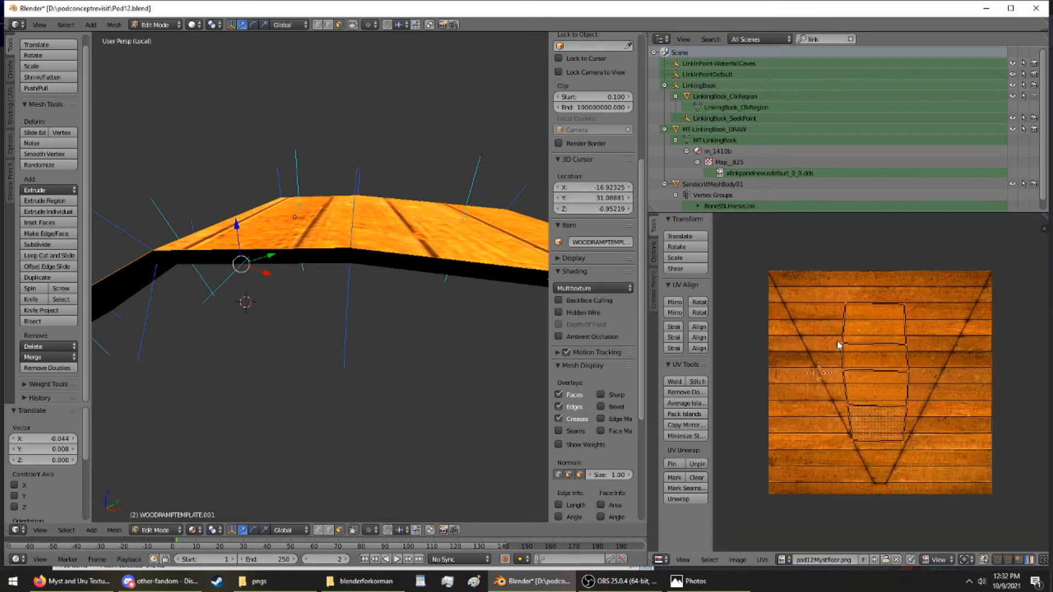
Scale the top-face UVs by 1.256 and move them -0.003 in X and 0.014 in Y
key("s")
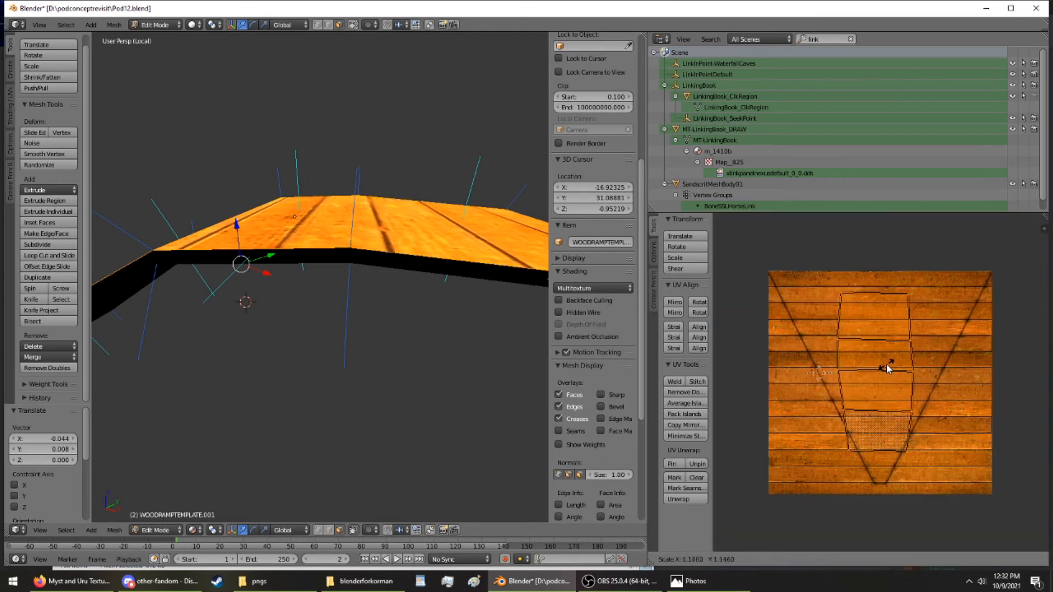
left_click(887, 364)
scroll(886, 362, "up", 2)
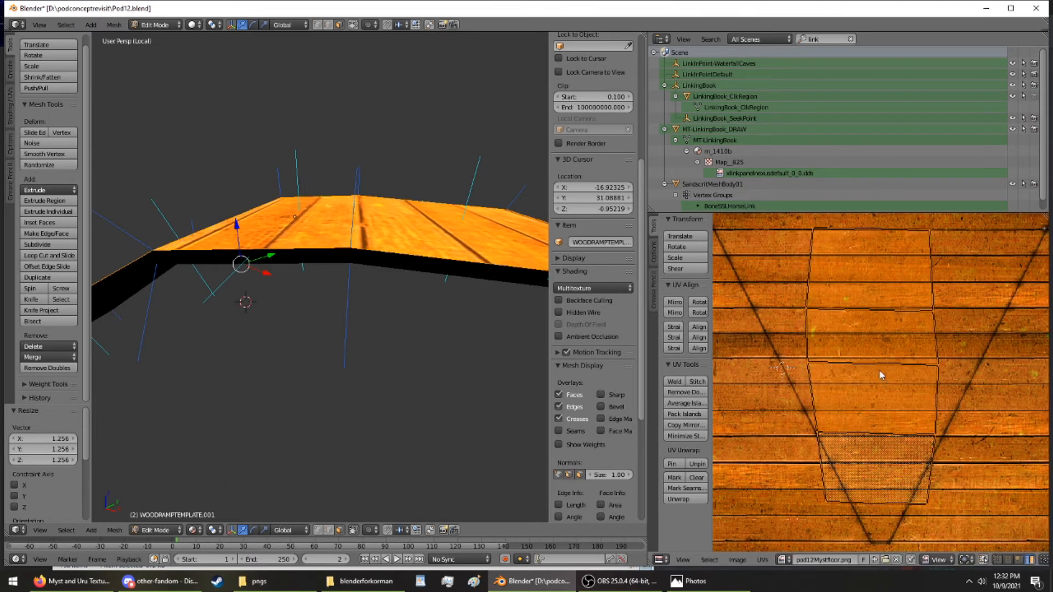
key("g")
left_click(879, 370)
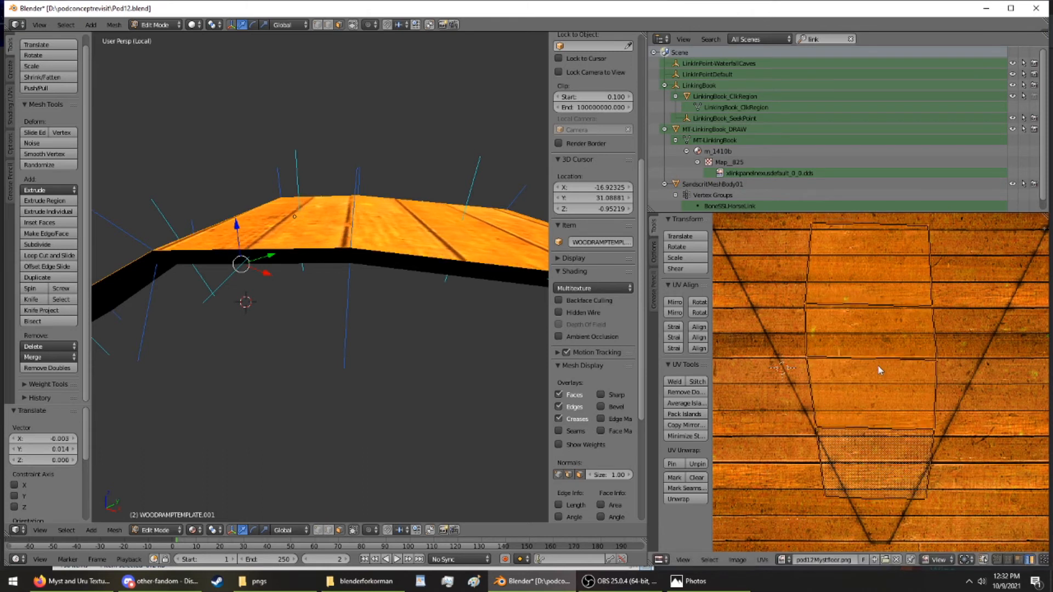
Nudge UV vertices of the ramp's upper cross edges onto plank seams, by 0.004, -0.007 and by -0.005, -0.017
scroll(873, 316, "up", 3)
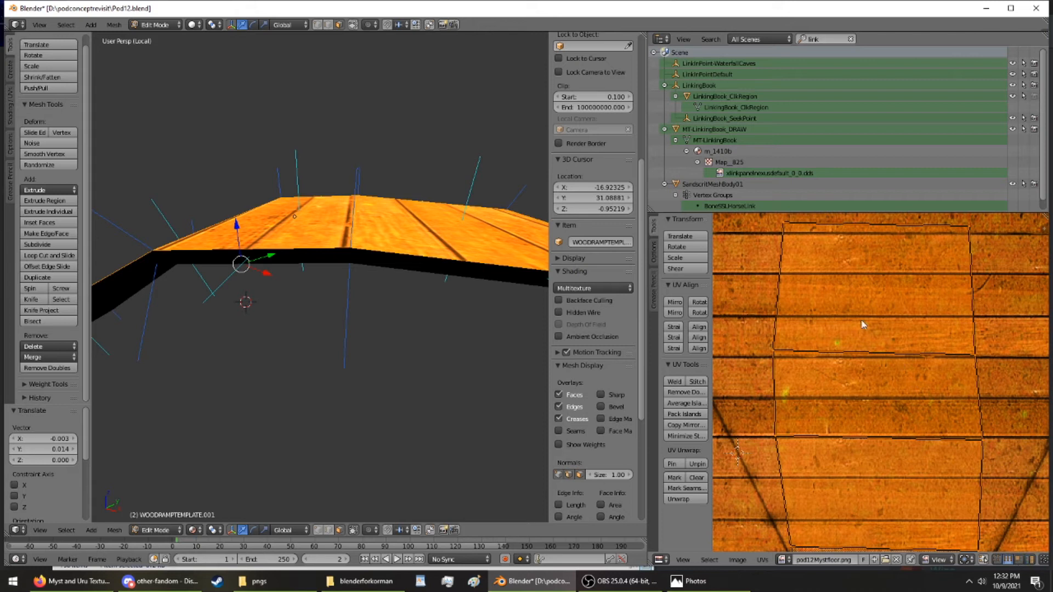
key("g")
left_click(862, 358)
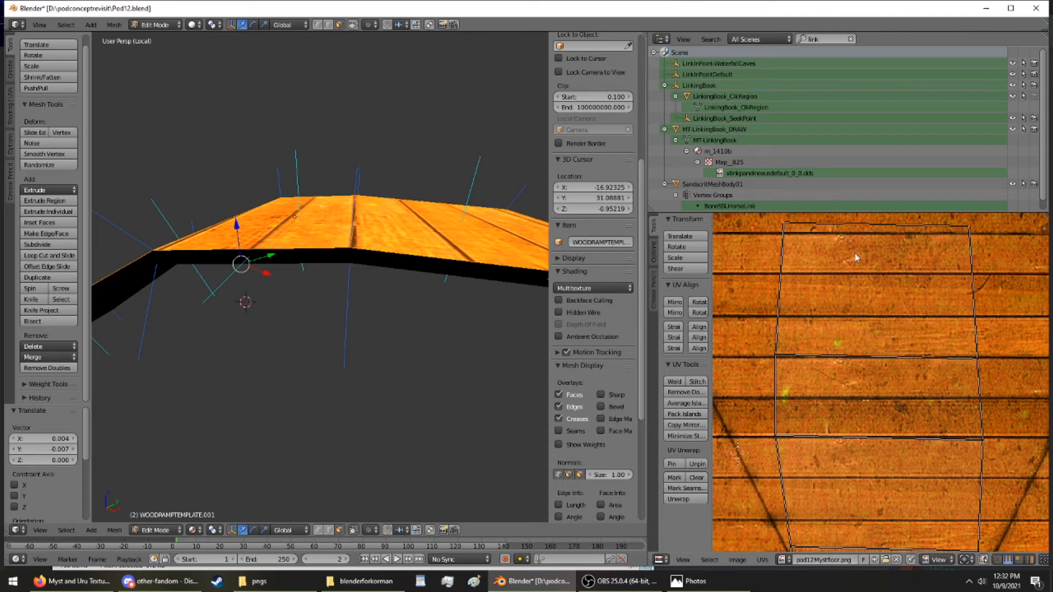
key("g")
left_click(861, 235)
Align the UV vertices of the last ramp section's cross edges with the plank seams
middle_click_drag(867, 294, 835, 518)
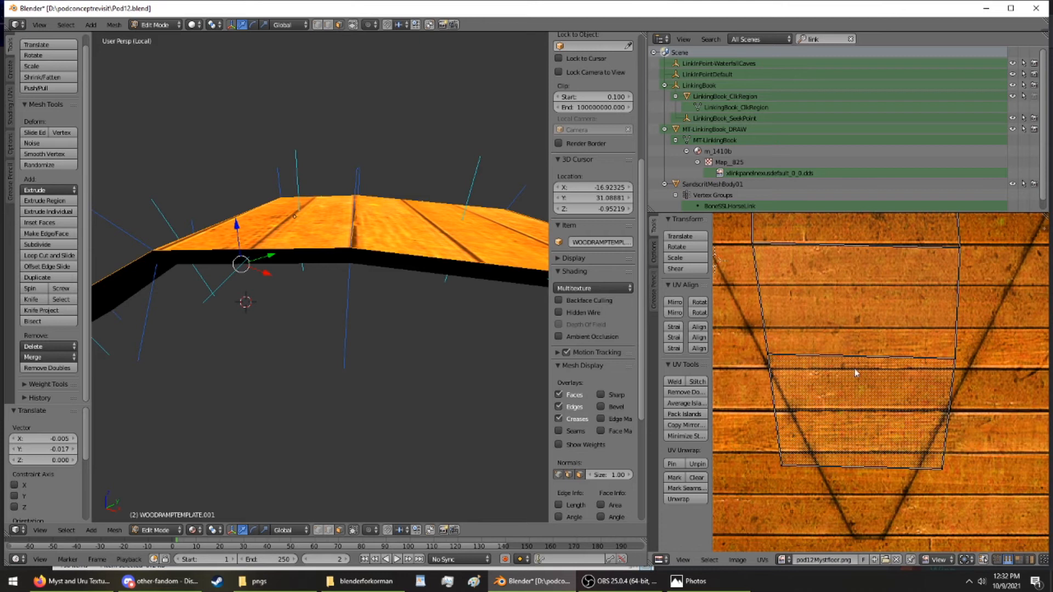
key("g")
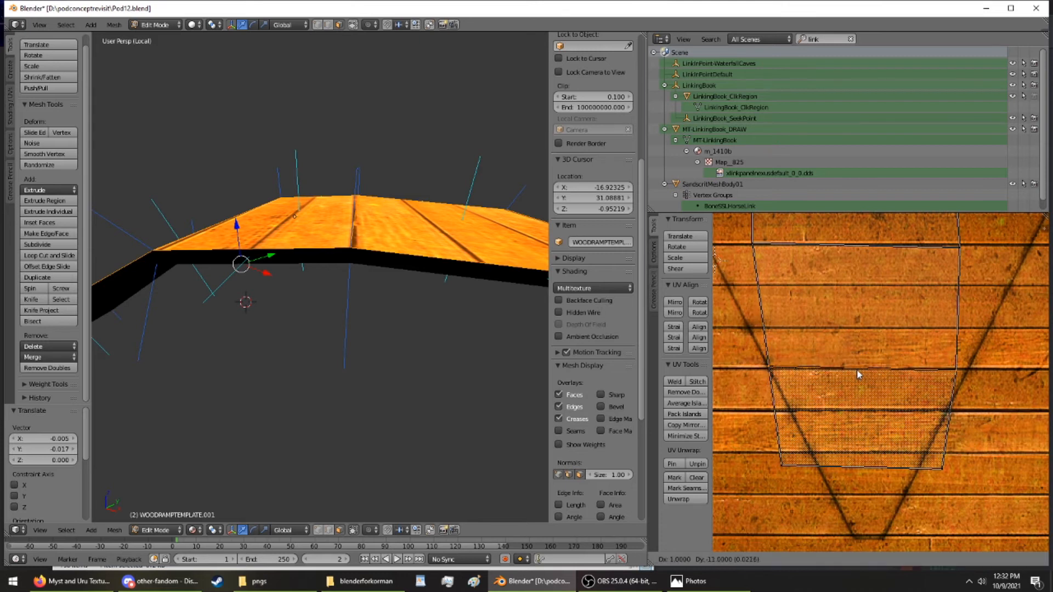
left_click(889, 457)
middle_click_drag(379, 384, 417, 379)
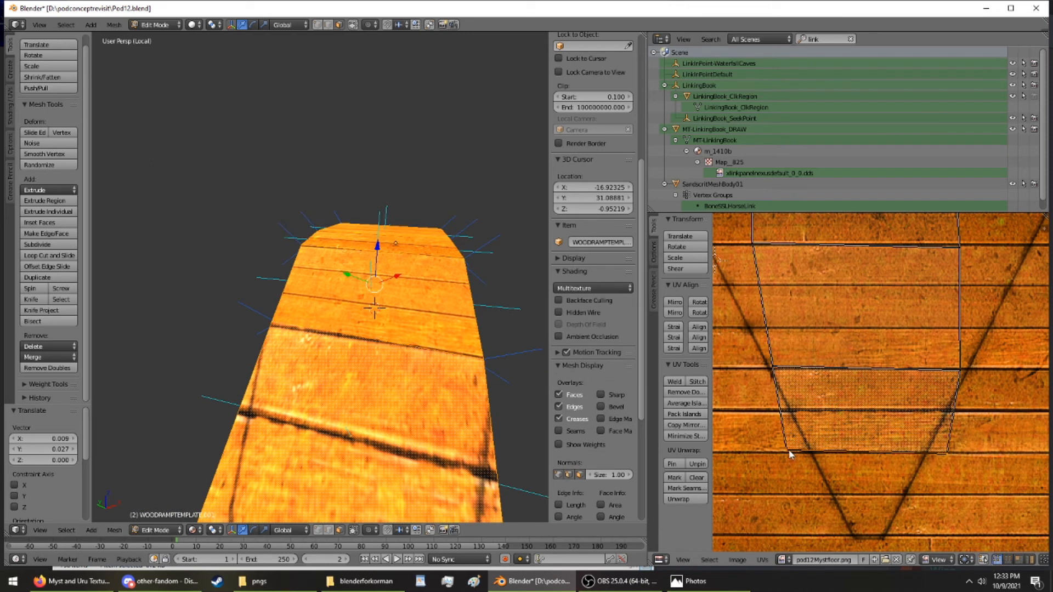
Move the lower section's UV corners onto the texture's diagonal V lines along the plank seams
key("g")
left_click(815, 457)
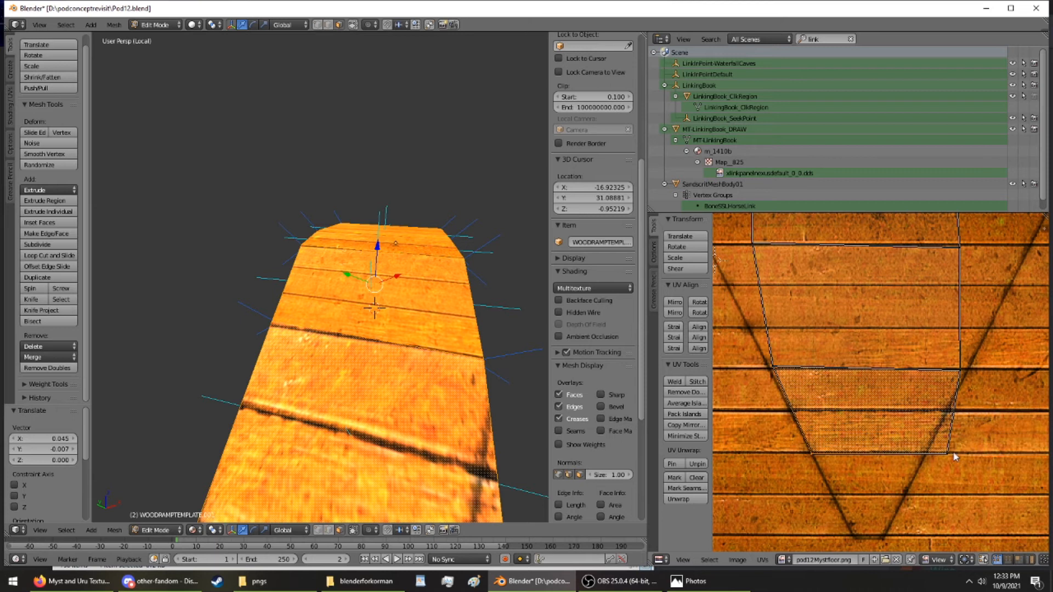
key("g")
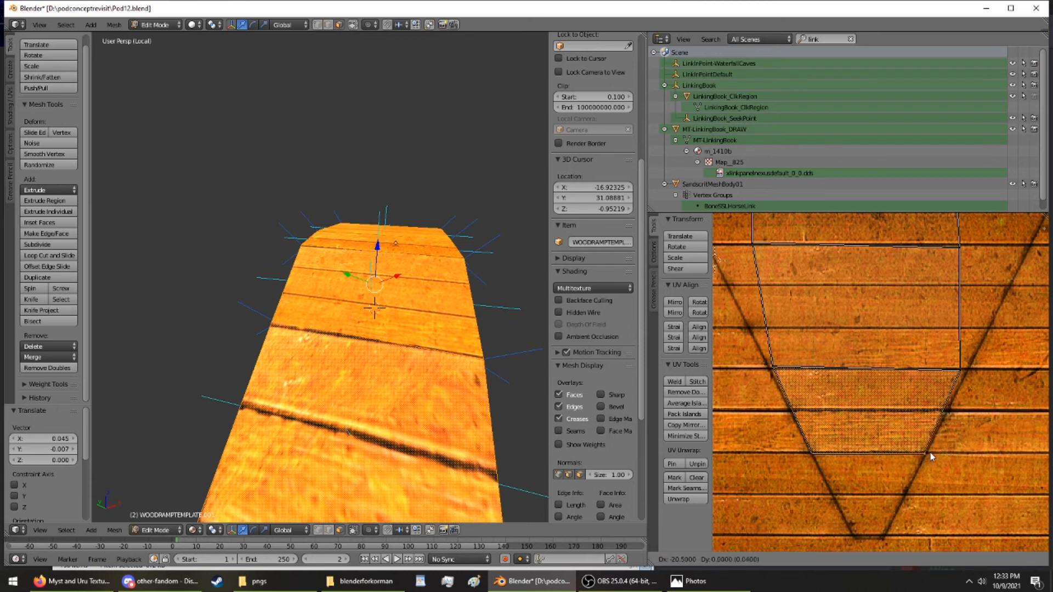
left_click(930, 452)
key("g")
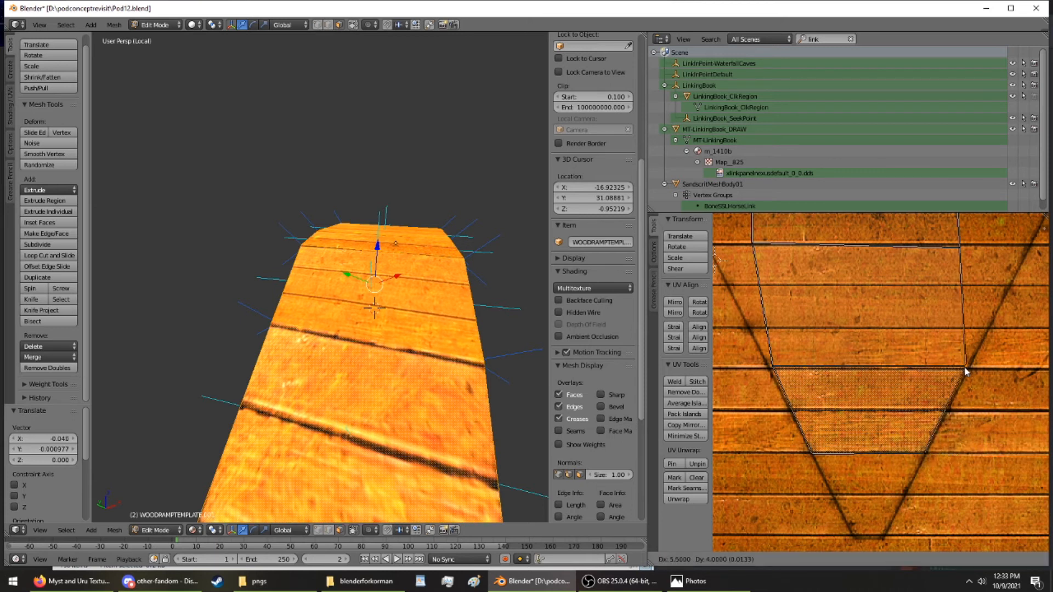
left_click(969, 370)
scroll(950, 354, "down", 2)
scroll(950, 358, "down", 1)
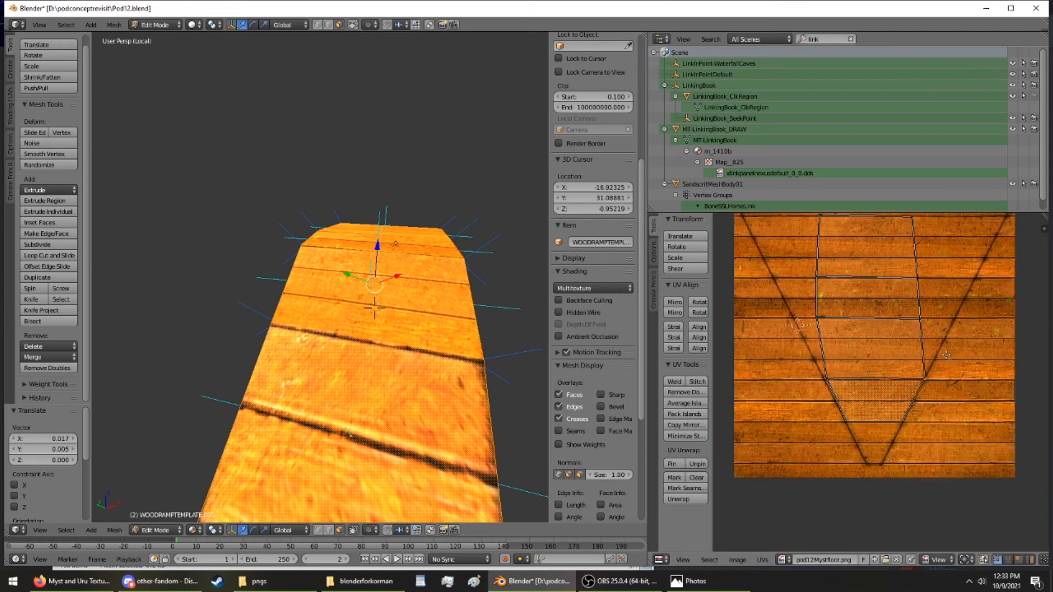
Return to Object Mode, leave local view and apply smooth shading to the outer ramp
middle_click_drag(949, 357, 950, 398)
middle_click_drag(488, 346, 278, 353)
scroll(267, 331, "down", 2)
left_click(167, 25)
left_click(175, 38)
middle_click_drag(192, 54, 300, 524)
key("KP_Divide")
left_click(25, 188)
Apply smooth shading to the round wooden floor FLOOR1 and the inner ramp leading to the podium
middle_click_drag(337, 160, 349, 299, "shift")
scroll(349, 301, "up", 3)
right_click(319, 225)
left_click(36, 189)
middle_click_drag(269, 173, 428, 279)
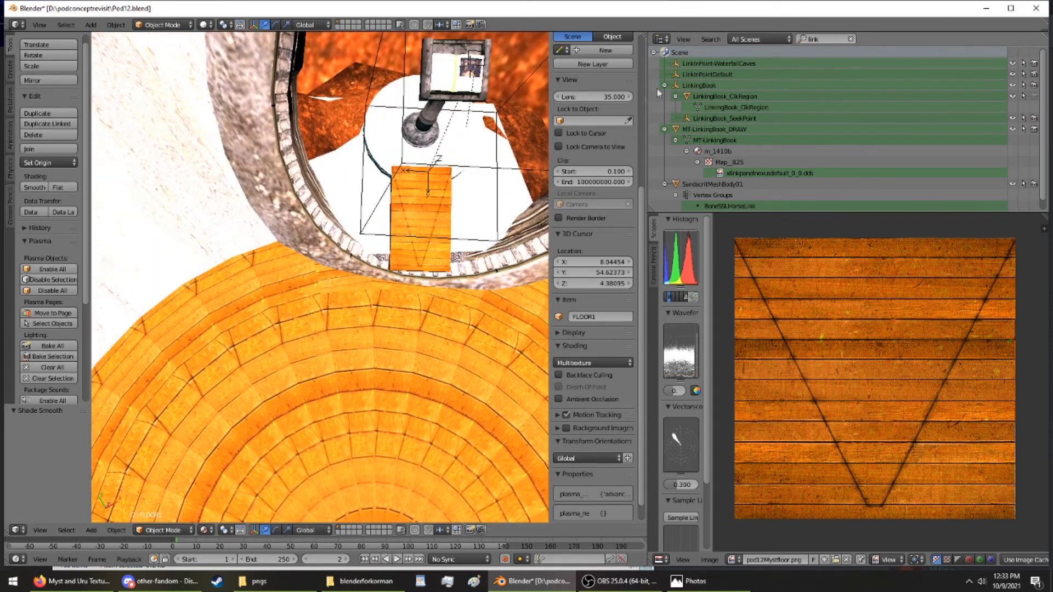
right_click(427, 262)
left_click(34, 187)
Select the linking book on the podium and apply smooth shading to it
middle_click_drag(114, 208, 221, 424)
scroll(221, 424, "down", 2)
right_click(318, 190)
right_click(174, 192)
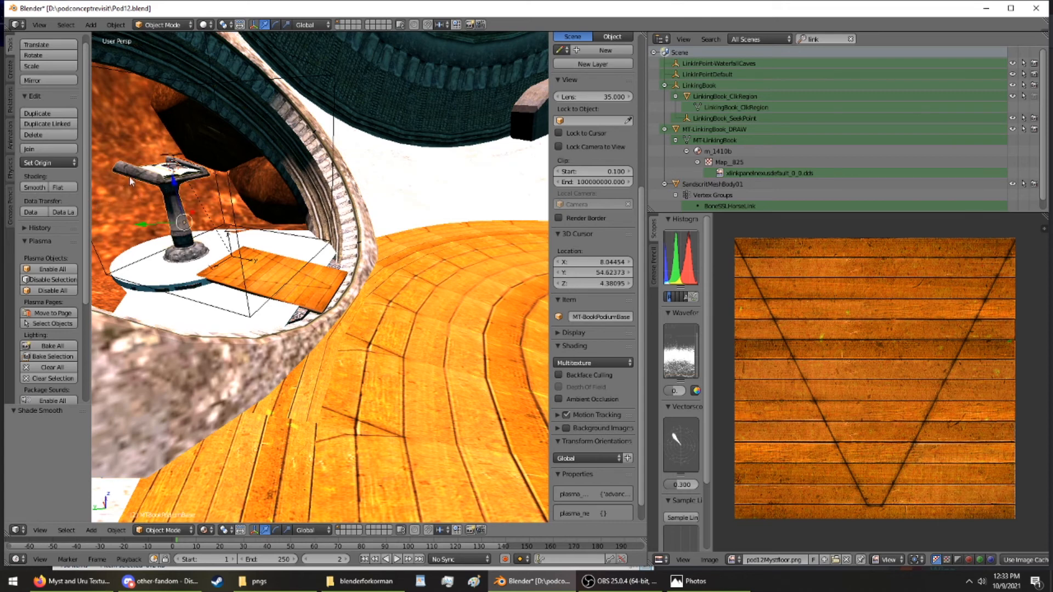
right_click(158, 168)
left_click(41, 185)
Switch the image editor area to Properties and open the World settings holding the age export options
middle_click_drag(145, 191, 425, 213, "shift")
scroll(411, 193, "down", 5)
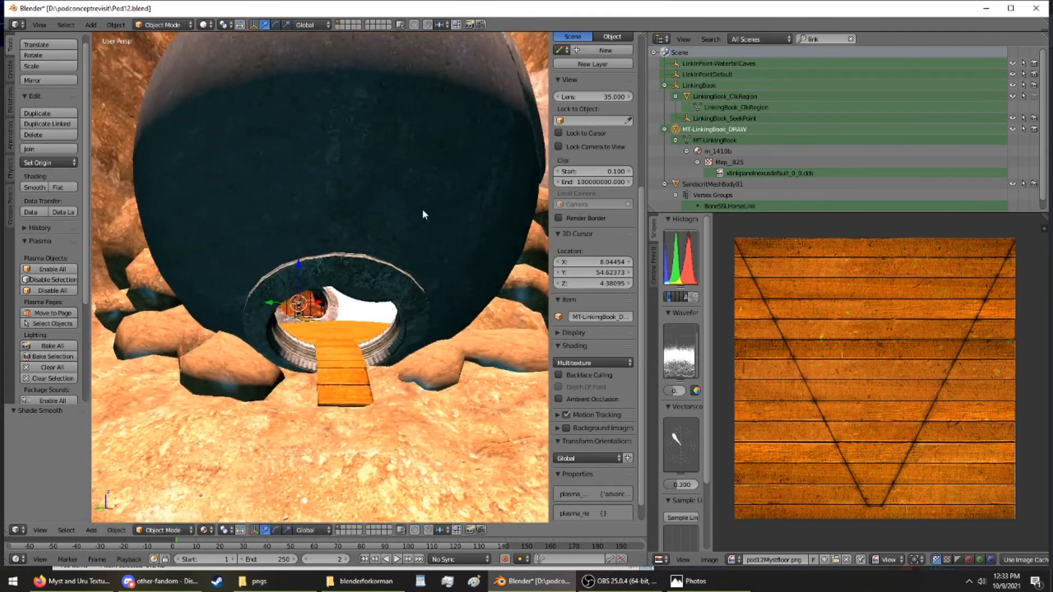
left_click(664, 560)
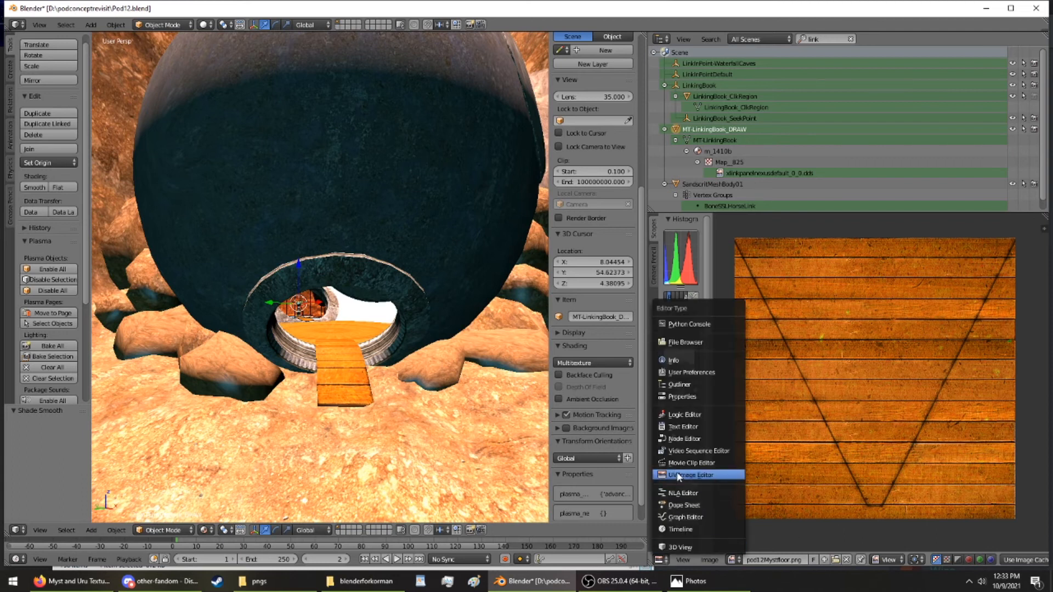
left_click(663, 397)
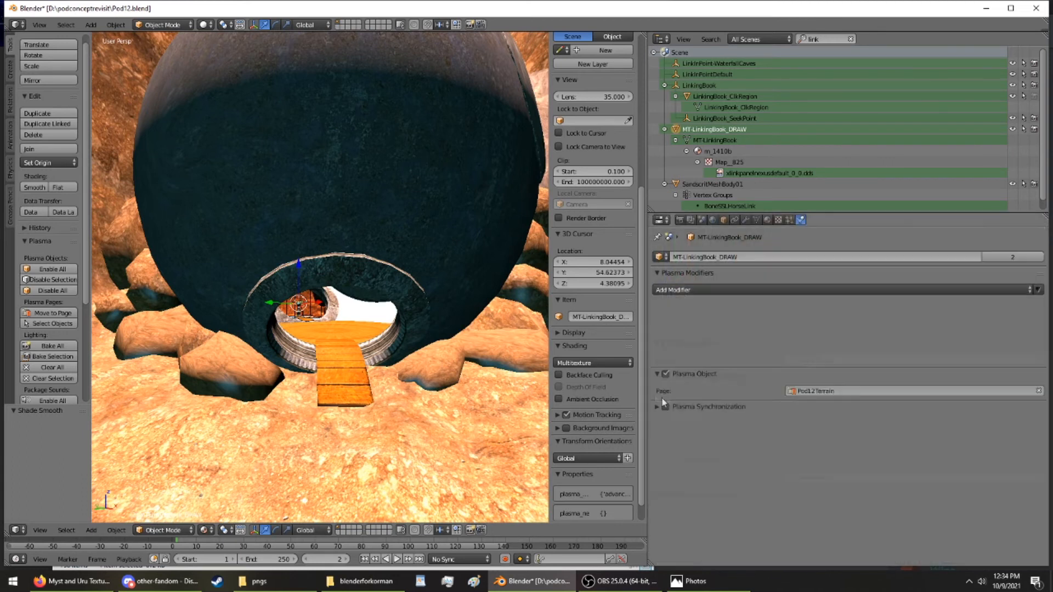
scroll(494, 328, "up", 5)
middle_click_drag(464, 331, 447, 313)
left_click(713, 219)
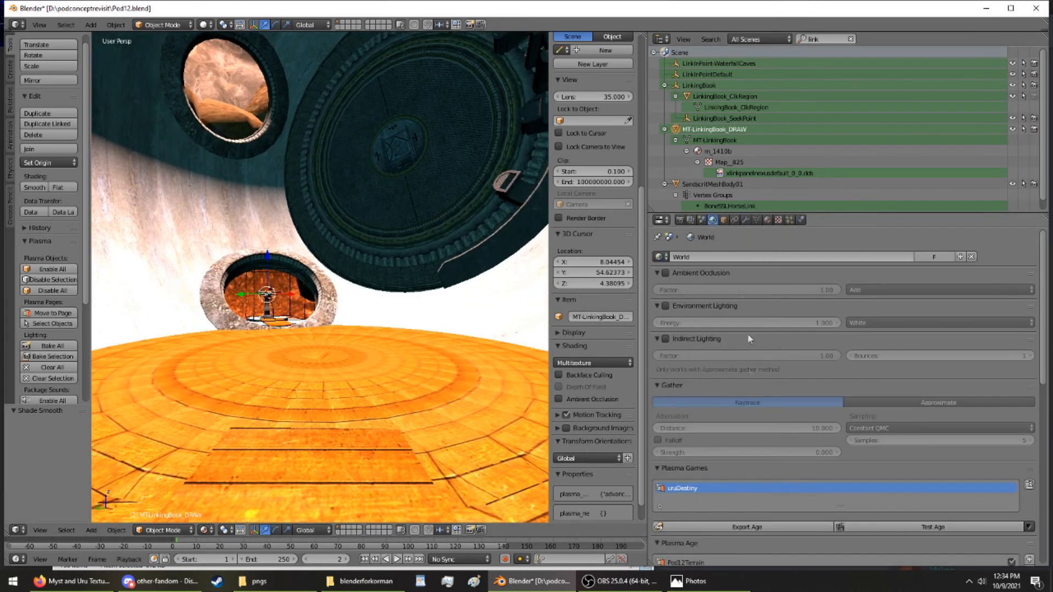
Export the Uru age and save the scene over the existing Pod12.blend file
left_click(752, 526)
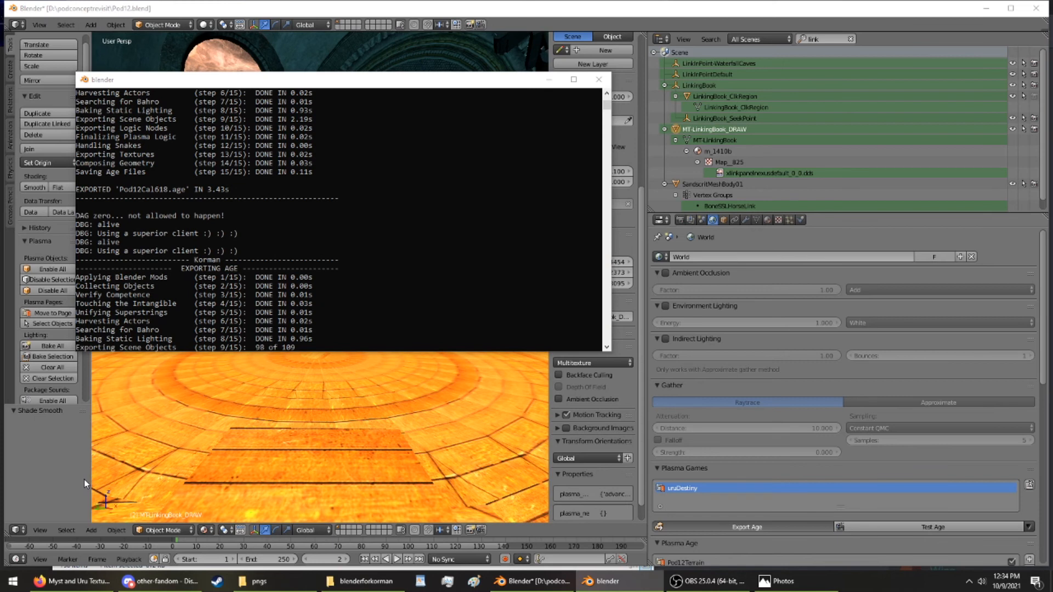
key("ctrl+s")
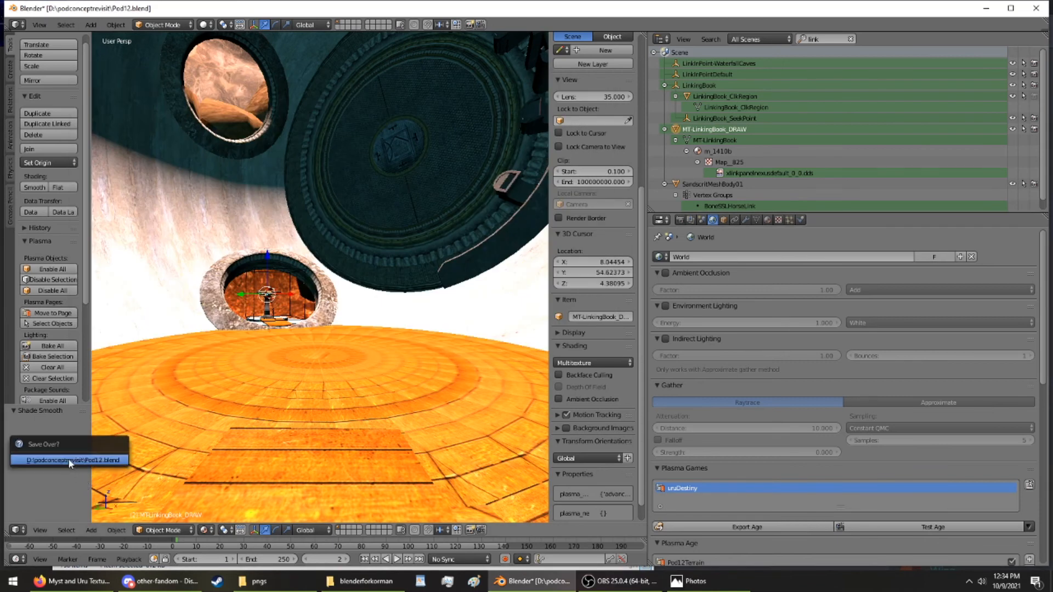
left_click(68, 460)
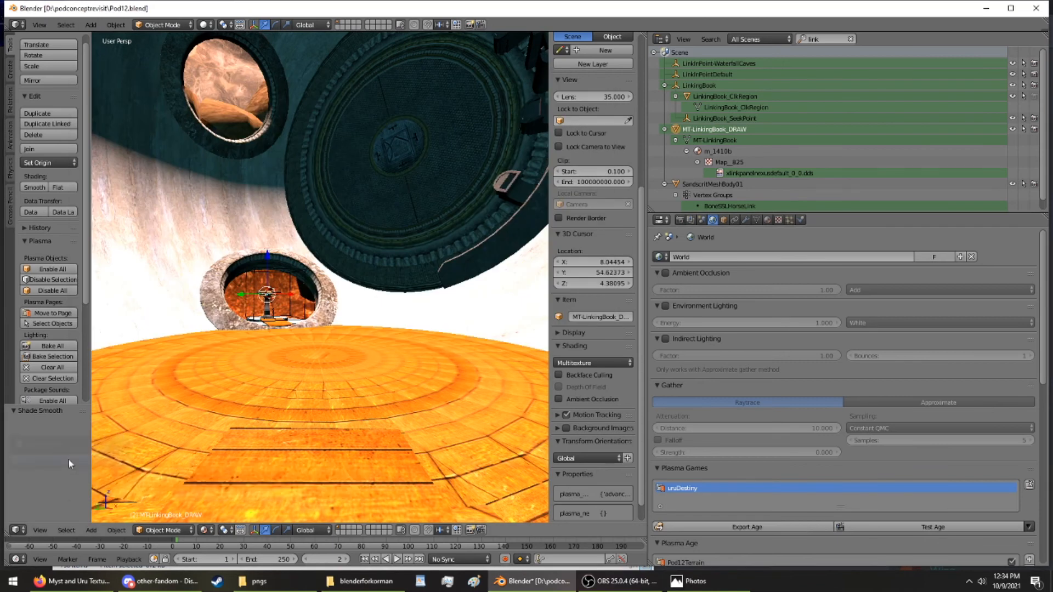
Launch the exported age in Uru Live for testing and switch to the first-person view
left_click(1029, 527)
left_click(1016, 495)
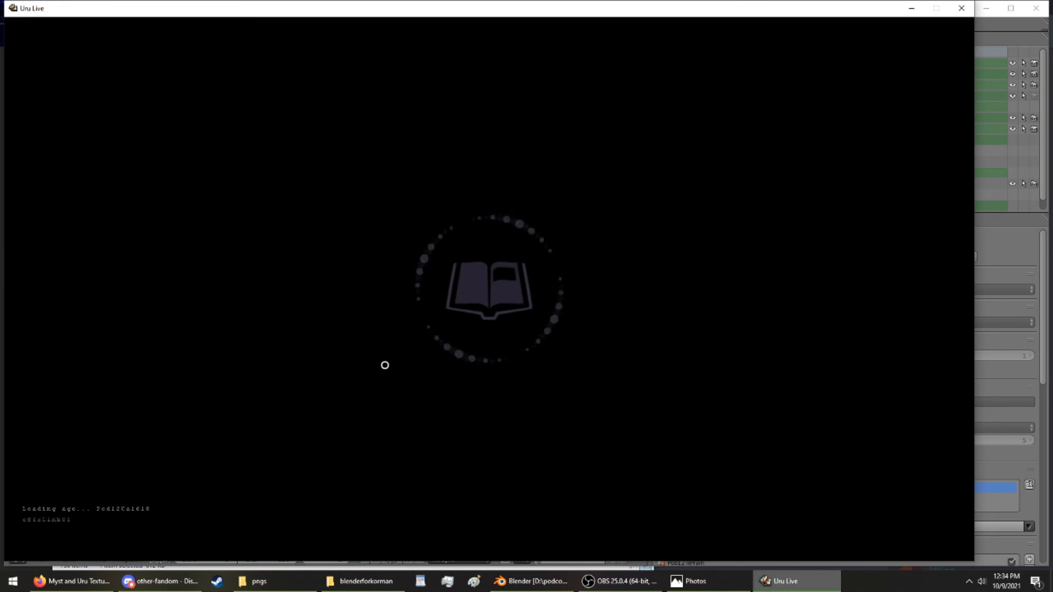
key("F1")
Walk the avatar past the pool onto the wooden ramp at the pod entrance and make it bow with the /BOW chat command
key("Right")
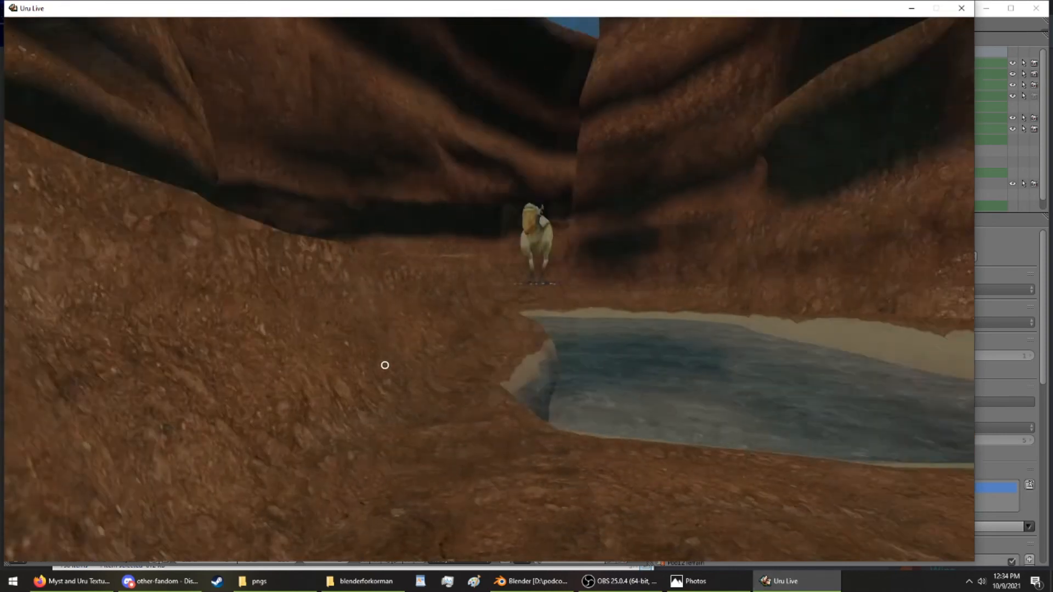
key("Up")
key("Up")
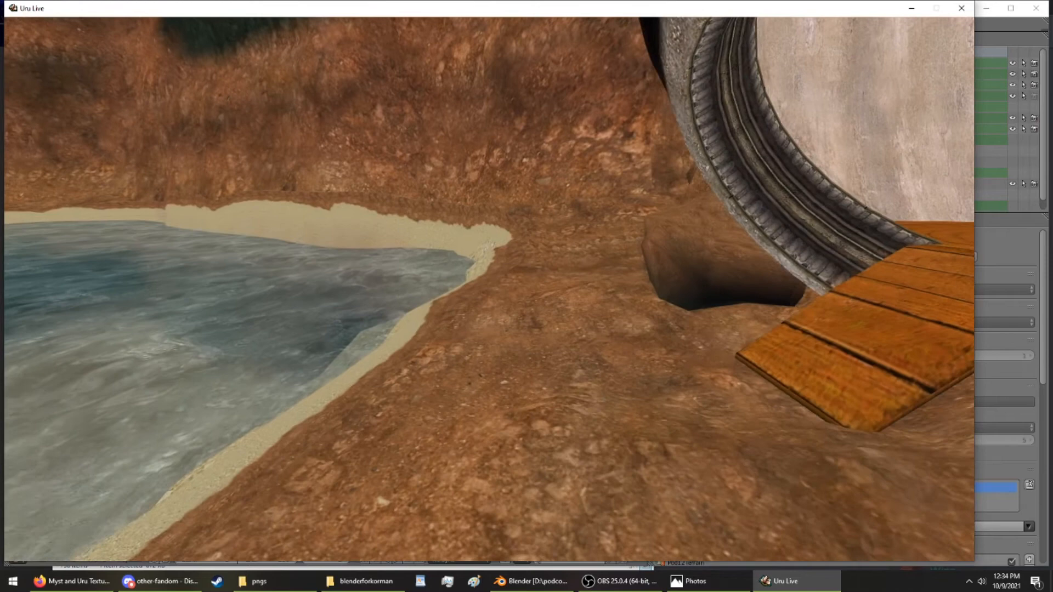
key("Right")
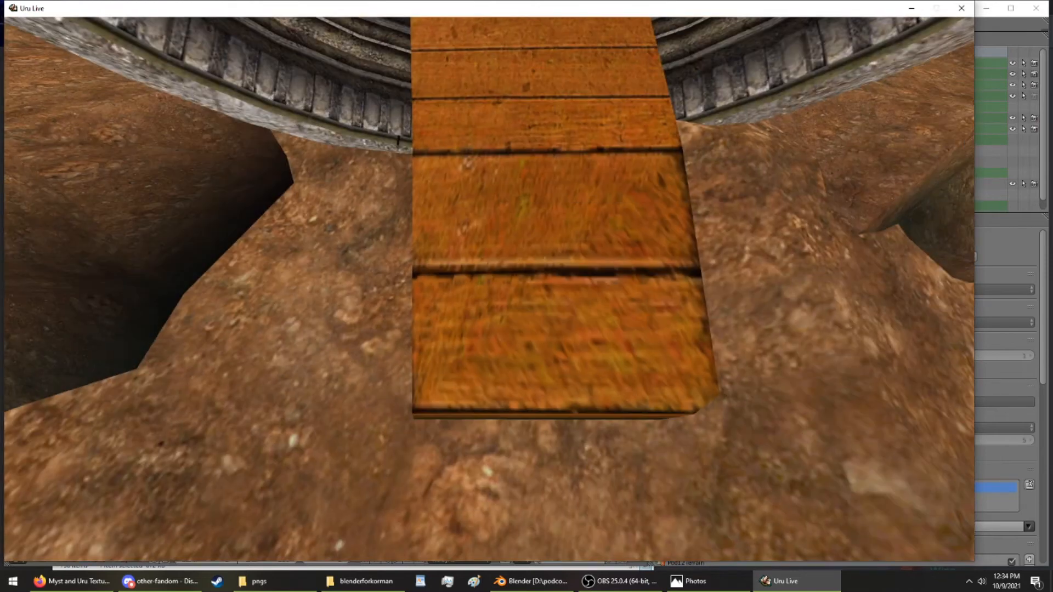
key("Up")
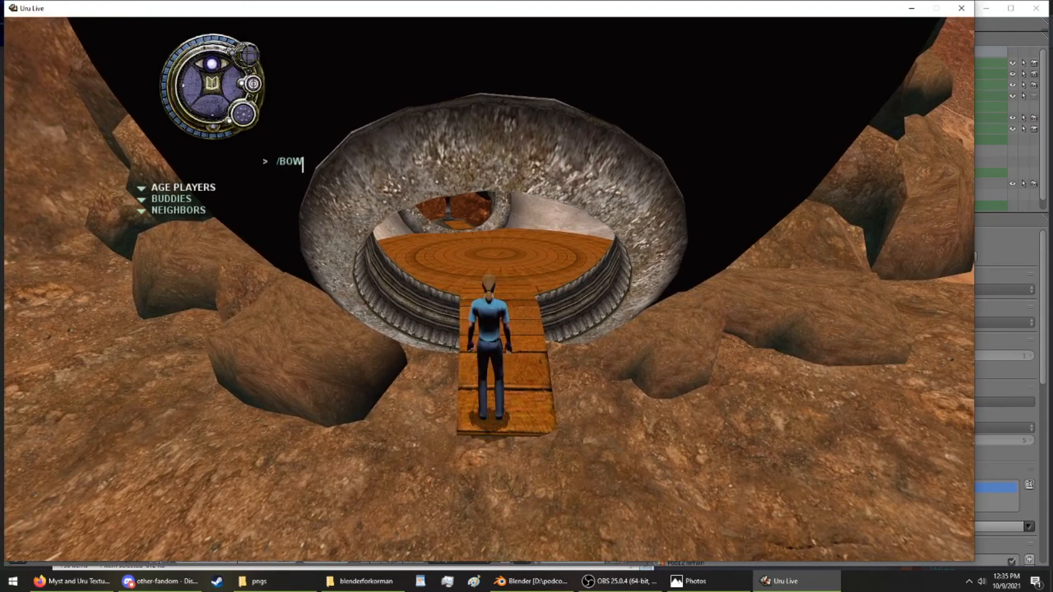
key("Return")
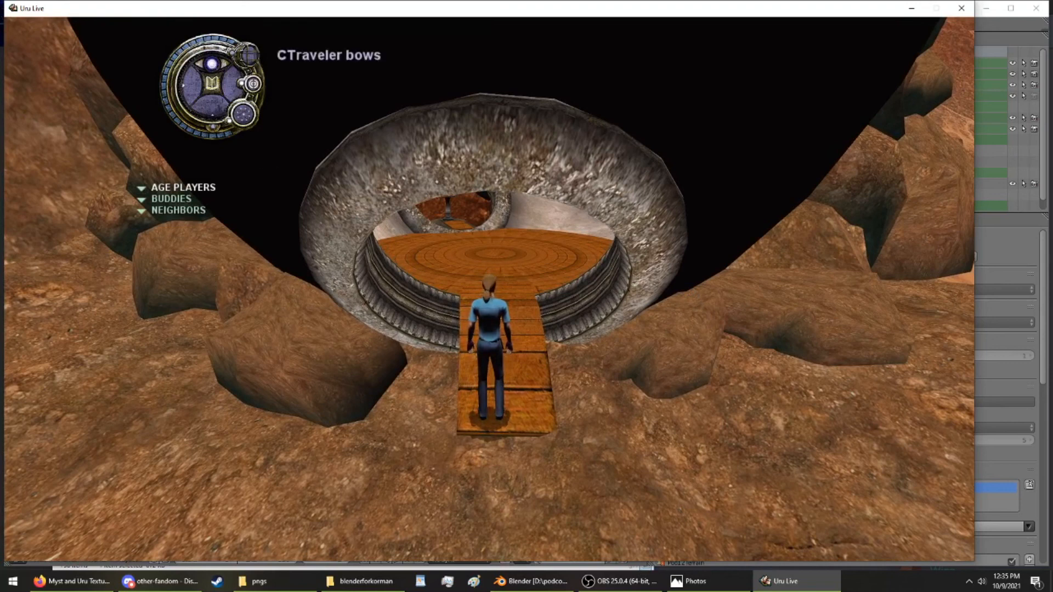